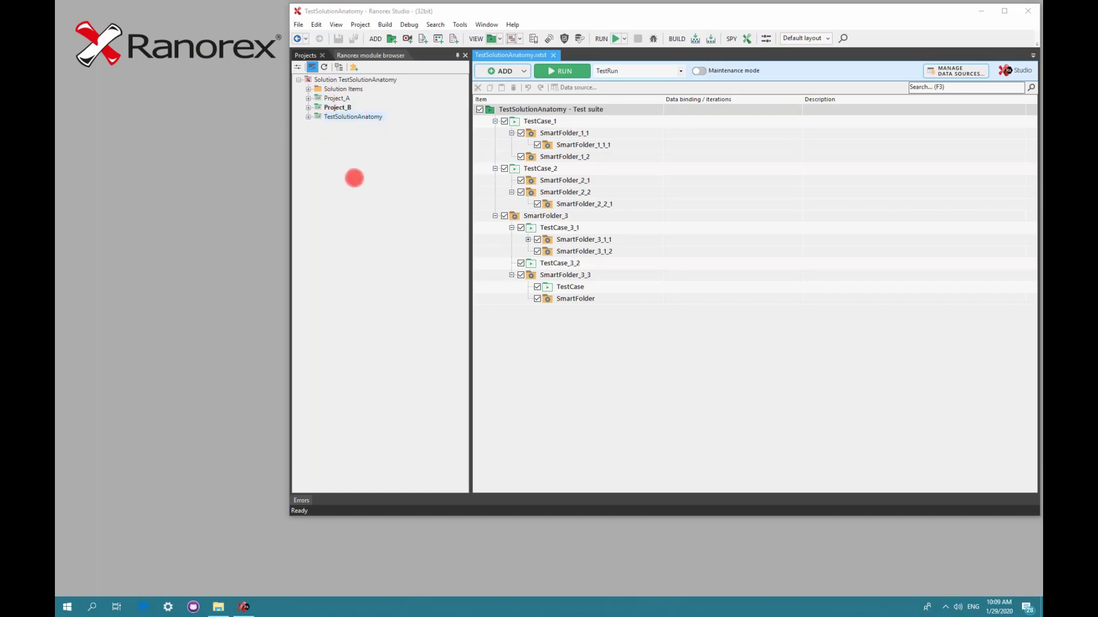
Expand the TestSolutionAnatomy project, examine Program.cs and the project's test suite file, and collapse the project again
{"action": "left_click", "coordinate": [385, 201]}
{"action": "left_click", "coordinate": [308, 116]}
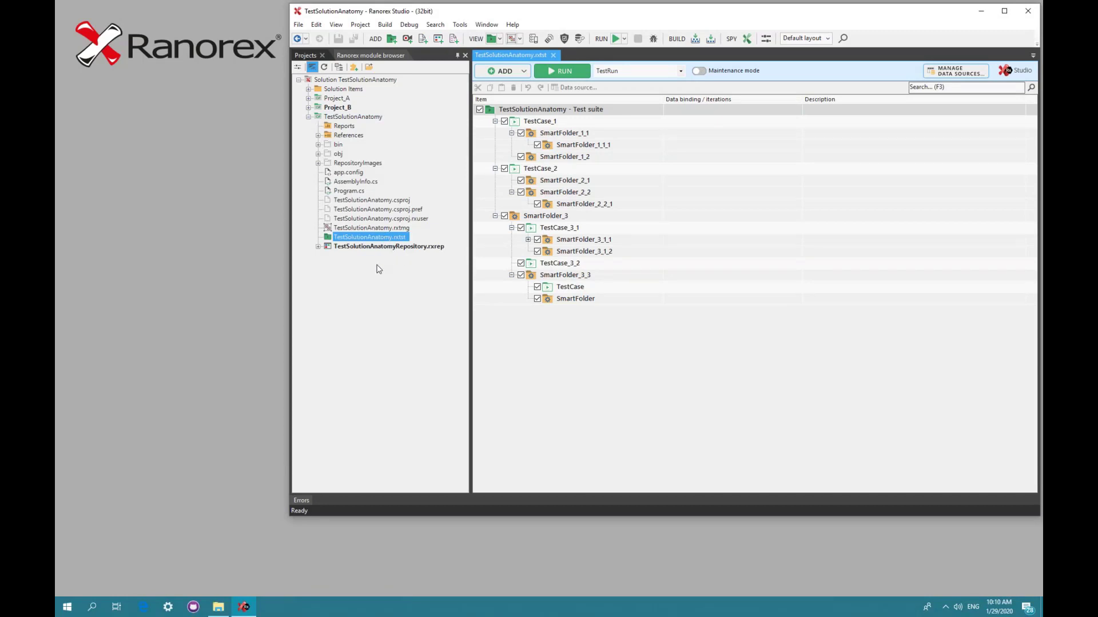
{"action": "left_click", "coordinate": [349, 192]}
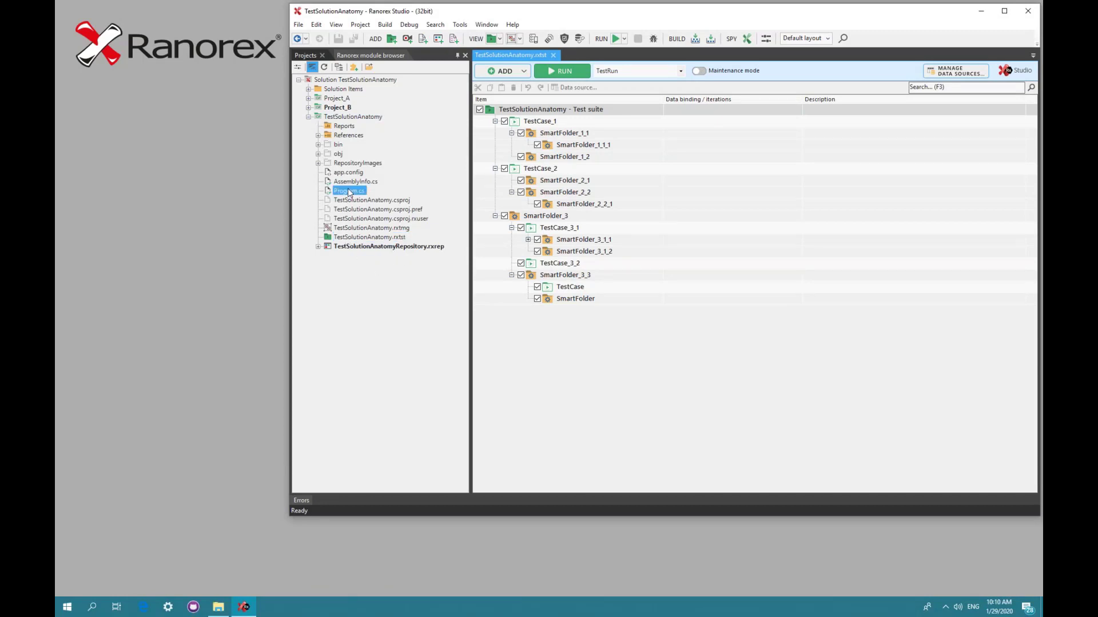
{"action": "left_click", "coordinate": [346, 239]}
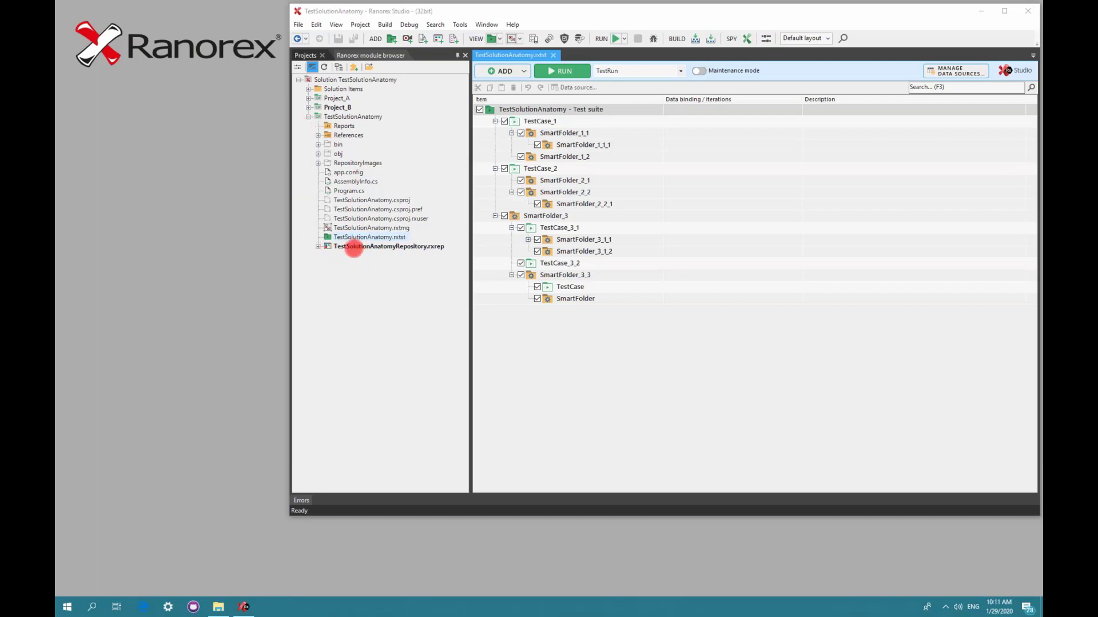
{"action": "left_click", "coordinate": [384, 289]}
{"action": "left_click", "coordinate": [308, 116]}
Expand Project_B and examine its test suite files Project_B.rxtst, TestSuite_B_1.rxtst and TestSuite_B_2.rxtst
{"action": "left_click", "coordinate": [307, 108]}
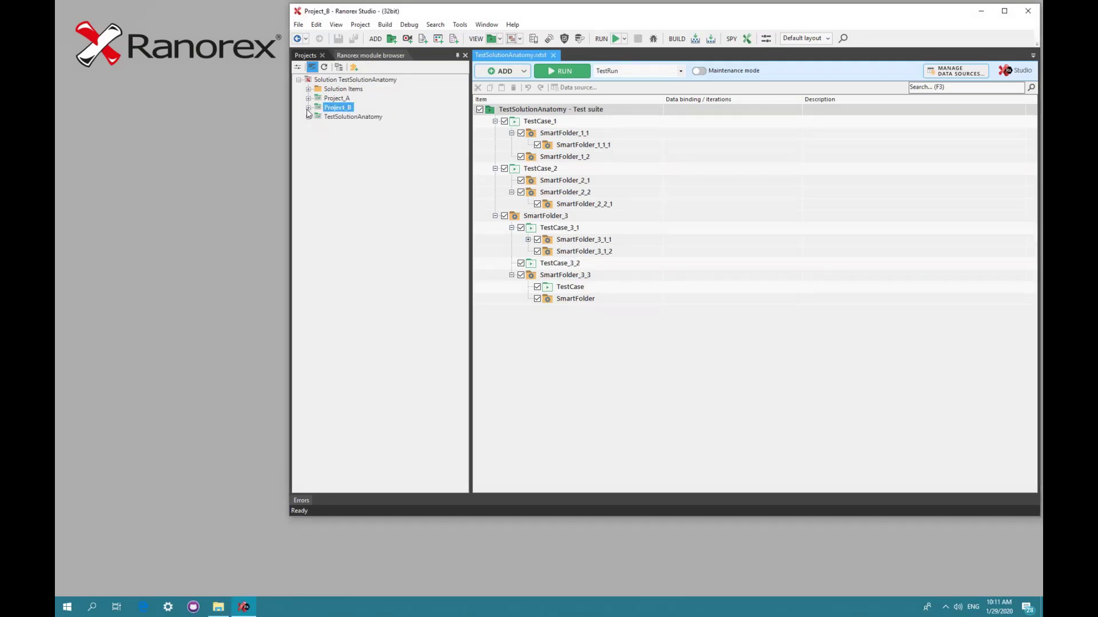
{"action": "left_click", "coordinate": [308, 108]}
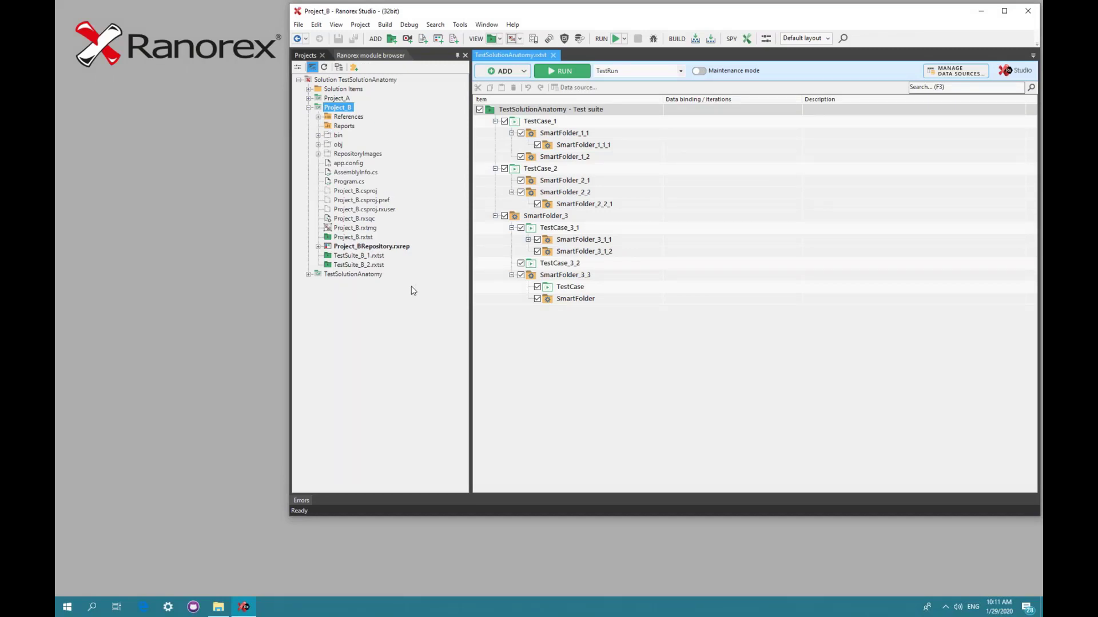
{"action": "left_click", "coordinate": [350, 238]}
{"action": "left_click", "coordinate": [354, 255]}
{"action": "left_click", "coordinate": [353, 265]}
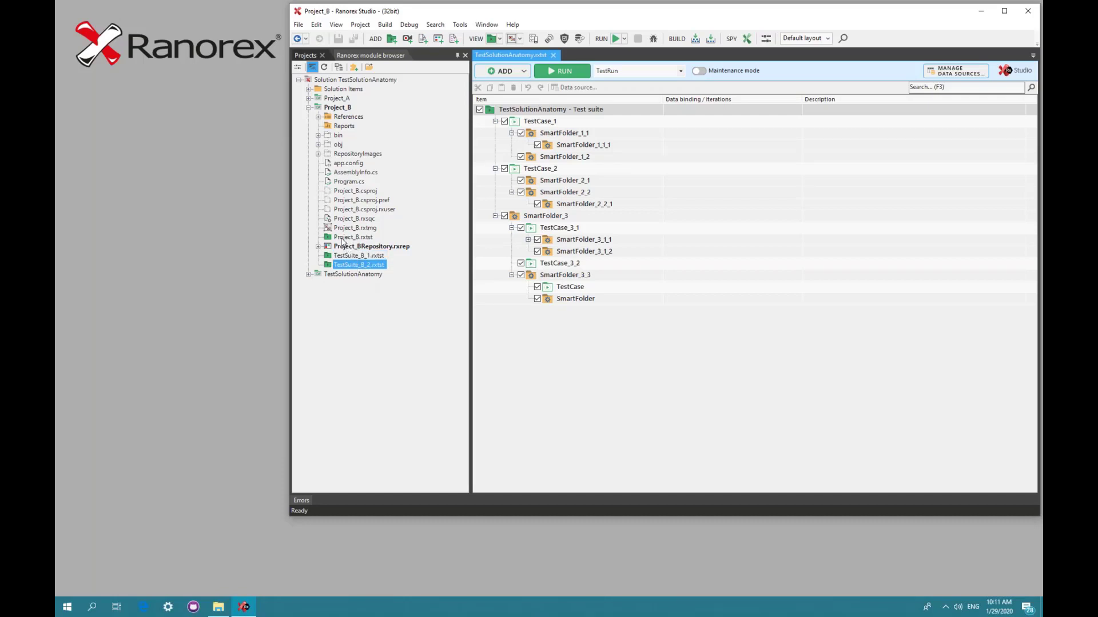
{"action": "left_click", "coordinate": [342, 239]}
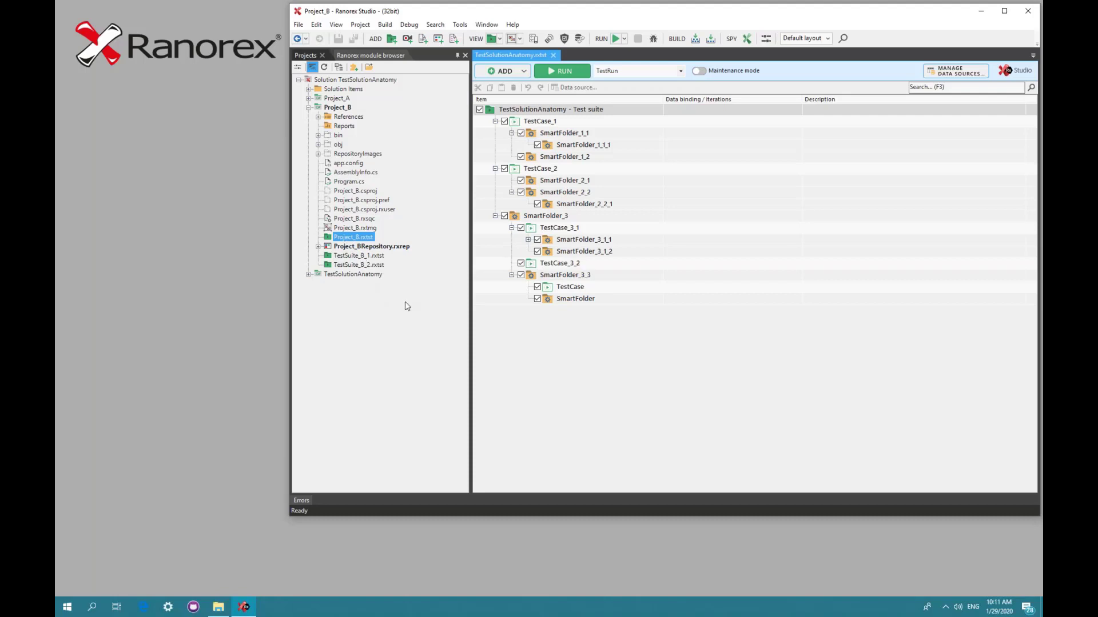
{"action": "left_click", "coordinate": [344, 256]}
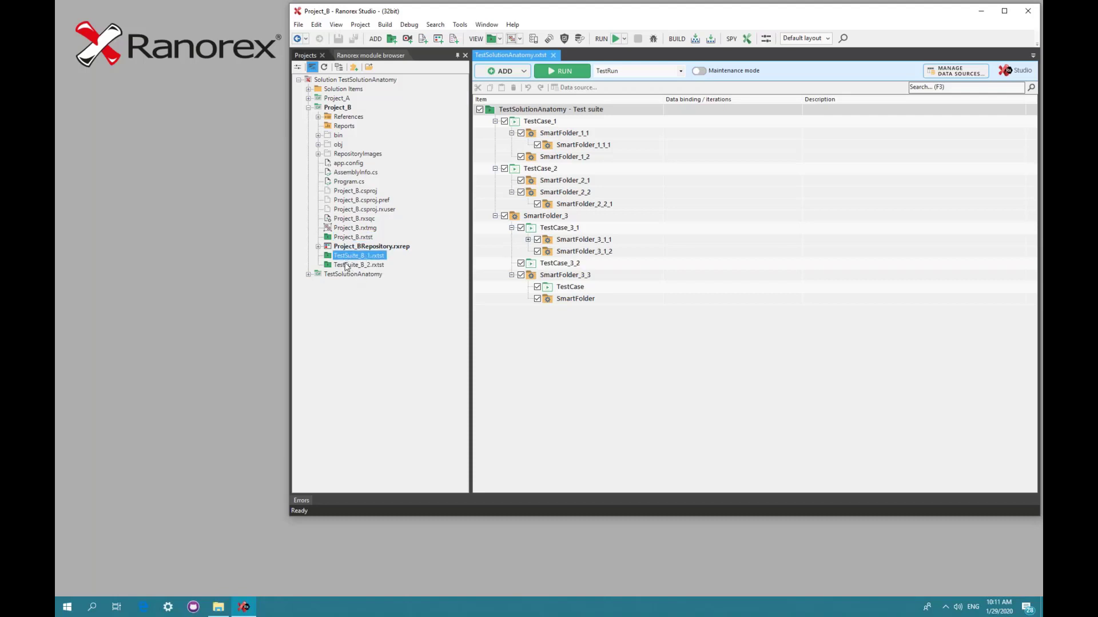
{"action": "left_click", "coordinate": [346, 265]}
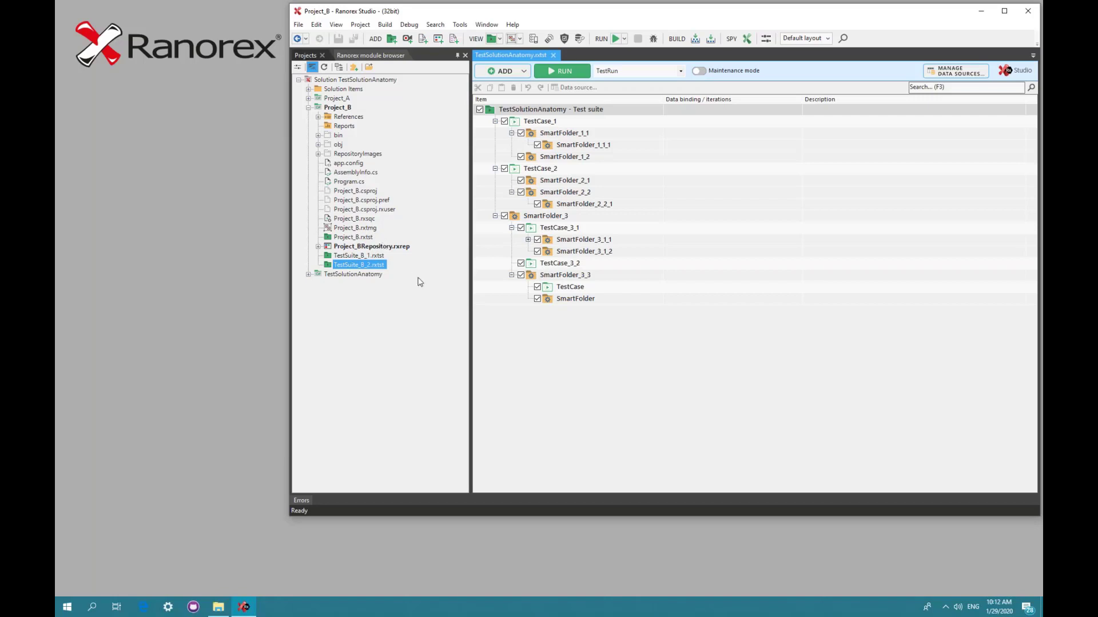
Look at Project_B's repository file, revisit its three test suite files, and collapse the project
{"action": "left_click", "coordinate": [407, 246]}
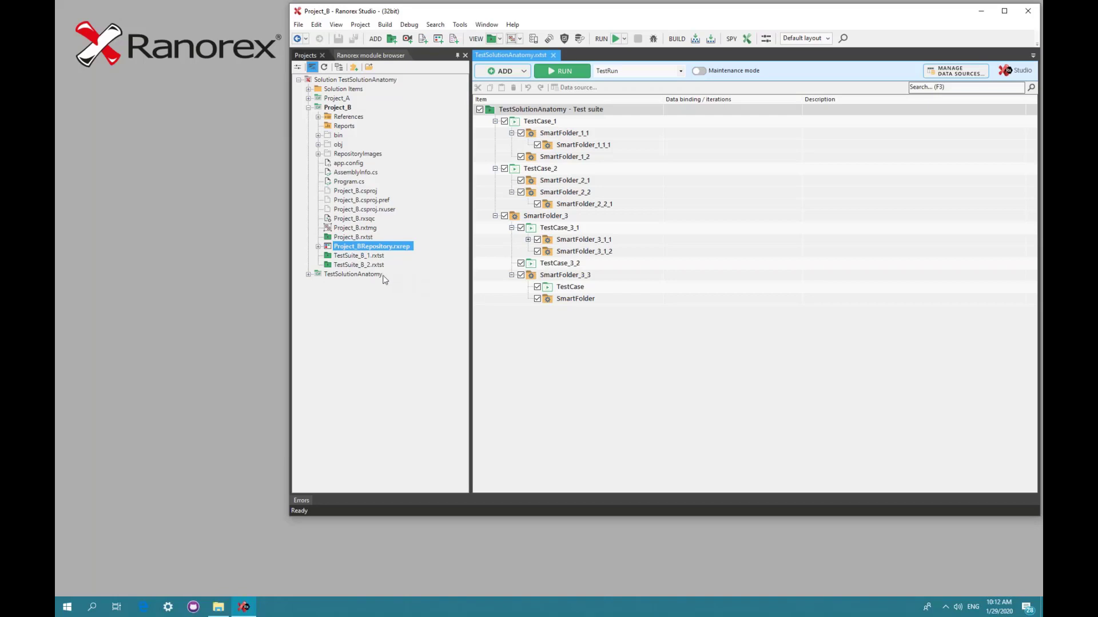
{"action": "left_click", "coordinate": [351, 265]}
{"action": "left_click", "coordinate": [350, 256]}
{"action": "left_click", "coordinate": [350, 239]}
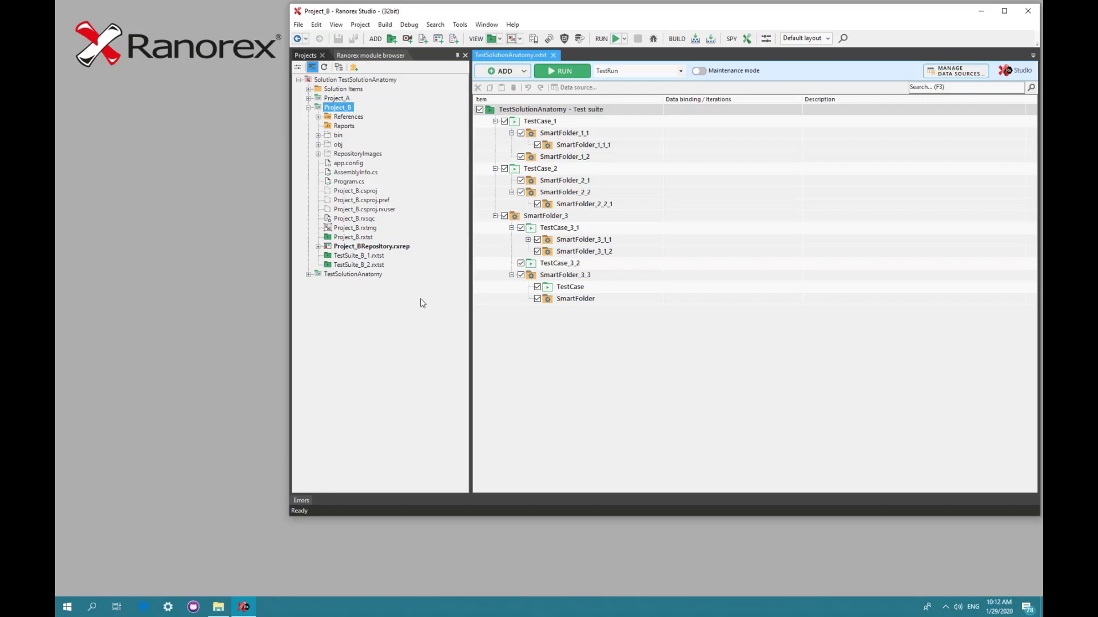
{"action": "left_click", "coordinate": [308, 108]}
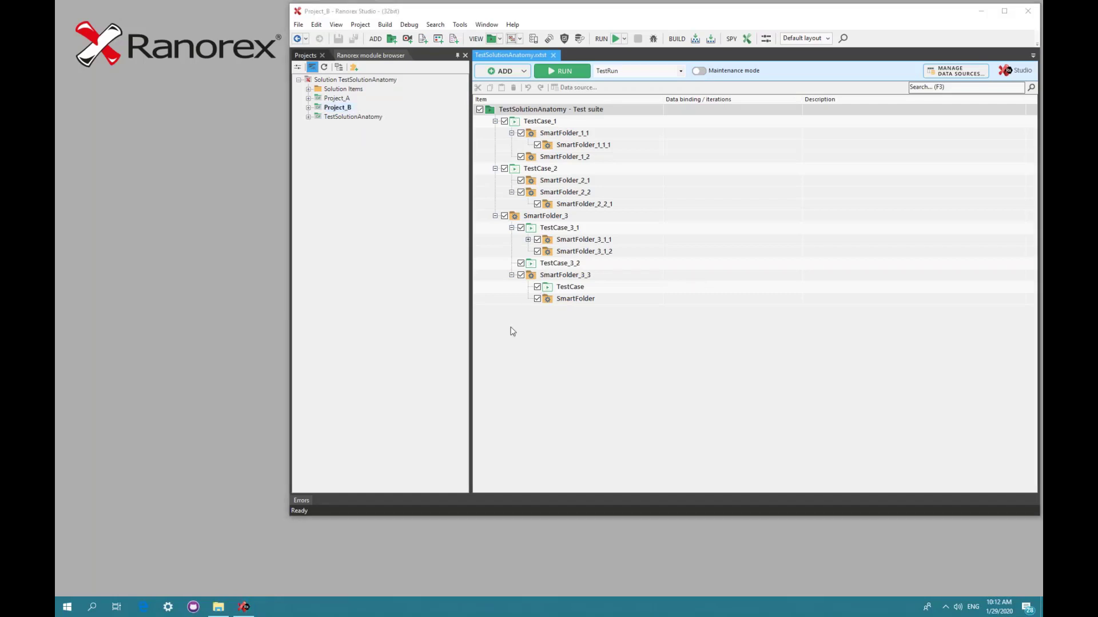
Set Project_A as the startup project in the solution's test sequence configuration, without running it
{"action": "left_click", "coordinate": [349, 118]}
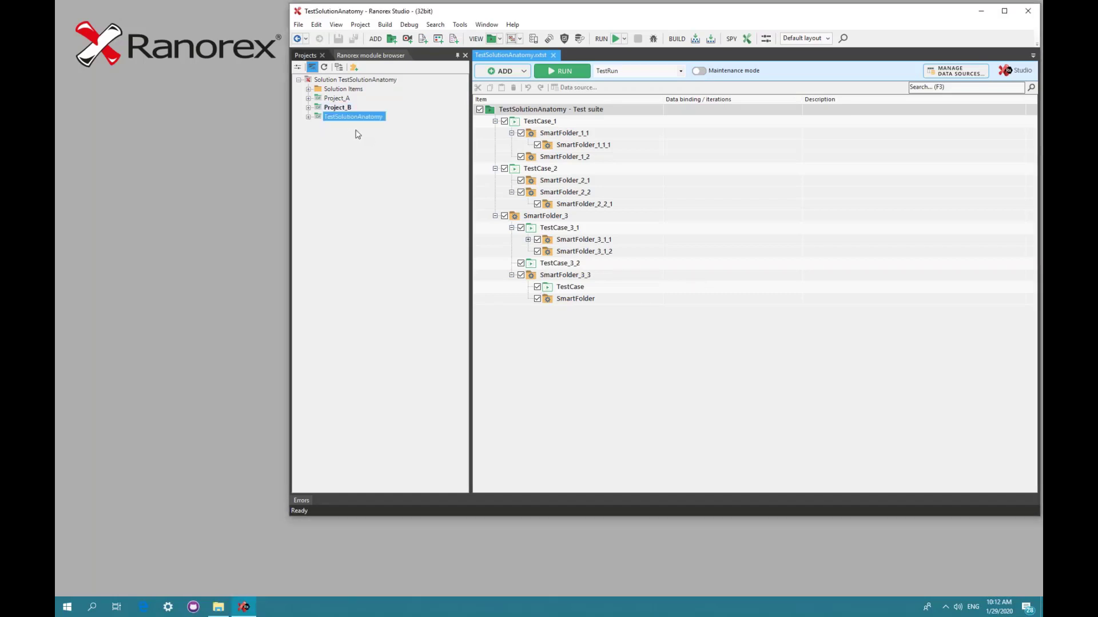
{"action": "left_click", "coordinate": [398, 80]}
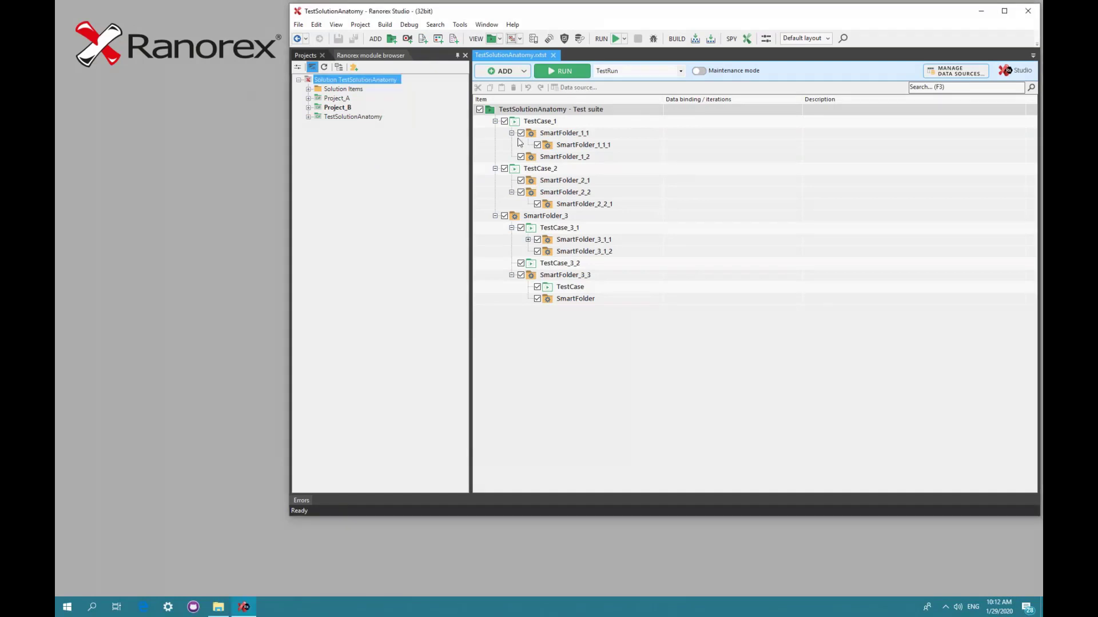
{"action": "left_click", "coordinate": [624, 40]}
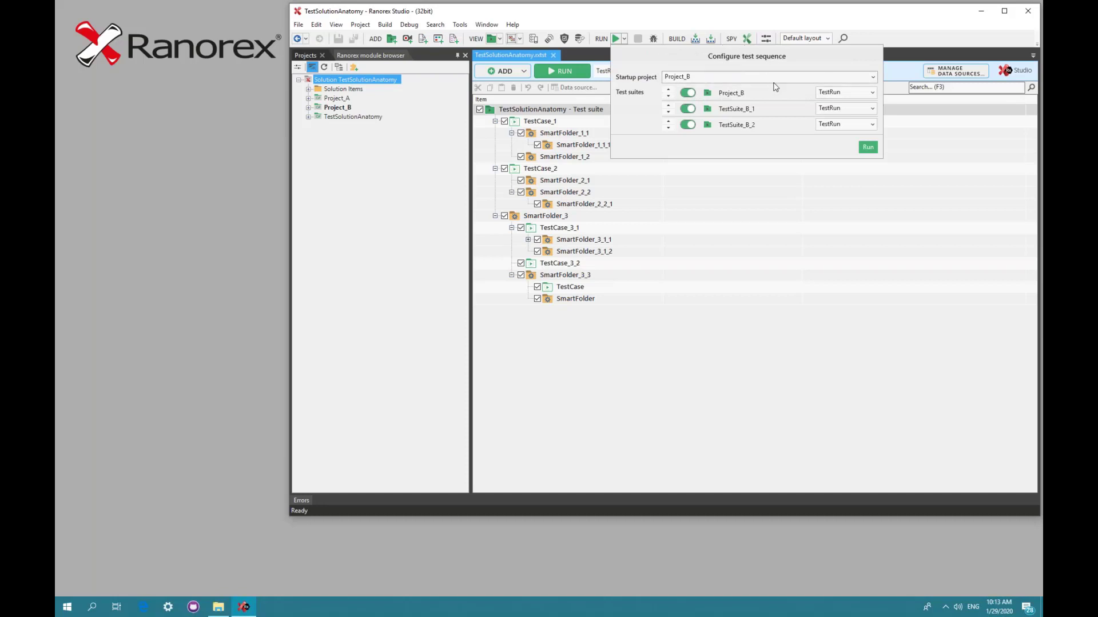
{"action": "left_click", "coordinate": [871, 78]}
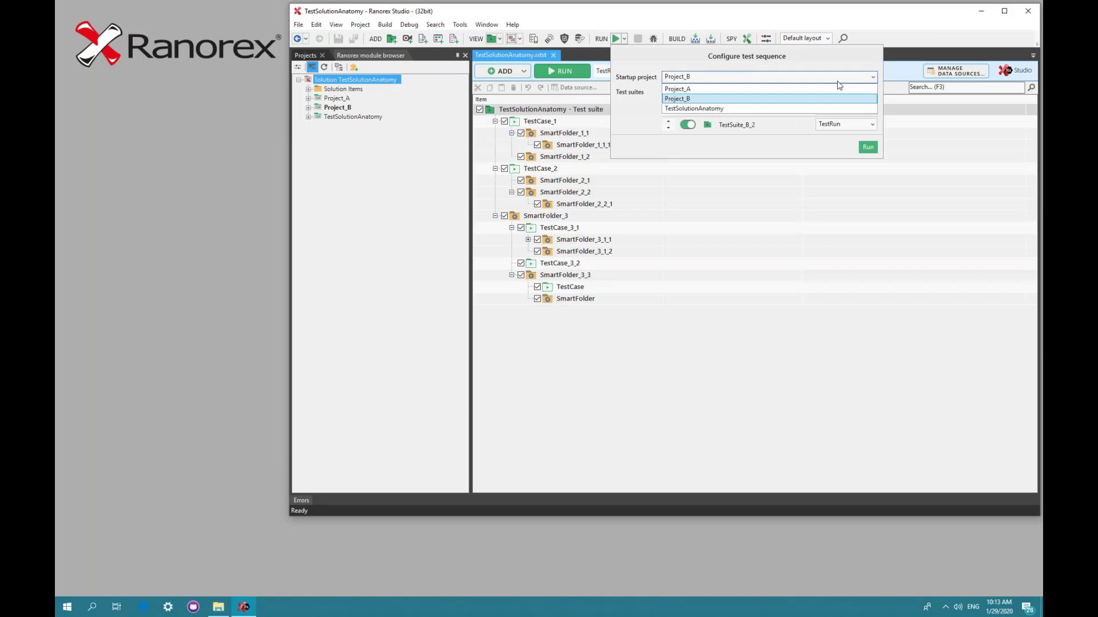
{"action": "left_click", "coordinate": [678, 90]}
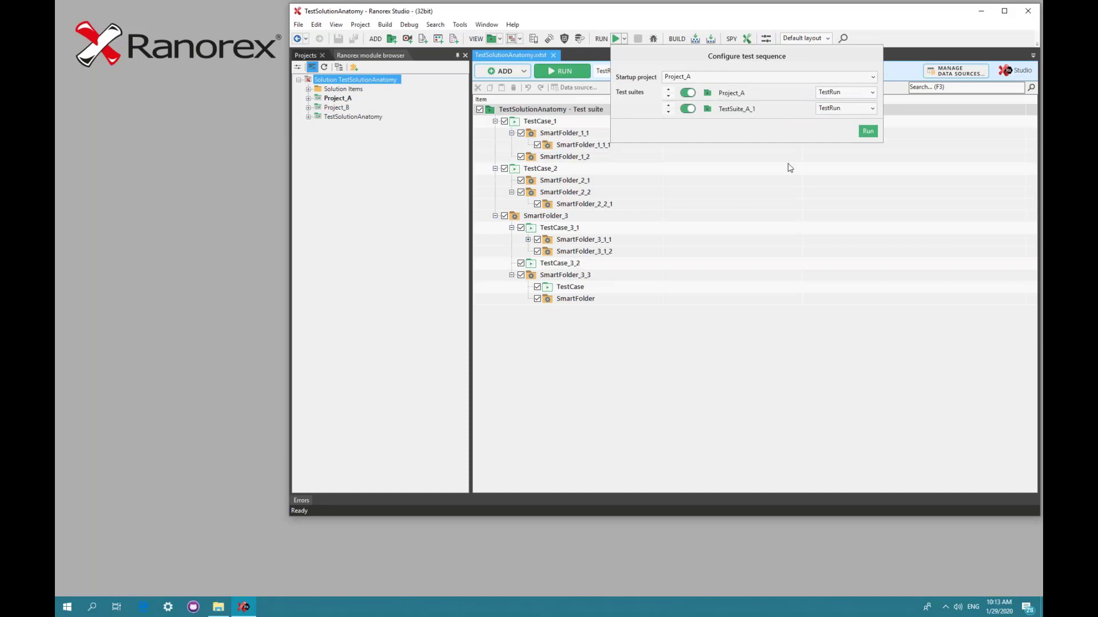
{"action": "left_click", "coordinate": [799, 217]}
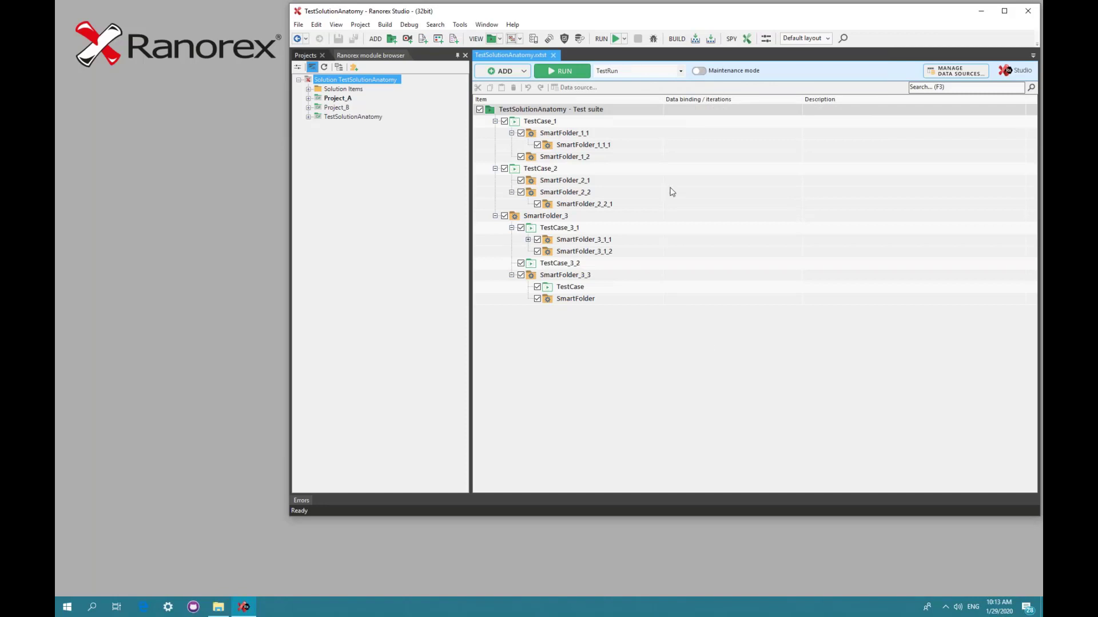
Collapse TestCase_1, TestCase_2 and SmartFolder_3 in the TestSolutionAnatomy test suite to show only its top-level items
{"action": "left_click", "coordinate": [540, 123]}
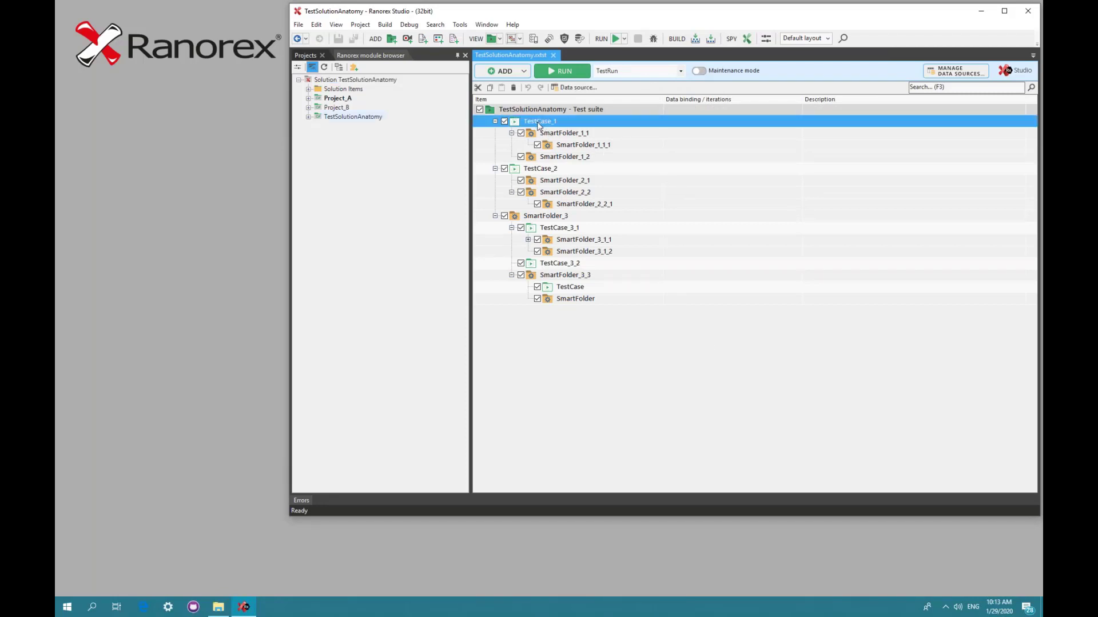
{"action": "left_click", "coordinate": [508, 110]}
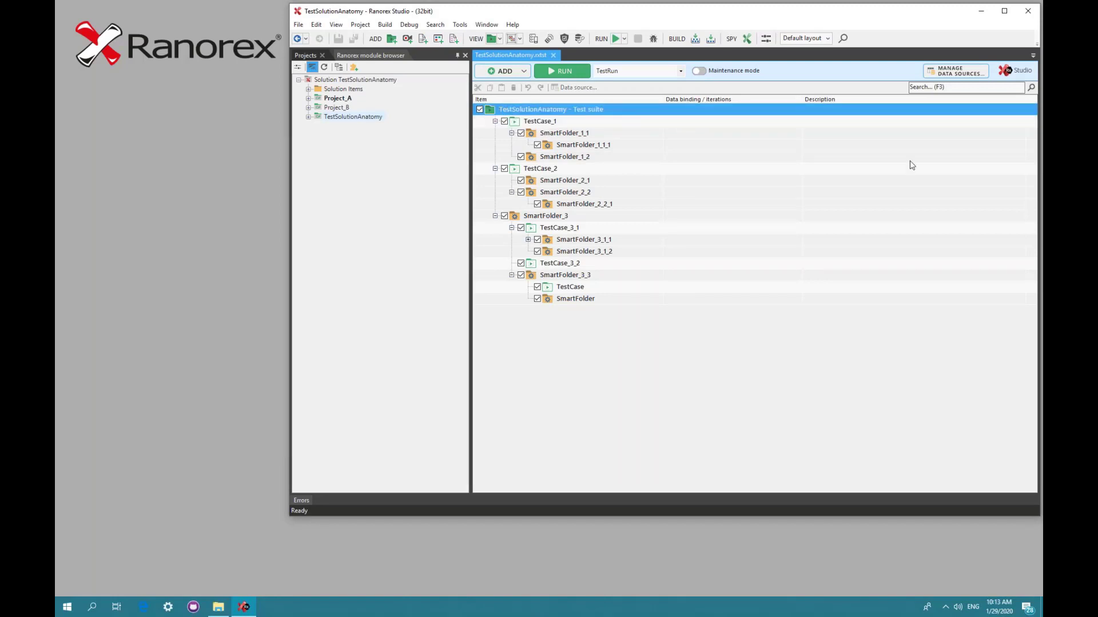
{"action": "left_click", "coordinate": [495, 168]}
{"action": "left_click", "coordinate": [495, 180]}
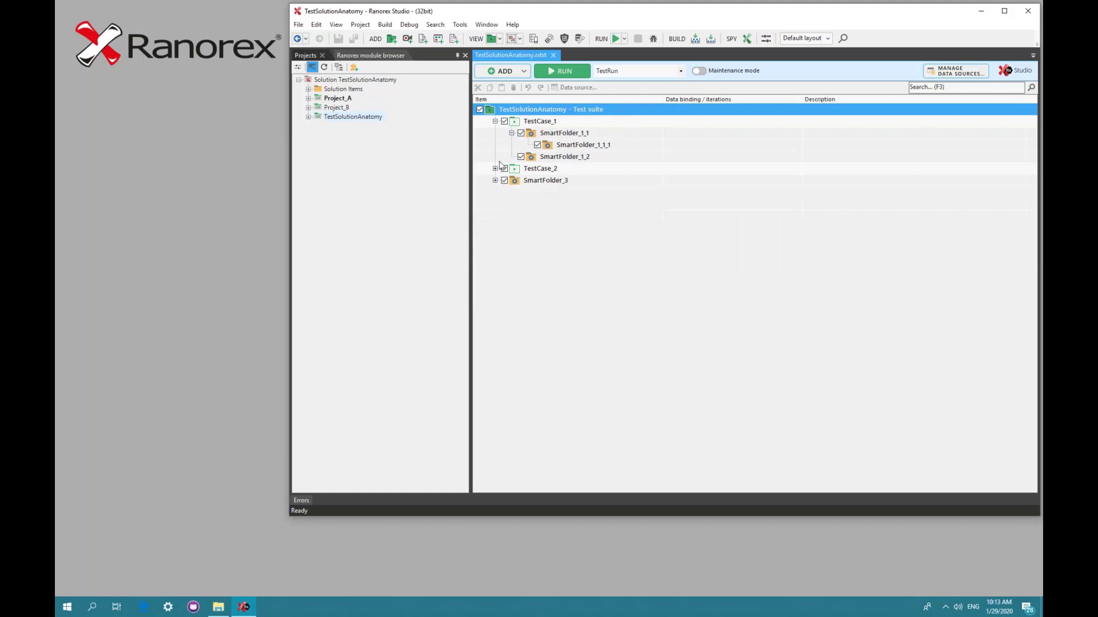
{"action": "left_click", "coordinate": [495, 121]}
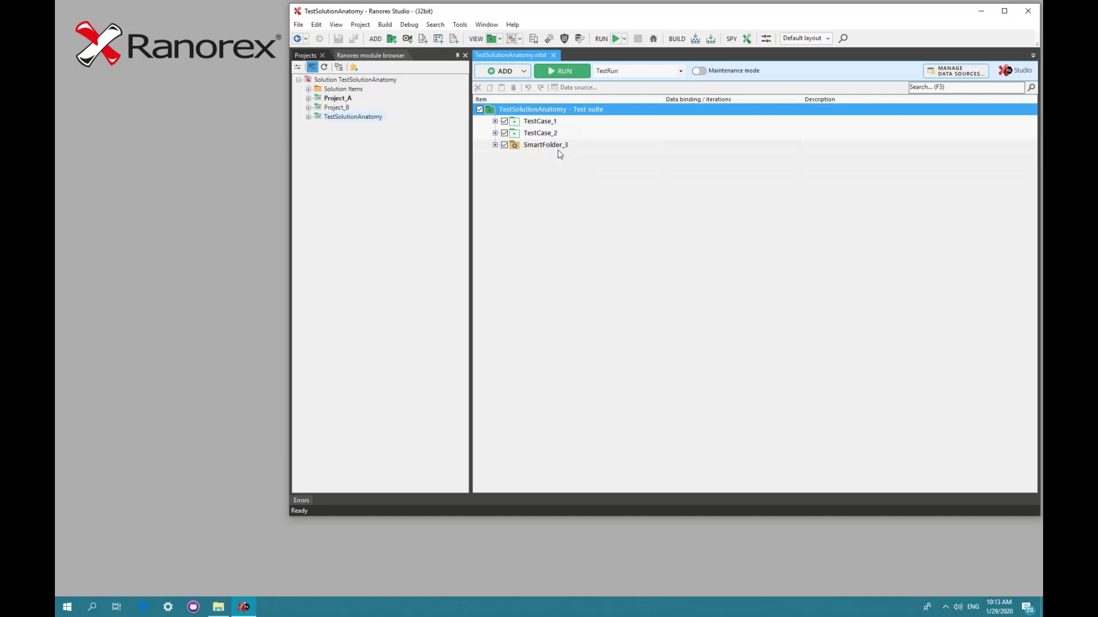
Examine the test suite root and its top-level items TestCase_1, TestCase_2 and SmartFolder_3
{"action": "left_click", "coordinate": [543, 122]}
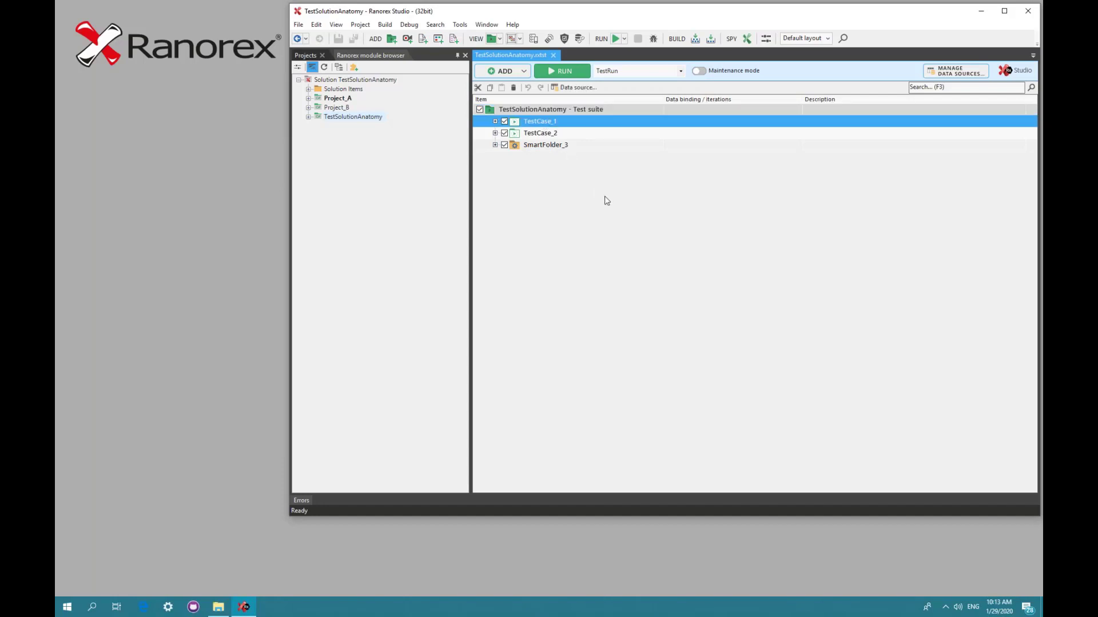
{"action": "left_click", "coordinate": [538, 146]}
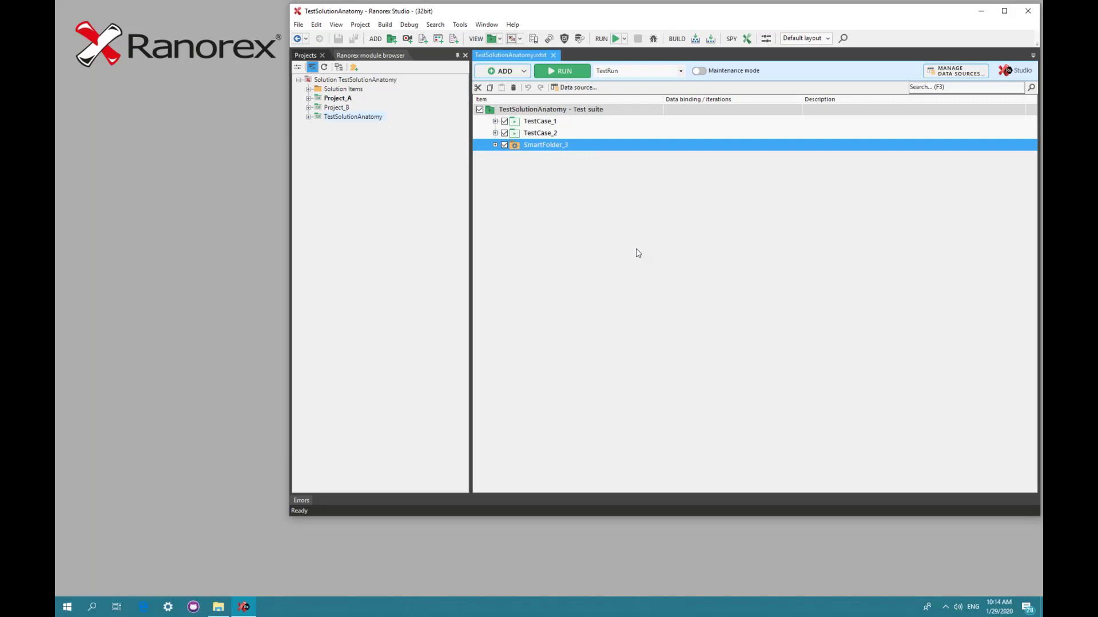
{"action": "left_click", "coordinate": [546, 123]}
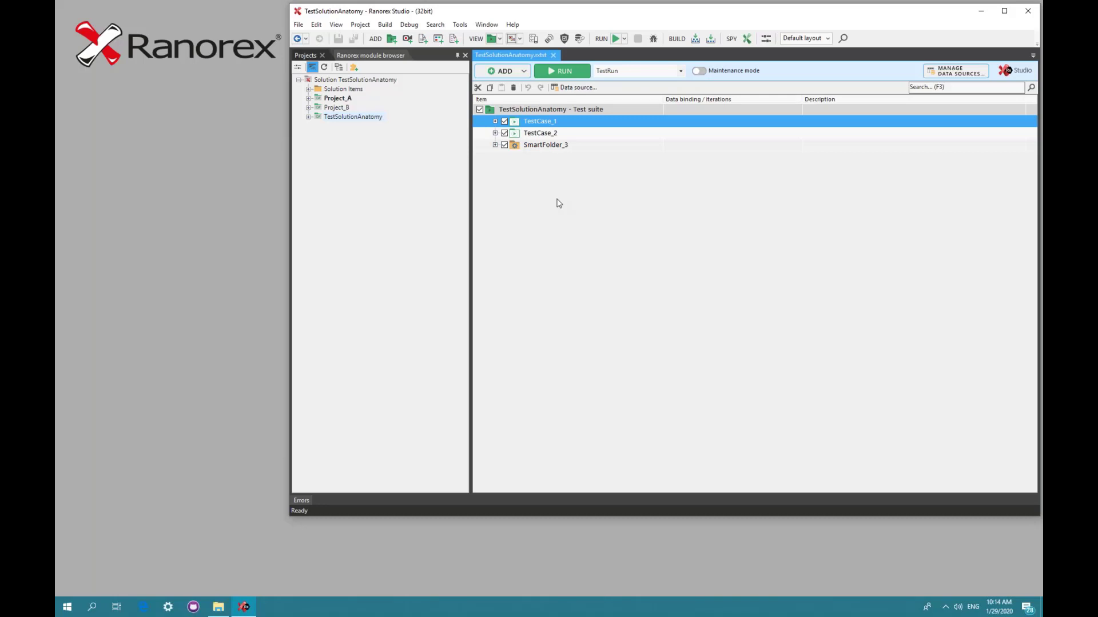
{"action": "left_click", "coordinate": [539, 135]}
{"action": "left_click", "coordinate": [538, 124]}
{"action": "left_click", "coordinate": [543, 147]}
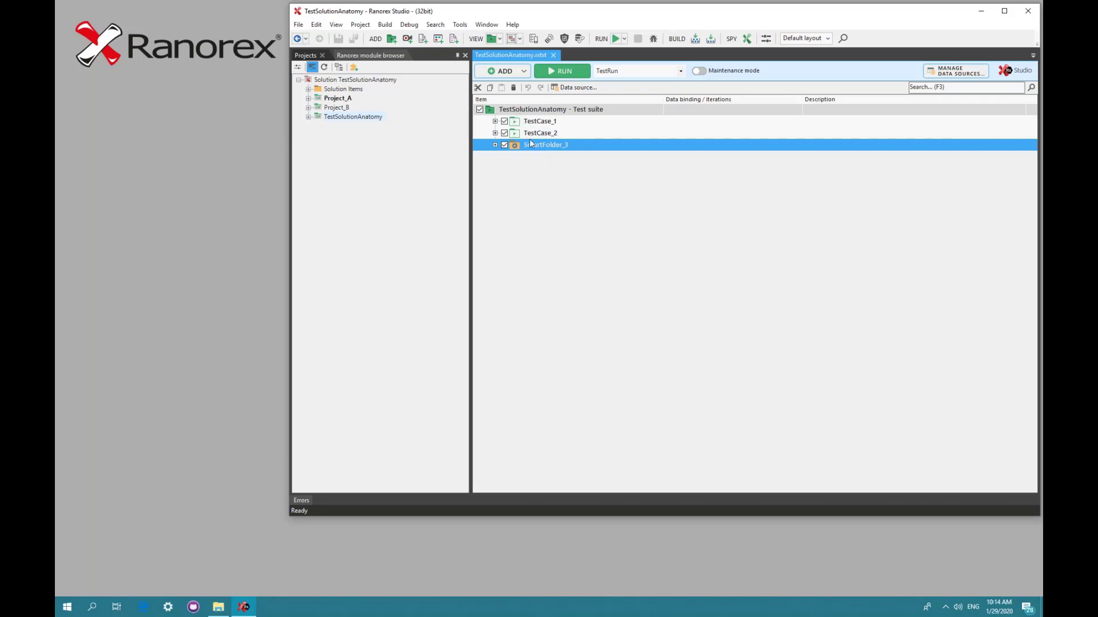
{"action": "left_click", "coordinate": [525, 110]}
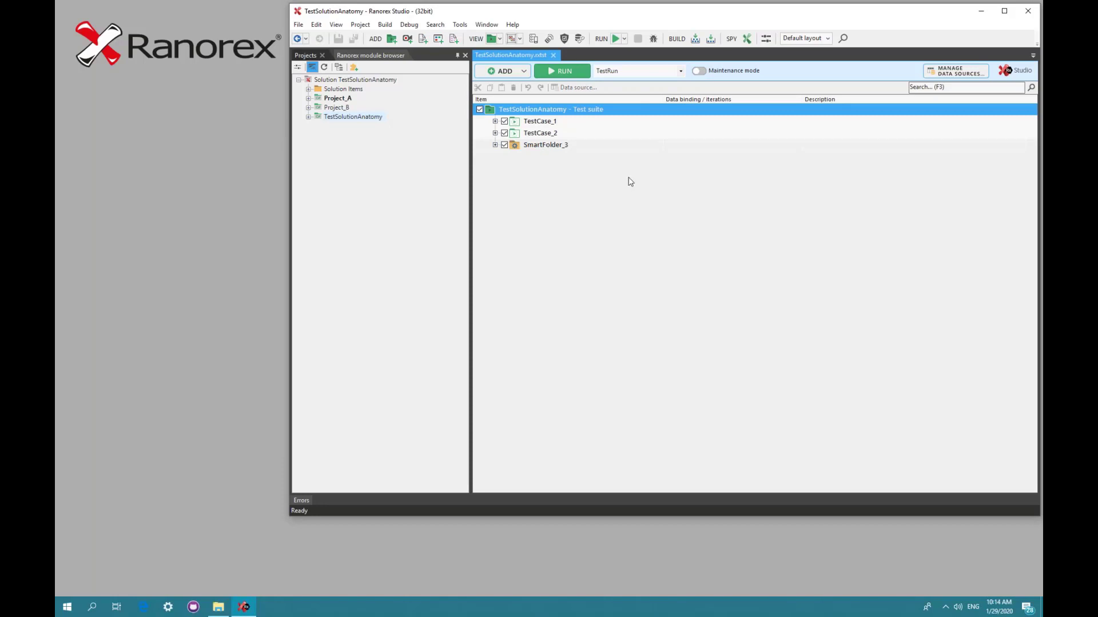
{"action": "left_click", "coordinate": [557, 125]}
{"action": "left_click", "coordinate": [553, 136]}
{"action": "left_click", "coordinate": [554, 150]}
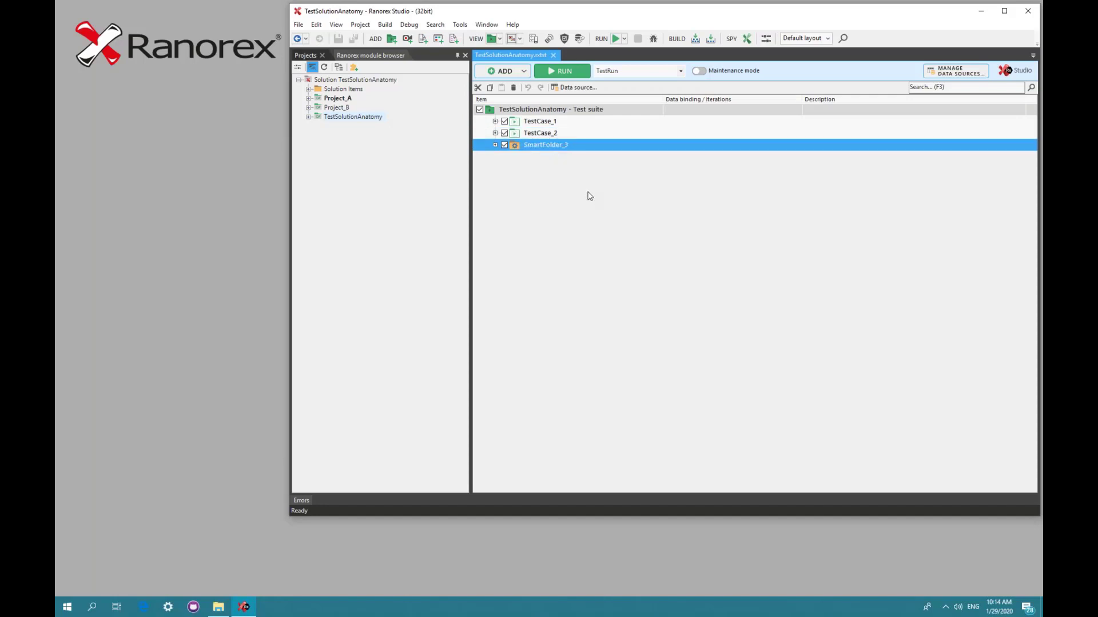
{"action": "left_click", "coordinate": [530, 124]}
{"action": "left_click", "coordinate": [529, 149]}
Expand TestCase_1, examine its nested smart folders SmartFolder_1_1, SmartFolder_1_1_1 and SmartFolder_1_2, and collapse it again
{"action": "left_click", "coordinate": [495, 122]}
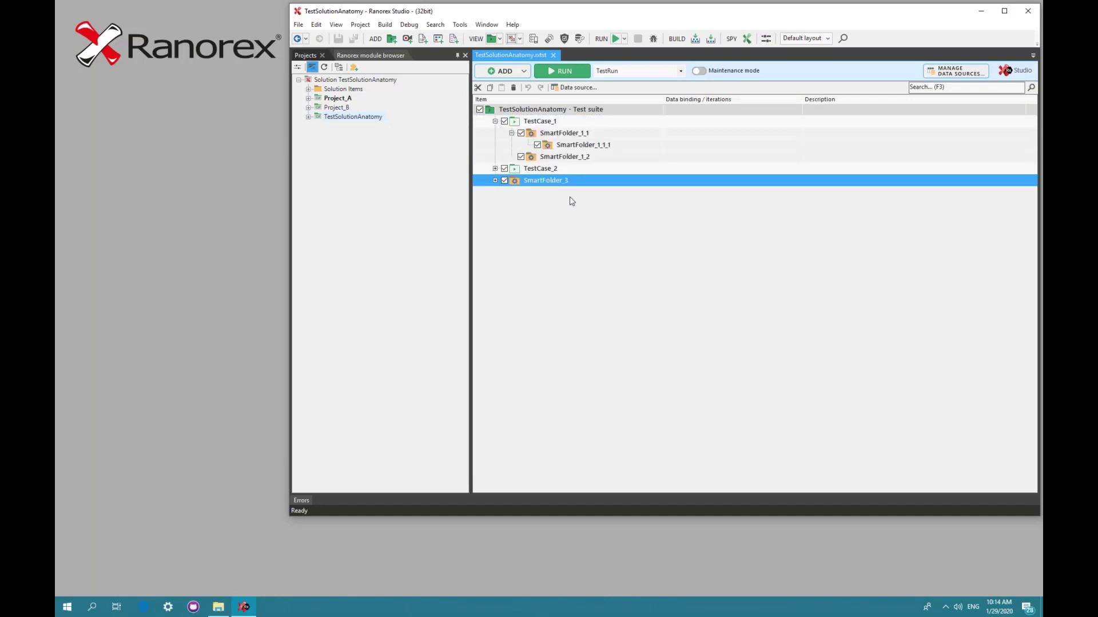
{"action": "left_click", "coordinate": [543, 135]}
{"action": "left_click", "coordinate": [558, 147]}
{"action": "left_click", "coordinate": [559, 156]}
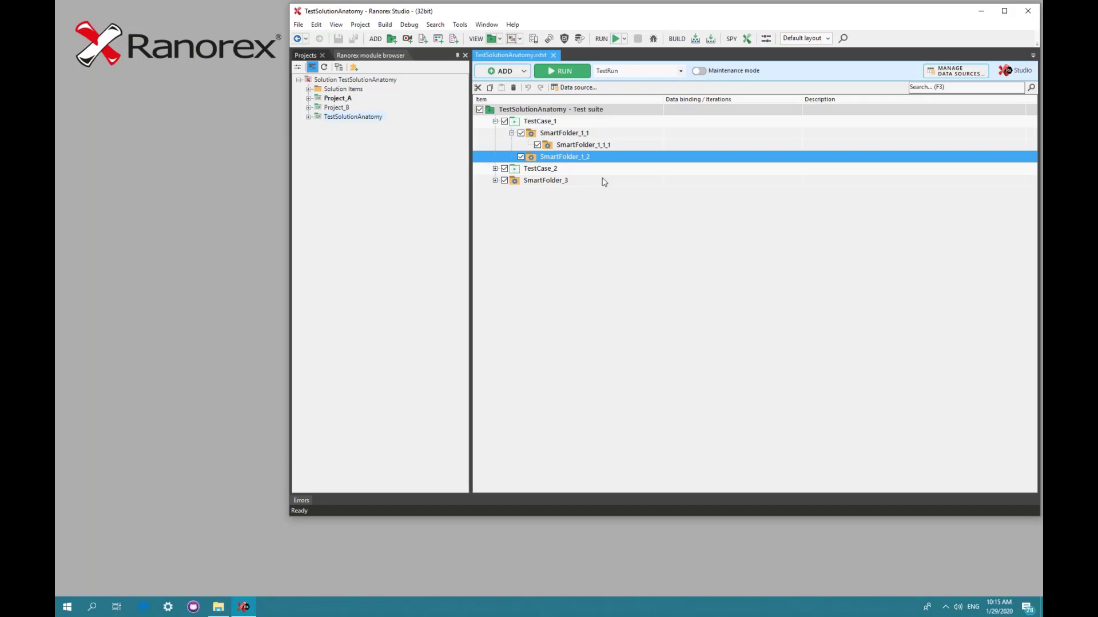
{"action": "left_click", "coordinate": [561, 143]}
{"action": "key", "text": "Up"}
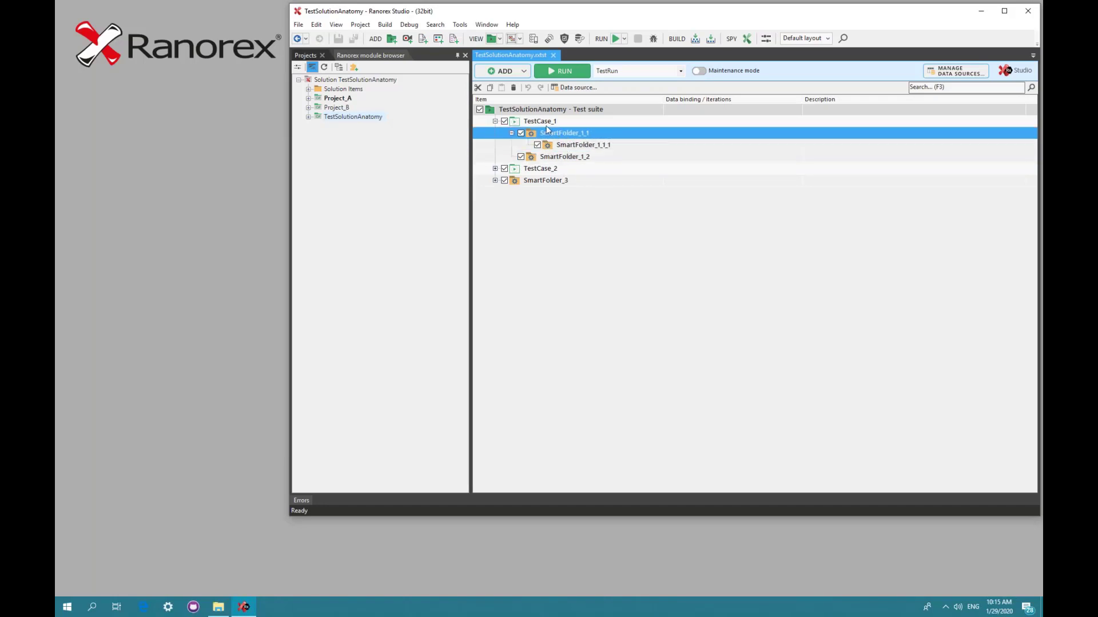
{"action": "key", "text": "Up"}
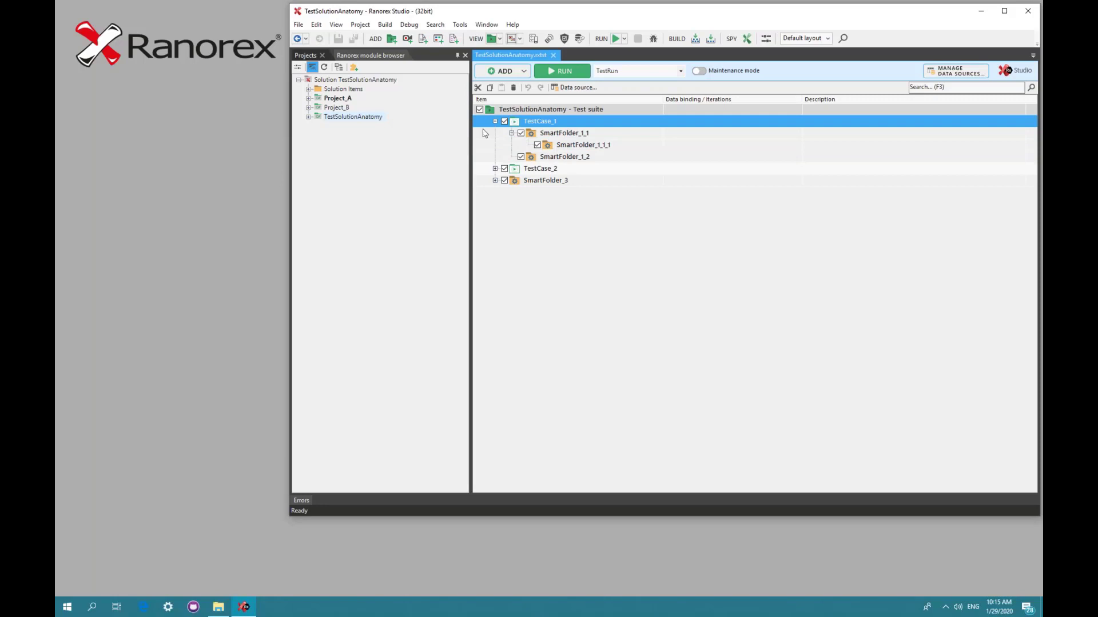
{"action": "left_click", "coordinate": [495, 122]}
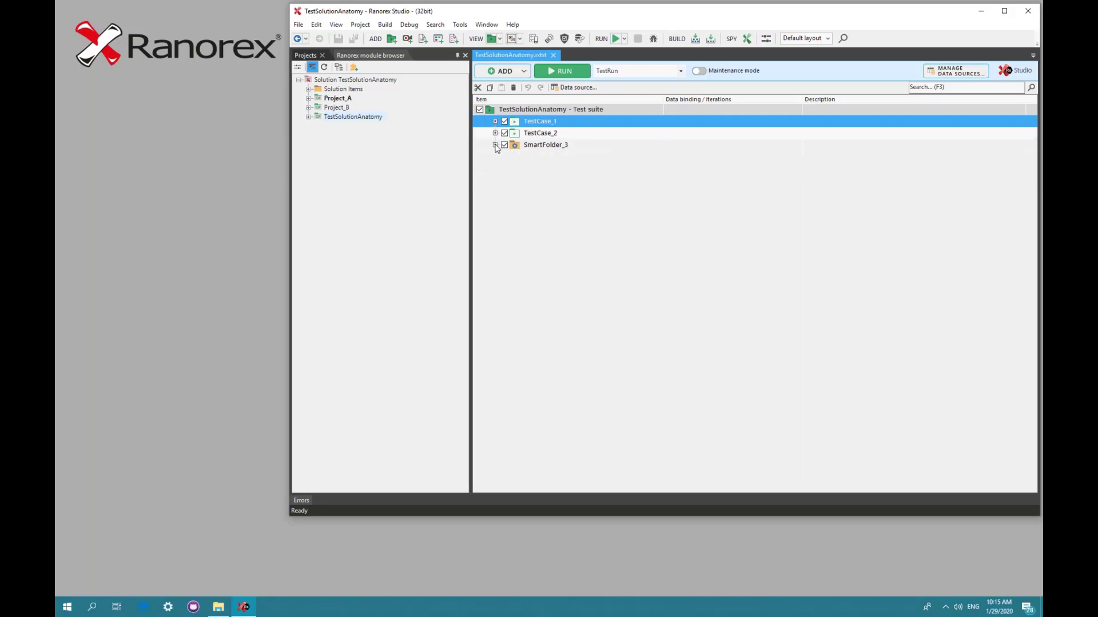
Expand SmartFolder_3 and collapse its children TestCase_3_1 and SmartFolder_3_3 to show only the folder's direct contents
{"action": "left_click", "coordinate": [496, 145]}
{"action": "left_click", "coordinate": [576, 110]}
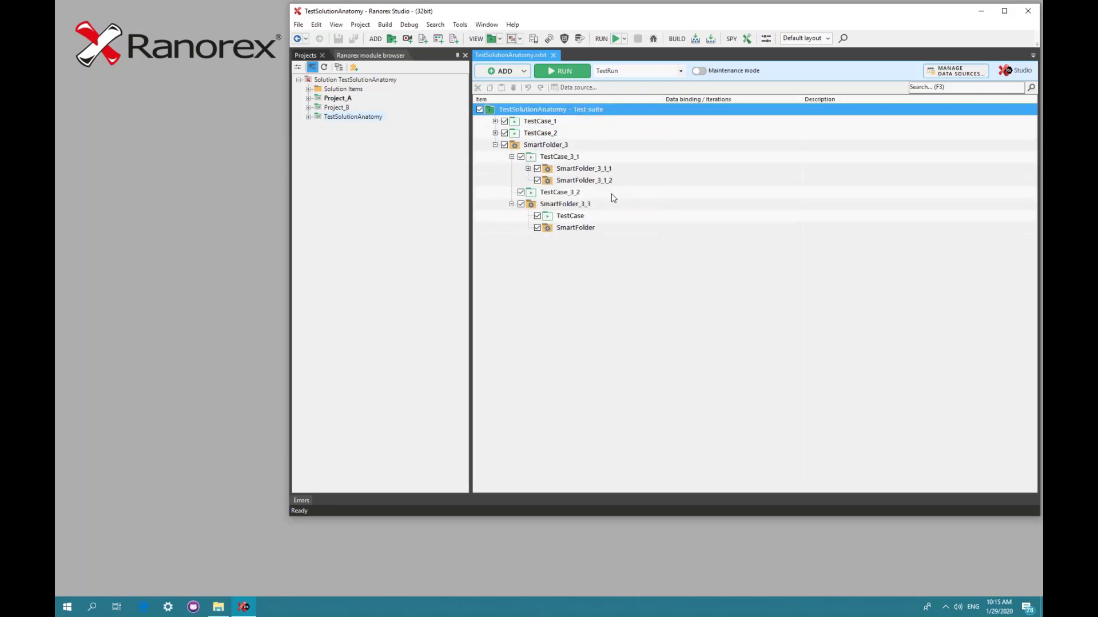
{"action": "left_click", "coordinate": [511, 157]}
{"action": "left_click", "coordinate": [512, 180]}
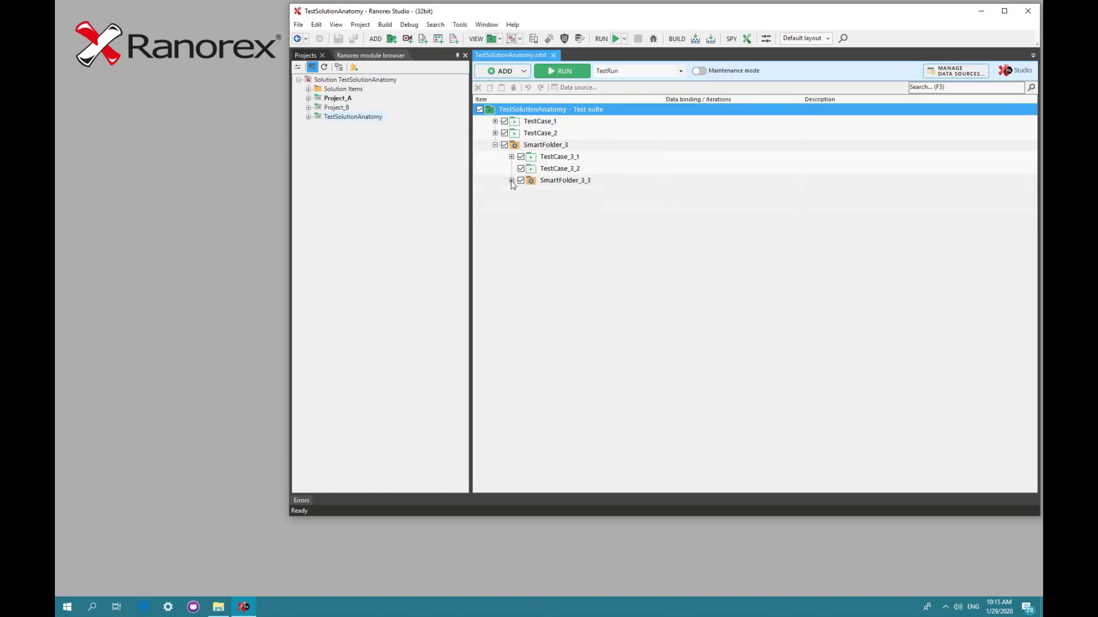
Examine TestCase_3_1, TestCase_3_2 and their parent SmartFolder_3, and expand SmartFolder_3_3 to show its nested items
{"action": "left_click", "coordinate": [559, 158]}
{"action": "left_click", "coordinate": [559, 170]}
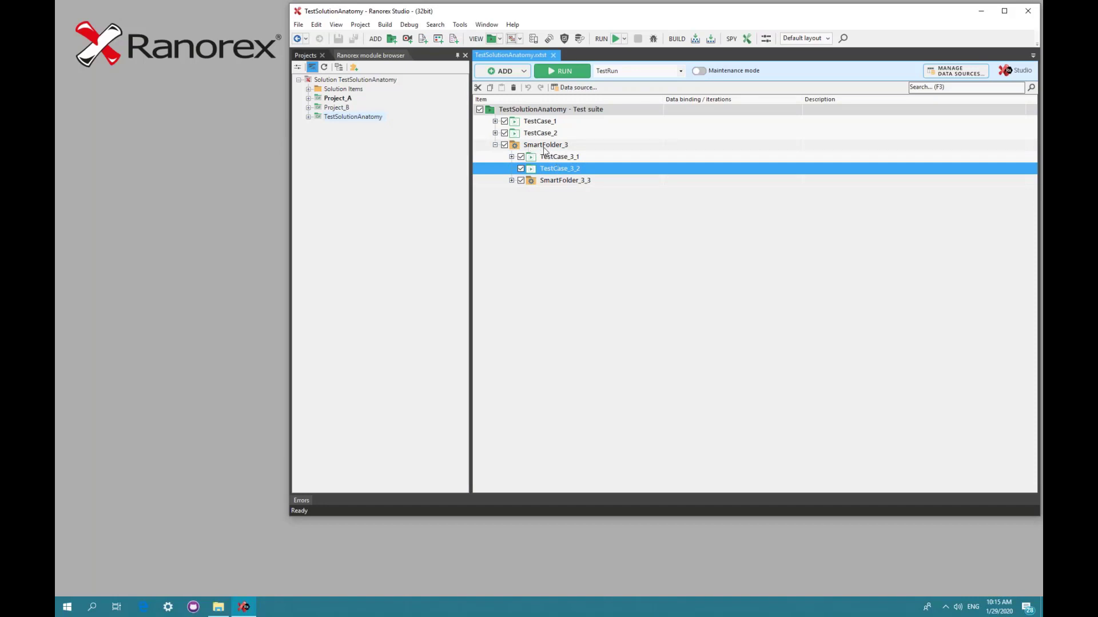
{"action": "left_click", "coordinate": [545, 147]}
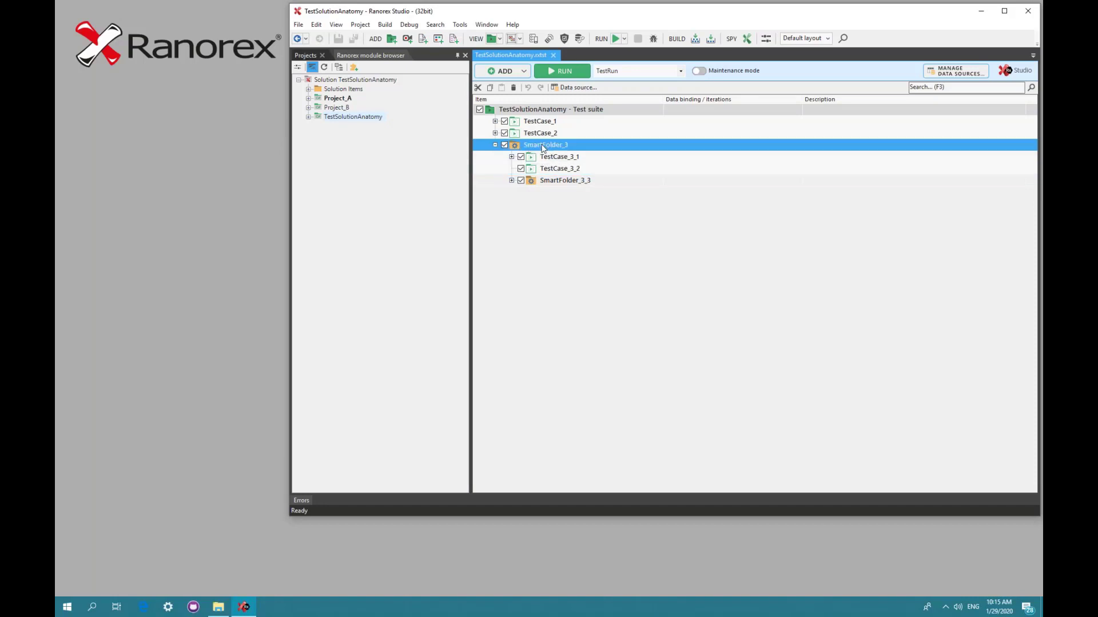
{"action": "left_click", "coordinate": [512, 181]}
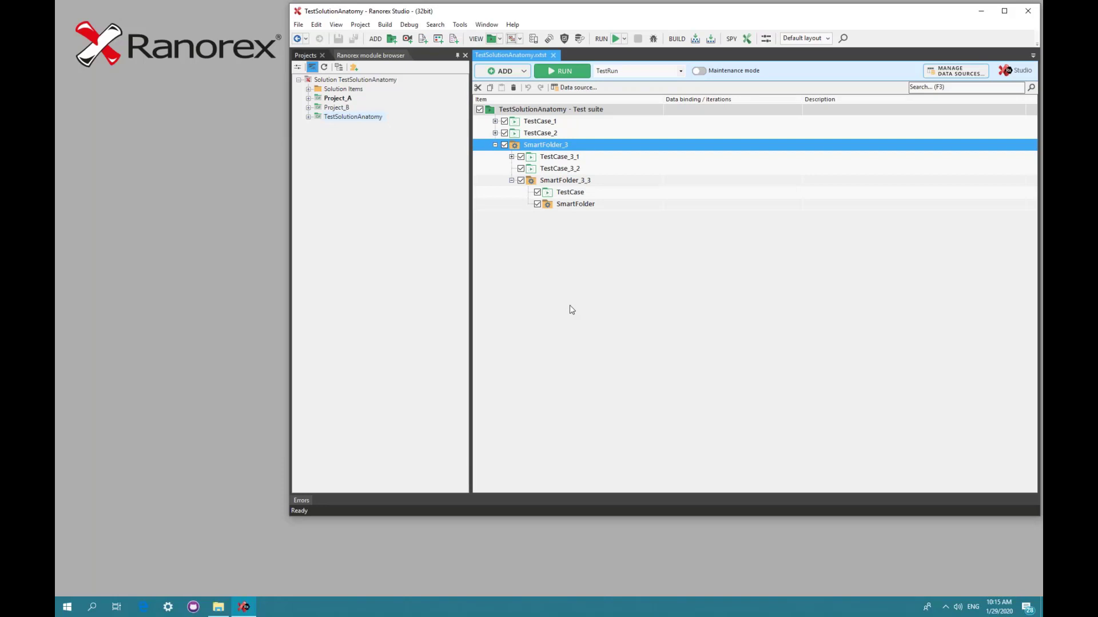
Switch to Chrome, go to the Ranorex website and open its Help Center
{"action": "left_click", "coordinate": [1042, 55]}
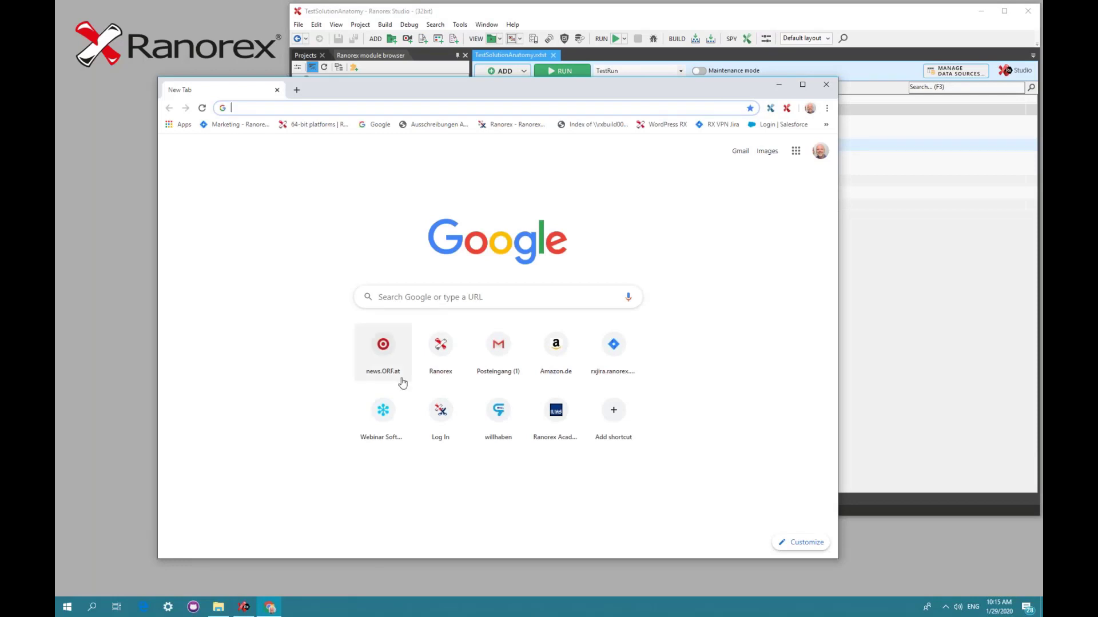
{"action": "left_click", "coordinate": [448, 358]}
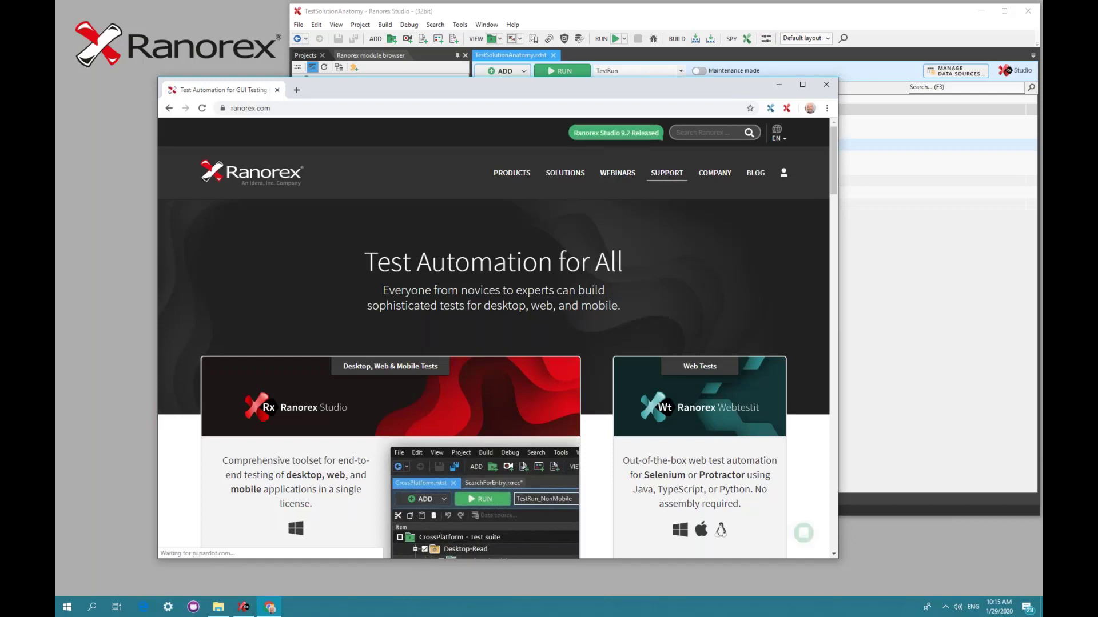
{"action": "mouse_move", "coordinate": [667, 179]}
{"action": "left_click", "coordinate": [661, 206]}
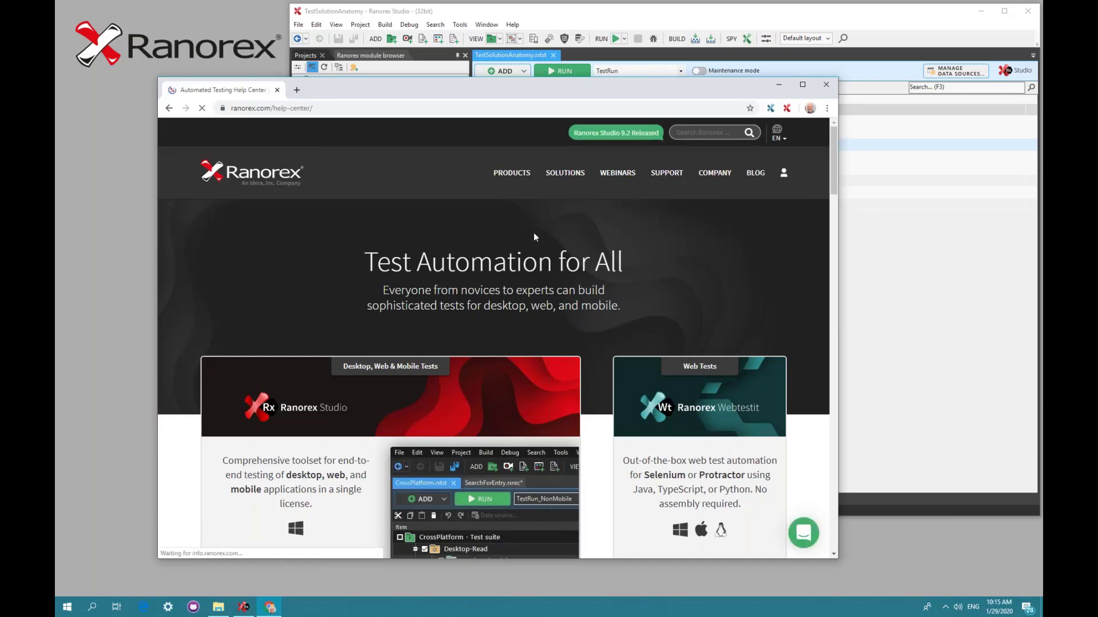
Open the Ranorex Studio User Guide and go to the Test suite structure chapter under Ranorex Studio fundamentals
{"action": "scroll", "coordinate": [349, 280], "scroll_direction": "down", "scroll_amount": 5}
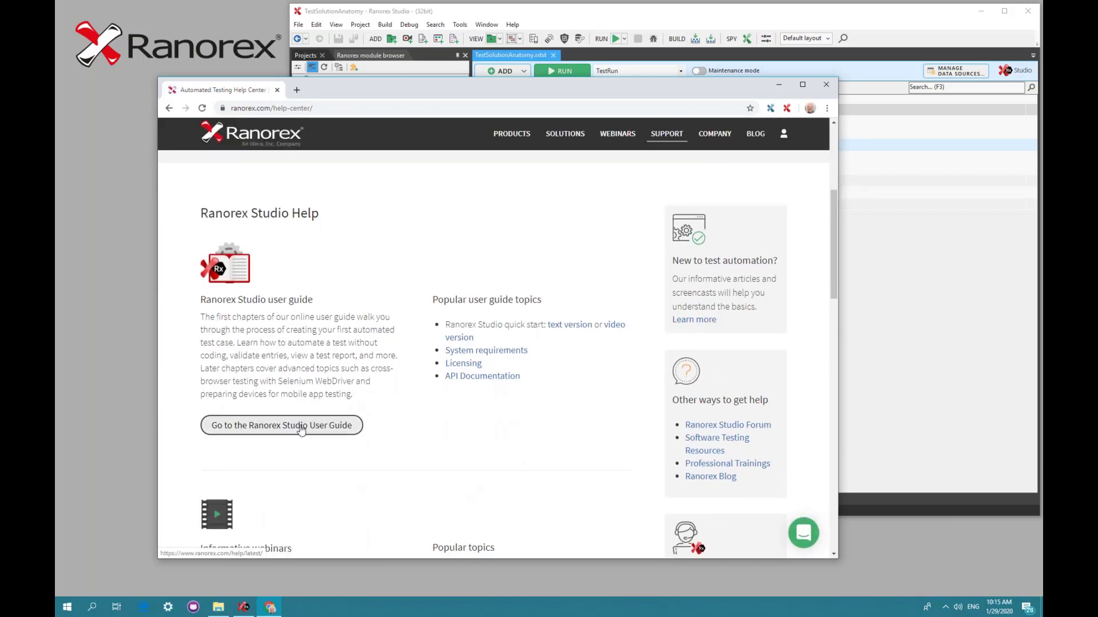
{"action": "left_click", "coordinate": [303, 424]}
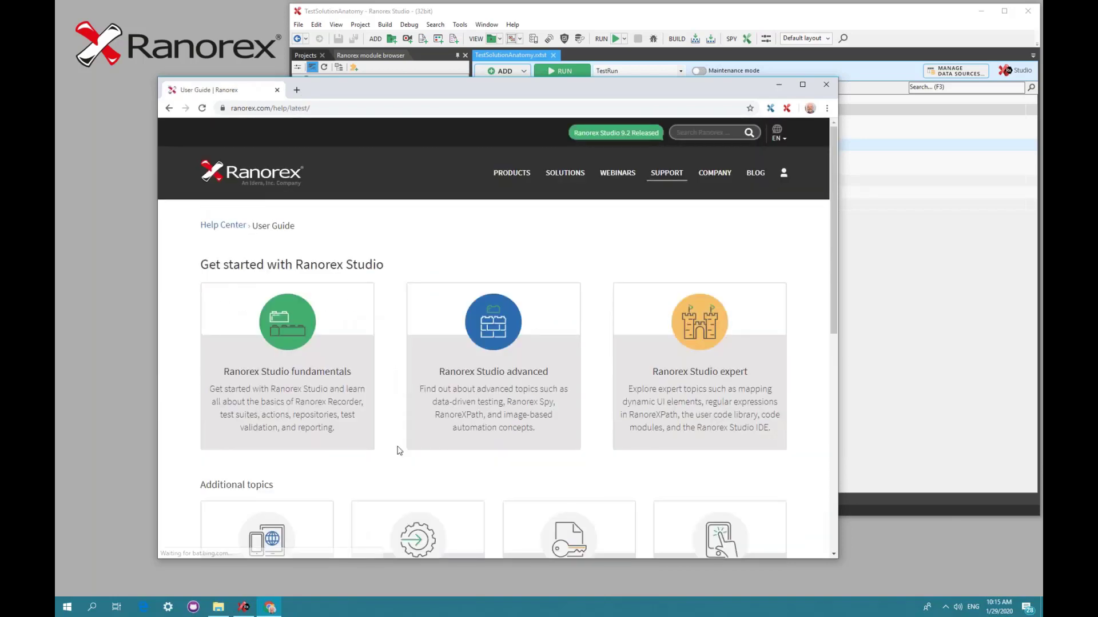
{"action": "scroll", "coordinate": [263, 307], "scroll_direction": "down", "scroll_amount": 1}
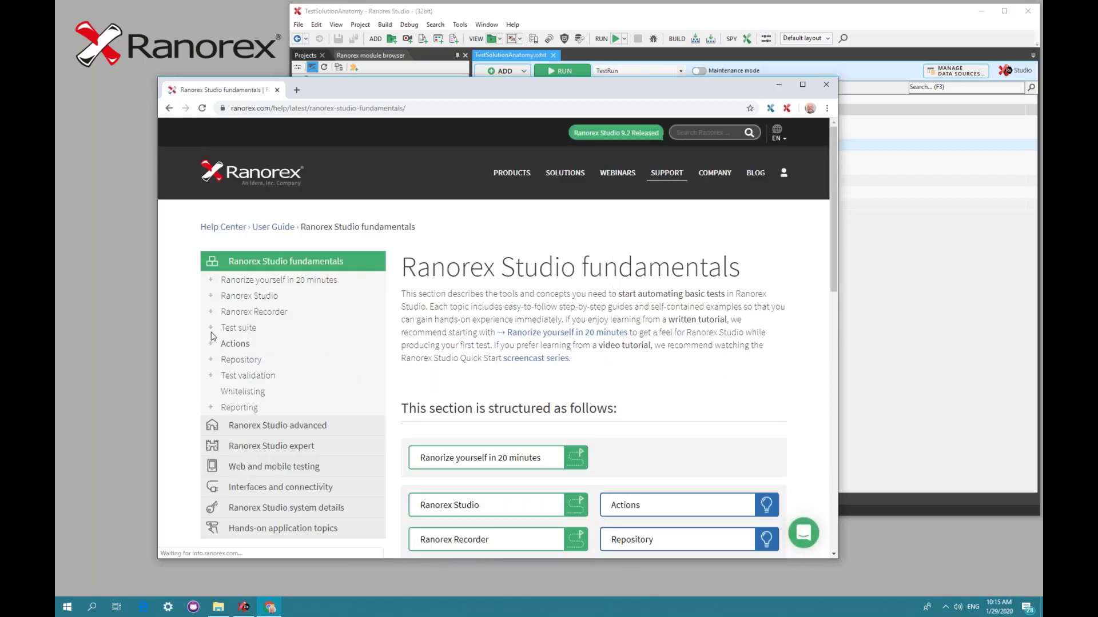
{"action": "left_click", "coordinate": [211, 327]}
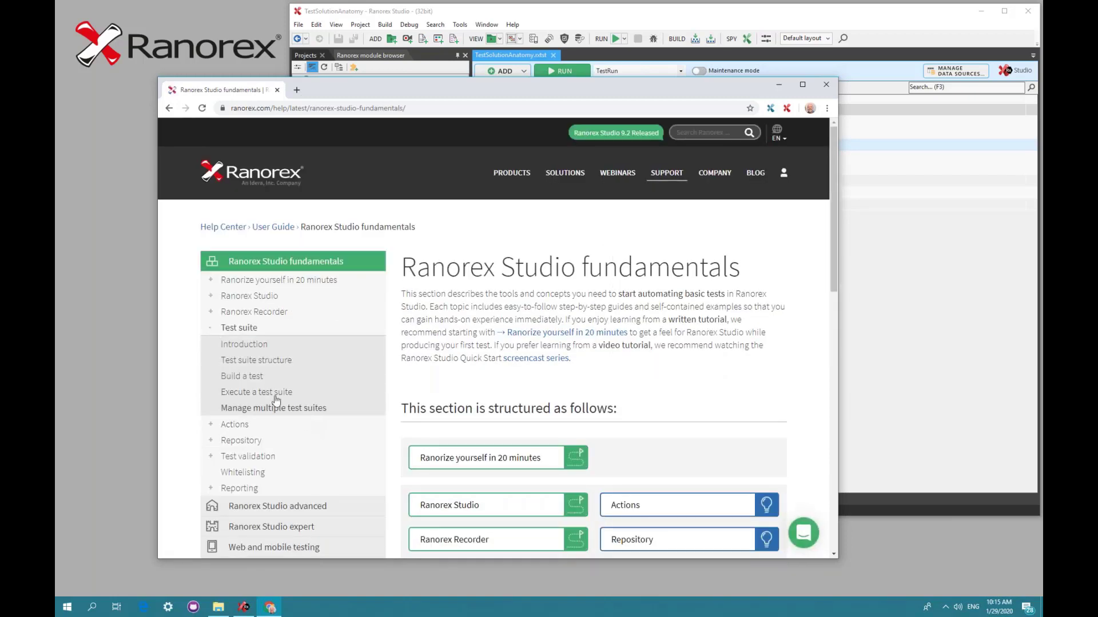
{"action": "left_click", "coordinate": [240, 366]}
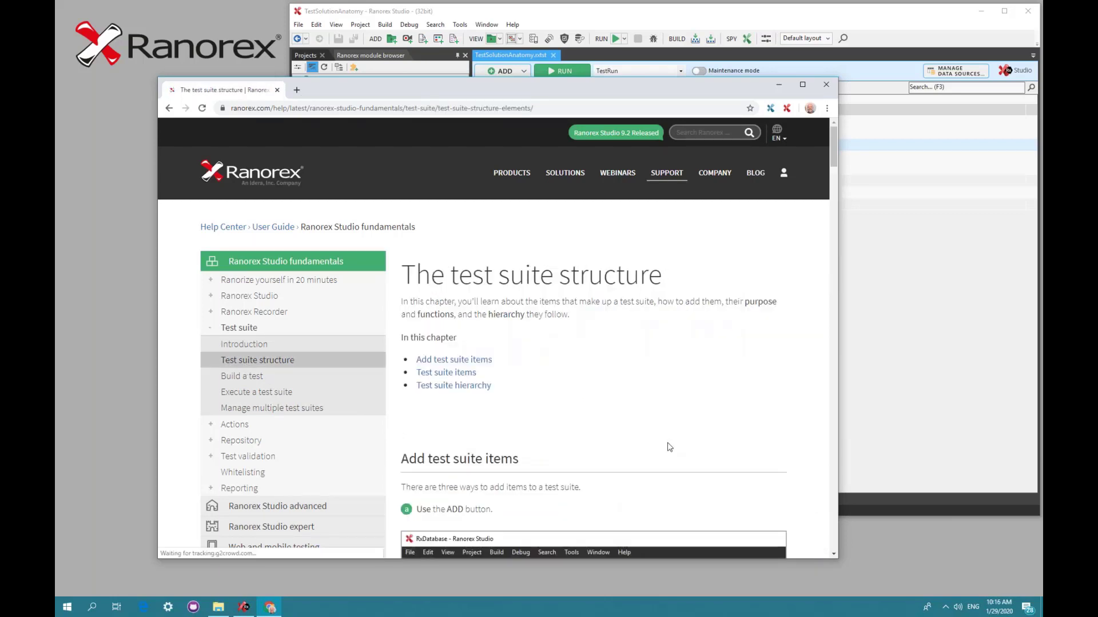
Find and examine the Test suite hierarchy diagram in the chapter, and minimize the browser to return to Ranorex Studio
{"action": "scroll", "coordinate": [656, 432], "scroll_direction": "down", "scroll_amount": 15}
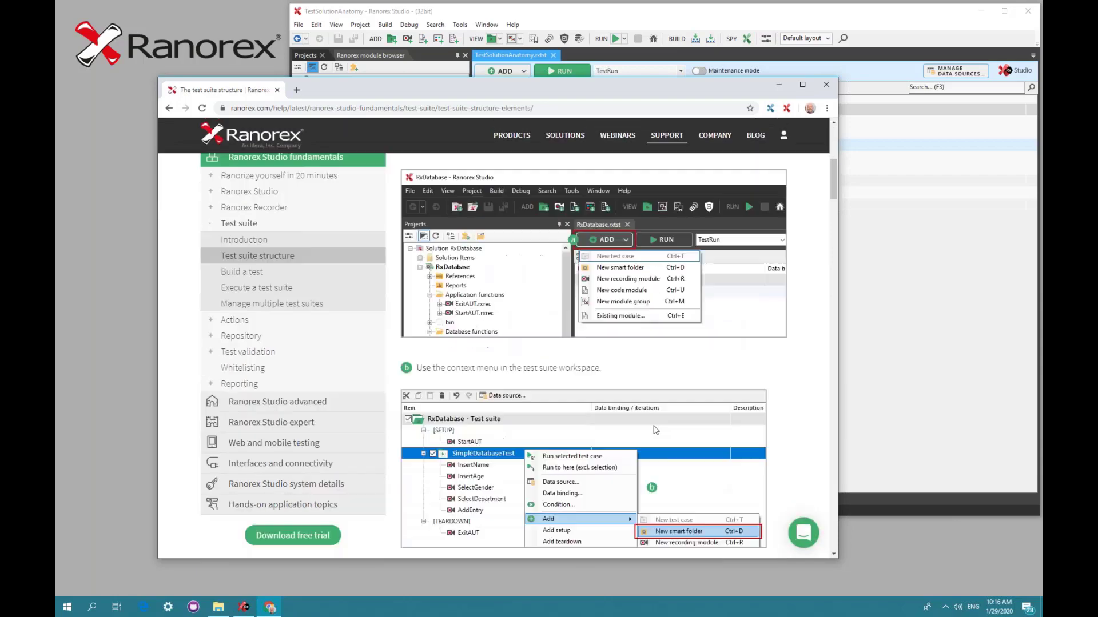
{"action": "scroll", "coordinate": [686, 441], "scroll_direction": "down", "scroll_amount": 15}
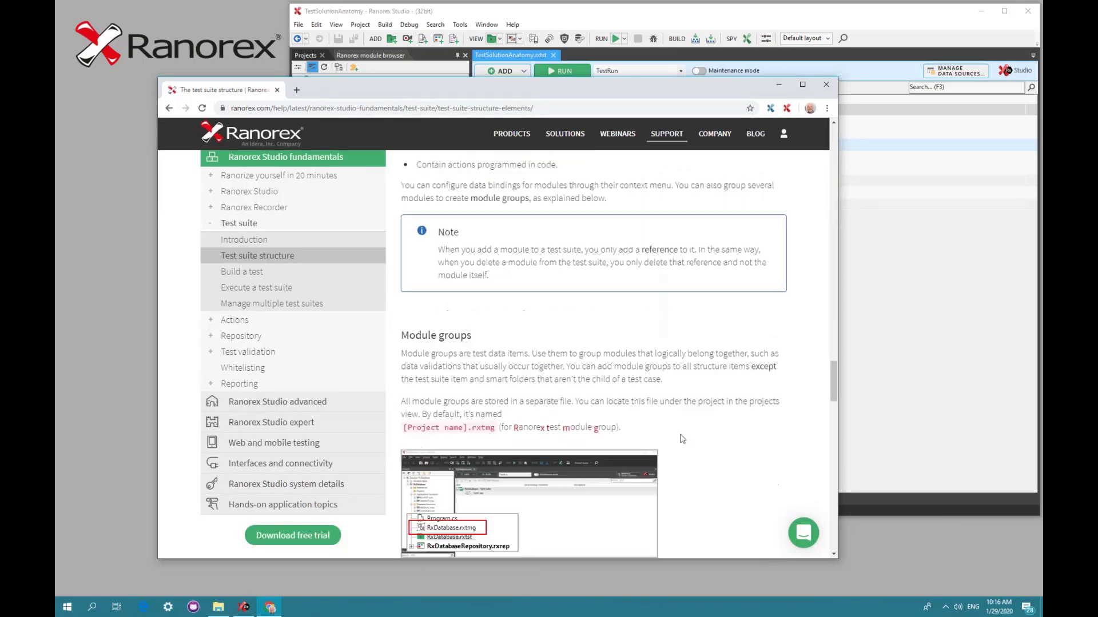
{"action": "scroll", "coordinate": [593, 355], "scroll_direction": "down", "scroll_amount": 5}
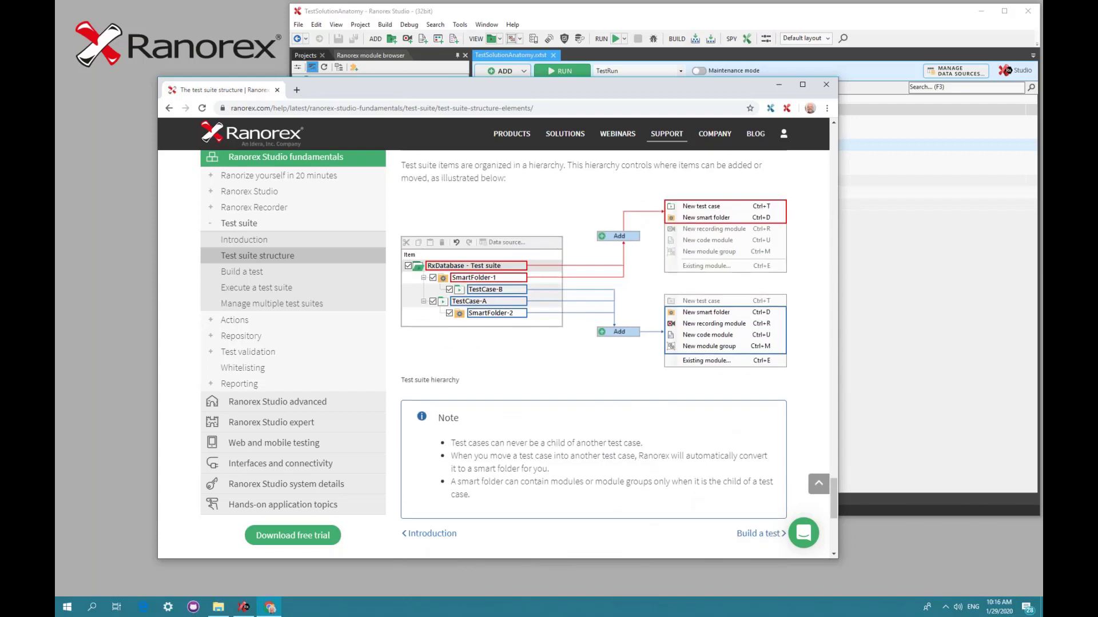
{"action": "scroll", "coordinate": [618, 357], "scroll_direction": "up", "scroll_amount": 1}
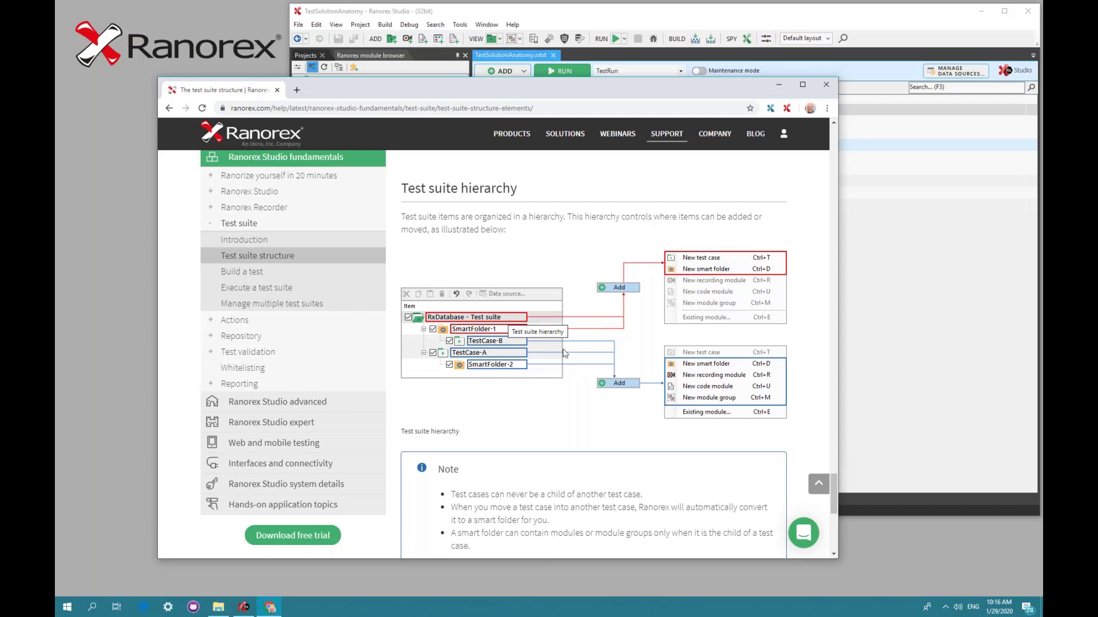
{"action": "left_click", "coordinate": [777, 85]}
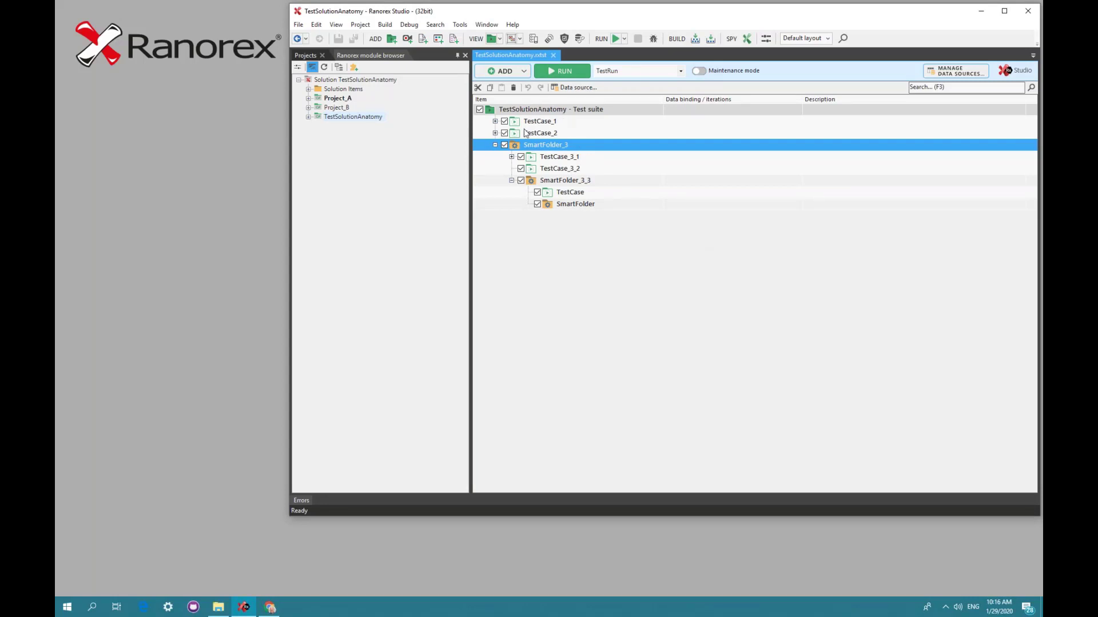
Collapse SmartFolder_3 and examine the test suite root with TestCase_1, TestCase_2 and SmartFolder_3
{"action": "left_click", "coordinate": [495, 145]}
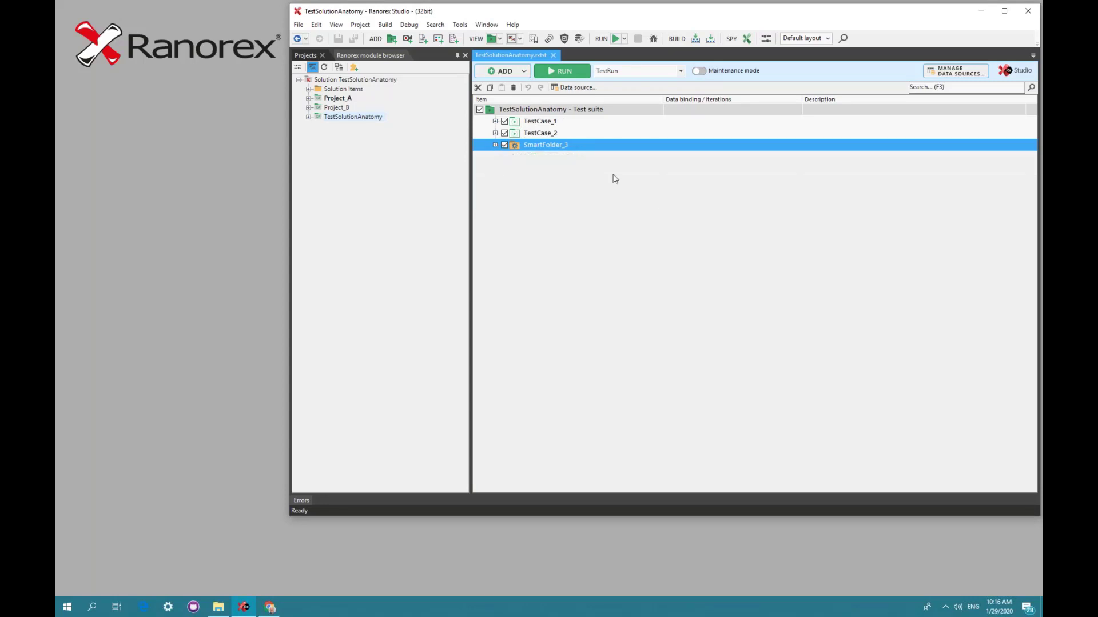
{"action": "left_click", "coordinate": [564, 112]}
{"action": "left_click", "coordinate": [550, 122]}
{"action": "left_click", "coordinate": [549, 133]}
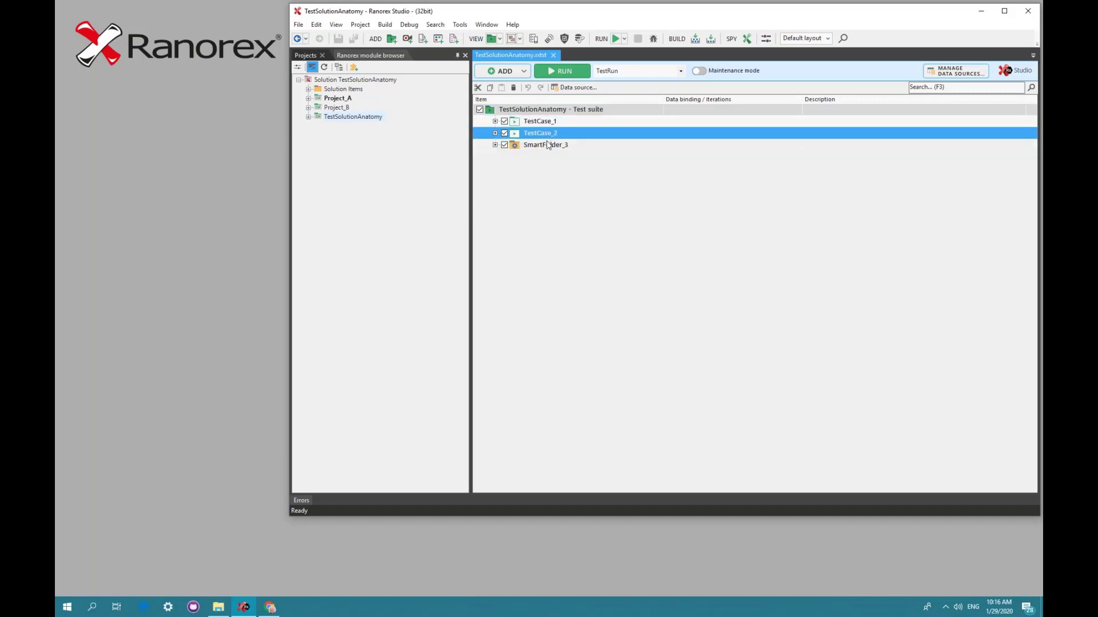
{"action": "left_click", "coordinate": [549, 145]}
{"action": "left_click", "coordinate": [556, 111]}
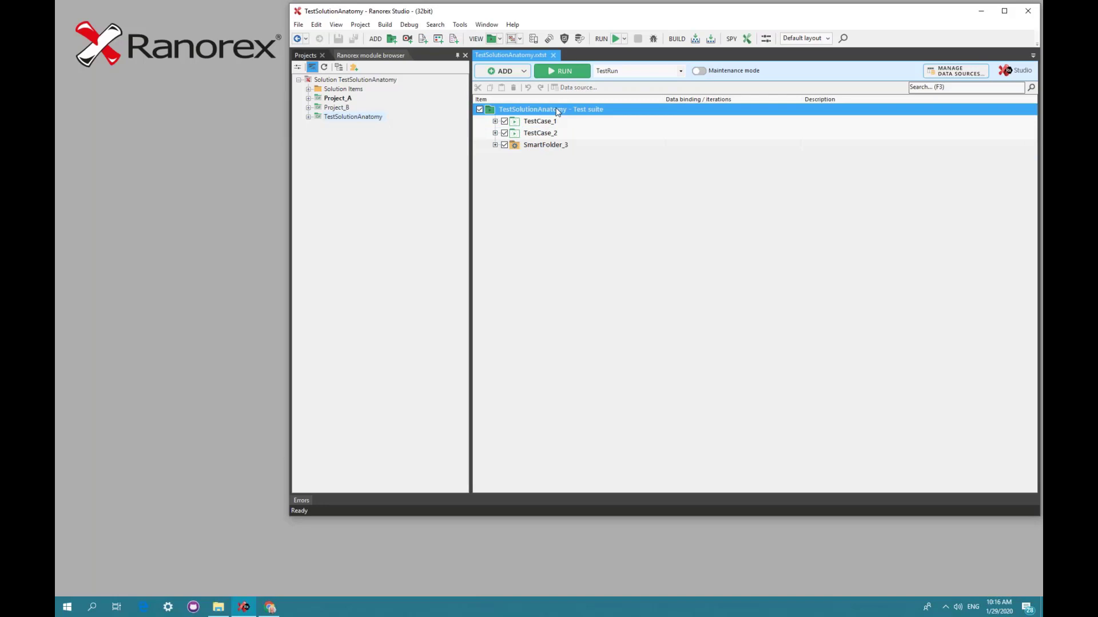
Add a setup region and a teardown region to the TestSolutionAnatomy test suite root
{"action": "right_click", "coordinate": [606, 112]}
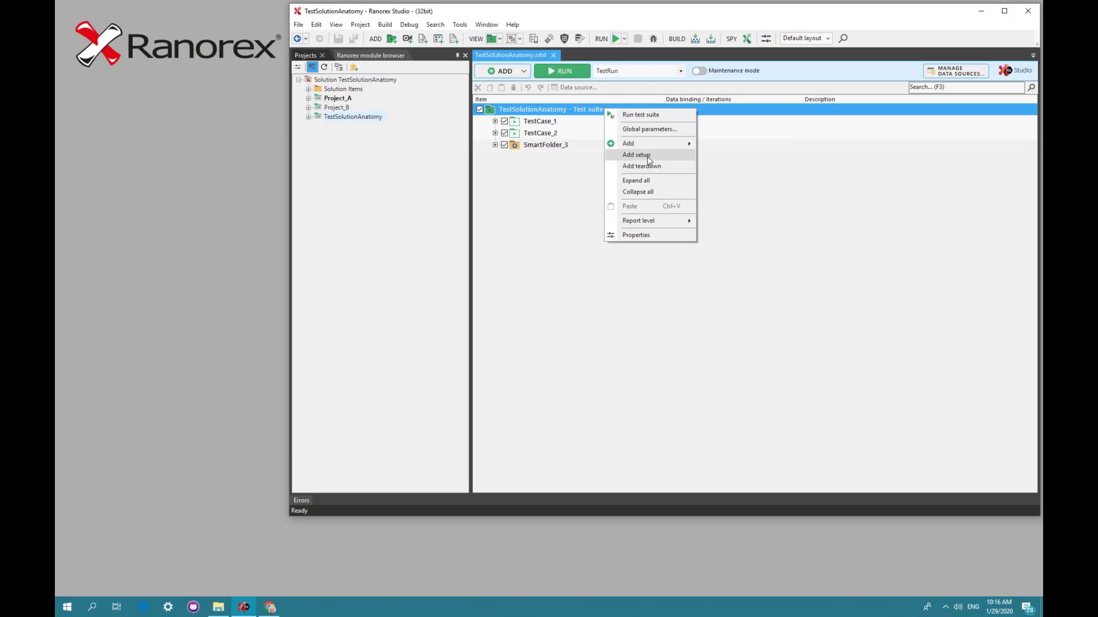
{"action": "left_click", "coordinate": [636, 155]}
{"action": "right_click", "coordinate": [611, 112]}
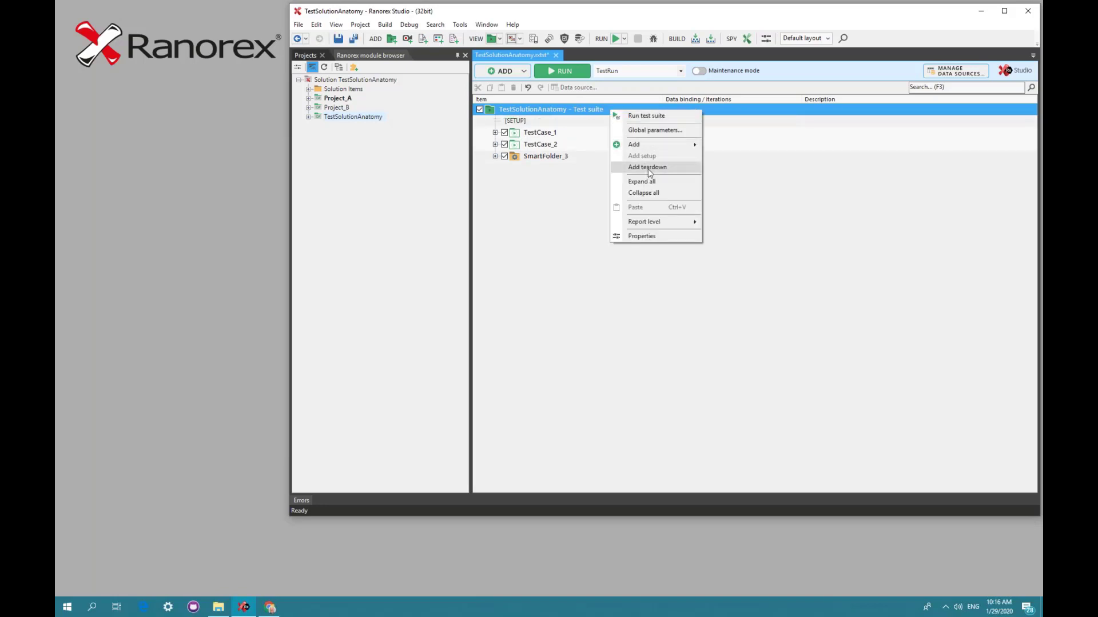
{"action": "left_click", "coordinate": [648, 168]}
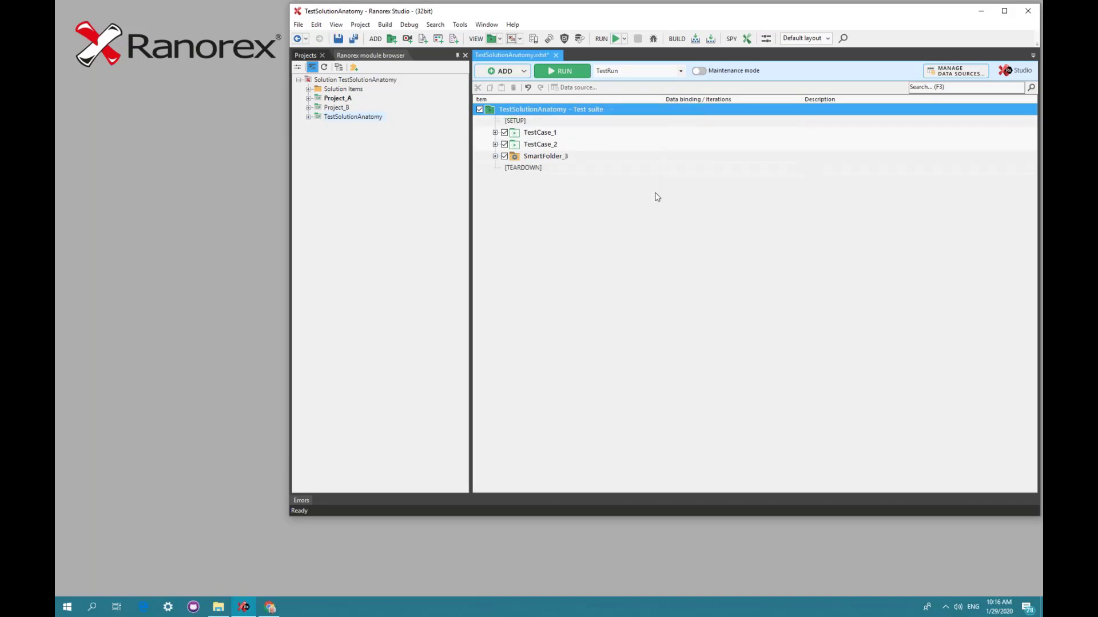
Add a setup region and a teardown region to TestCase_1
{"action": "left_click", "coordinate": [538, 135]}
{"action": "right_click", "coordinate": [537, 135]}
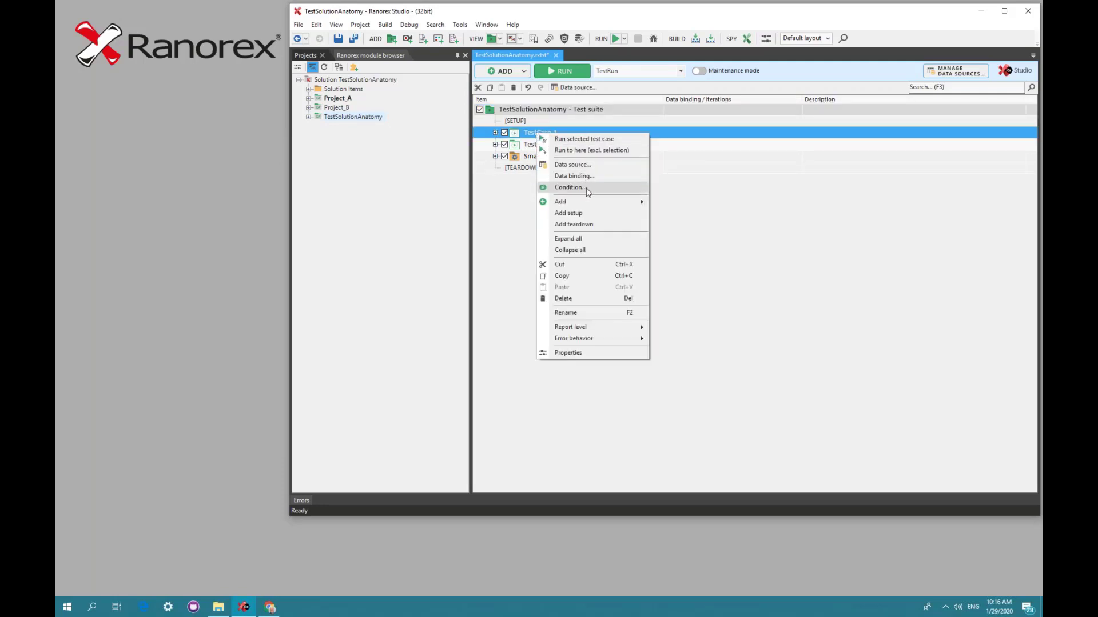
{"action": "left_click", "coordinate": [586, 208]}
{"action": "right_click", "coordinate": [552, 133]}
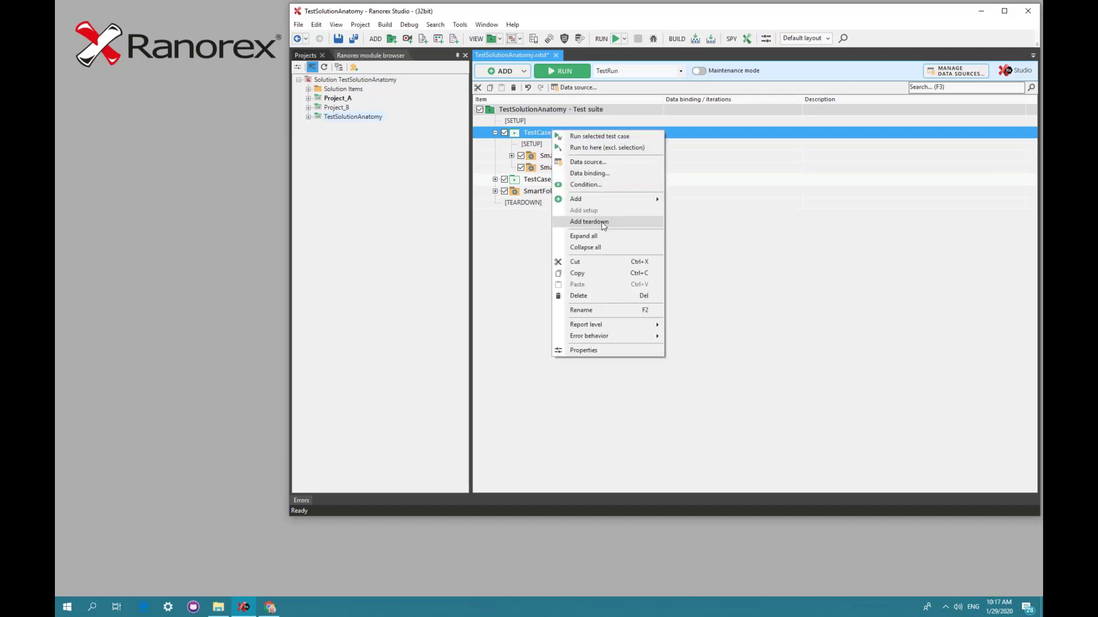
{"action": "left_click", "coordinate": [577, 221]}
Examine the setup and teardown regions inside TestCase_1
{"action": "left_click", "coordinate": [526, 145]}
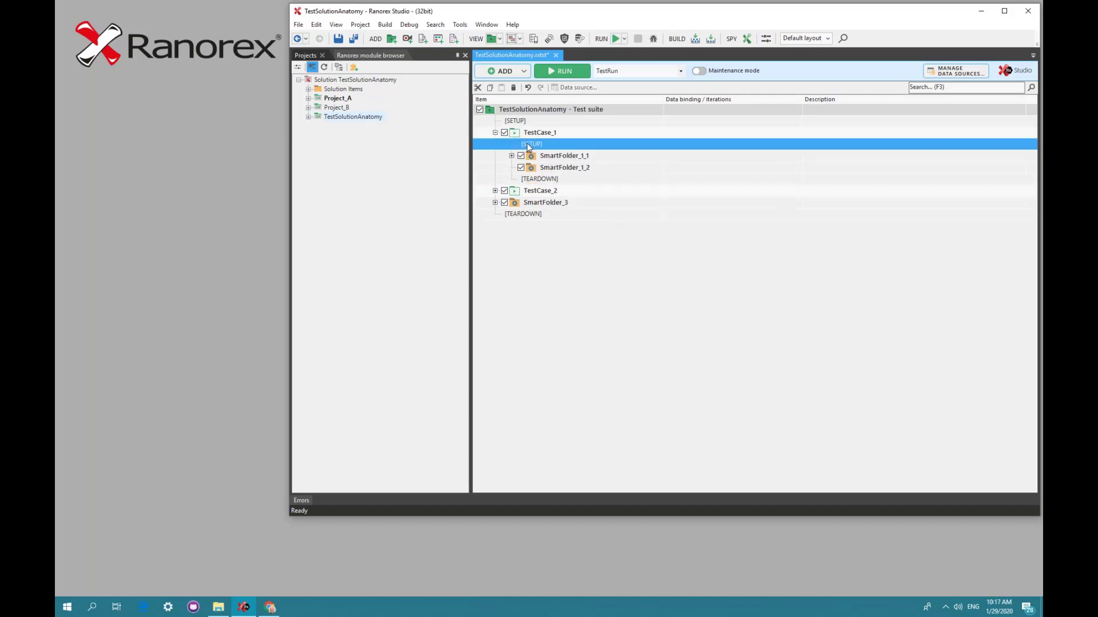
{"action": "left_click", "coordinate": [552, 180]}
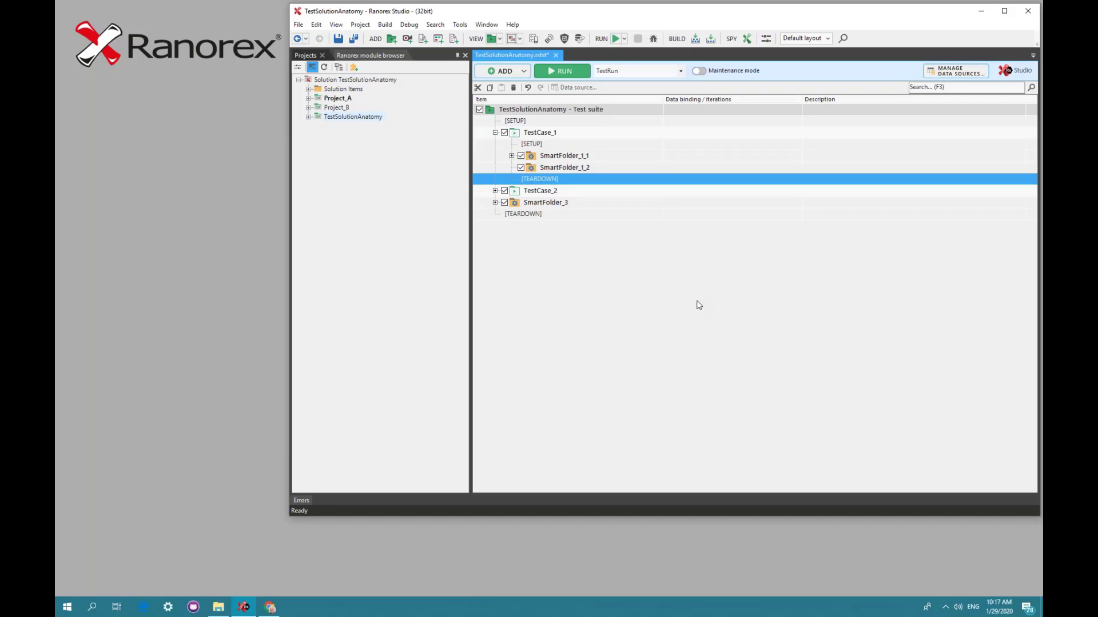
{"action": "left_click", "coordinate": [536, 146]}
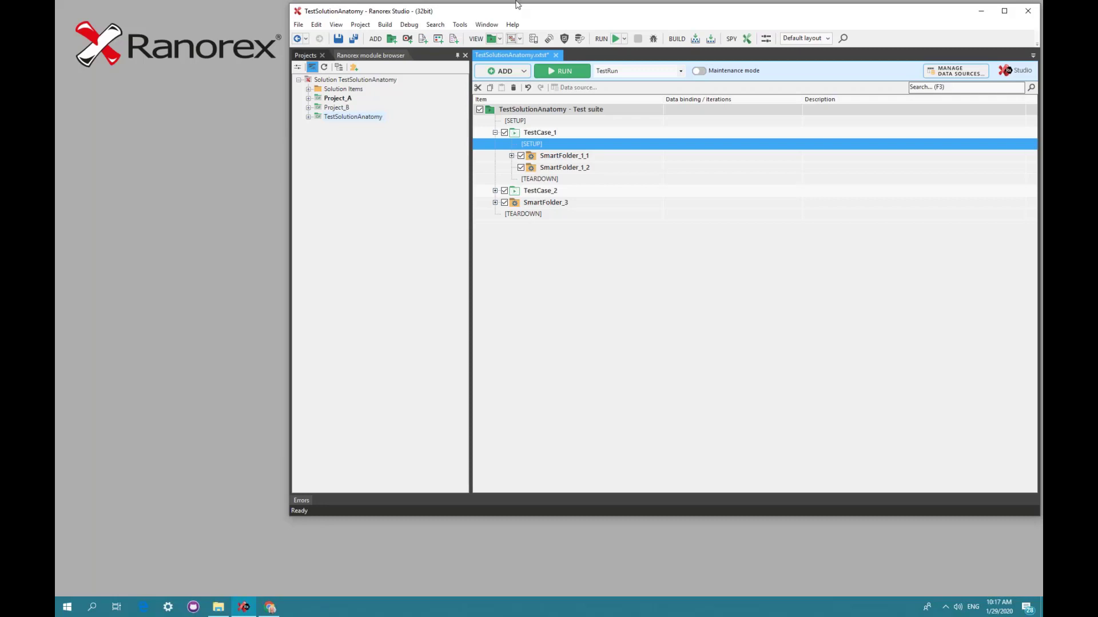
Examine the test suite's own setup and teardown regions in relation to TestCase_1, TestCase_2 and SmartFolder_3
{"action": "key", "text": "Up"}
{"action": "key", "text": "Up"}
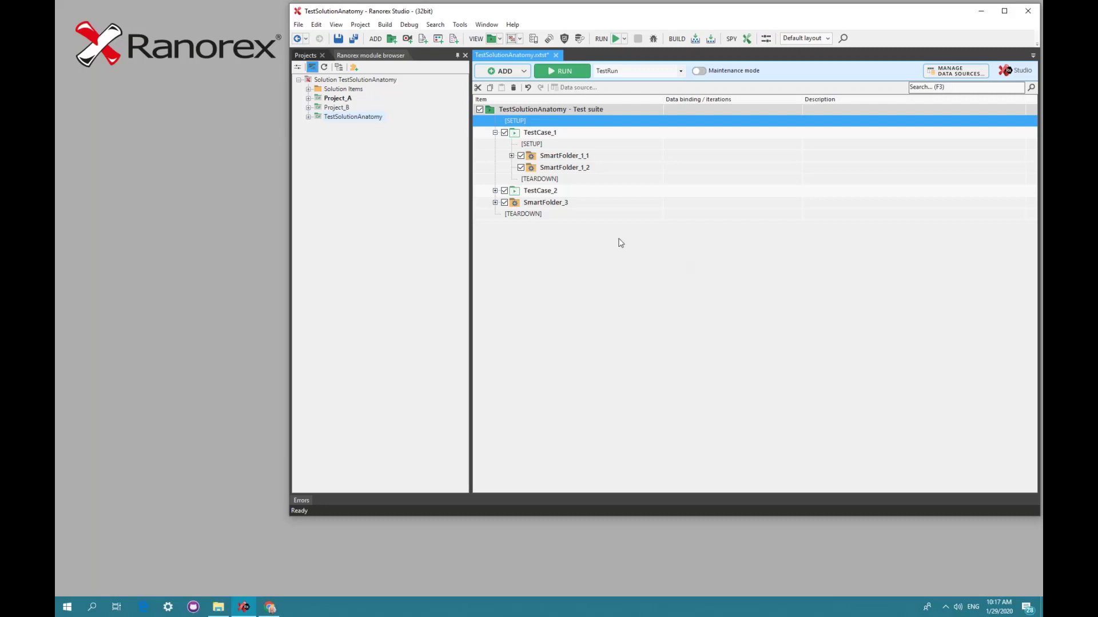
{"action": "left_click", "coordinate": [536, 218]}
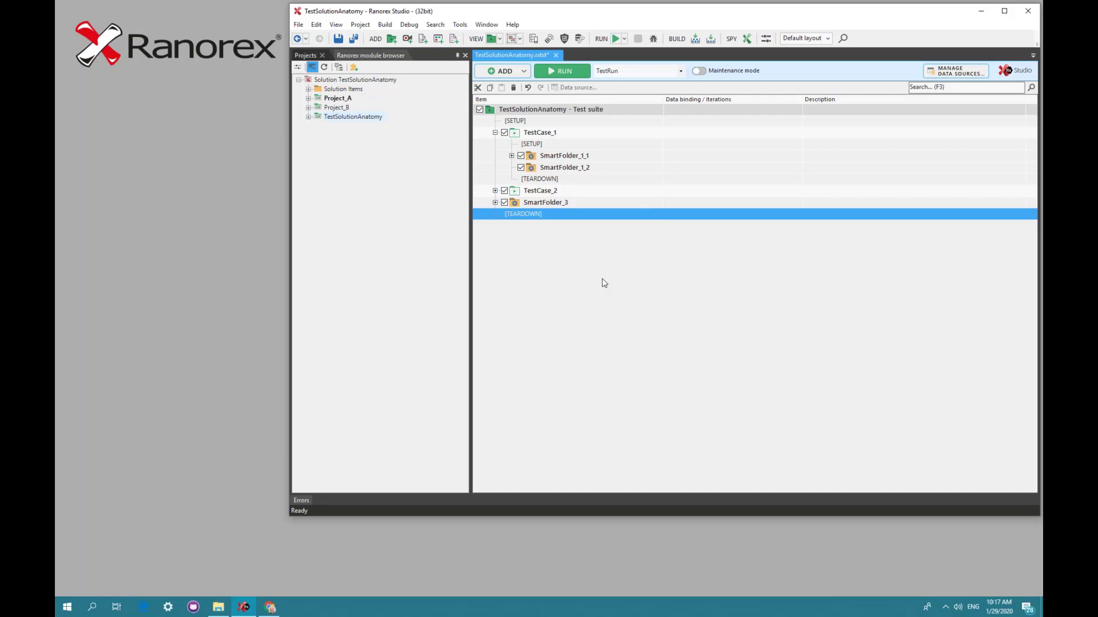
{"action": "left_click", "coordinate": [564, 257]}
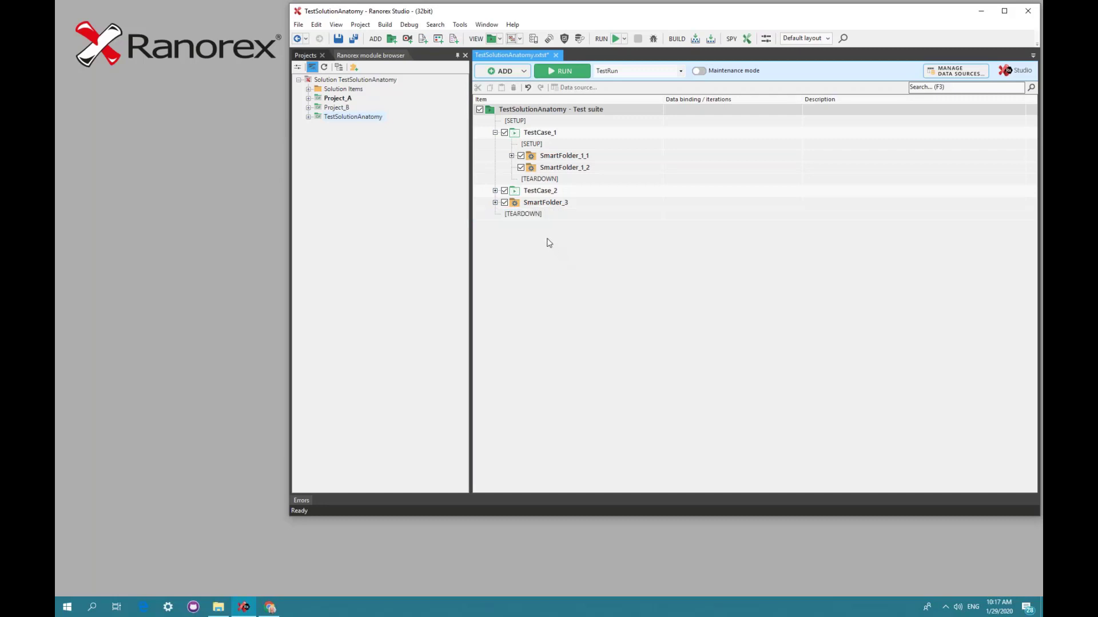
{"action": "left_click", "coordinate": [518, 215]}
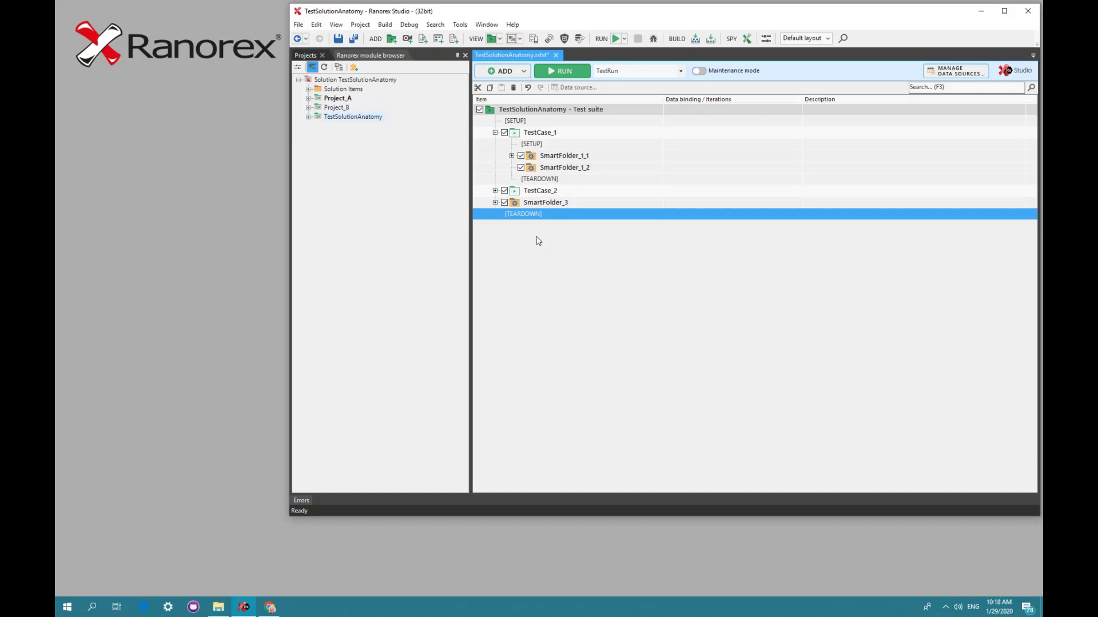
{"action": "left_click", "coordinate": [538, 202]}
{"action": "left_click", "coordinate": [538, 191]}
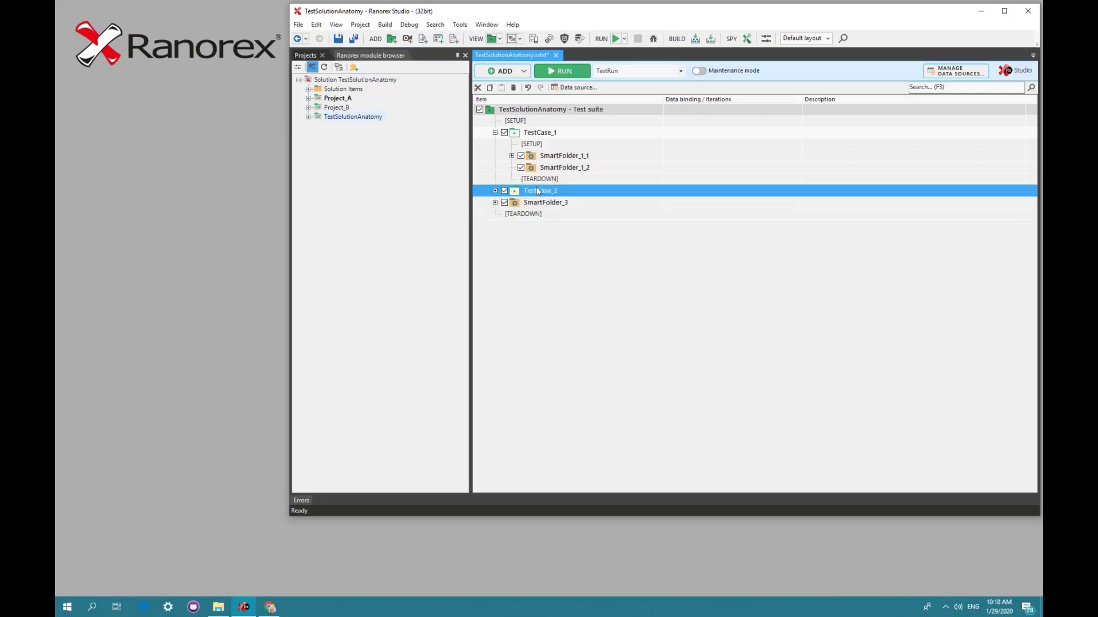
{"action": "left_click", "coordinate": [538, 179]}
{"action": "left_click", "coordinate": [525, 216]}
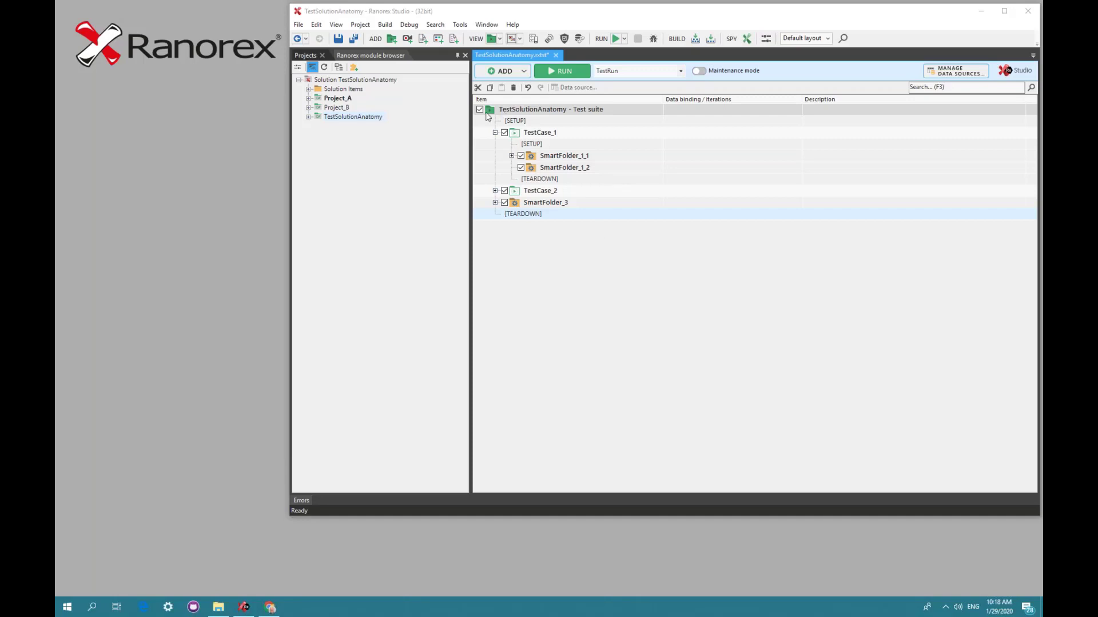
Expand Project_A in the solution and open its test suite file TestSuite_A_1.rxtst
{"action": "left_click", "coordinate": [309, 98]}
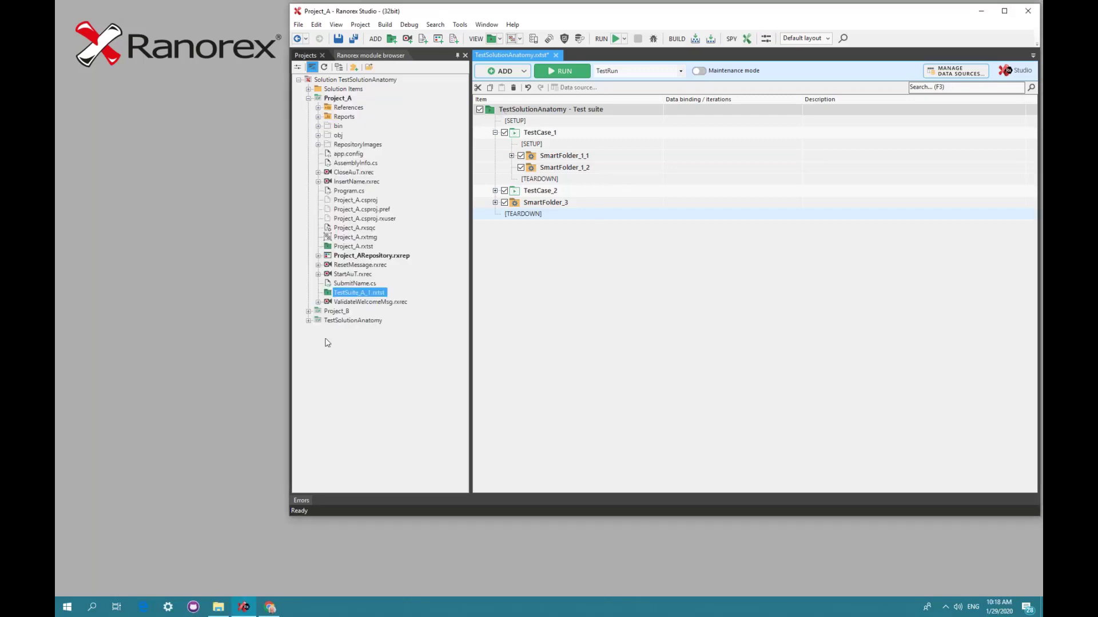
{"action": "double_click", "coordinate": [346, 294]}
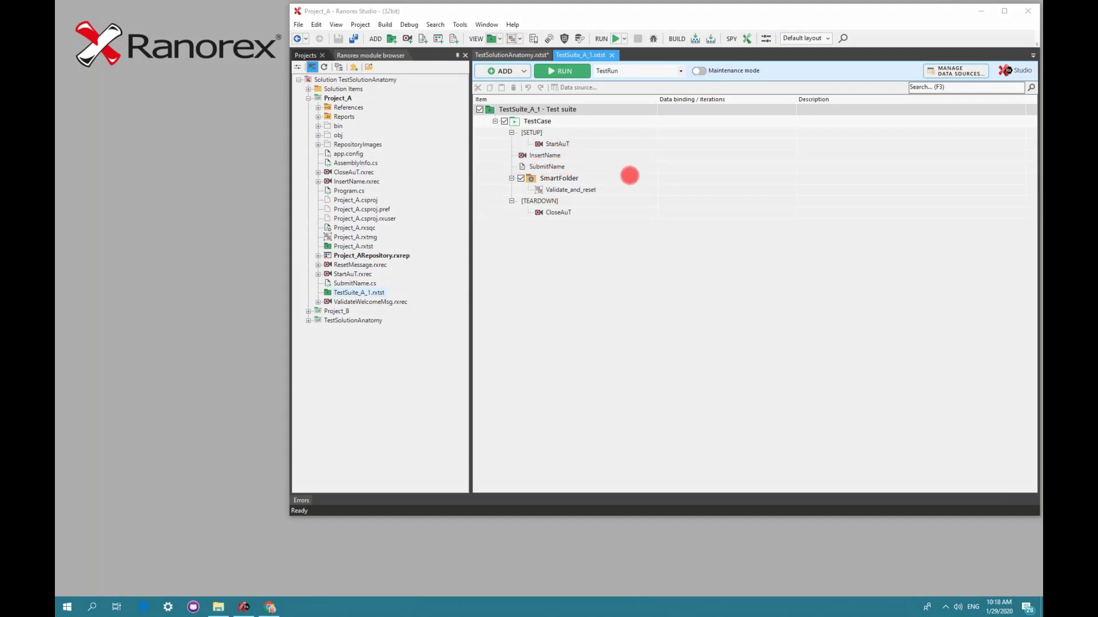
Open the InsertName recording module, review its mouse and key sequence actions, and close it again
{"action": "left_click", "coordinate": [550, 156]}
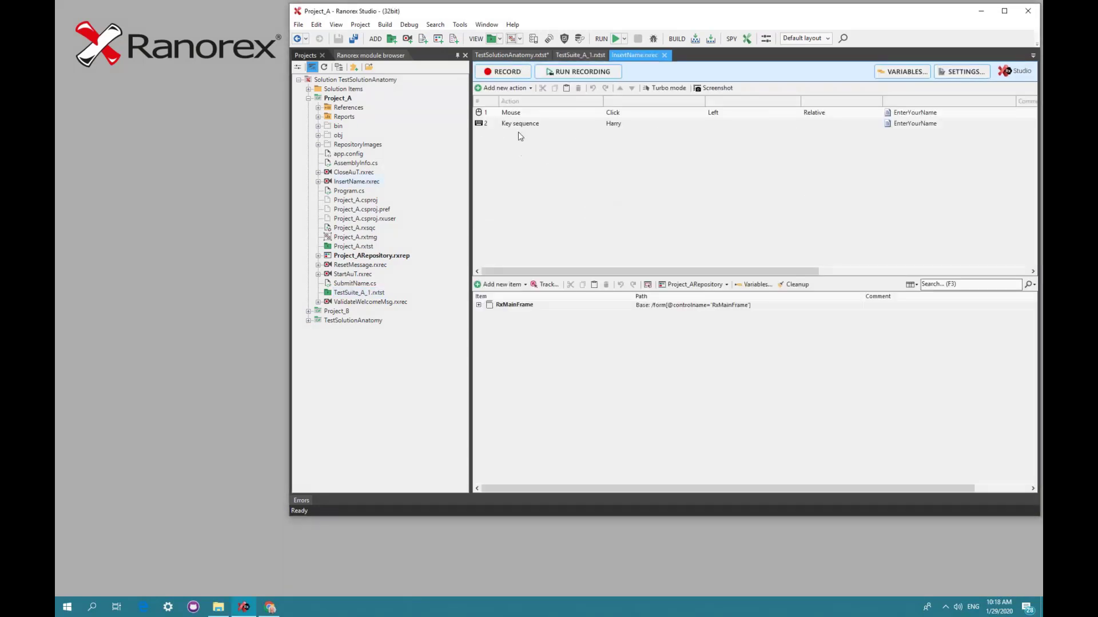
{"action": "left_click", "coordinate": [511, 112]}
{"action": "left_click", "coordinate": [519, 126]}
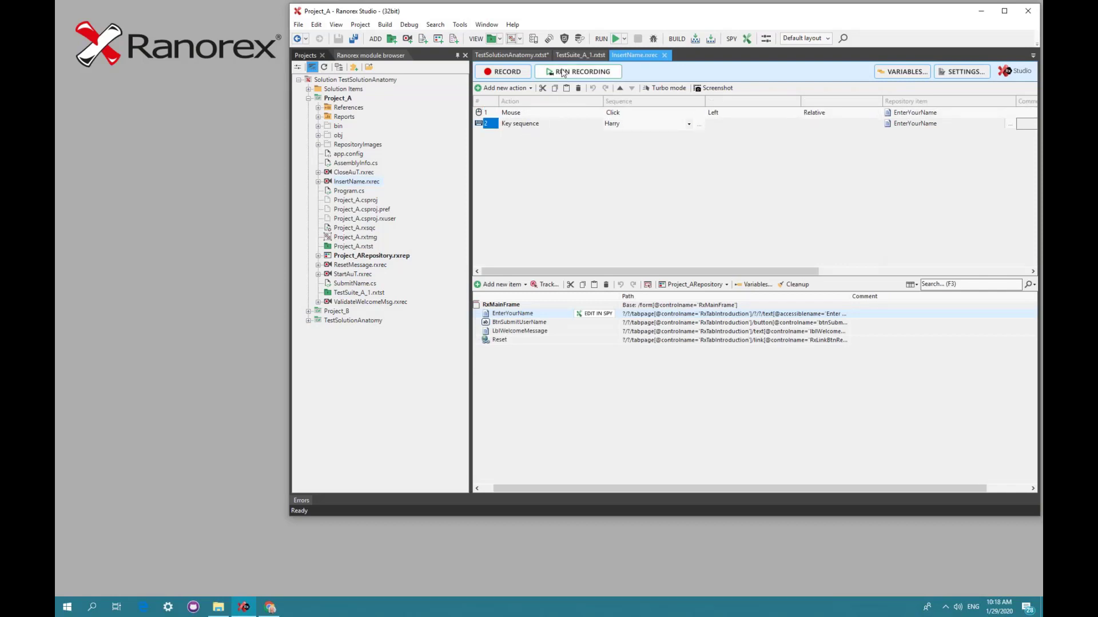
{"action": "left_click", "coordinate": [665, 55]}
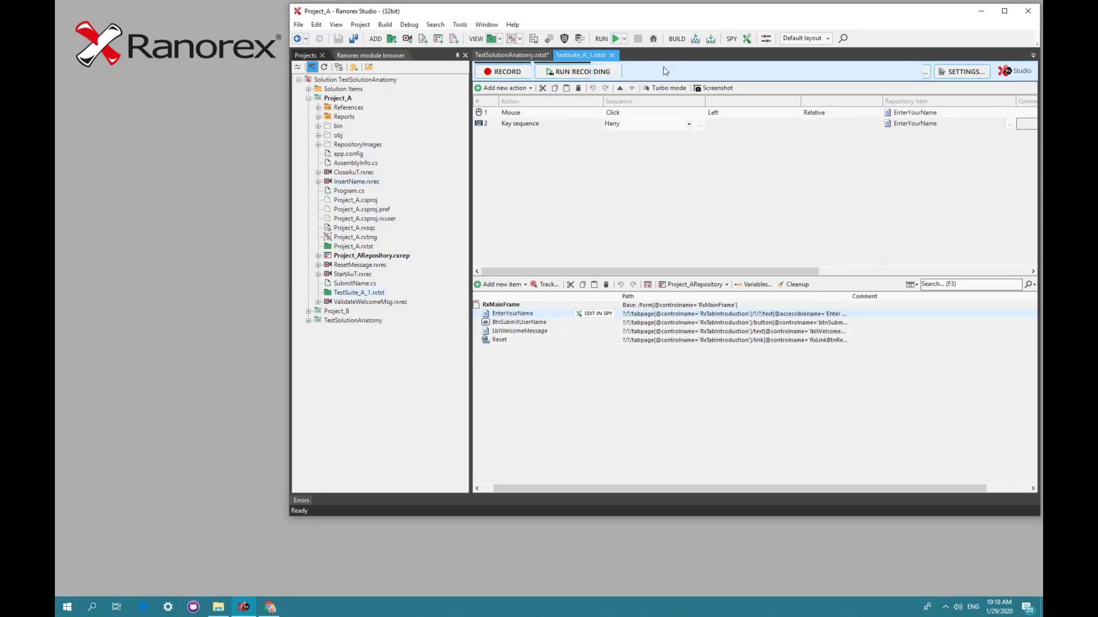
Open the SubmitName code module, read through its Run method, and close it again
{"action": "left_click", "coordinate": [543, 167]}
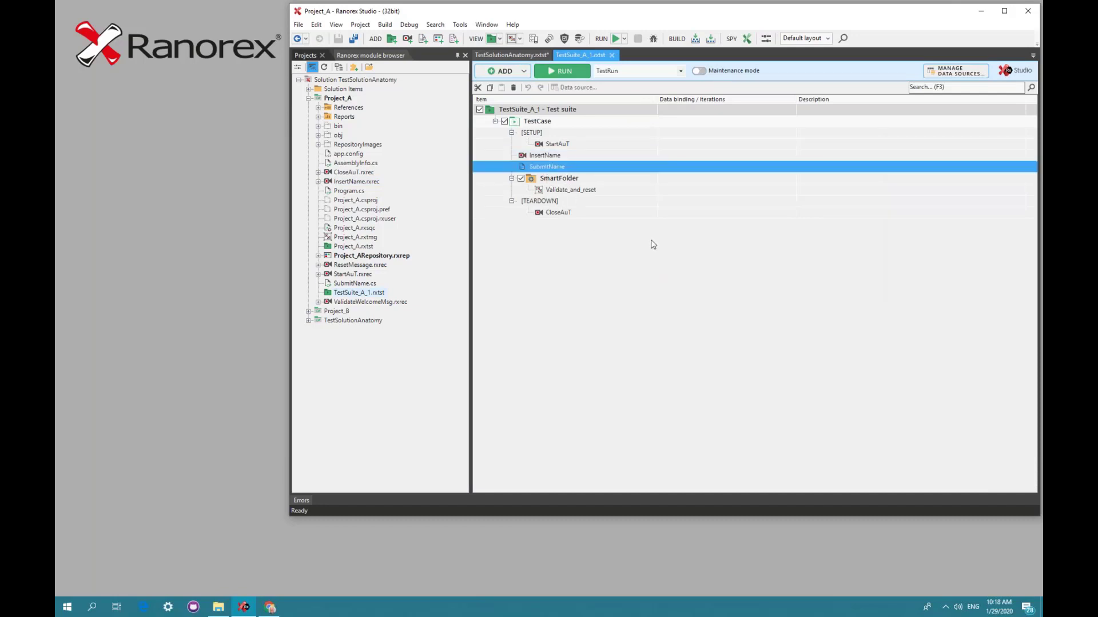
{"action": "scroll", "coordinate": [624, 281], "scroll_direction": "down", "scroll_amount": 2}
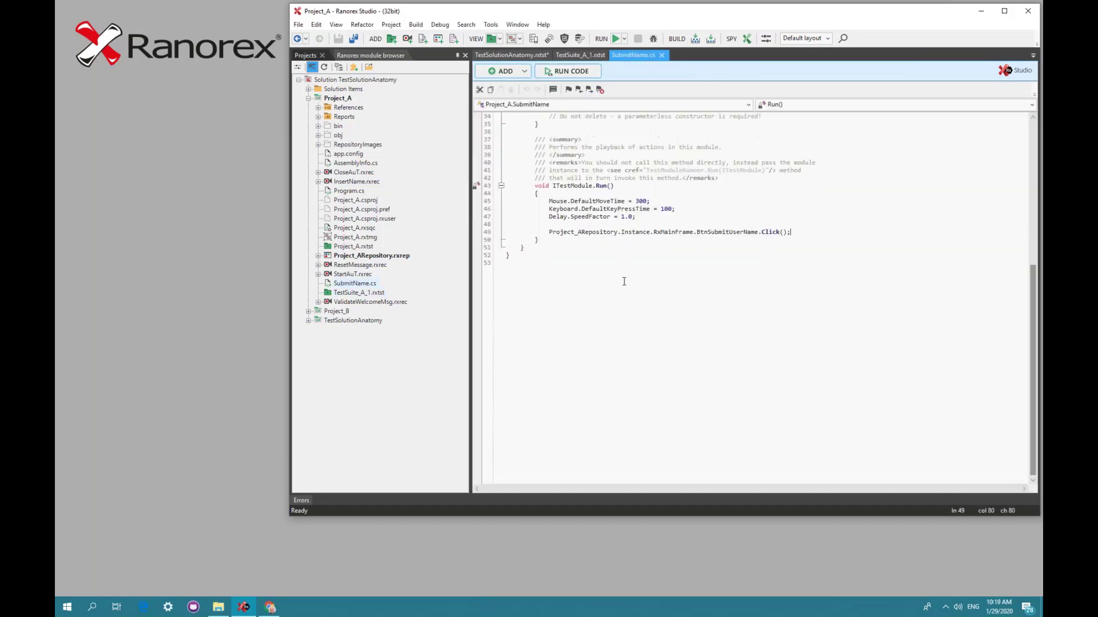
{"action": "scroll", "coordinate": [623, 282], "scroll_direction": "up", "scroll_amount": 2}
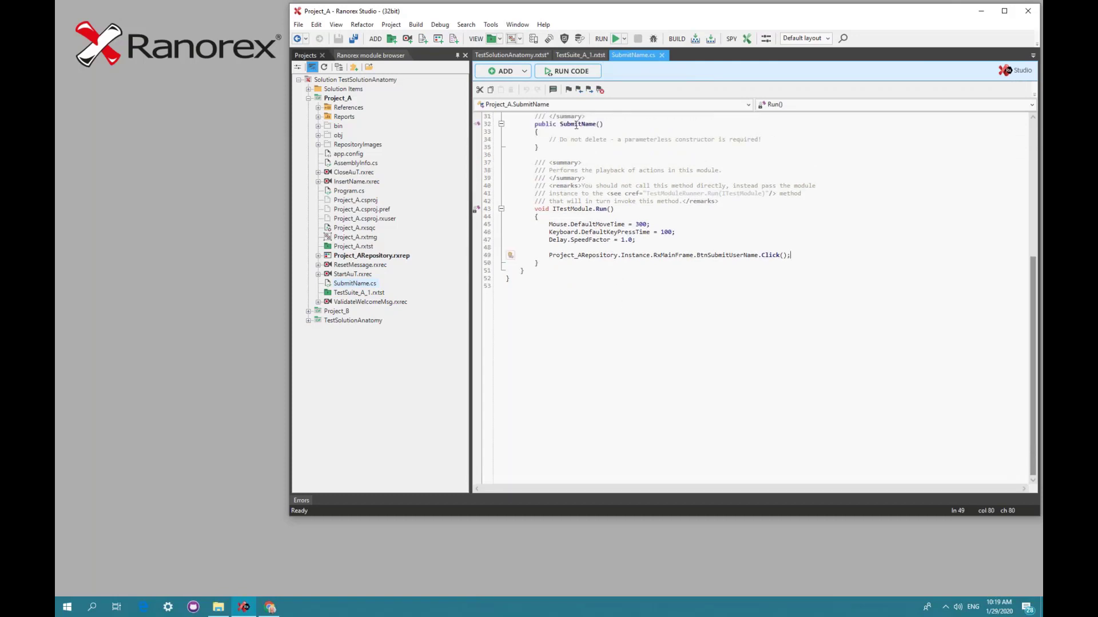
{"action": "left_click", "coordinate": [662, 55]}
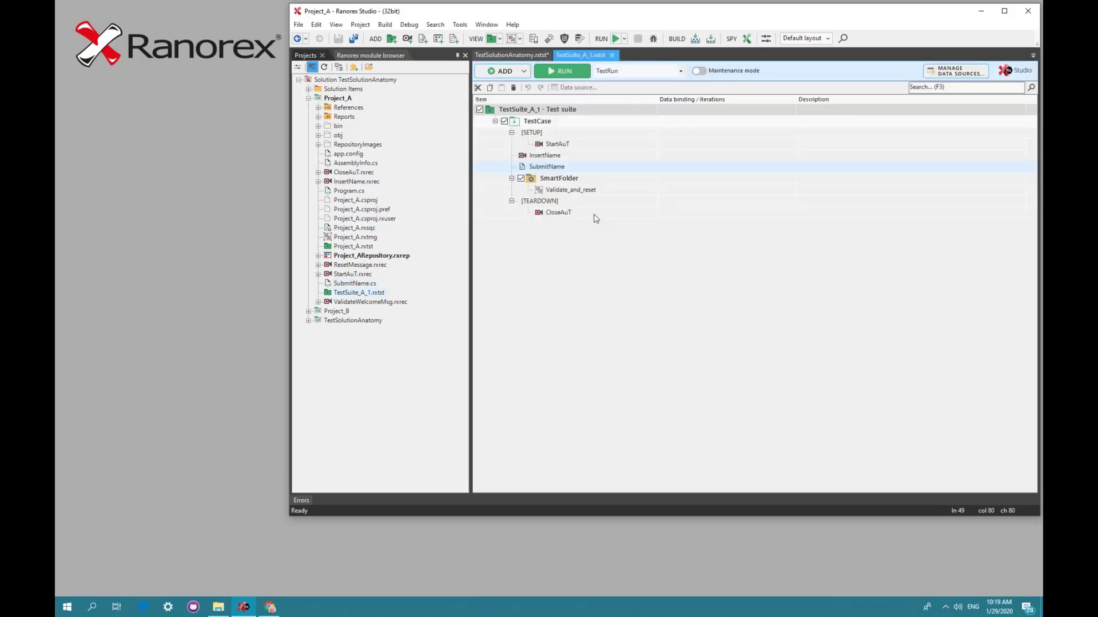
Open the Validate_and_reset module group, review the ValidateWelcomeMsg and ResetMessage modules in it, and return to the TestSuite_A_1 test suite
{"action": "left_click", "coordinate": [570, 191]}
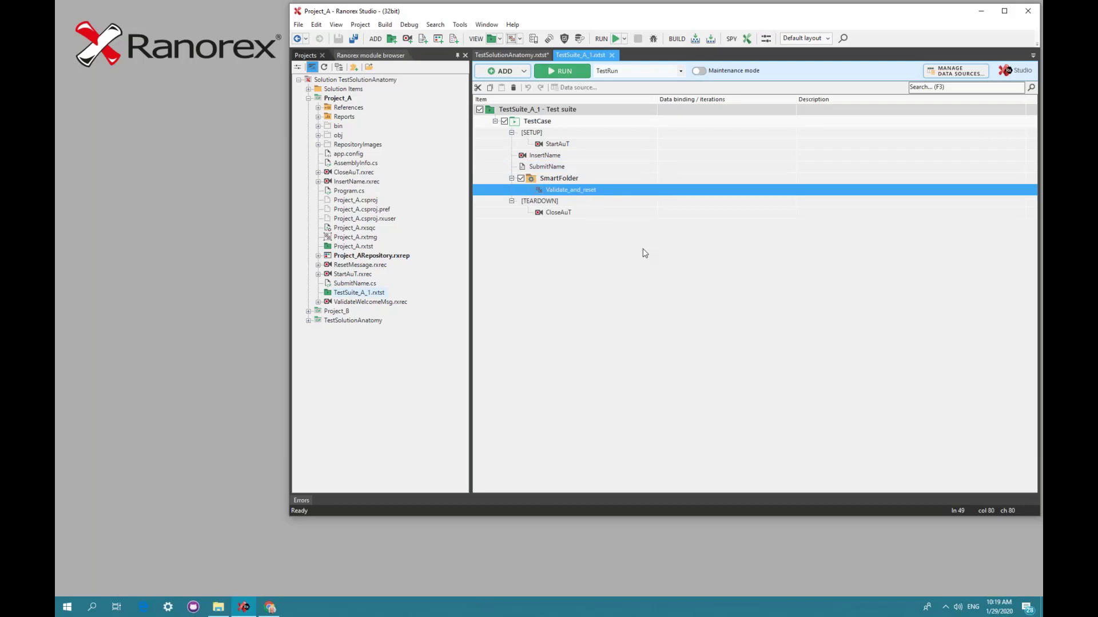
{"action": "double_click", "coordinate": [566, 192]}
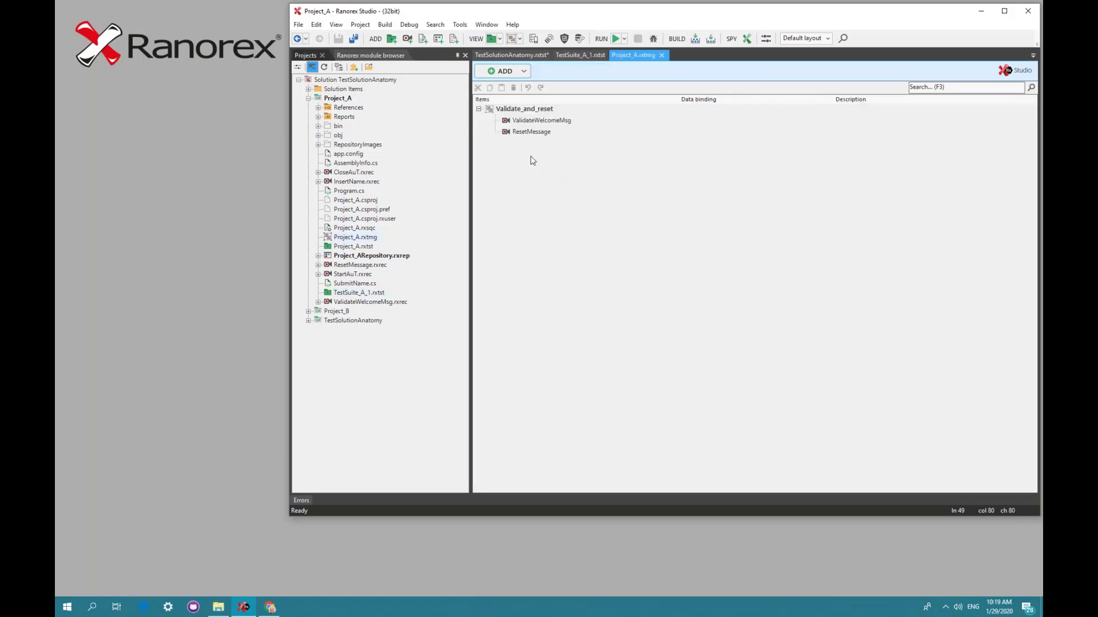
{"action": "left_click", "coordinate": [513, 109]}
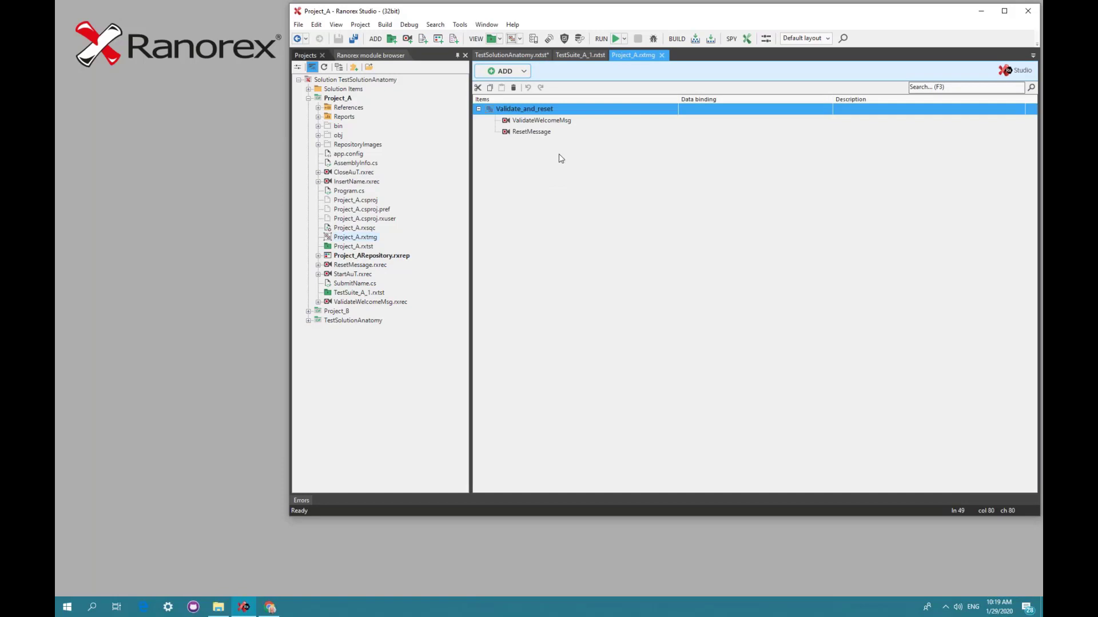
{"action": "left_click", "coordinate": [522, 122]}
{"action": "left_click", "coordinate": [529, 133]}
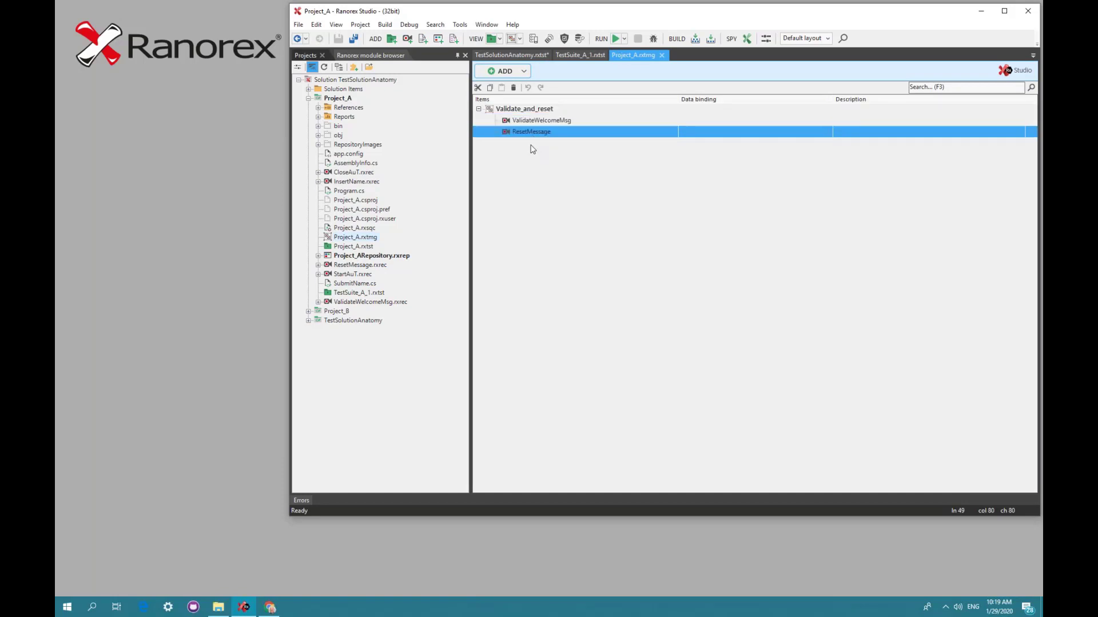
{"action": "left_click", "coordinate": [661, 54]}
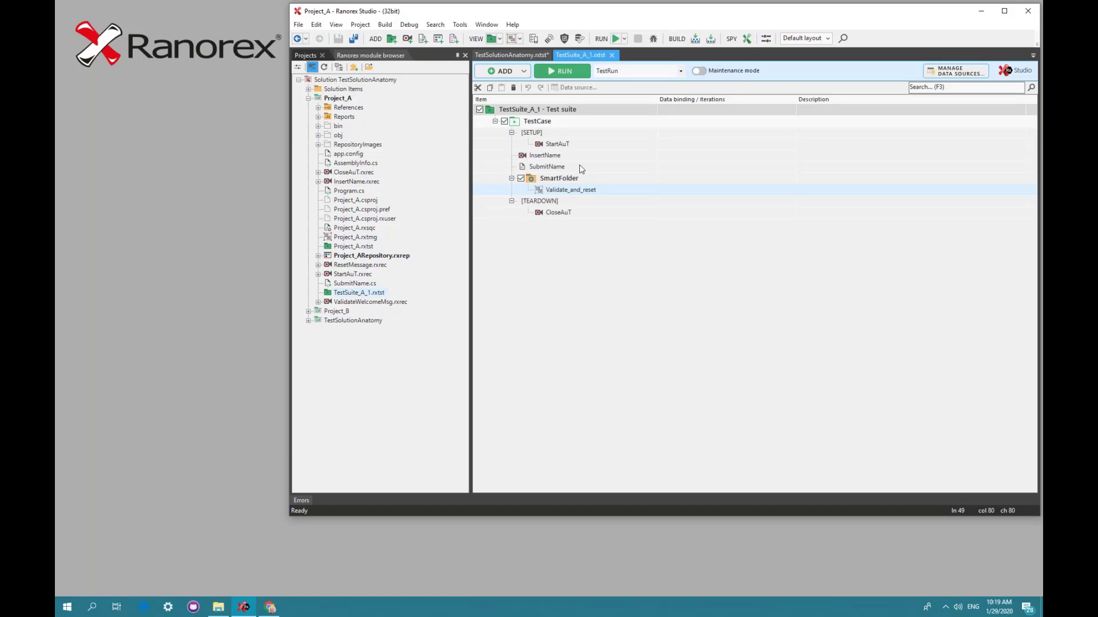
{"action": "left_click", "coordinate": [574, 110]}
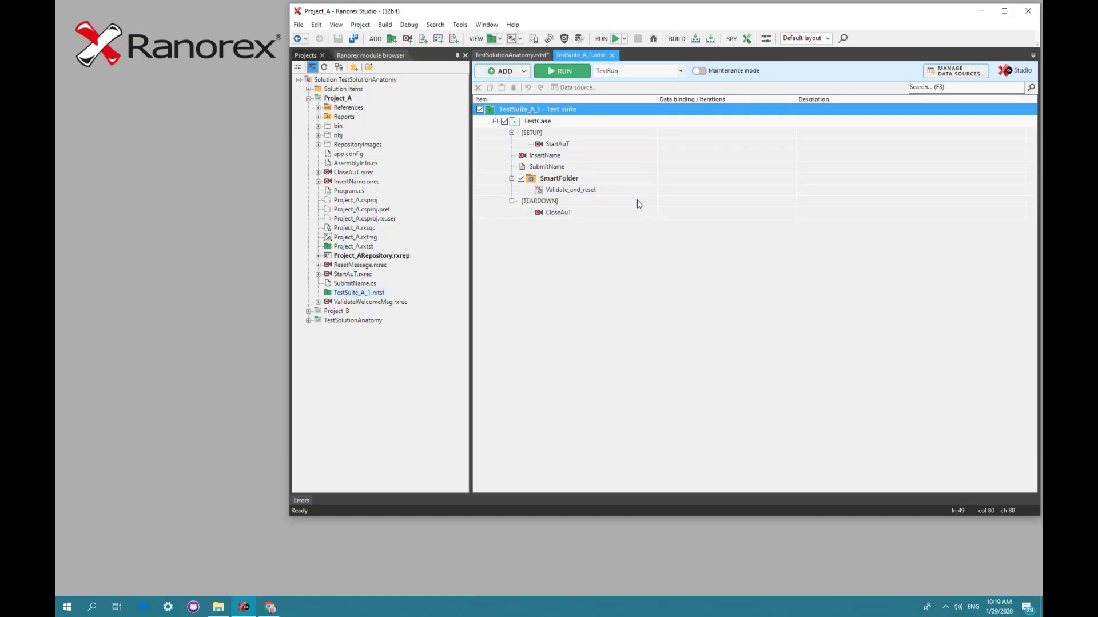
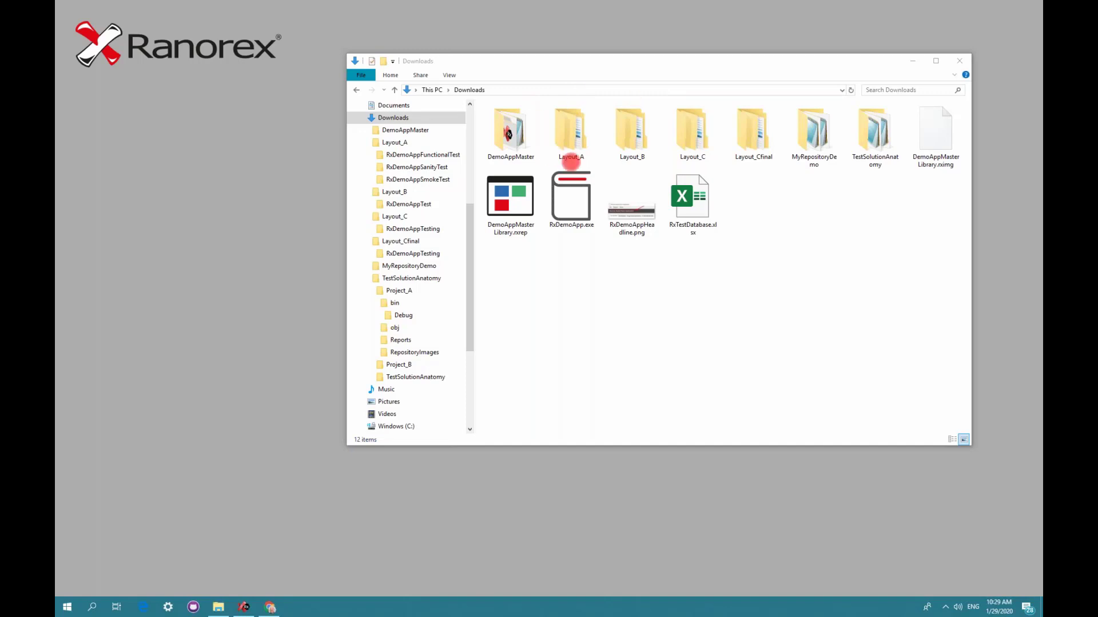
In File Explorer, go to Layout_A's RxDemoAppSmokeTest folder and open the solution RxDemoAppSmokeTest.rxsln
{"action": "double_click", "coordinate": [571, 131]}
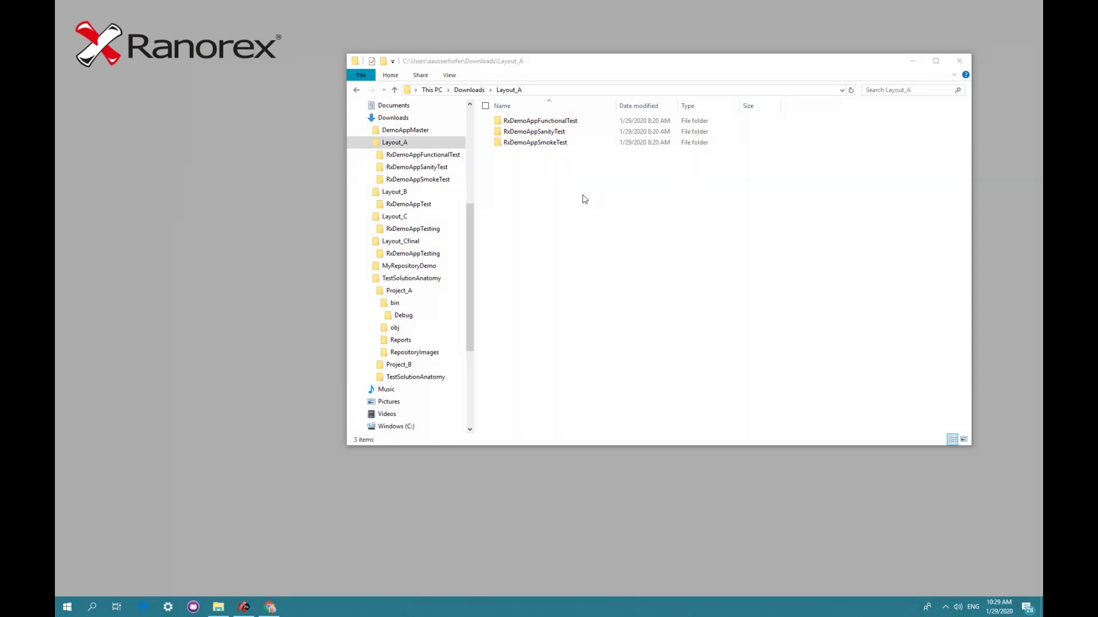
{"action": "left_click", "coordinate": [581, 196]}
{"action": "double_click", "coordinate": [523, 143]}
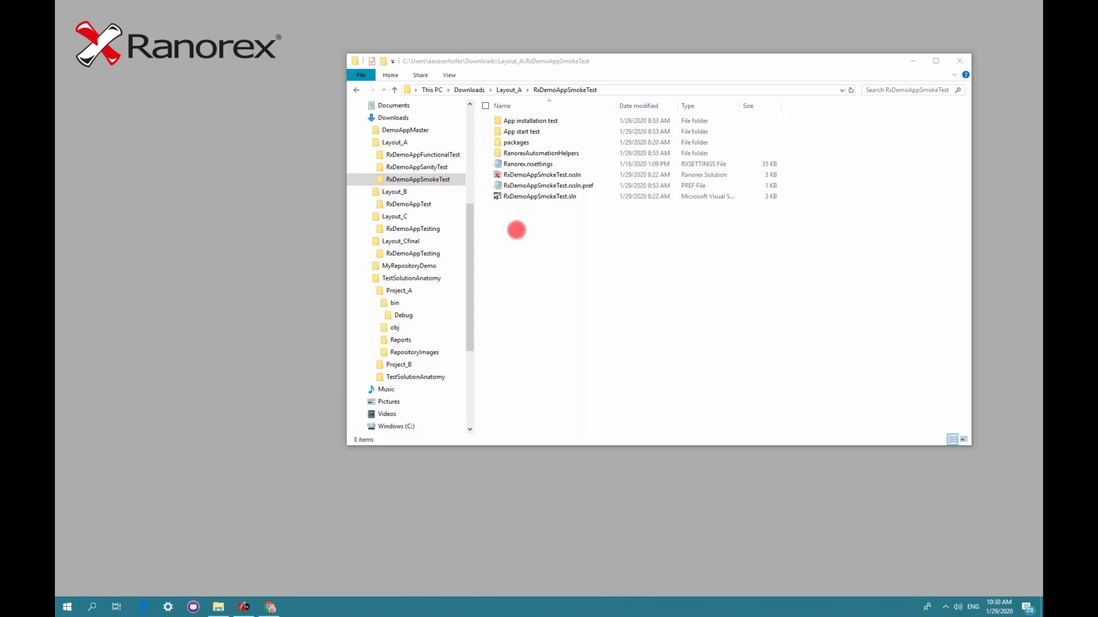
{"action": "double_click", "coordinate": [535, 175]}
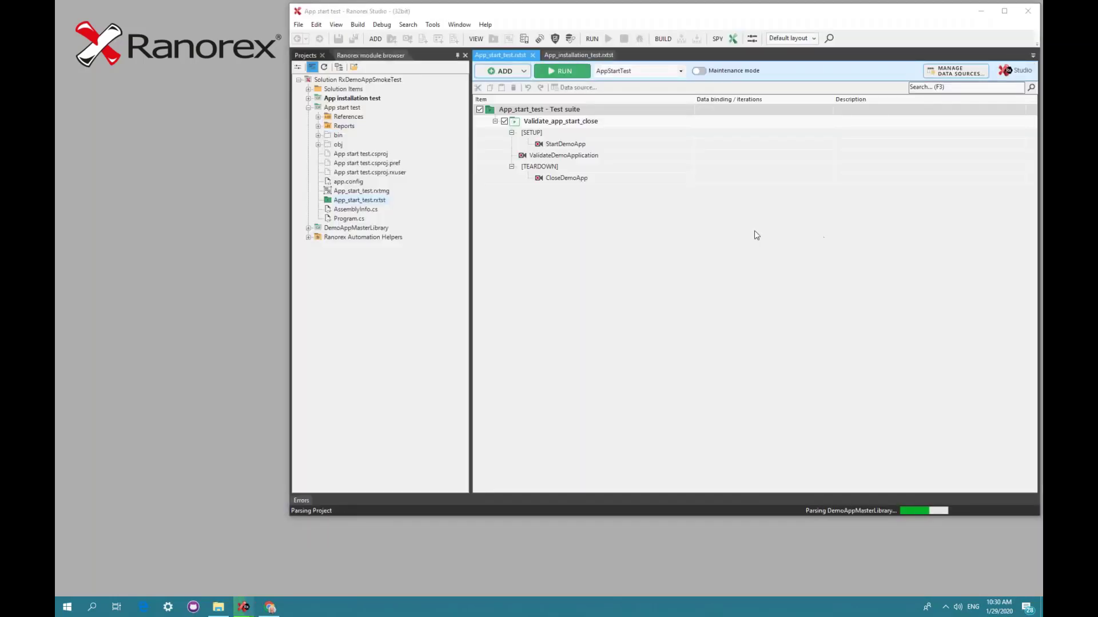
Close the App_start_test and App_installation_test test suites and collapse the App start test project
{"action": "left_click", "coordinate": [532, 55]}
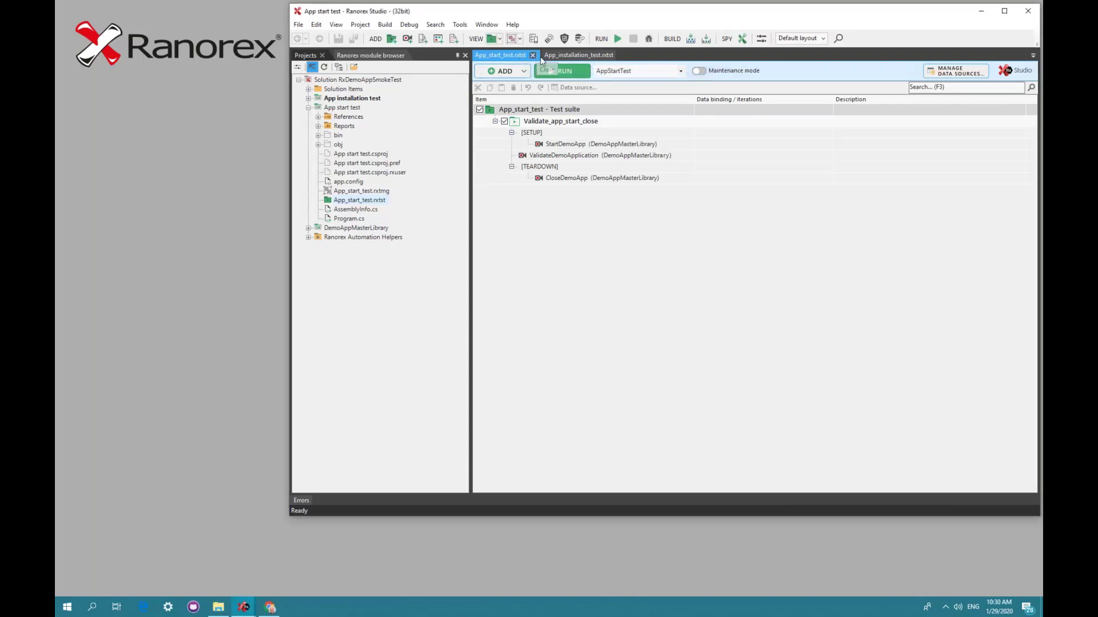
{"action": "left_click", "coordinate": [551, 55]}
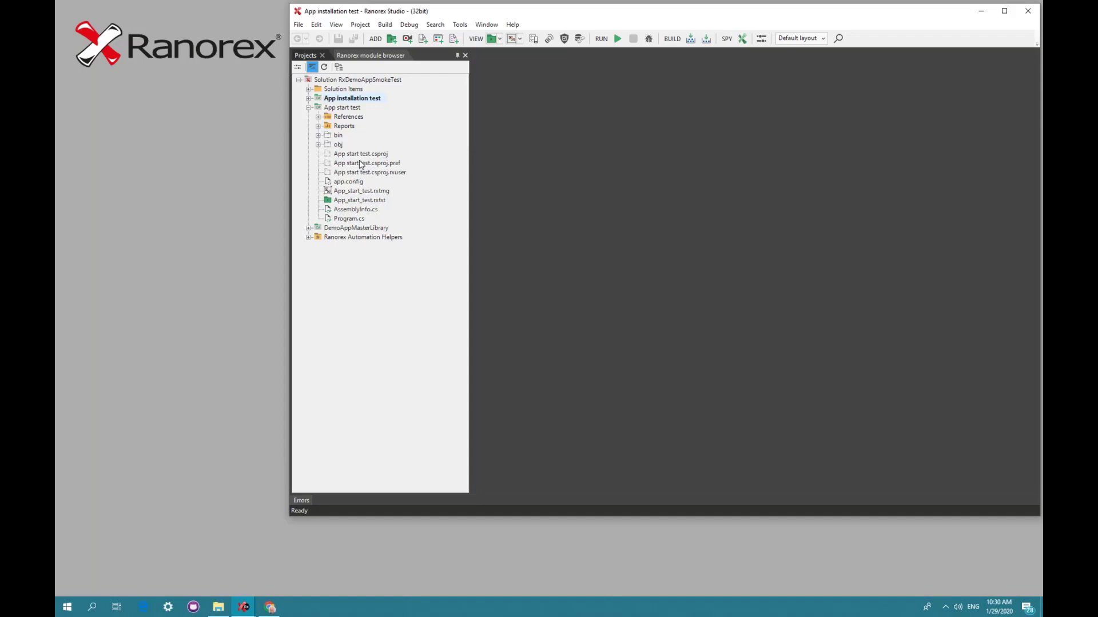
{"action": "left_click", "coordinate": [308, 108]}
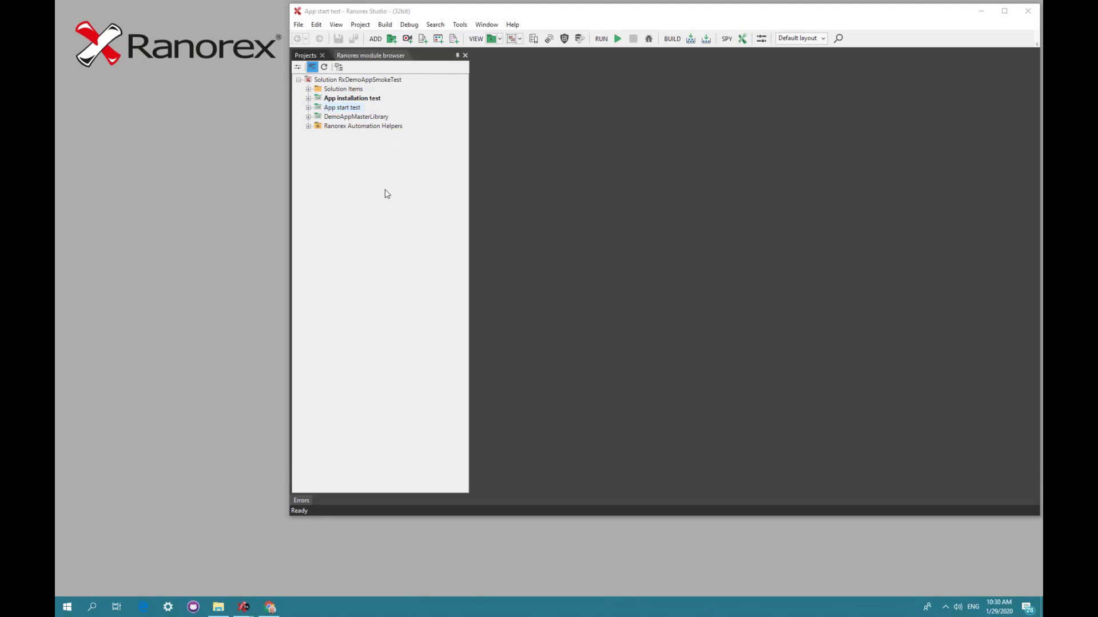
Expand the App installation test and App start test projects and open their files App_installation_test.rxtst and App_start_test.rxtst
{"action": "left_click", "coordinate": [338, 108]}
{"action": "left_click", "coordinate": [308, 98]}
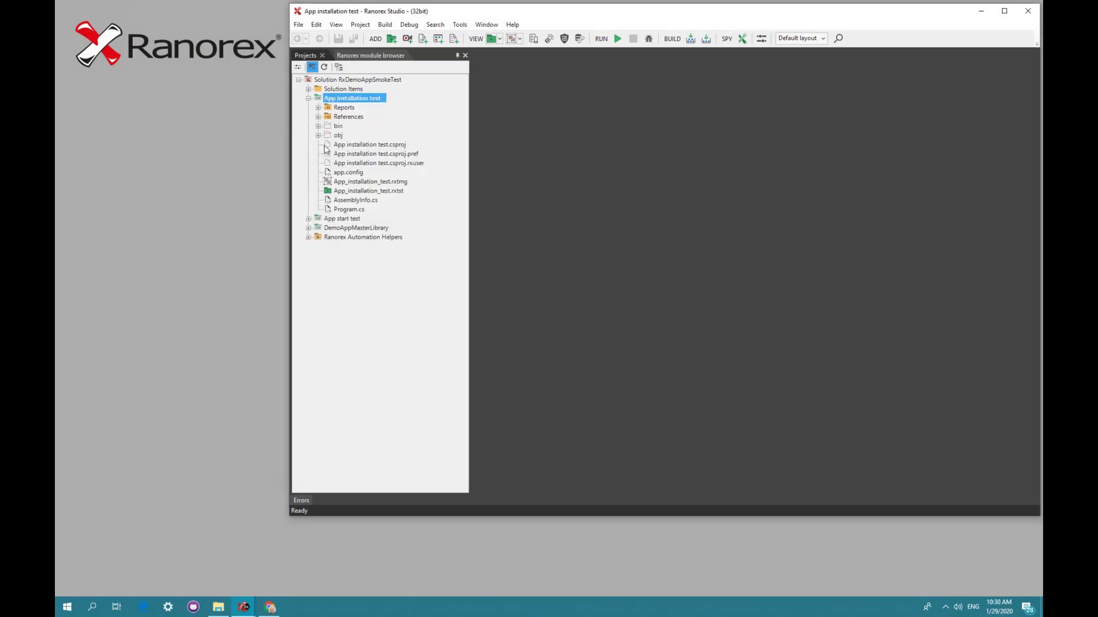
{"action": "left_click", "coordinate": [341, 193]}
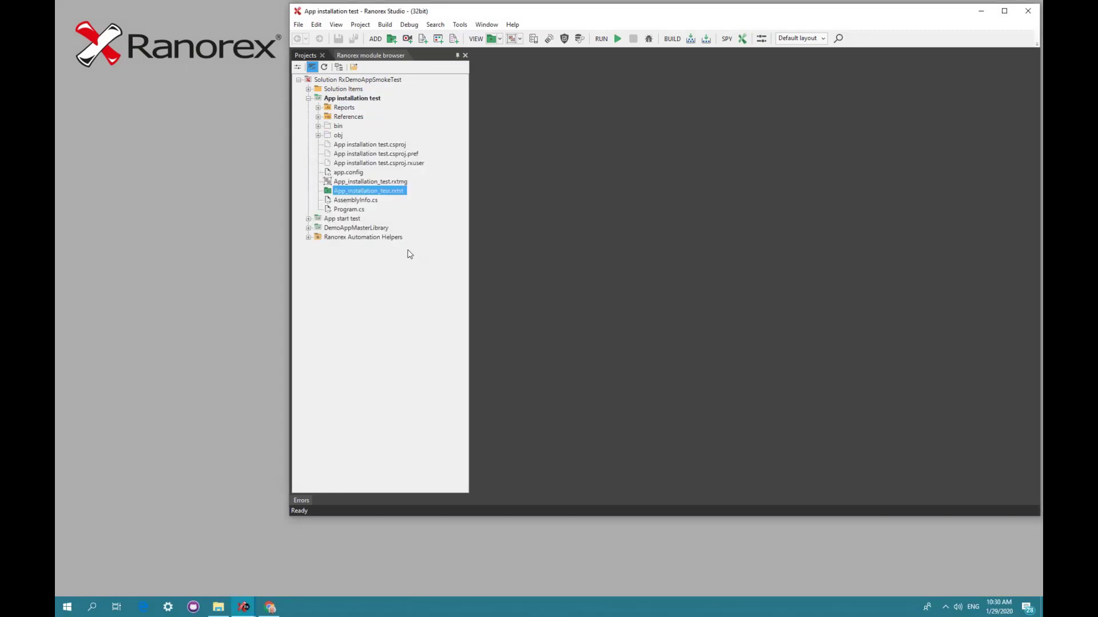
{"action": "double_click", "coordinate": [347, 193]}
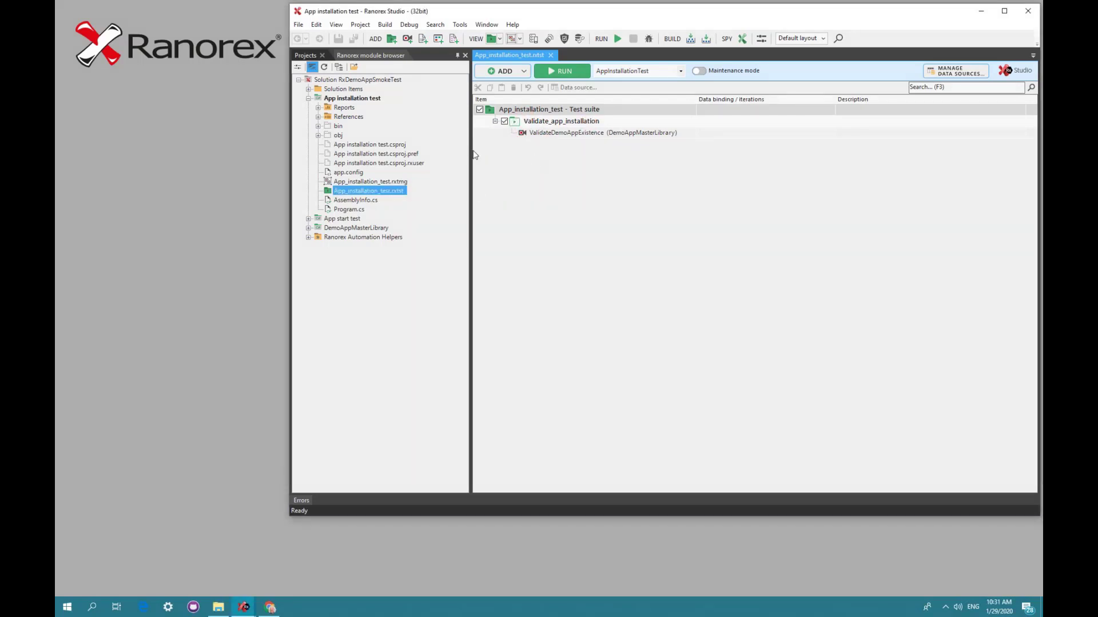
{"action": "left_click", "coordinate": [308, 219]}
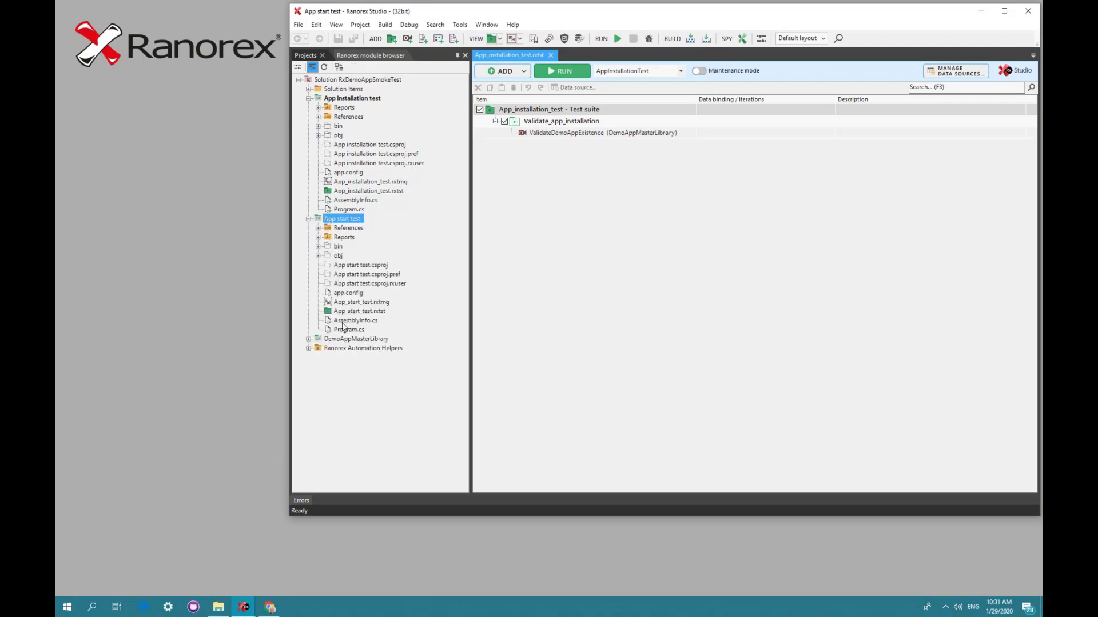
{"action": "double_click", "coordinate": [337, 311]}
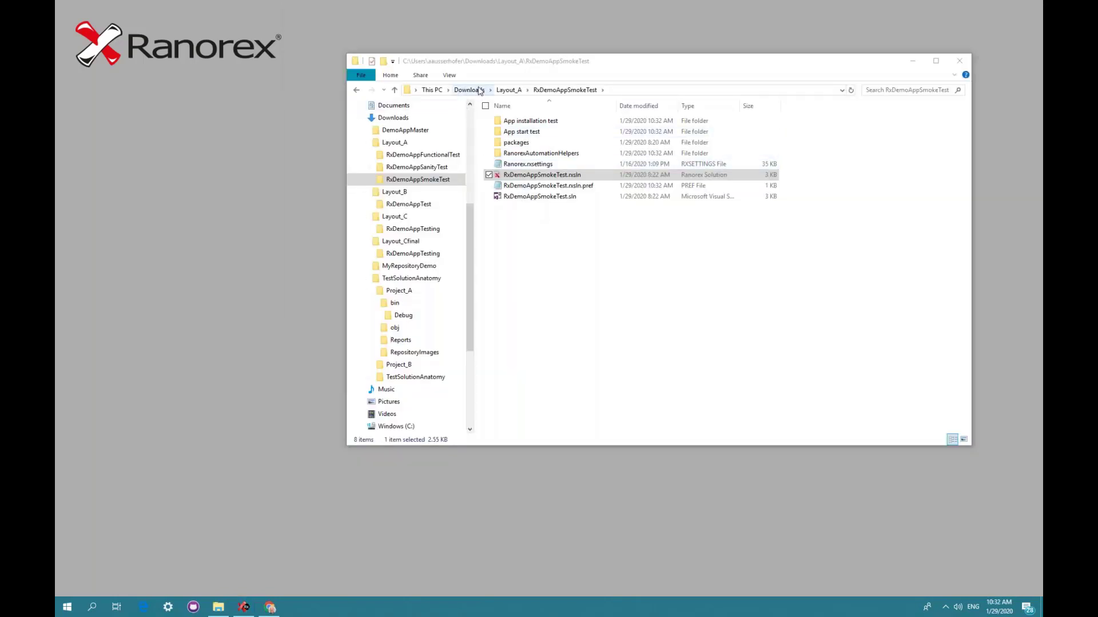
In File Explorer, go back to Layout_A and open RxDemoAppFunctionalTest.rxsln from the RxDemoAppFunctionalTest folder
{"action": "left_click", "coordinate": [509, 90]}
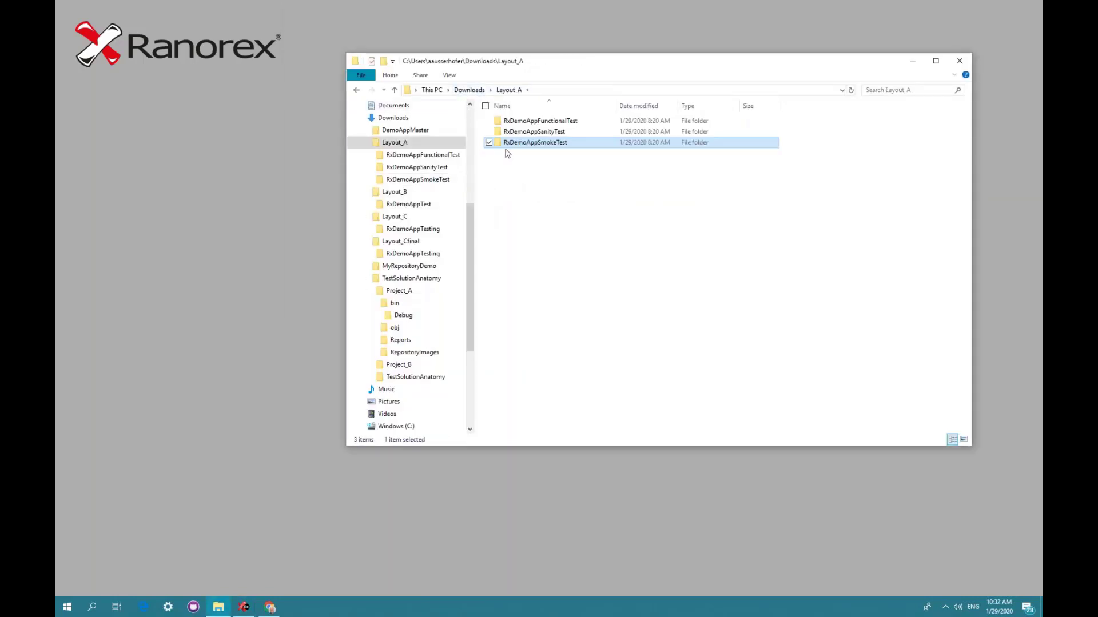
{"action": "left_click", "coordinate": [511, 132]}
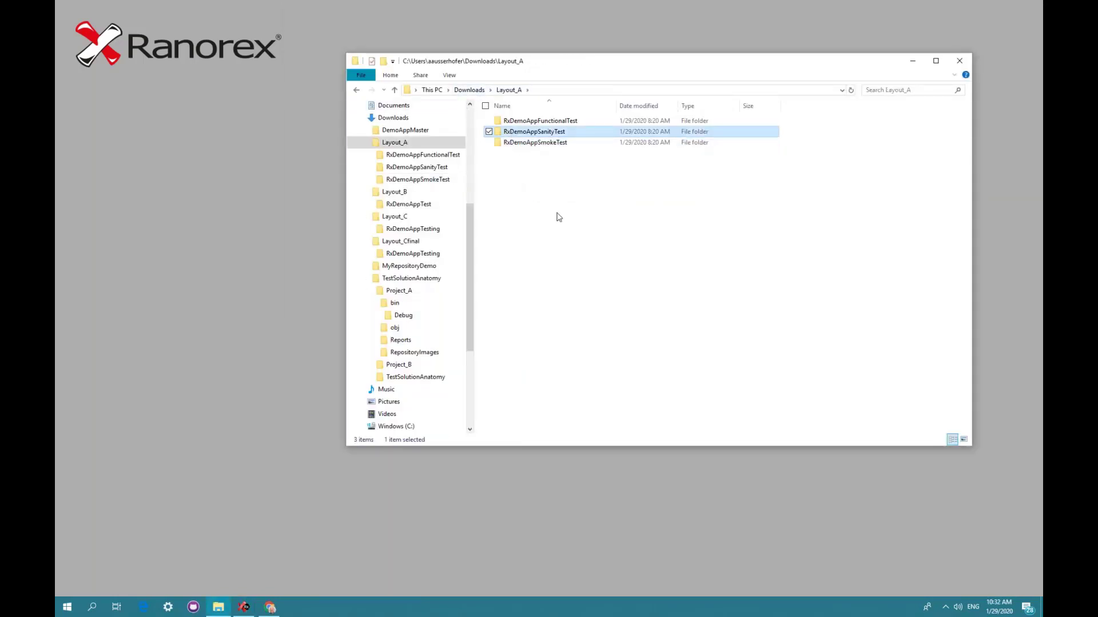
{"action": "double_click", "coordinate": [518, 122]}
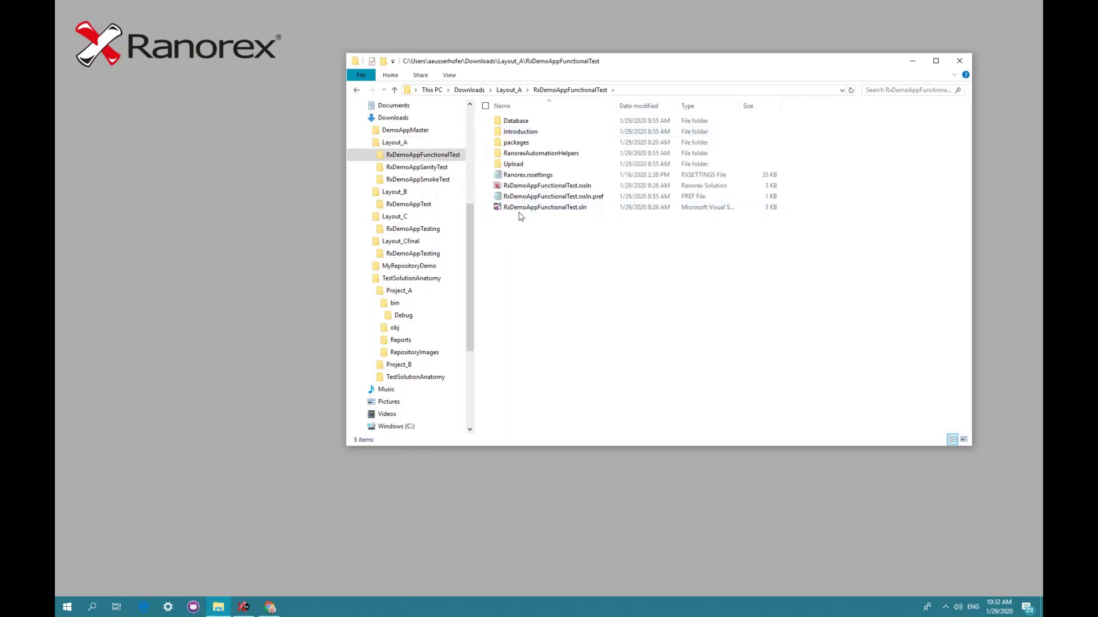
{"action": "double_click", "coordinate": [518, 187]}
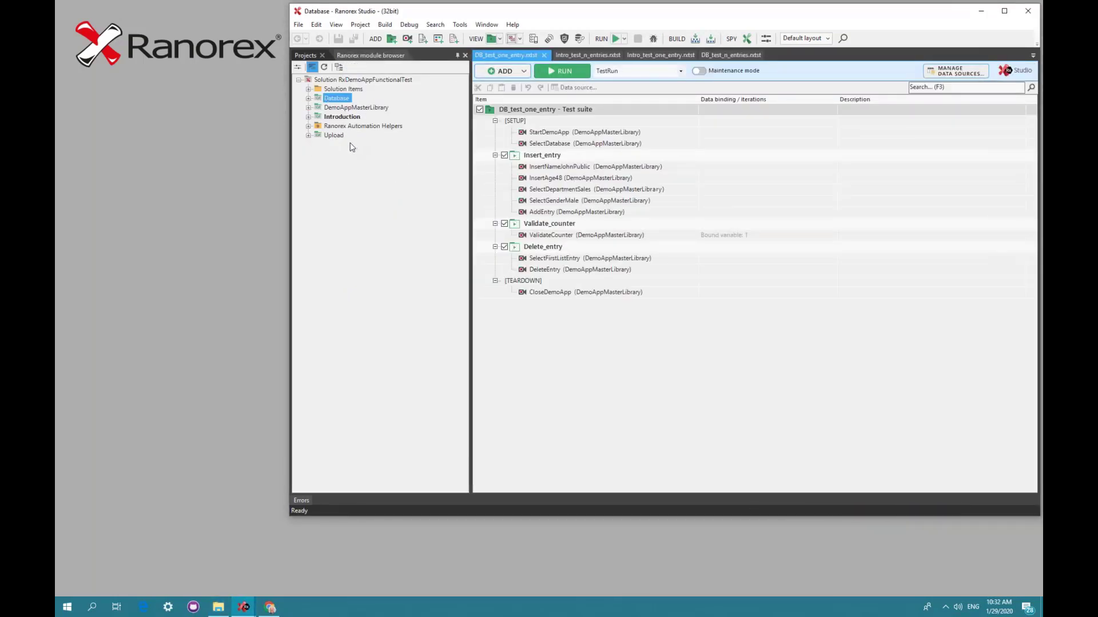
Examine the RxDemoAppFunctionalTest solution's Database, Introduction and Upload projects
{"action": "left_click", "coordinate": [356, 81]}
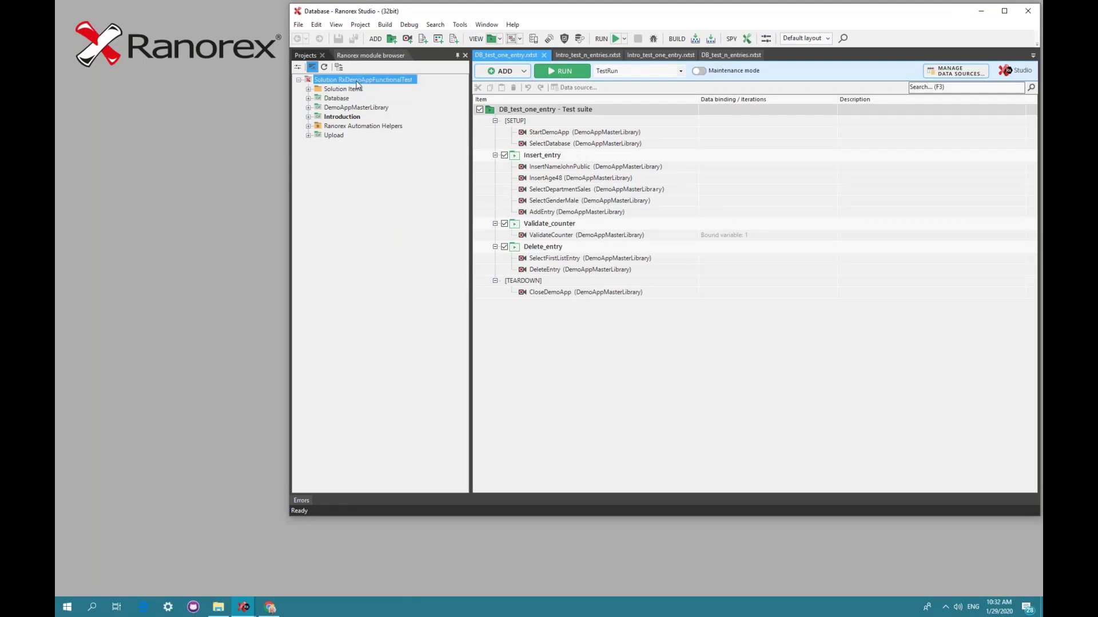
{"action": "left_click", "coordinate": [333, 99]}
{"action": "left_click", "coordinate": [337, 117]}
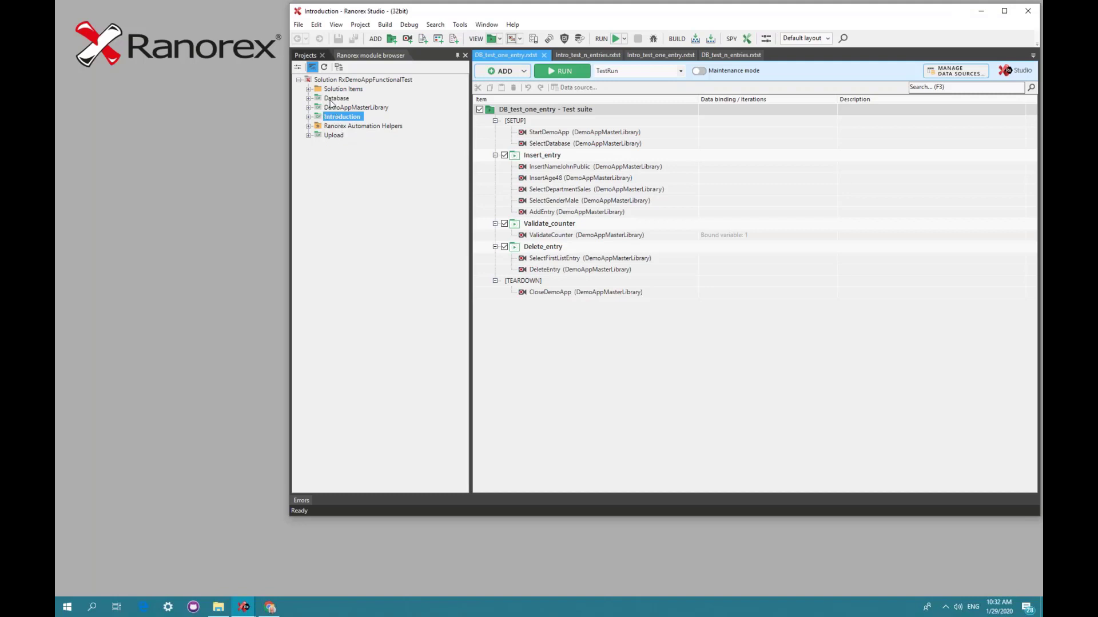
{"action": "left_click", "coordinate": [330, 99]}
{"action": "left_click", "coordinate": [332, 117]}
{"action": "left_click", "coordinate": [326, 136]}
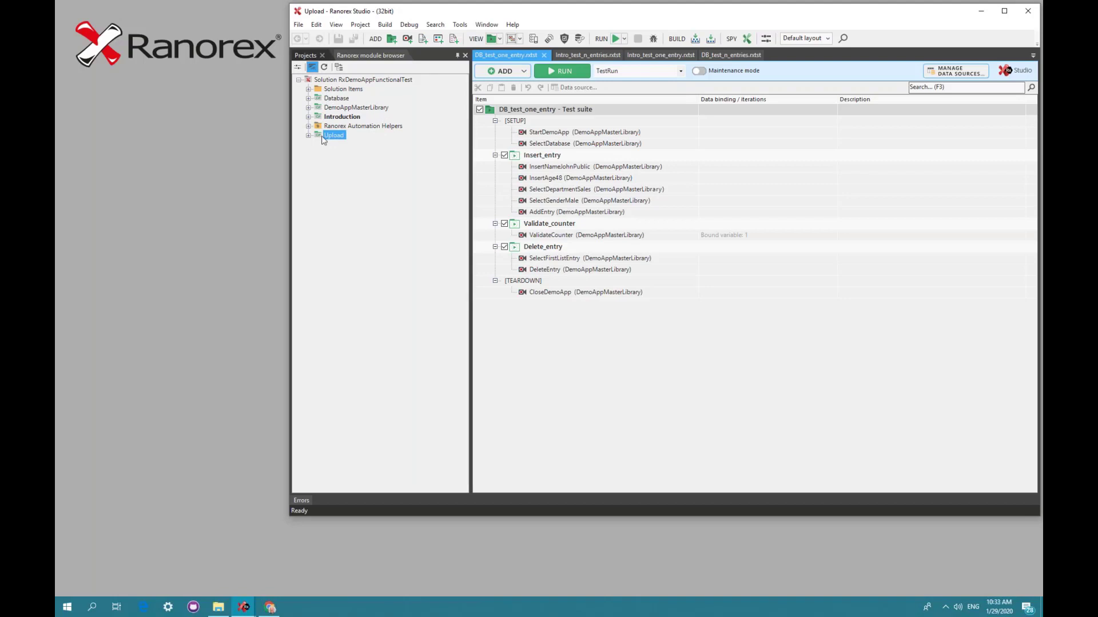
Expand the Database project and examine its test suite files DB_test_n_entries.rxtst and DB_test_one_entry.rxtst
{"action": "left_click", "coordinate": [309, 99]}
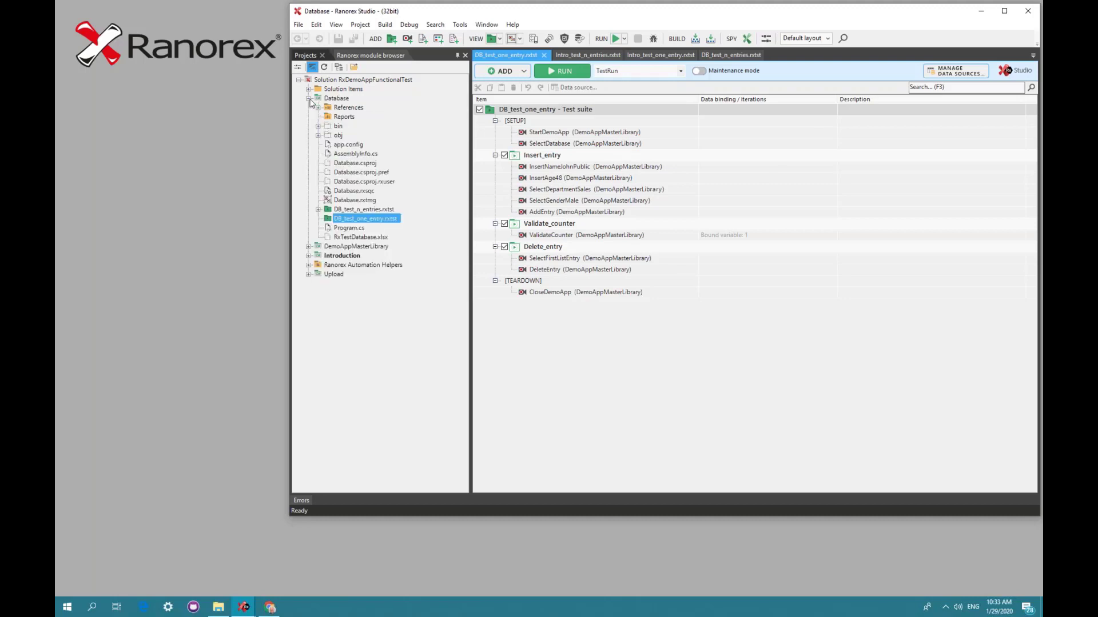
{"action": "left_click", "coordinate": [353, 210]}
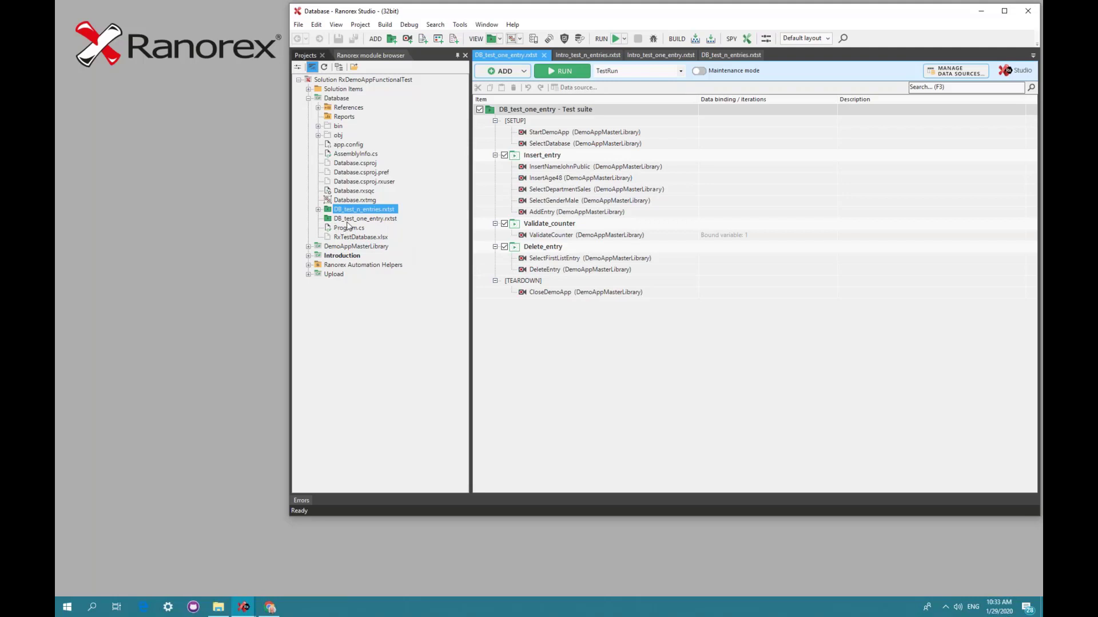
{"action": "left_click", "coordinate": [986, 156]}
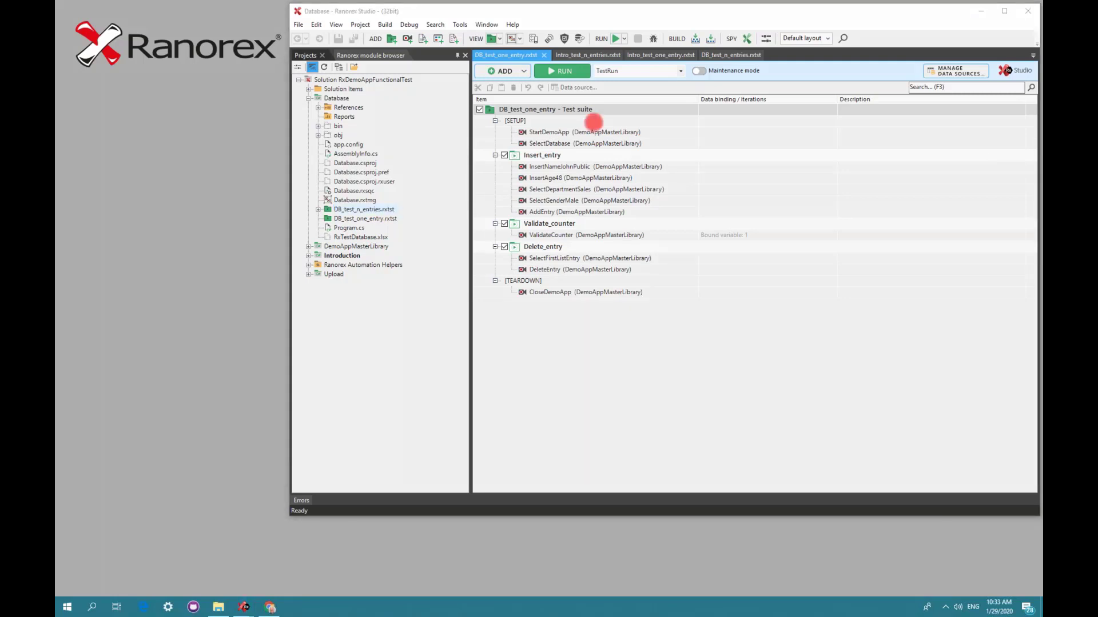
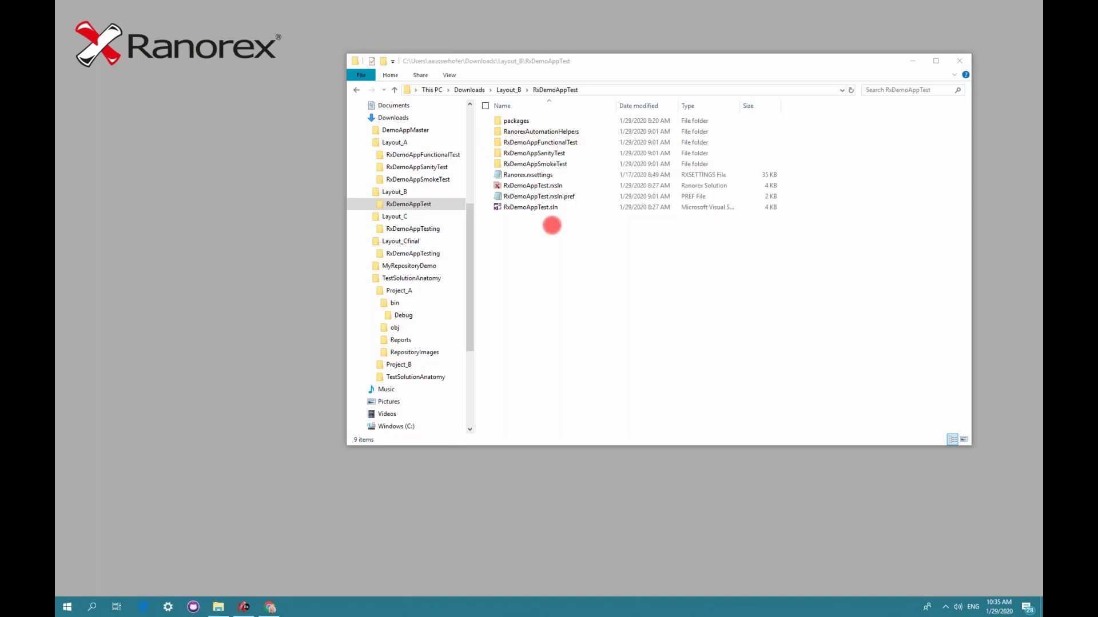
Open RxDemoAppTest.rxsln from Layout_B's RxDemoAppTest folder and close all of its open test suite files
{"action": "double_click", "coordinate": [513, 187]}
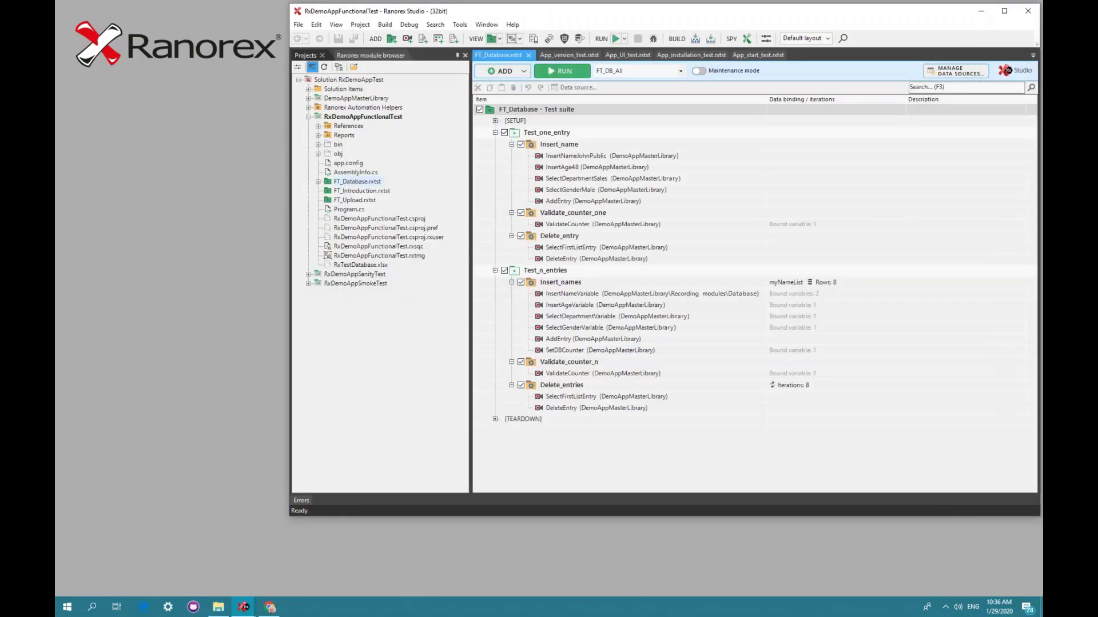
{"action": "left_click", "coordinate": [529, 55]}
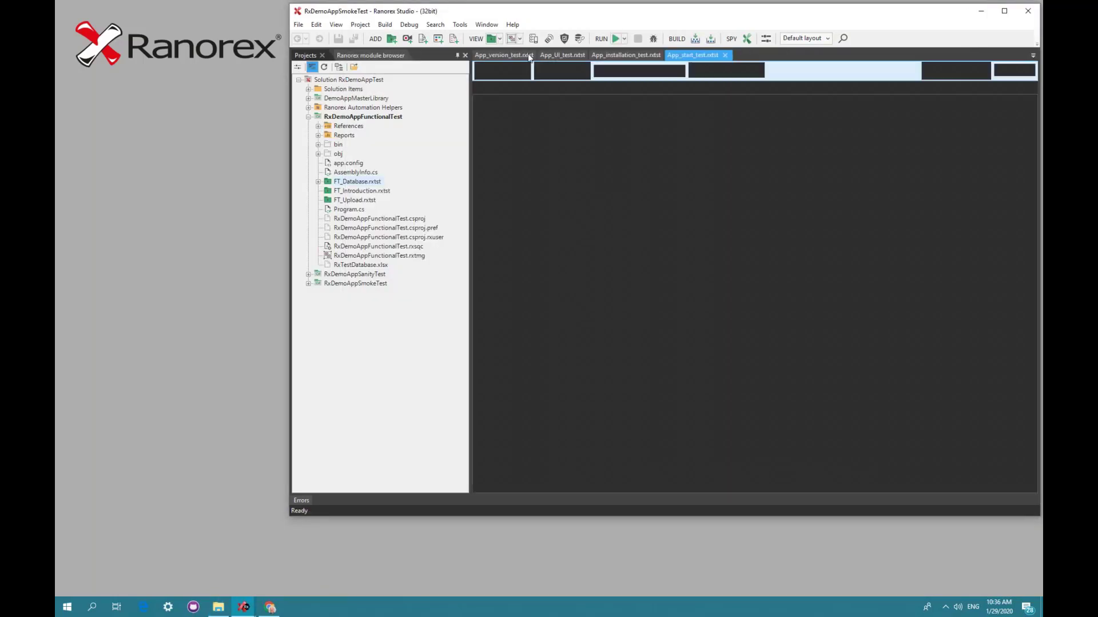
{"action": "left_click", "coordinate": [727, 56]}
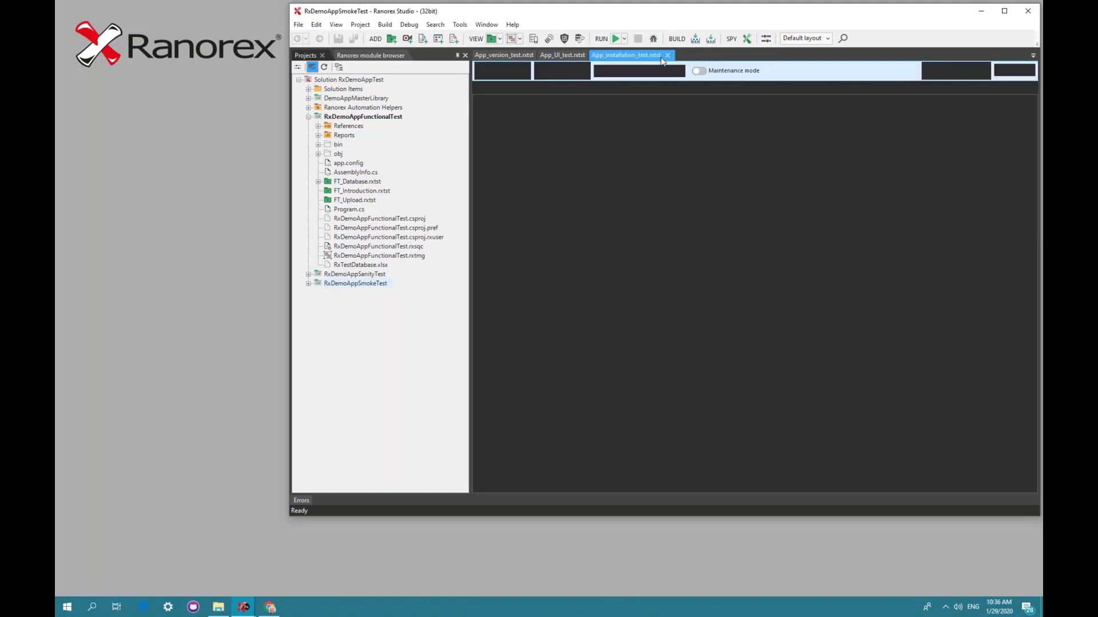
{"action": "left_click", "coordinate": [667, 55]}
{"action": "left_click", "coordinate": [593, 55]}
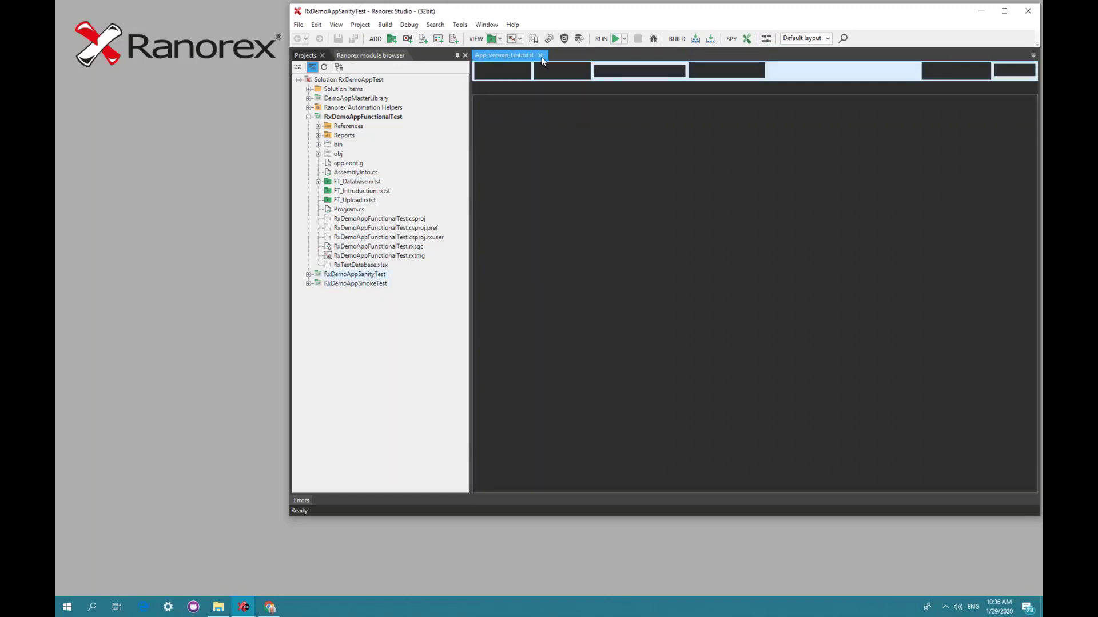
{"action": "left_click", "coordinate": [538, 55]}
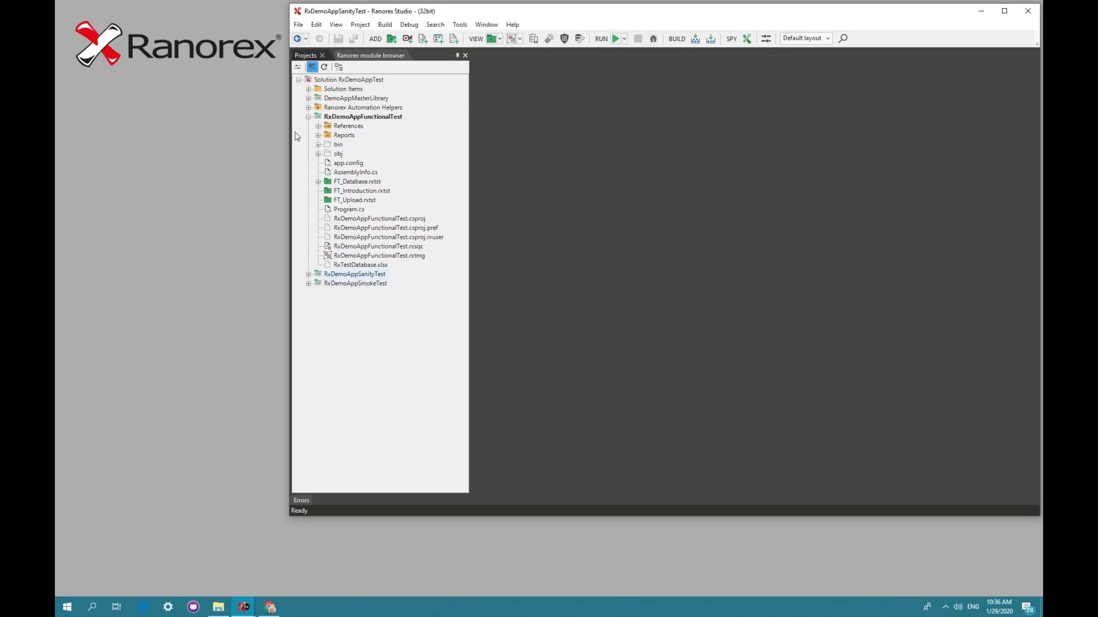
Collapse the RxDemoAppFunctionalTest project and examine the solution's smoke, sanity and functional test projects
{"action": "left_click", "coordinate": [308, 117]}
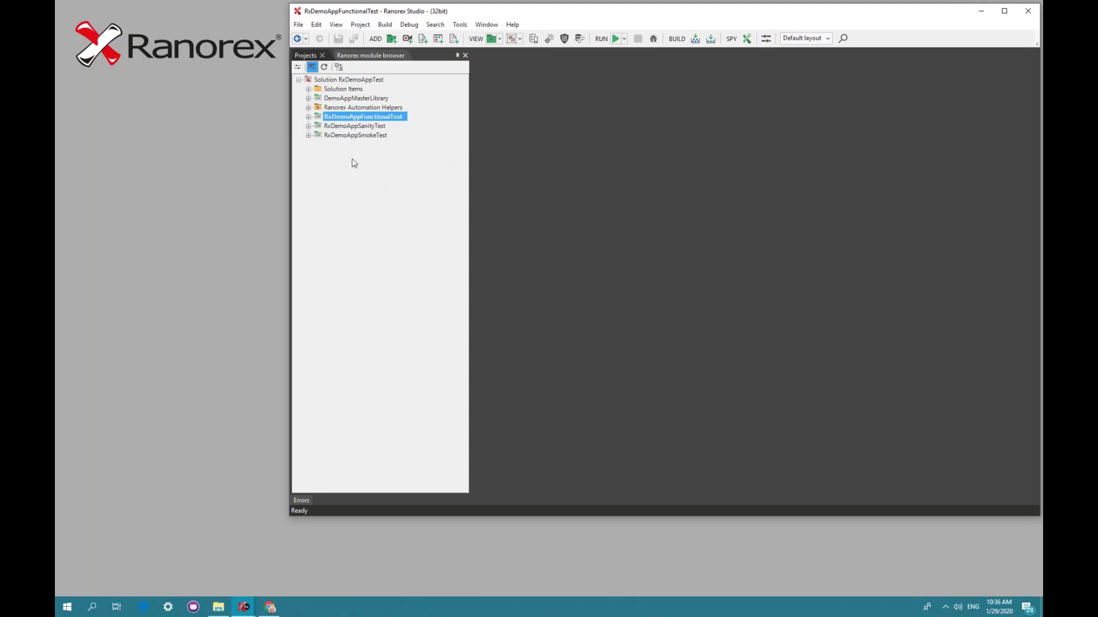
{"action": "left_click", "coordinate": [350, 81]}
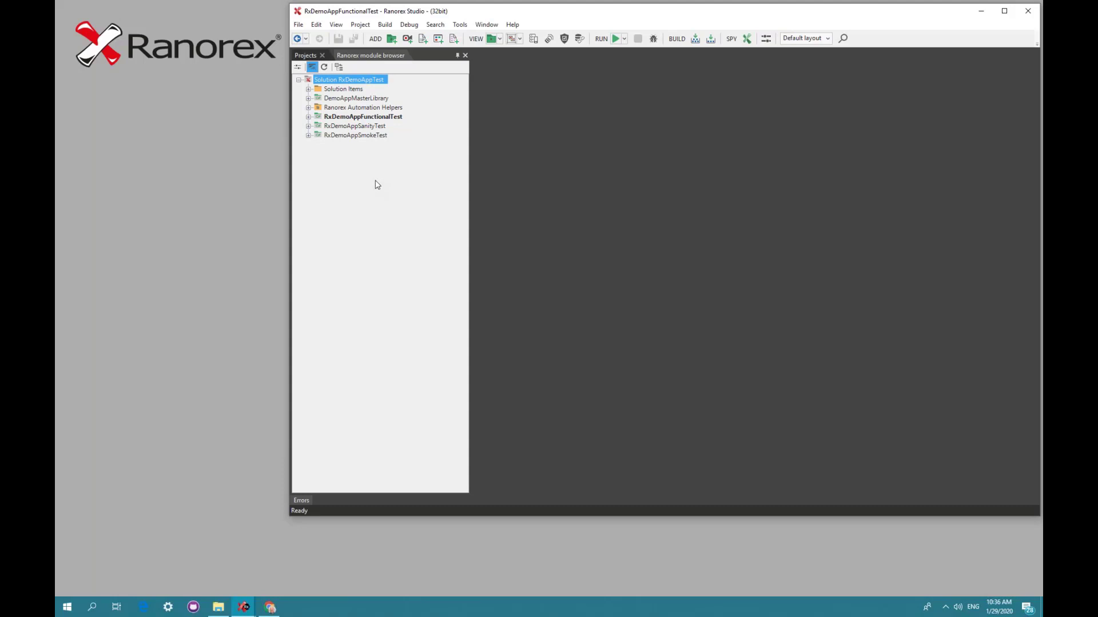
{"action": "left_click", "coordinate": [337, 137]}
{"action": "left_click", "coordinate": [331, 126]}
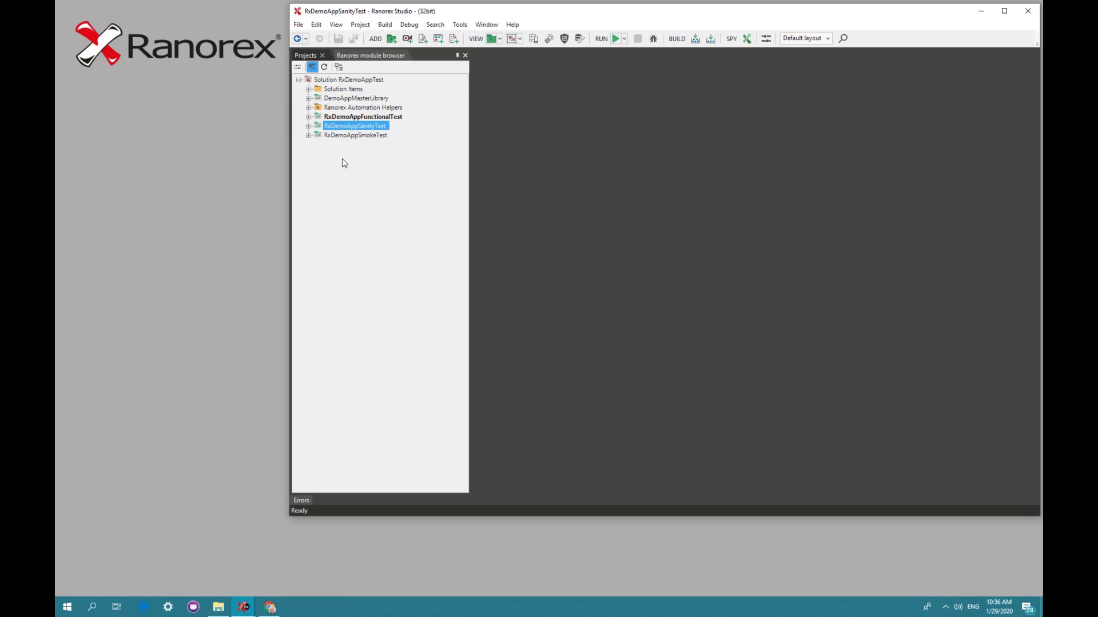
{"action": "left_click", "coordinate": [328, 118]}
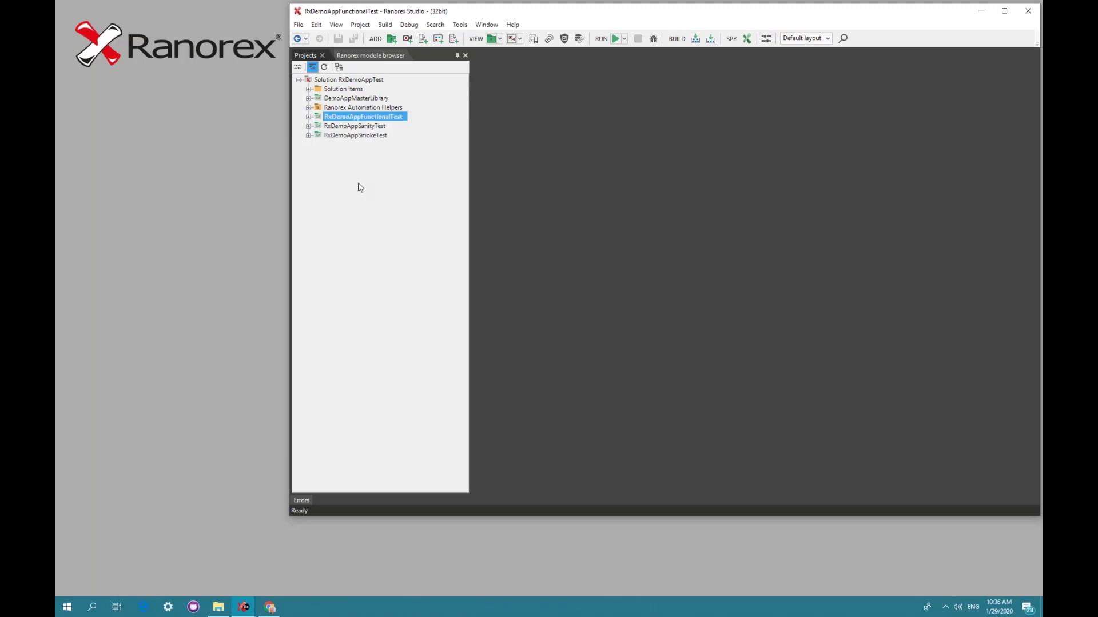
Expand the RxDemoAppSmokeTest project, examine its two test suite files and open App_start_test.rxtst
{"action": "left_click", "coordinate": [307, 136]}
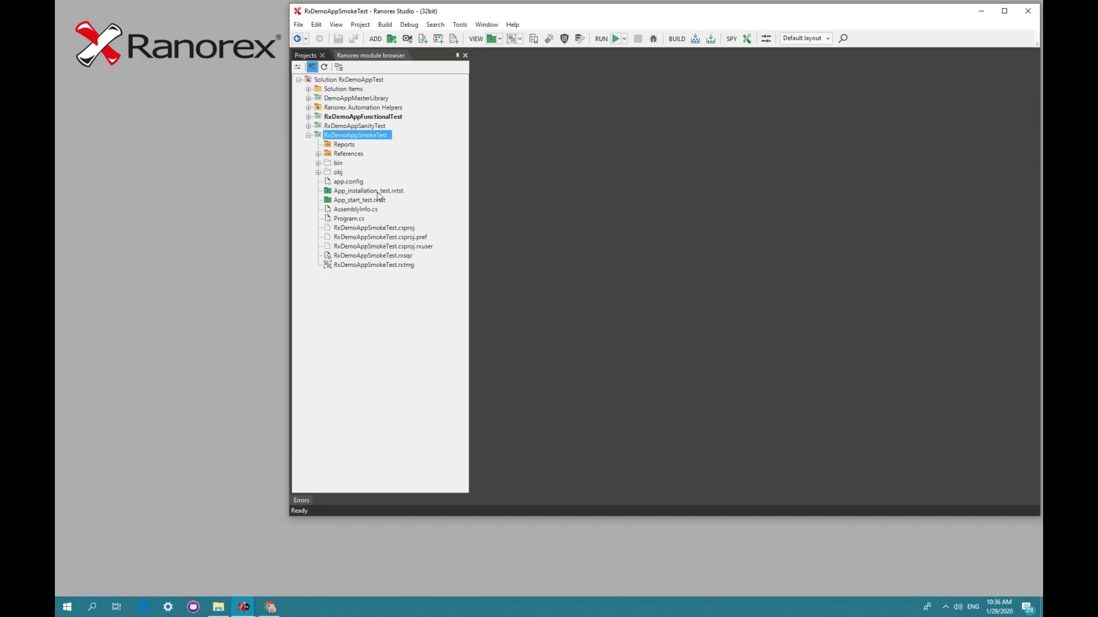
{"action": "left_click", "coordinate": [365, 202]}
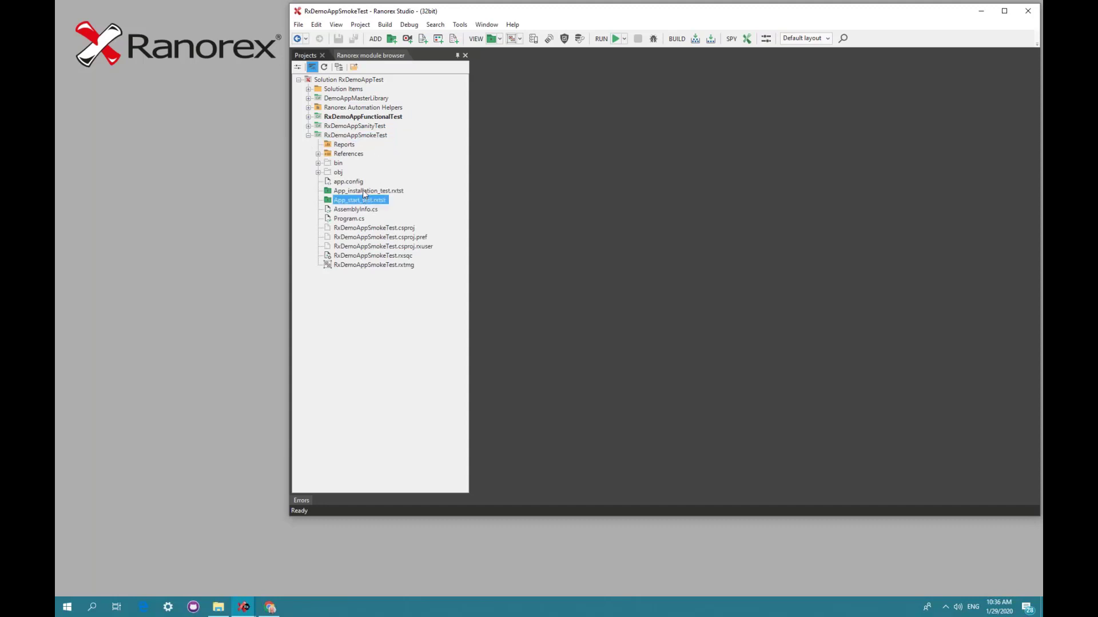
{"action": "left_click", "coordinate": [366, 191]}
{"action": "left_click", "coordinate": [371, 201]}
{"action": "left_click", "coordinate": [371, 193]}
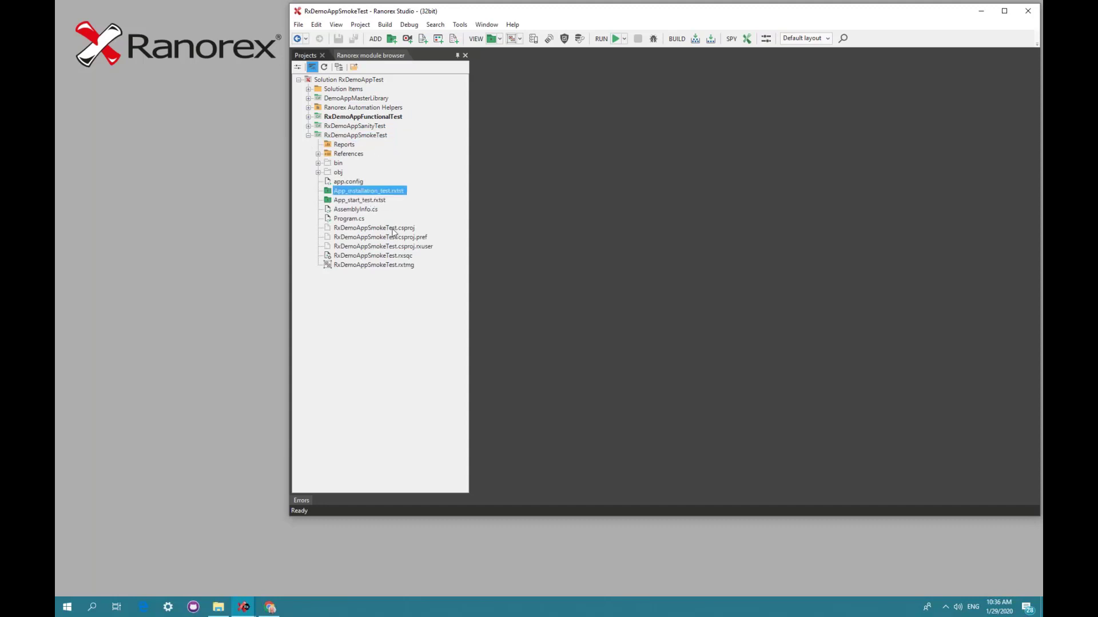
{"action": "left_click", "coordinate": [348, 201]}
{"action": "left_click", "coordinate": [347, 191]}
{"action": "double_click", "coordinate": [350, 200]}
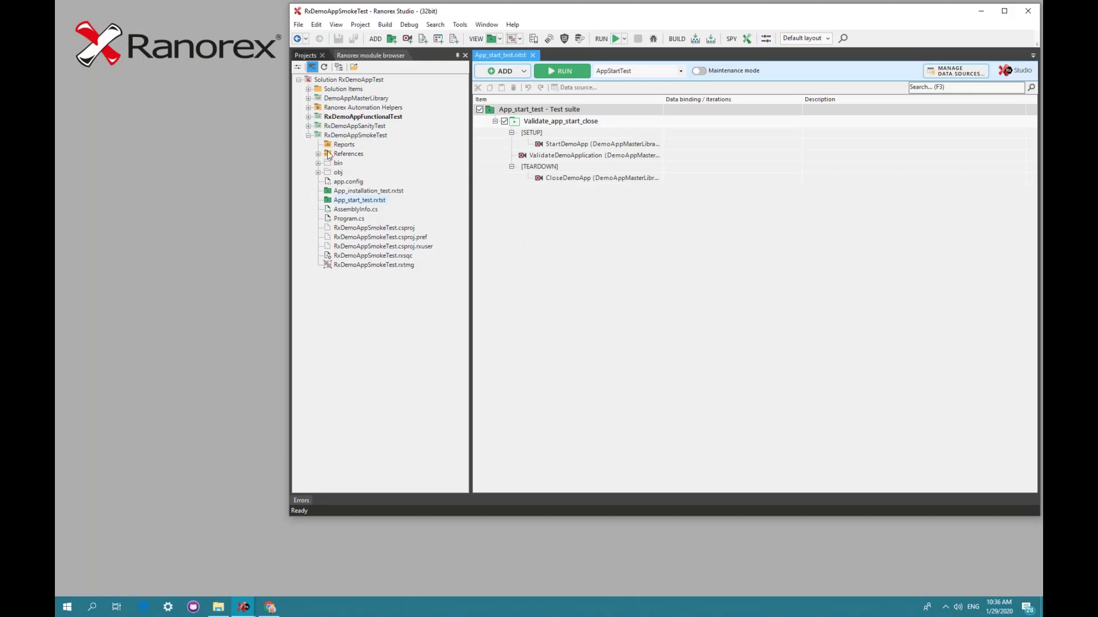
Collapse the smoke test project and examine the FT_Database, FT_Introduction and FT_Upload test suite files in RxDemoAppFunctionalTest
{"action": "left_click", "coordinate": [308, 138]}
{"action": "left_click", "coordinate": [308, 136]}
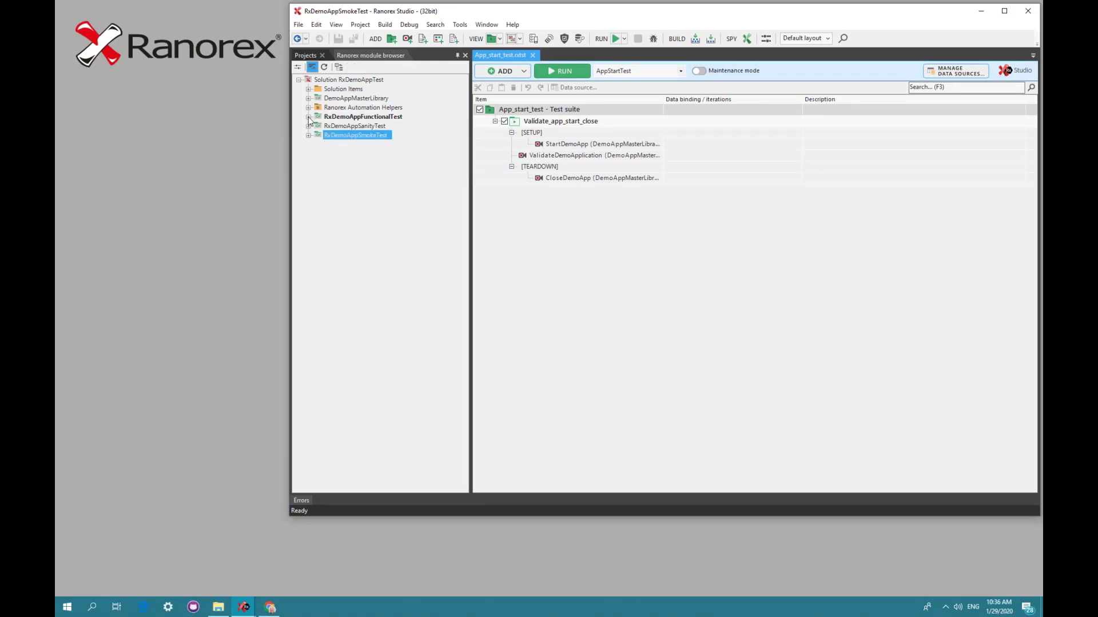
{"action": "left_click", "coordinate": [308, 117]}
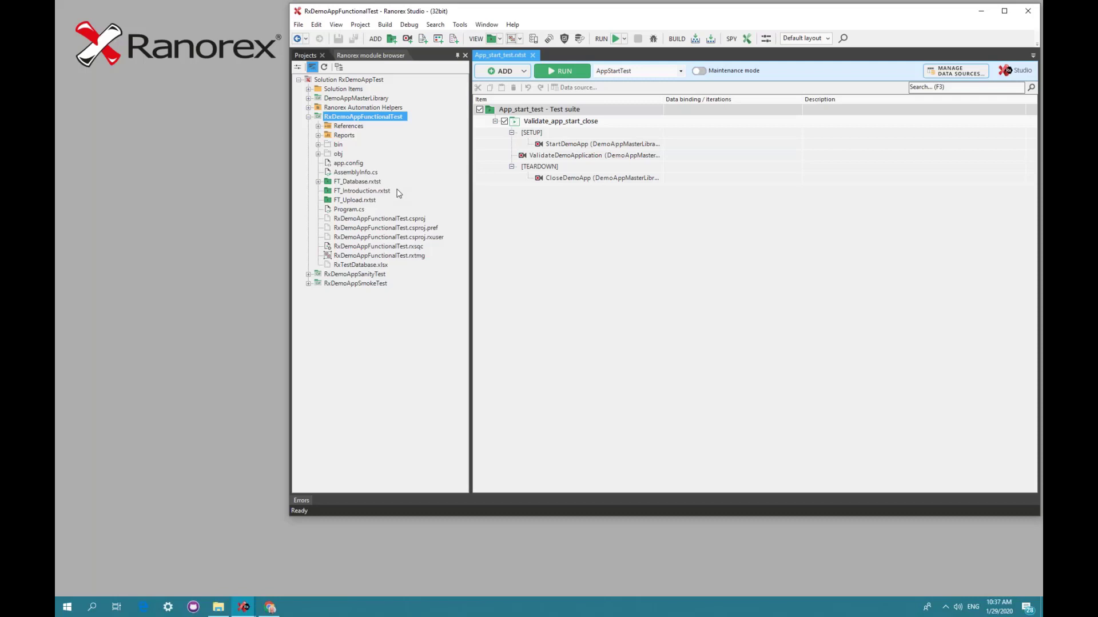
{"action": "left_click", "coordinate": [318, 181]}
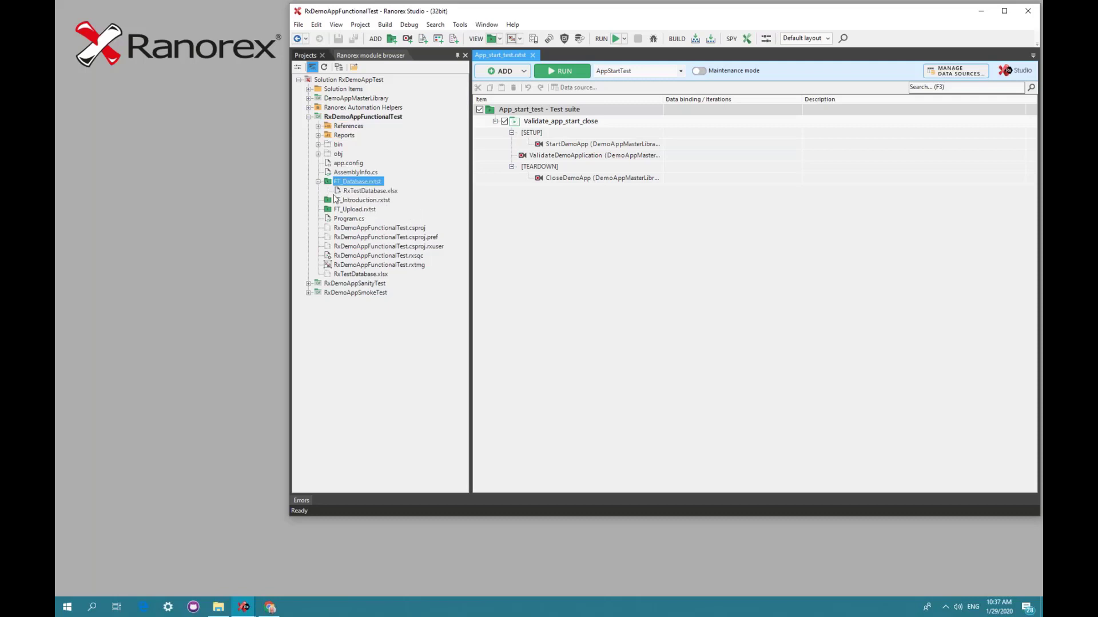
{"action": "left_click", "coordinate": [347, 208]}
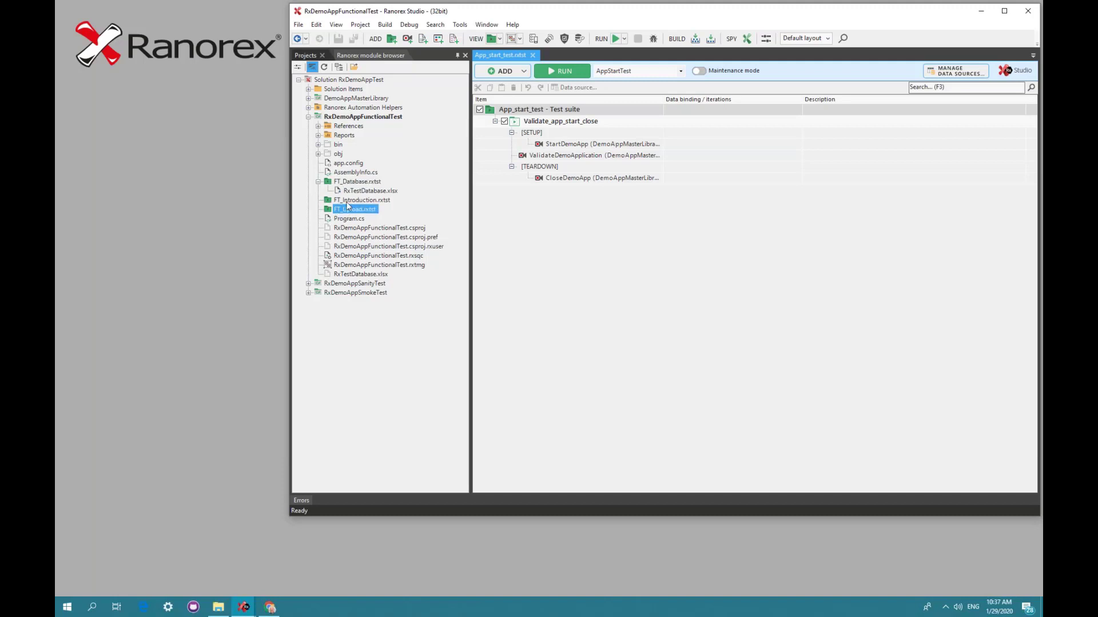
{"action": "left_click", "coordinate": [350, 200]}
{"action": "left_click", "coordinate": [350, 182]}
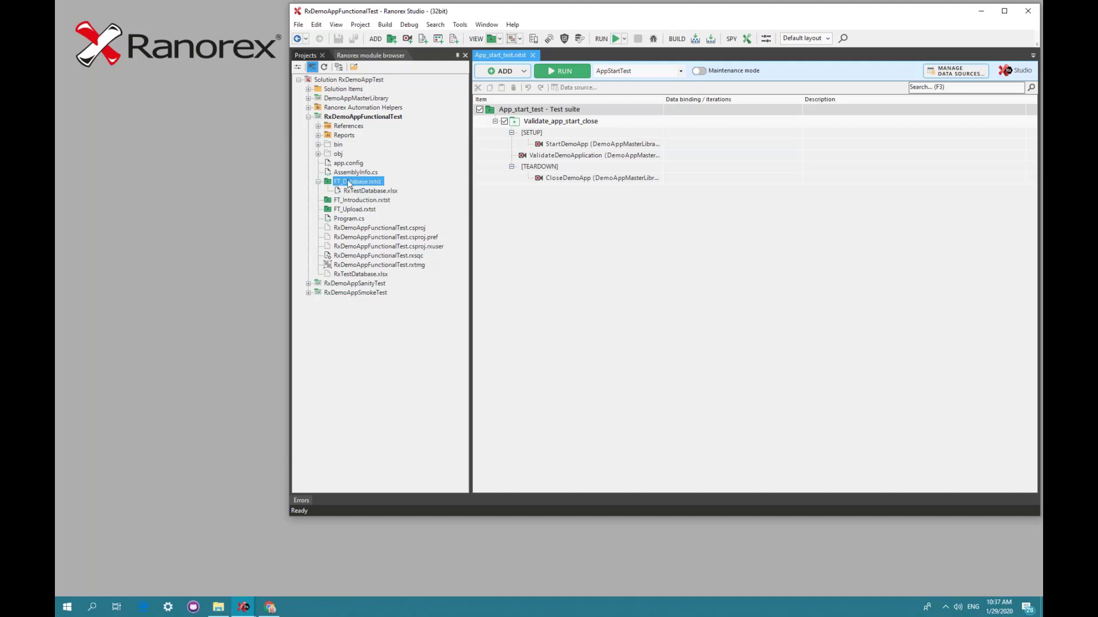
{"action": "key", "text": "Down"}
{"action": "key", "text": "Down"}
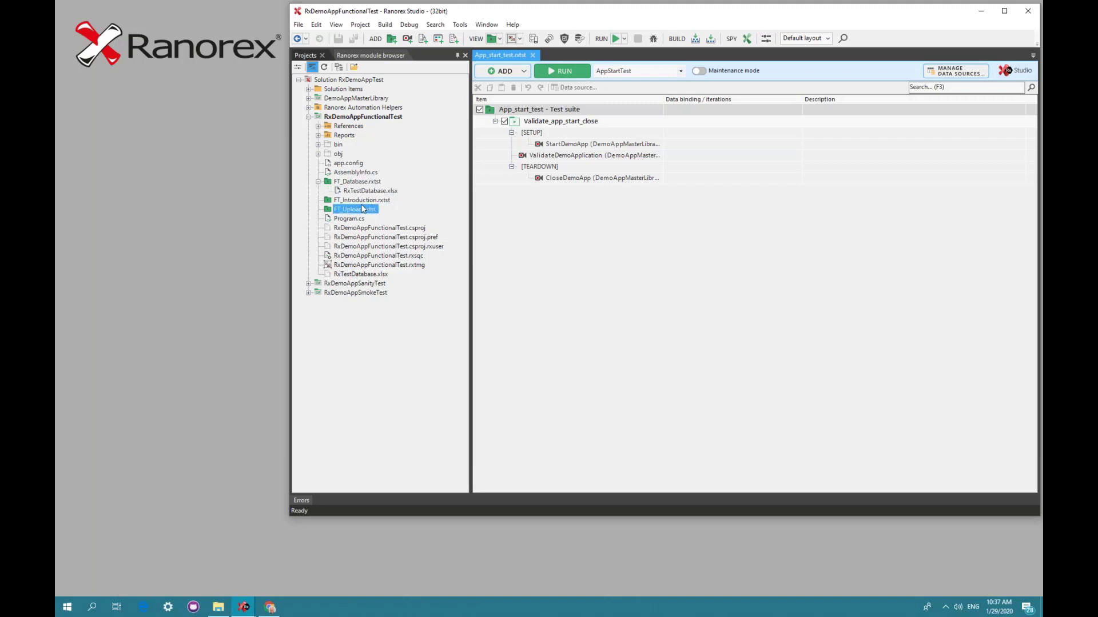
Open FT_Database.rxtst and view its available run configurations
{"action": "double_click", "coordinate": [346, 183]}
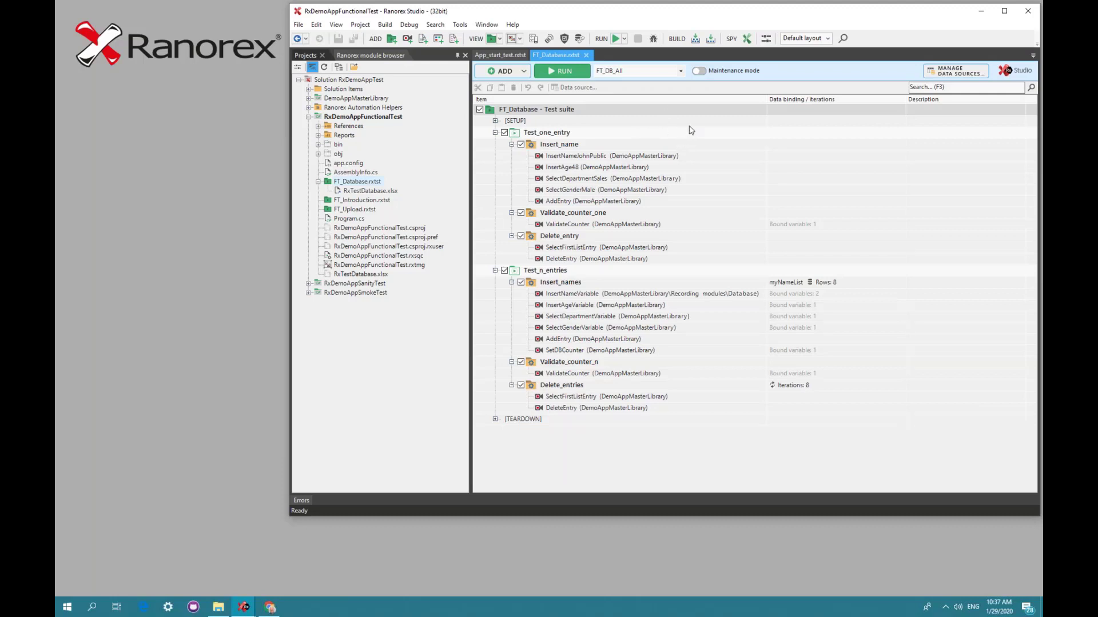
{"action": "left_click", "coordinate": [680, 71]}
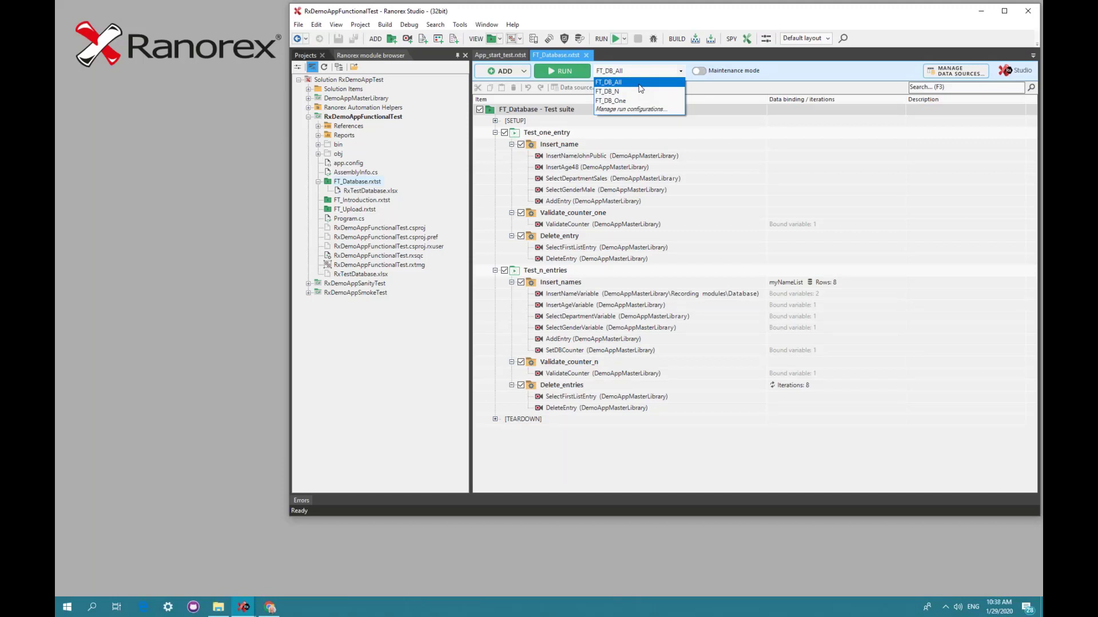
{"action": "left_click", "coordinate": [720, 147]}
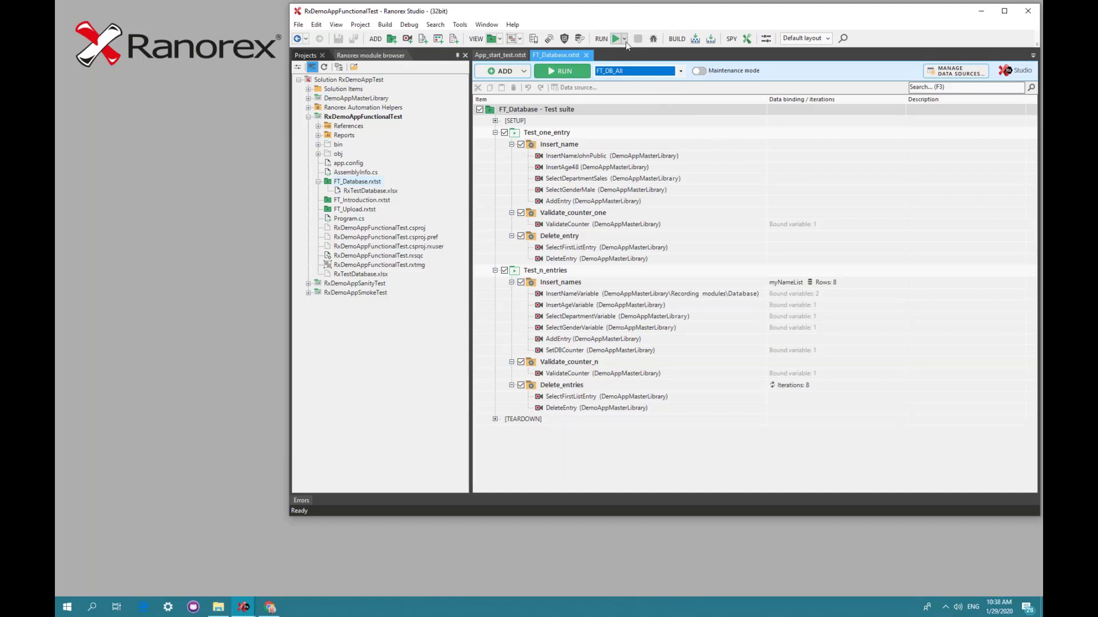
{"action": "left_click", "coordinate": [349, 182]}
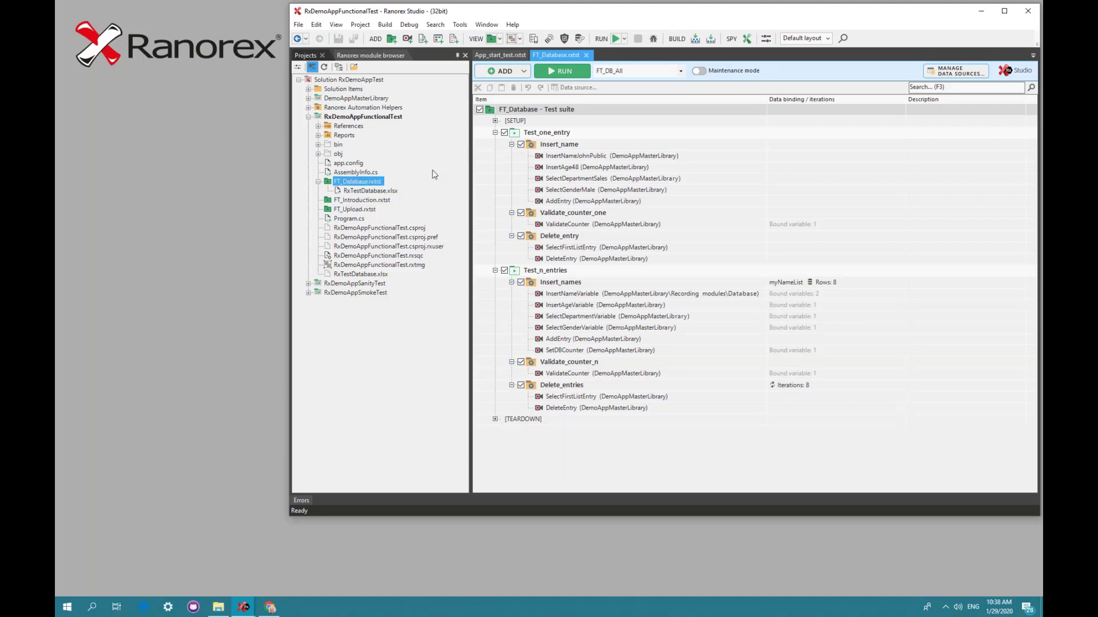
Set the test sequence's startup project to RxDemoAppSmokeTest and switch its App_start_test suite off and back on
{"action": "left_click", "coordinate": [624, 38]}
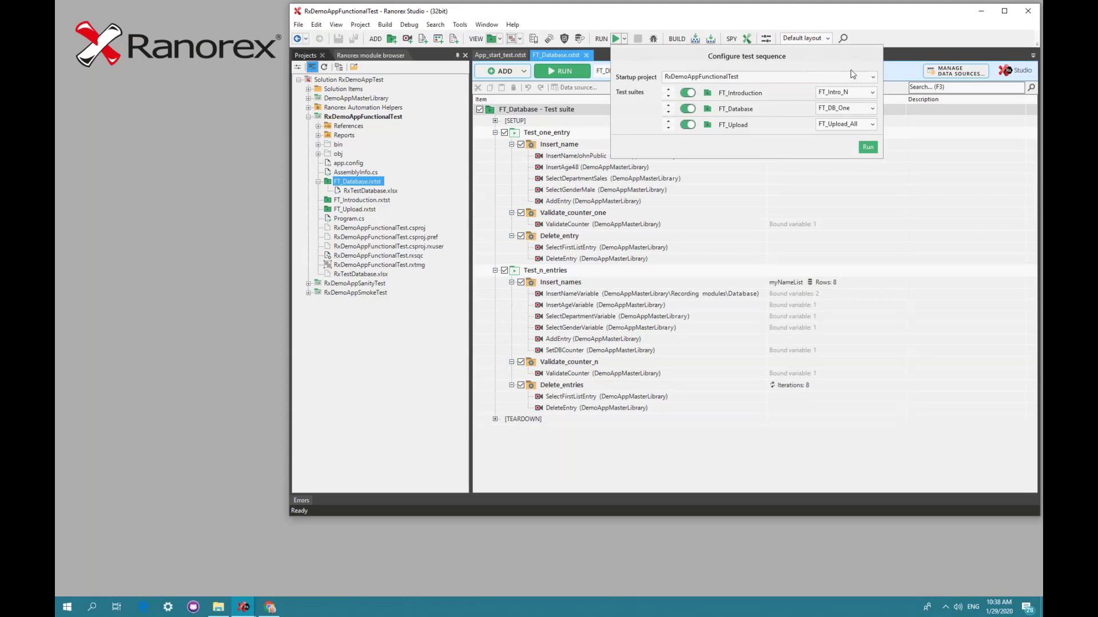
{"action": "left_click", "coordinate": [873, 81]}
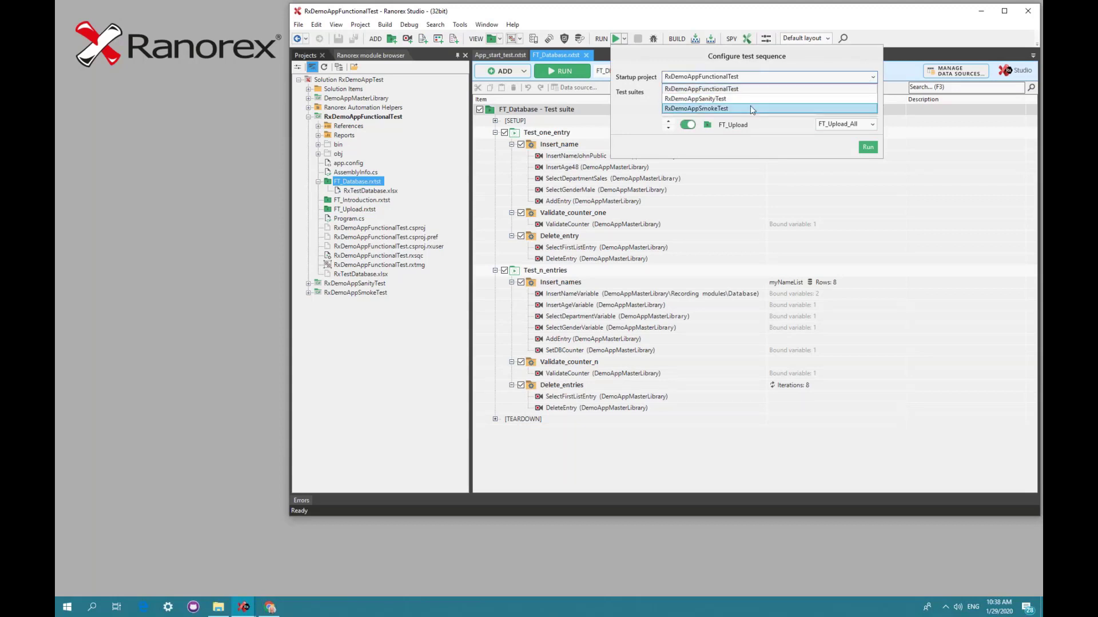
{"action": "left_click", "coordinate": [708, 110]}
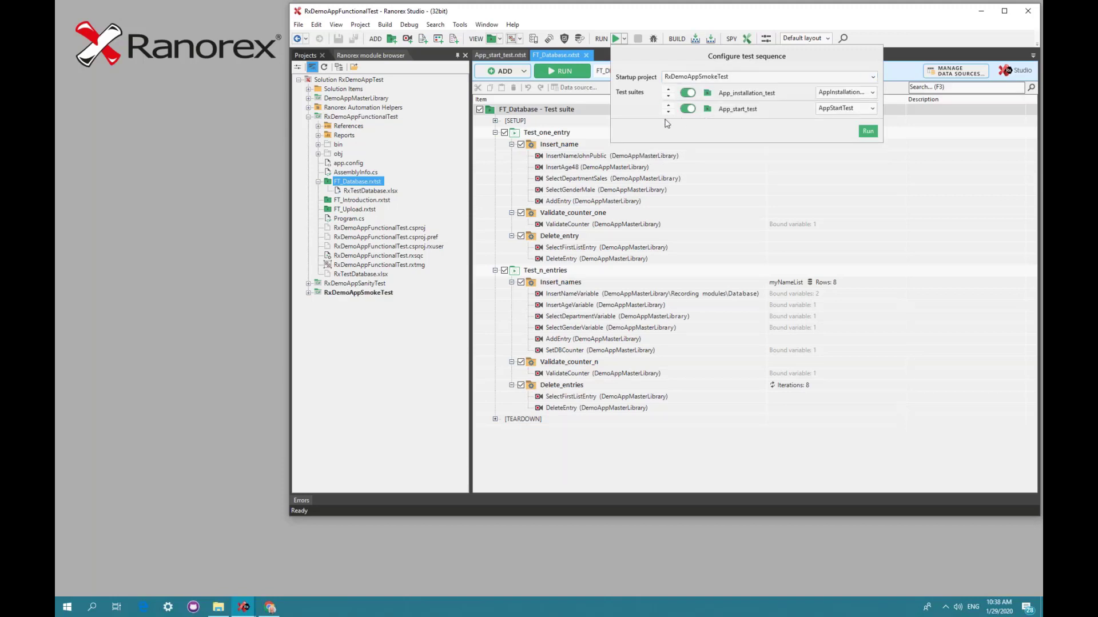
{"action": "left_click", "coordinate": [688, 110]}
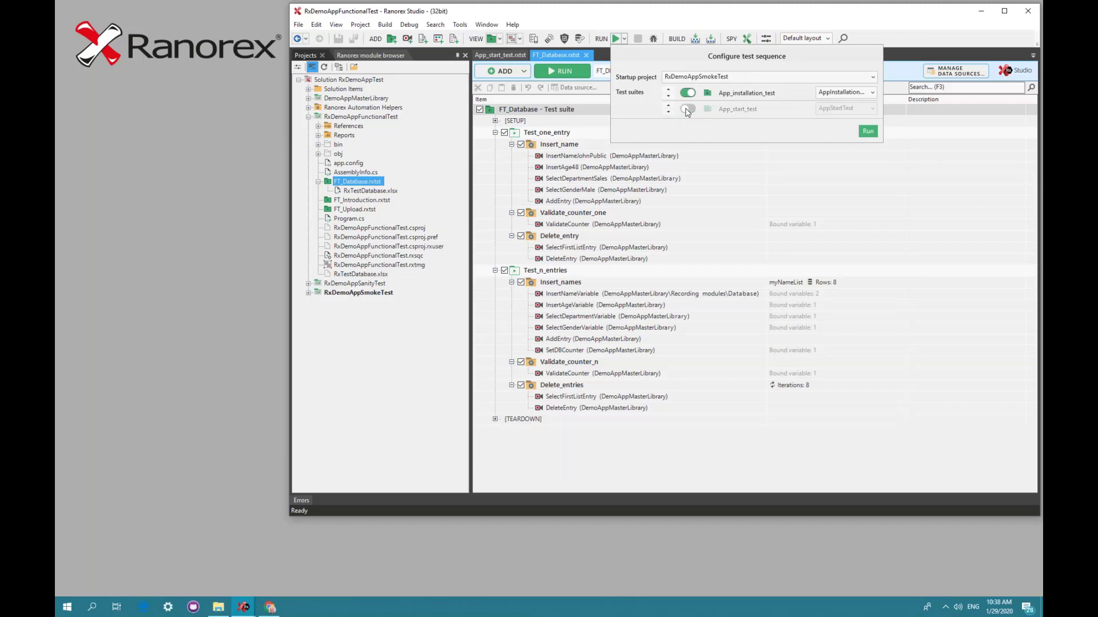
{"action": "left_click", "coordinate": [688, 109]}
{"action": "left_click", "coordinate": [754, 204]}
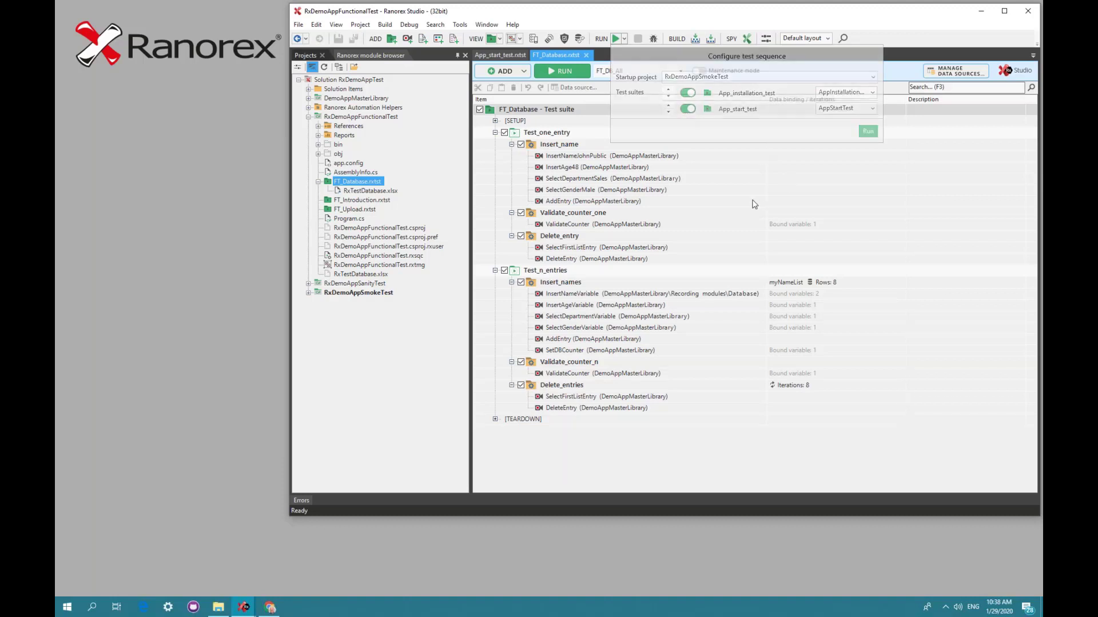
Examine the Test_one_entry and Test_n_entries test cases in the FT_Database test suite
{"action": "left_click", "coordinate": [528, 111]}
{"action": "left_click", "coordinate": [551, 135]}
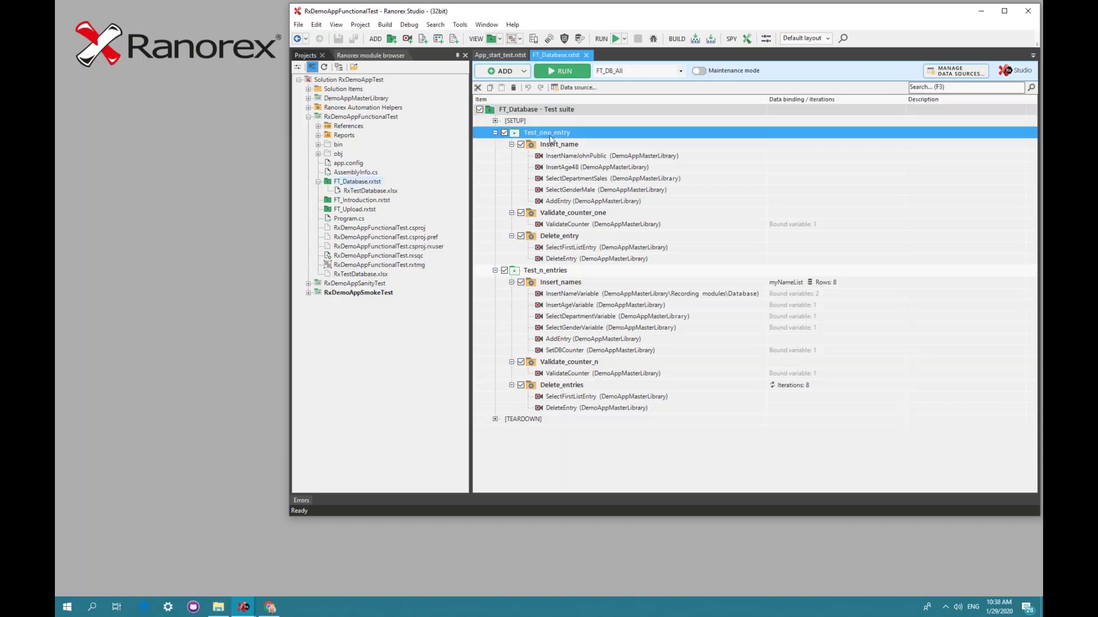
{"action": "left_click", "coordinate": [553, 272]}
{"action": "left_click", "coordinate": [546, 134]}
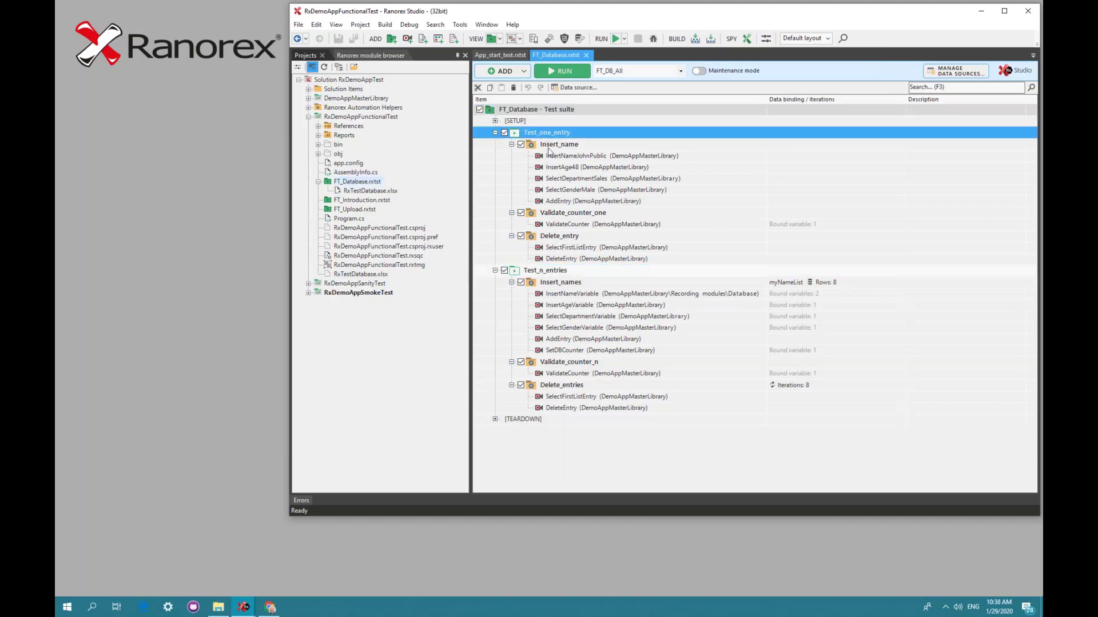
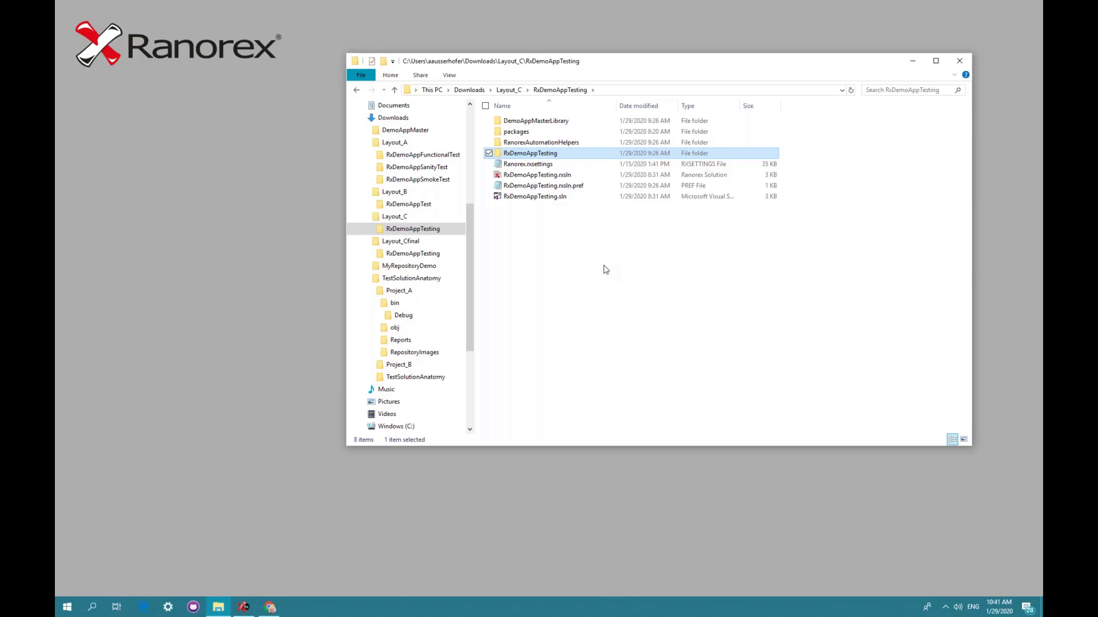
Open the Layout_C solution RxDemoAppTesting.rxsln and close the App_Functional_Test, App_Smoke_Test and App_Sanity_Test suites
{"action": "double_click", "coordinate": [535, 175]}
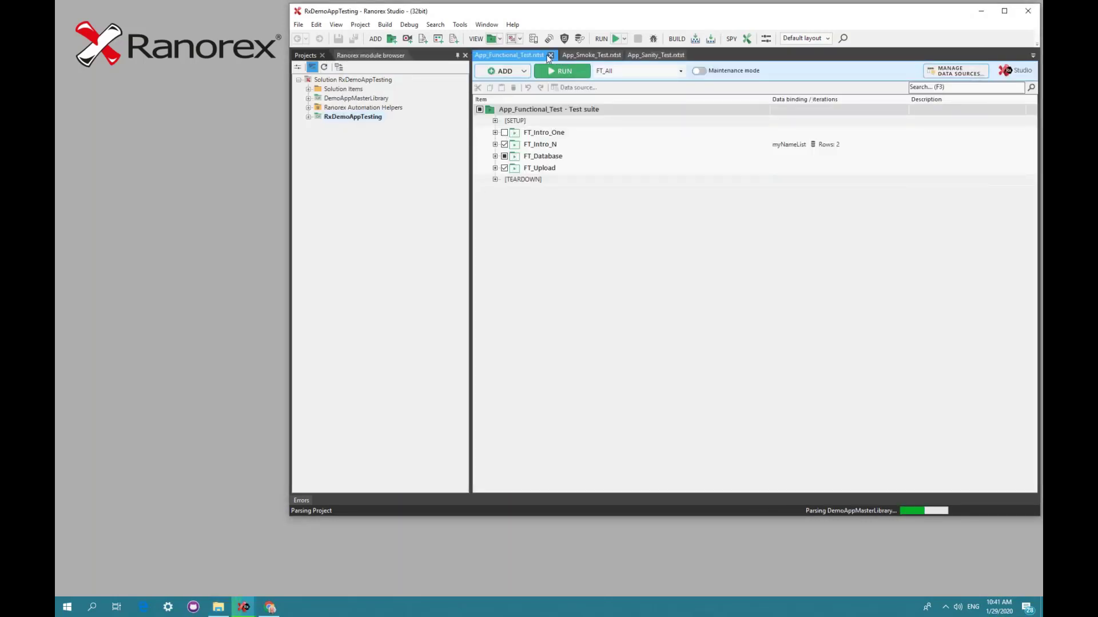
{"action": "left_click", "coordinate": [550, 55]}
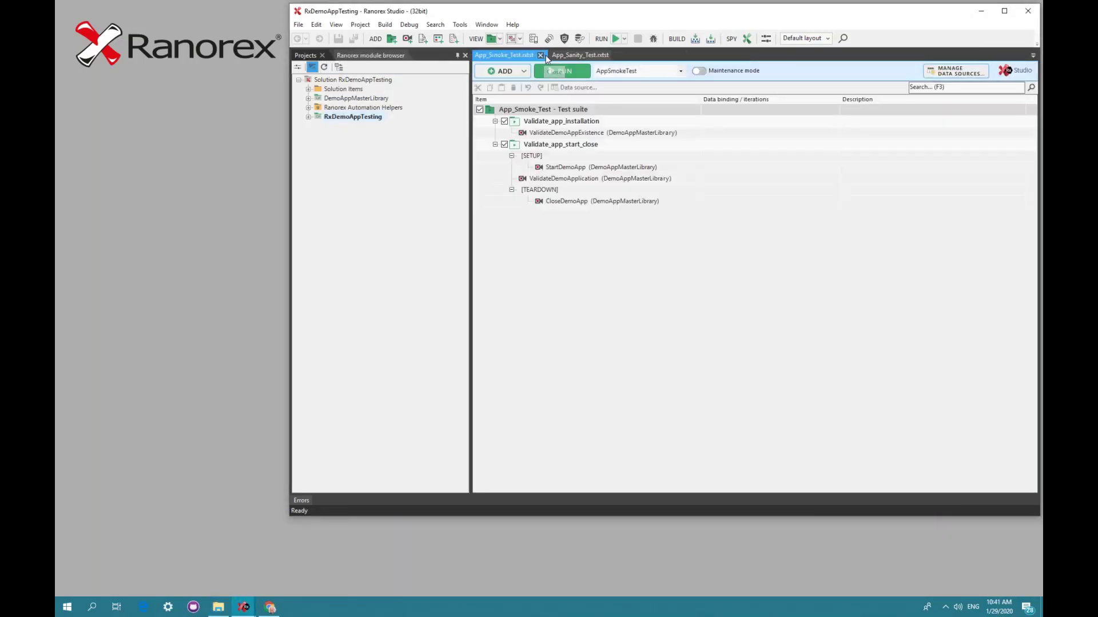
{"action": "left_click", "coordinate": [544, 54]}
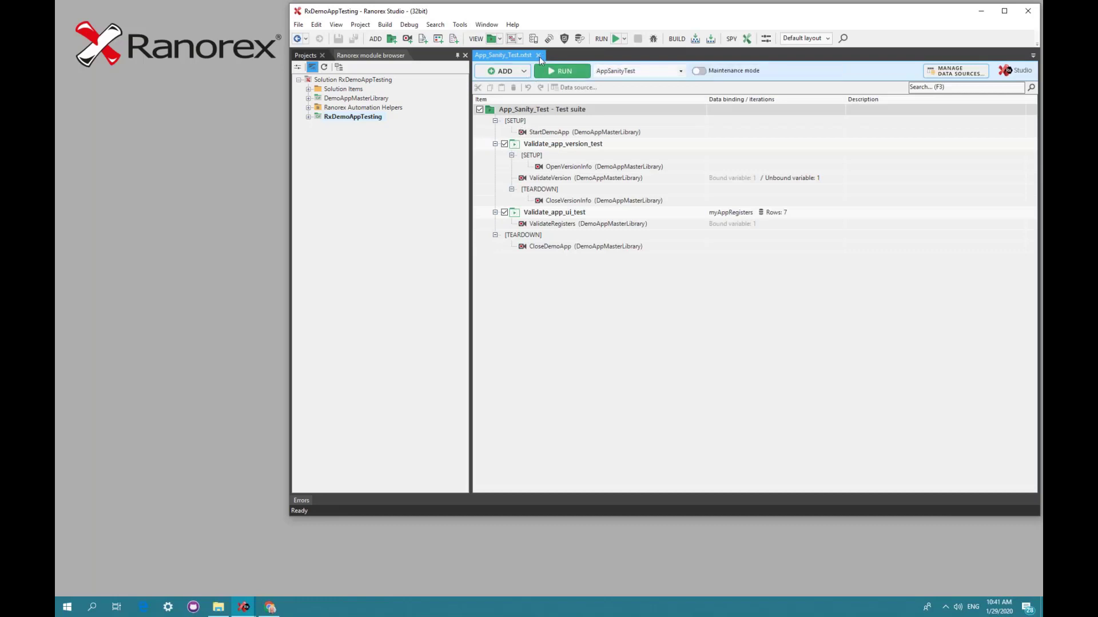
{"action": "left_click", "coordinate": [538, 57]}
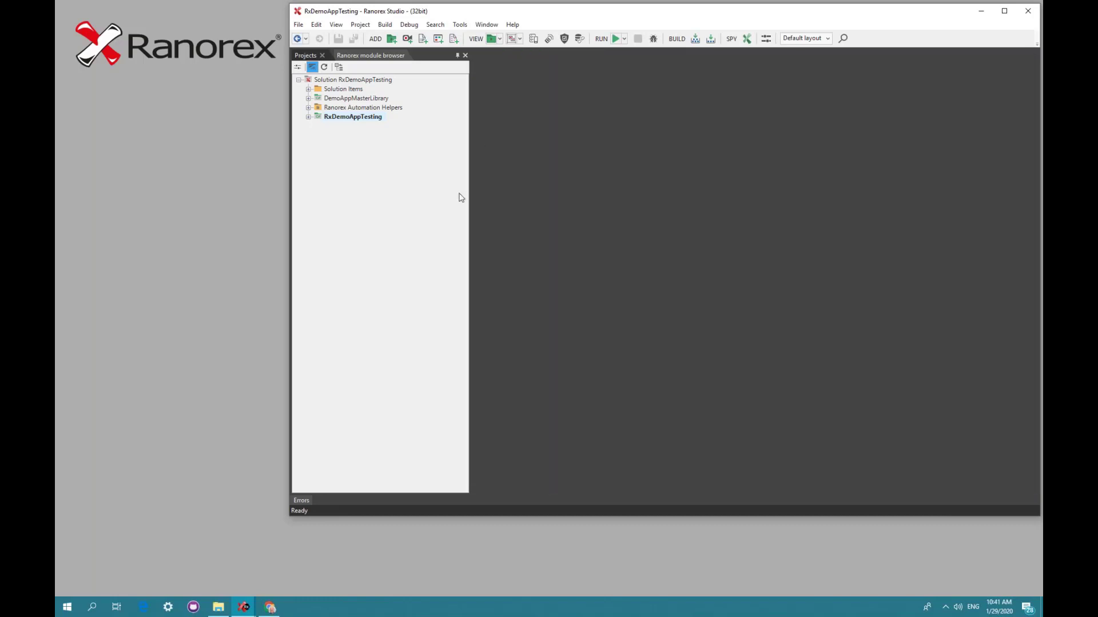
Expand the RxDemoAppTesting project and open its App_Smoke_Test.rxtst test suite
{"action": "left_click", "coordinate": [309, 118]}
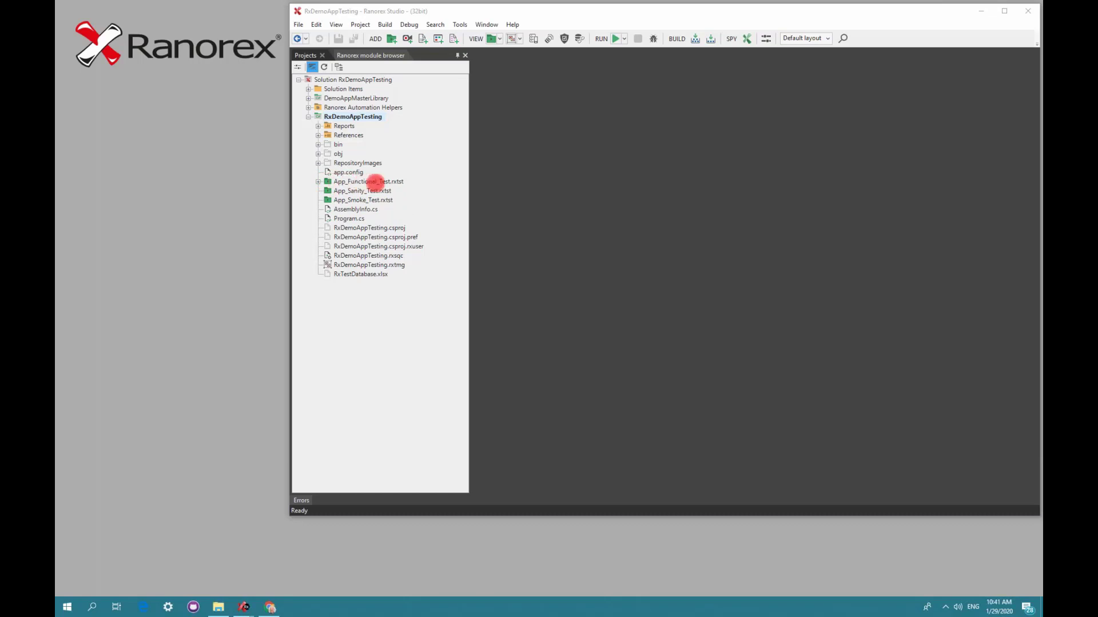
{"action": "left_click", "coordinate": [444, 232]}
{"action": "double_click", "coordinate": [357, 200]}
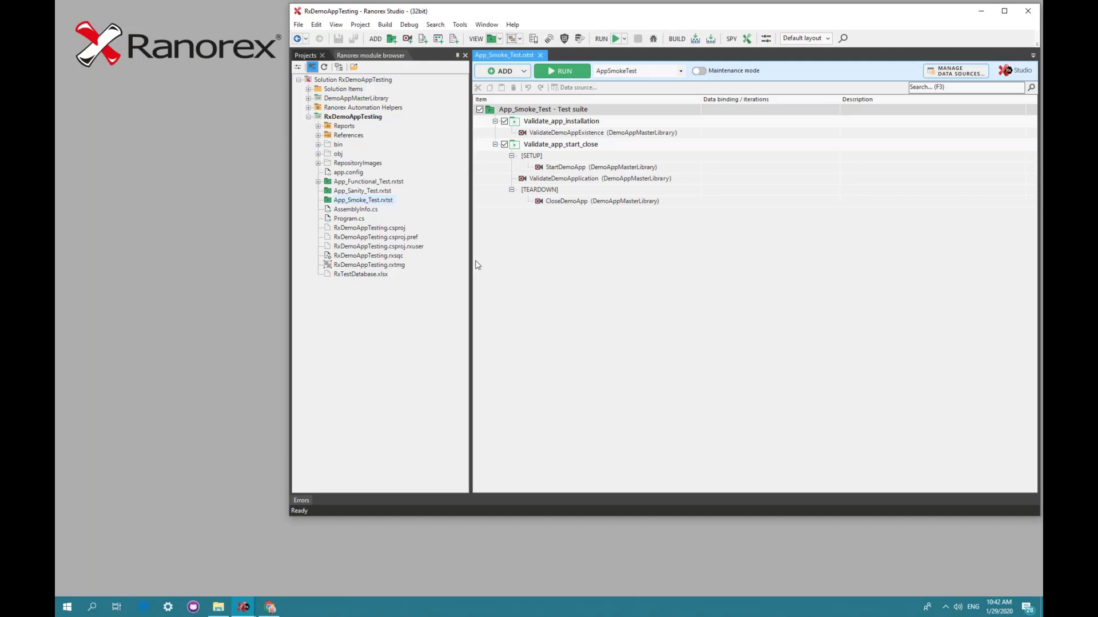
Open App_Functional_Test.rxtst and expand its FT_Intro_One and FT_Intro_N test cases
{"action": "double_click", "coordinate": [328, 182]}
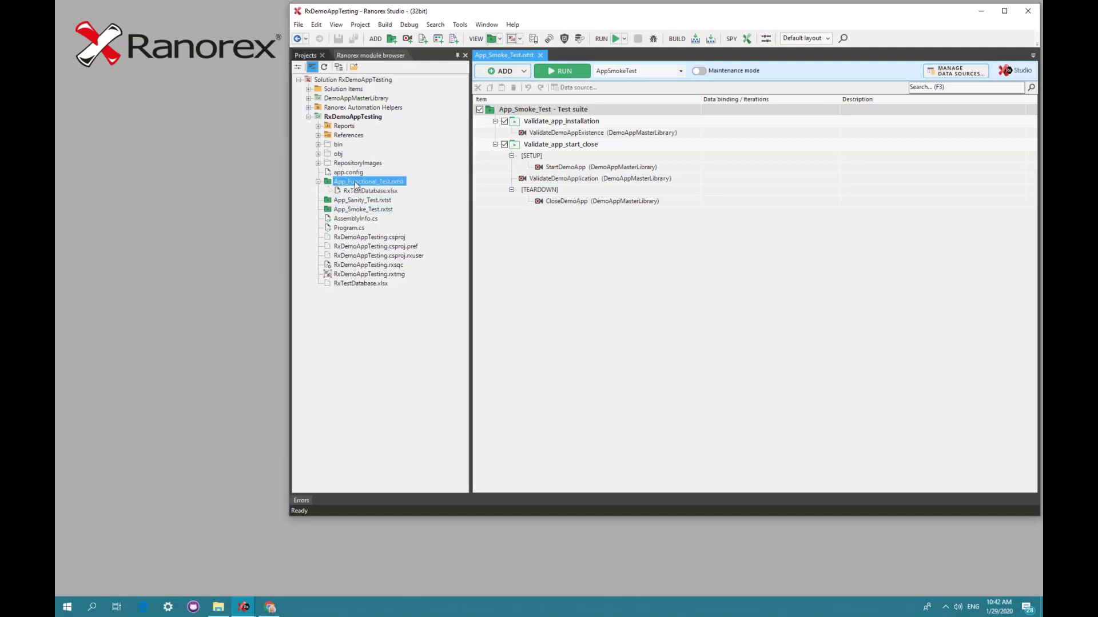
{"action": "double_click", "coordinate": [354, 185]}
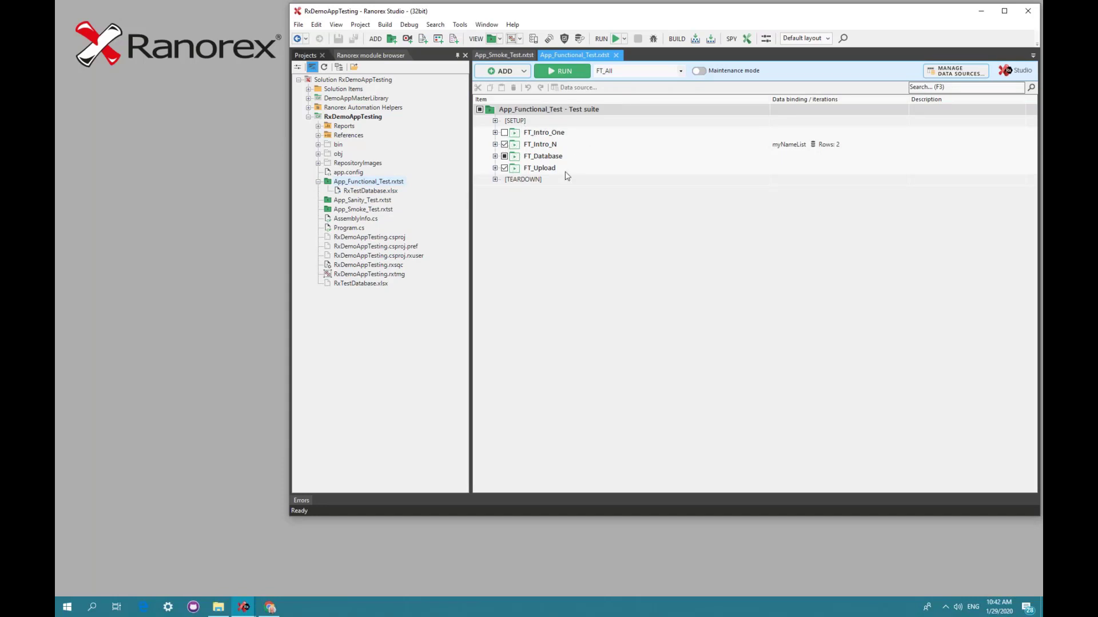
{"action": "left_click", "coordinate": [495, 132]}
{"action": "left_click", "coordinate": [494, 200]}
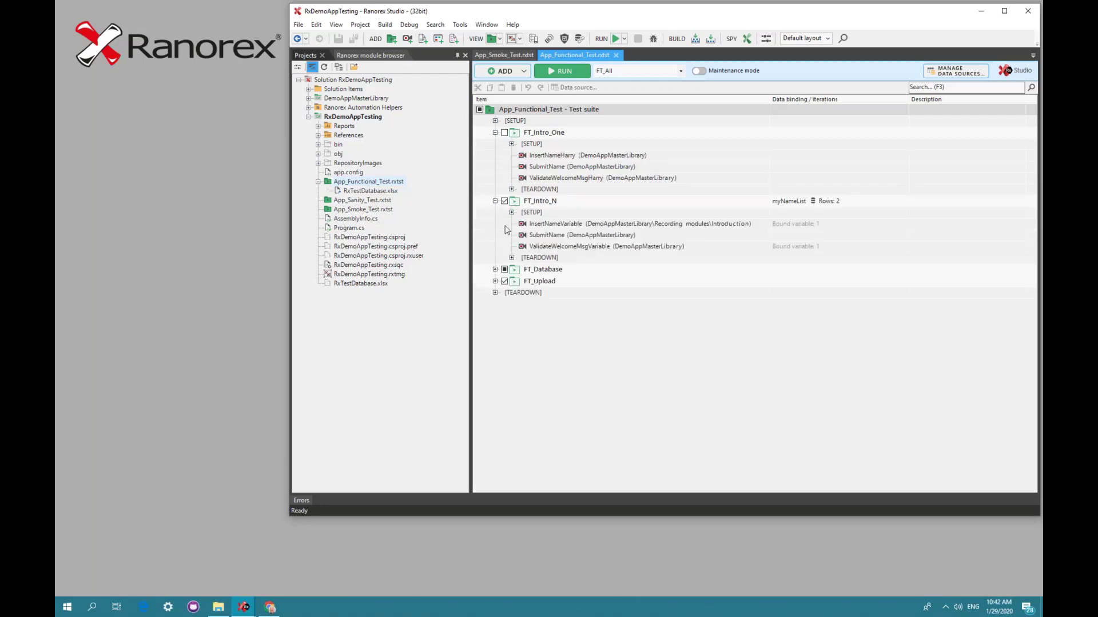
Examine the FT_Database test case by expanding Insert_data with both its subgroups, Validate_counter, Delete_data and the teardown
{"action": "left_click", "coordinate": [494, 269]}
{"action": "left_click", "coordinate": [512, 292]}
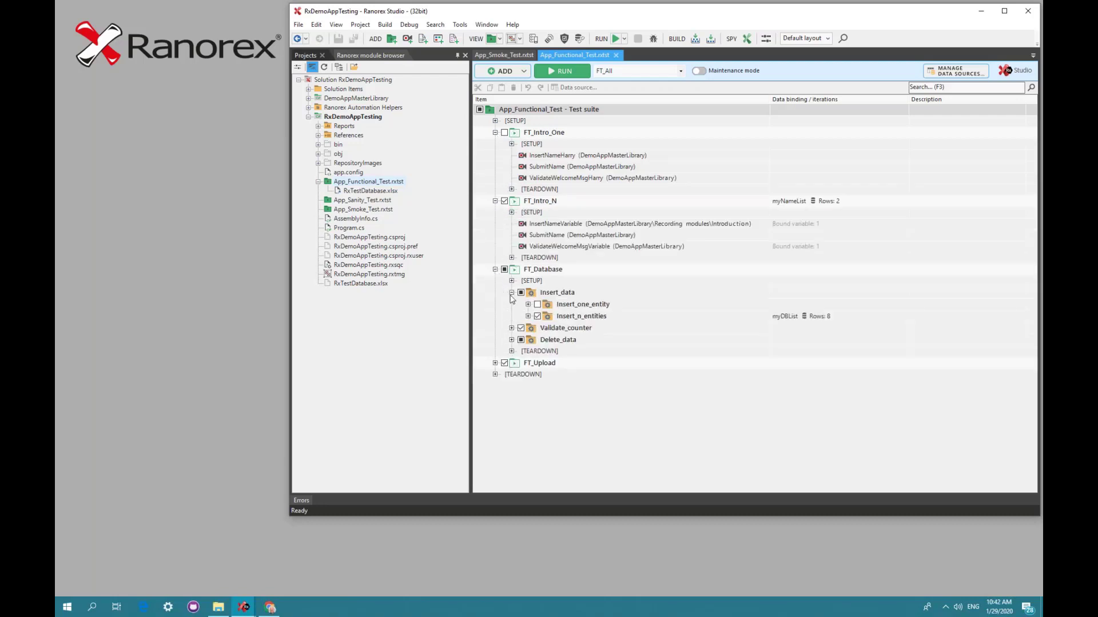
{"action": "left_click", "coordinate": [528, 304]}
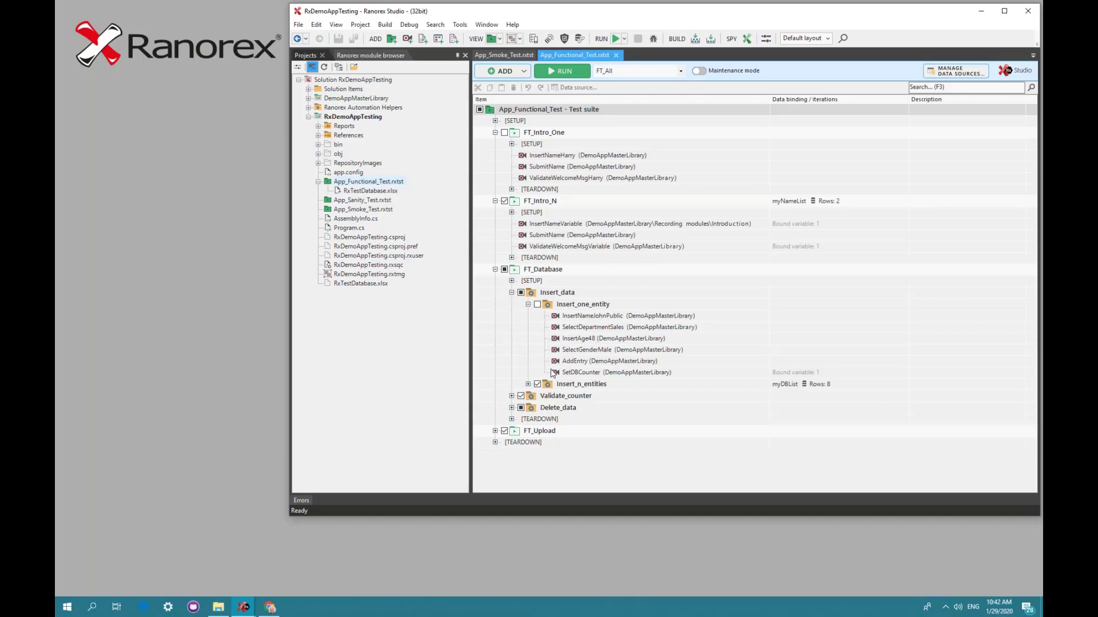
{"action": "left_click", "coordinate": [527, 384]}
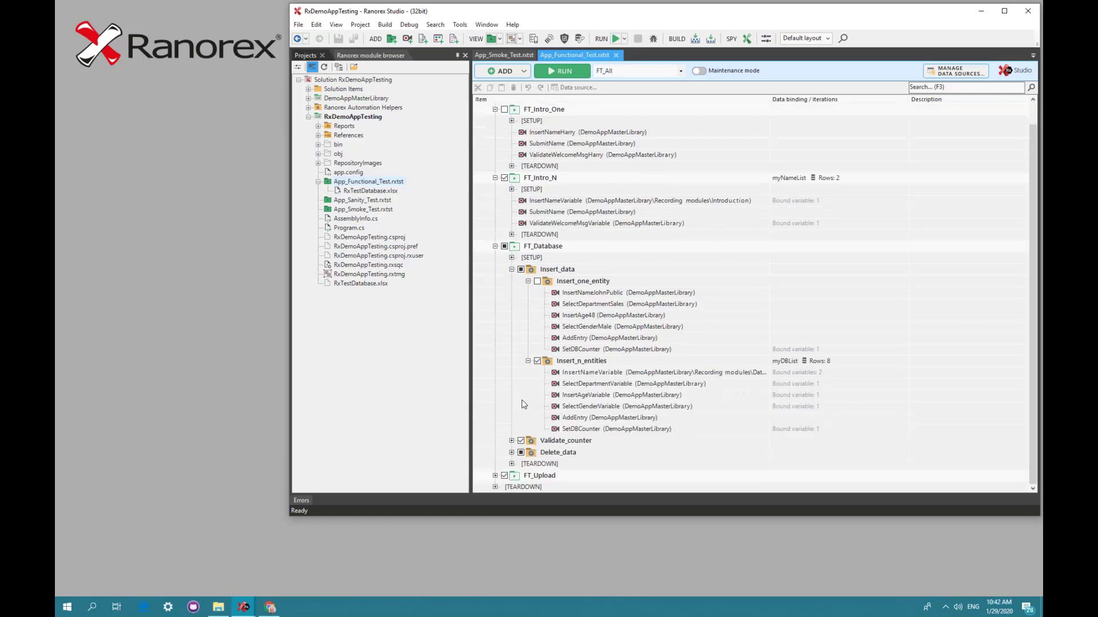
{"action": "left_click", "coordinate": [511, 441]}
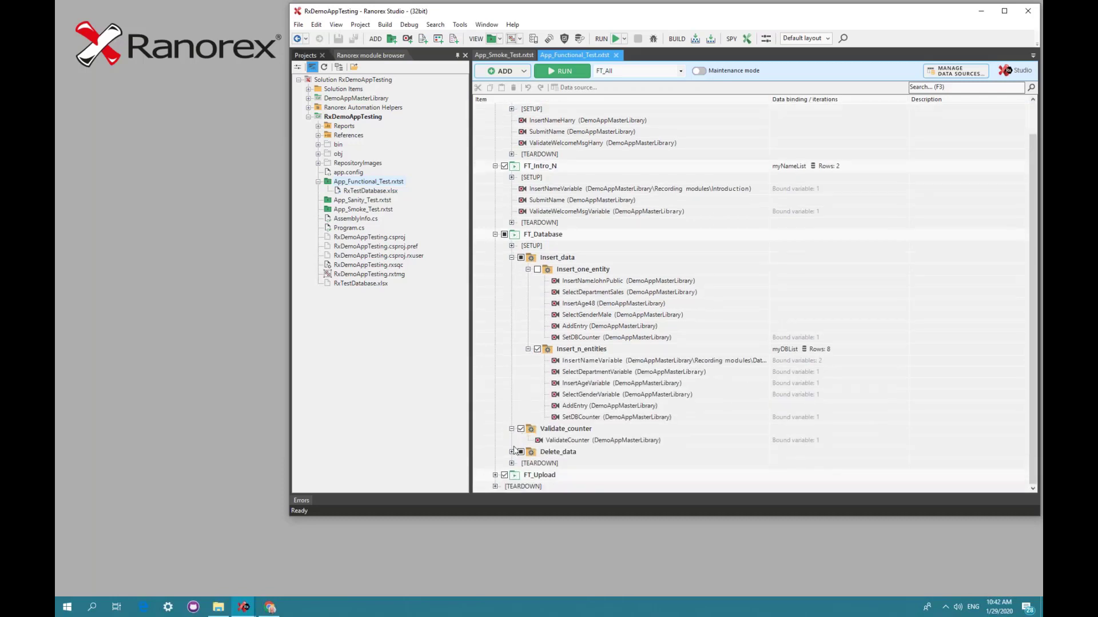
{"action": "left_click", "coordinate": [512, 452]}
{"action": "scroll", "coordinate": [529, 443], "scroll_direction": "down", "scroll_amount": 1}
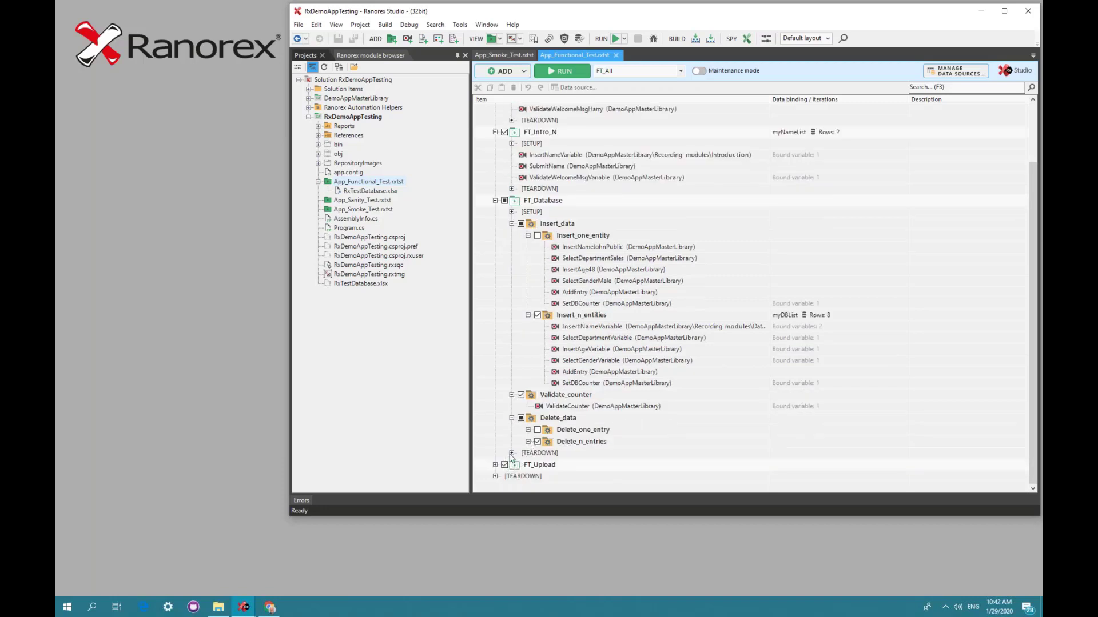
{"action": "left_click", "coordinate": [511, 453]}
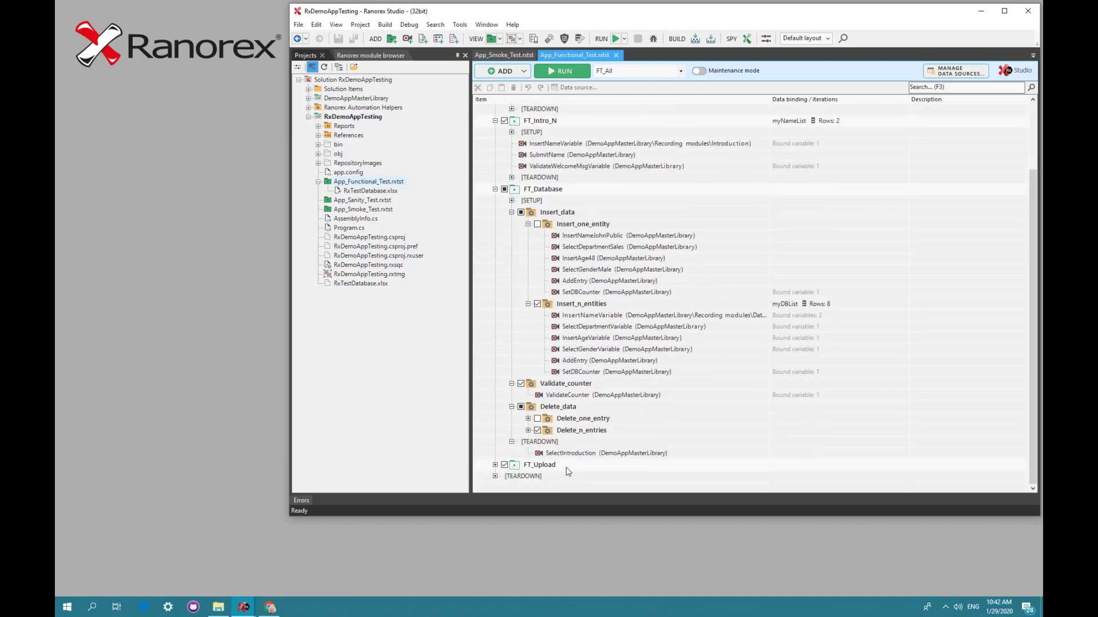
Examine the FT_Upload test case by expanding FT_Upload_function with its teardown and FT_Upload_Timing
{"action": "left_click", "coordinate": [495, 464]}
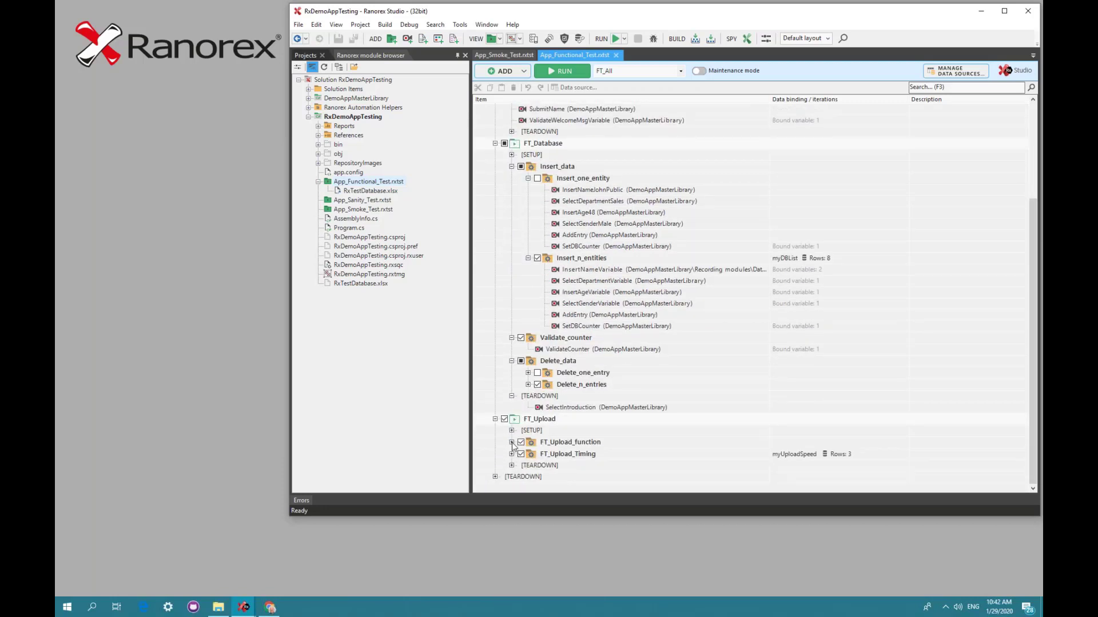
{"action": "left_click", "coordinate": [512, 442]}
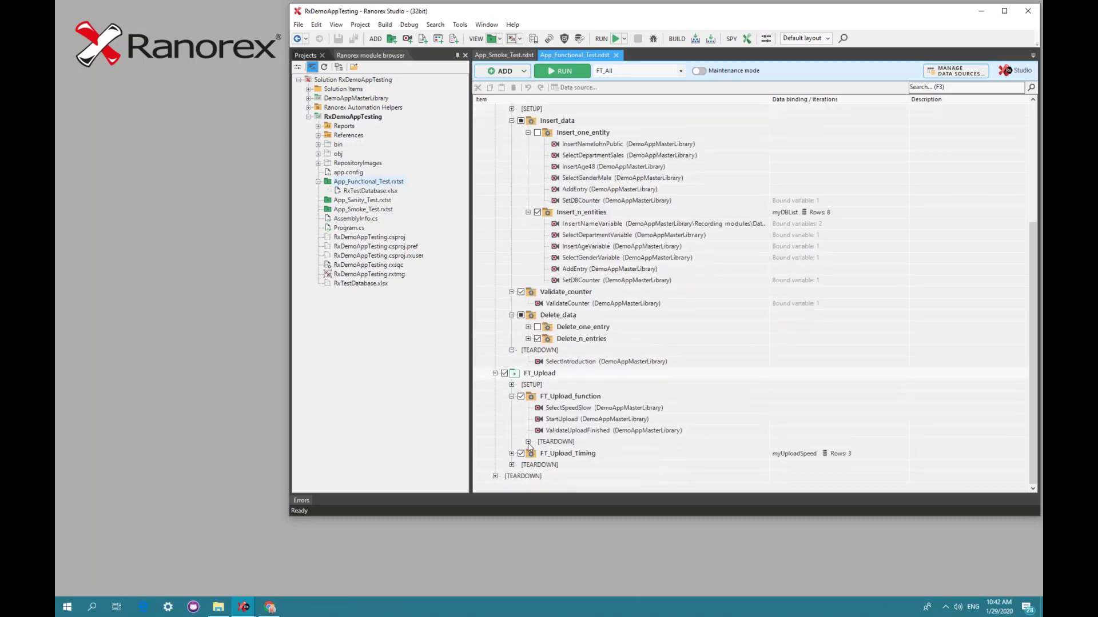
{"action": "left_click", "coordinate": [528, 442]}
{"action": "left_click", "coordinate": [512, 465]}
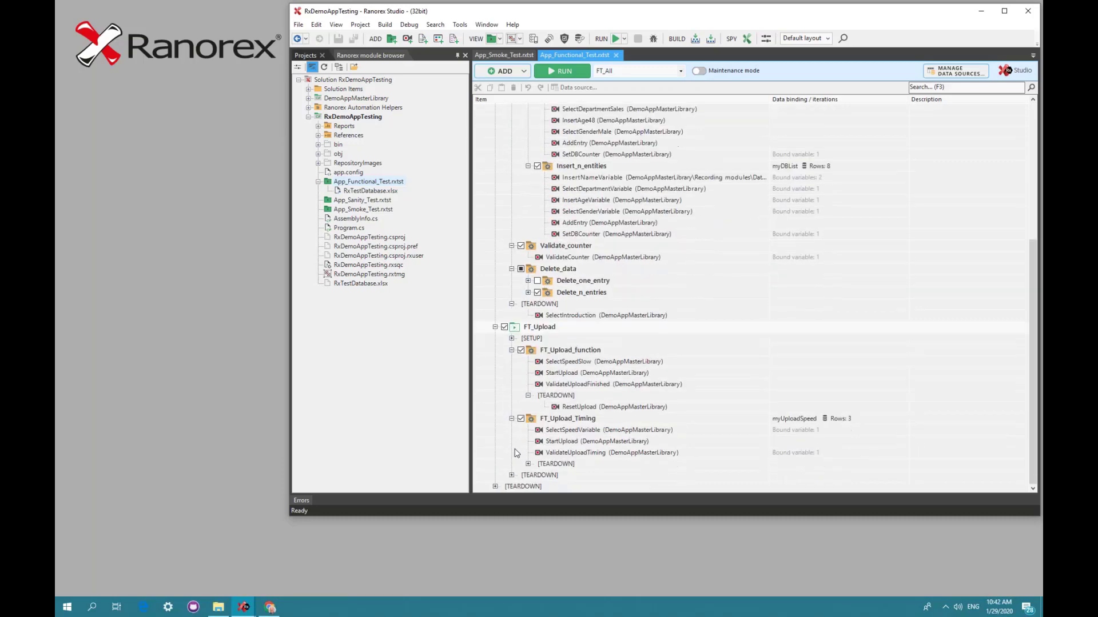
{"action": "scroll", "coordinate": [525, 446], "scroll_direction": "up", "scroll_amount": 5}
{"action": "scroll", "coordinate": [524, 442], "scroll_direction": "up", "scroll_amount": 2}
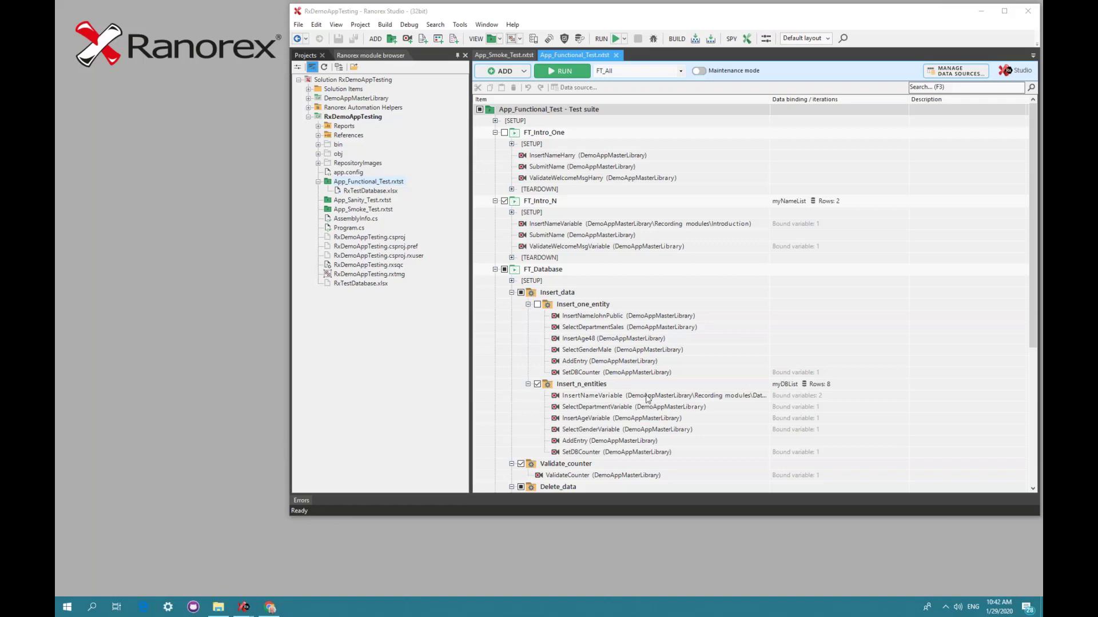
View the run configurations of App_Functional_Test and the startup project choices in the test sequence configuration, keeping RxDemoAppTesting
{"action": "left_click", "coordinate": [680, 72]}
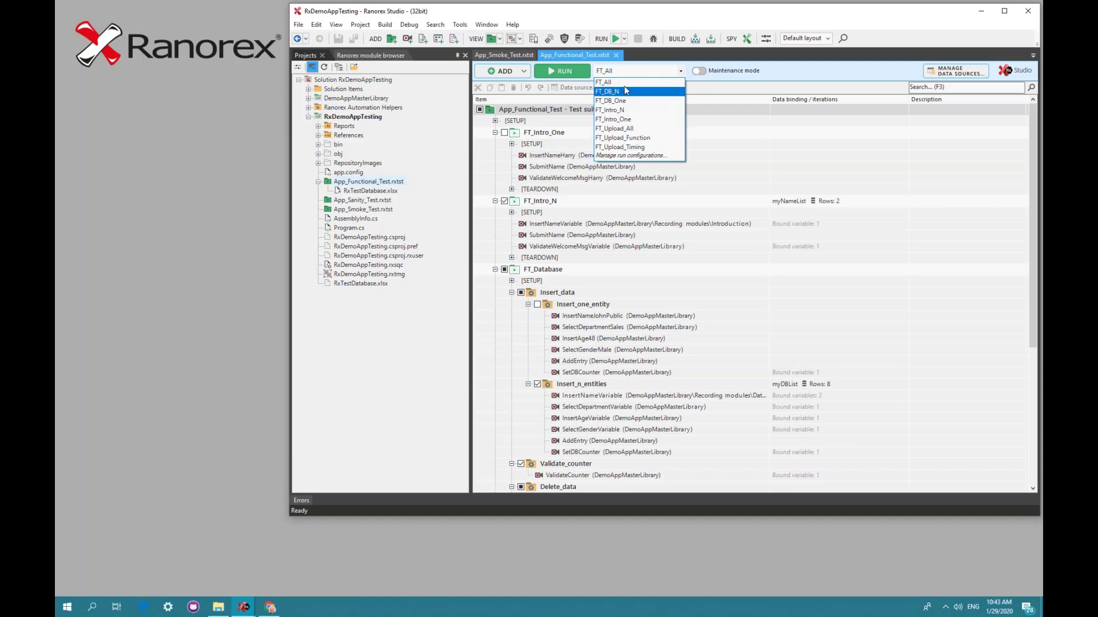
{"action": "left_click", "coordinate": [624, 40]}
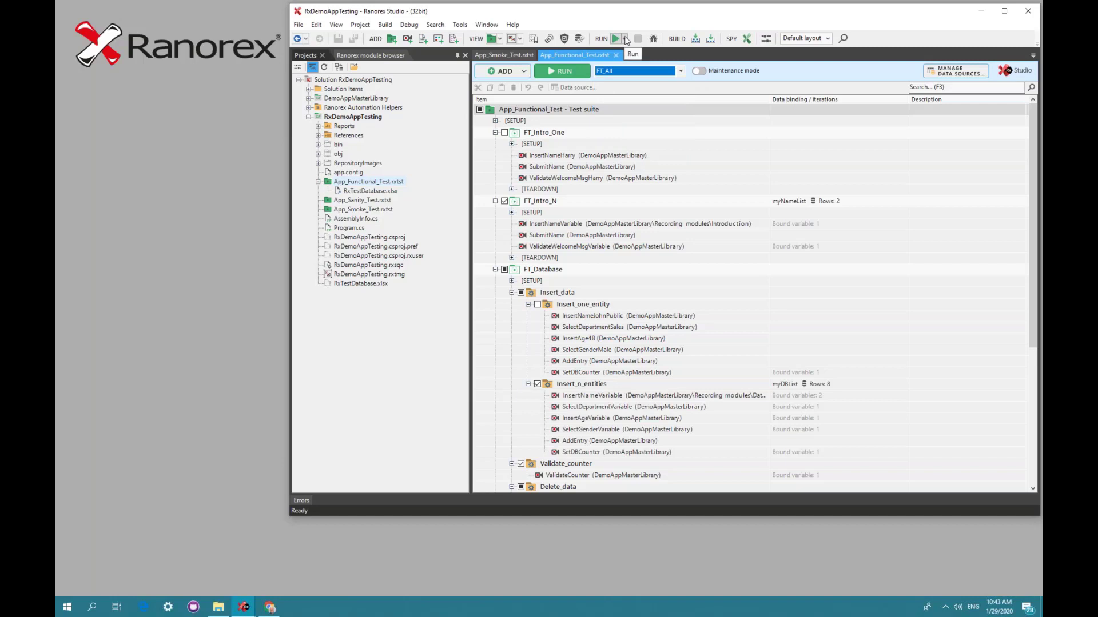
{"action": "left_click", "coordinate": [625, 40]}
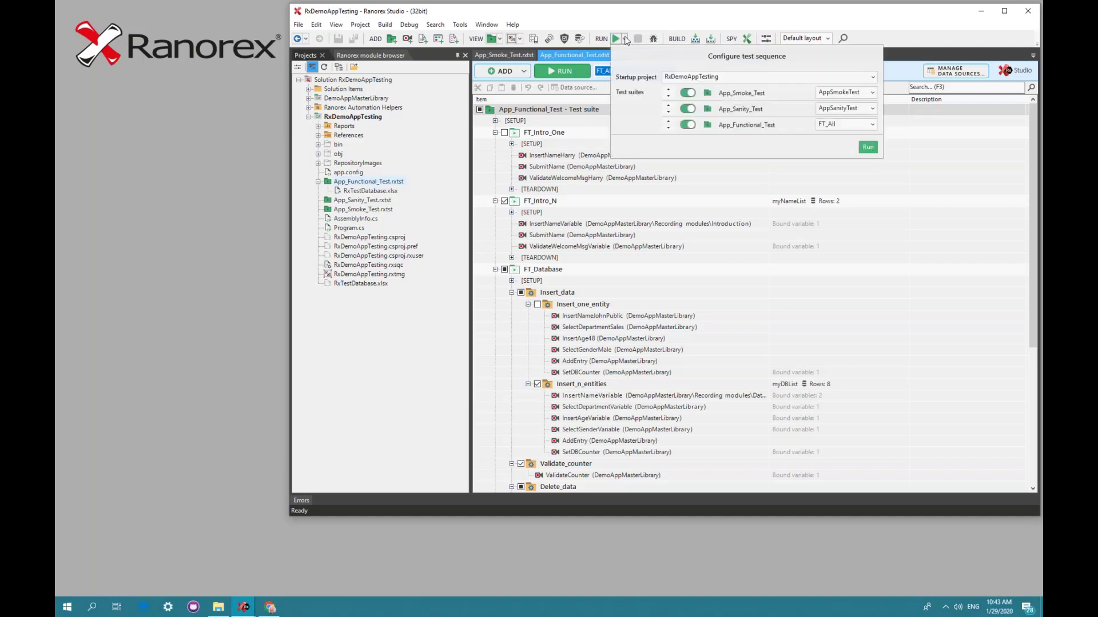
{"action": "left_click", "coordinate": [871, 79]}
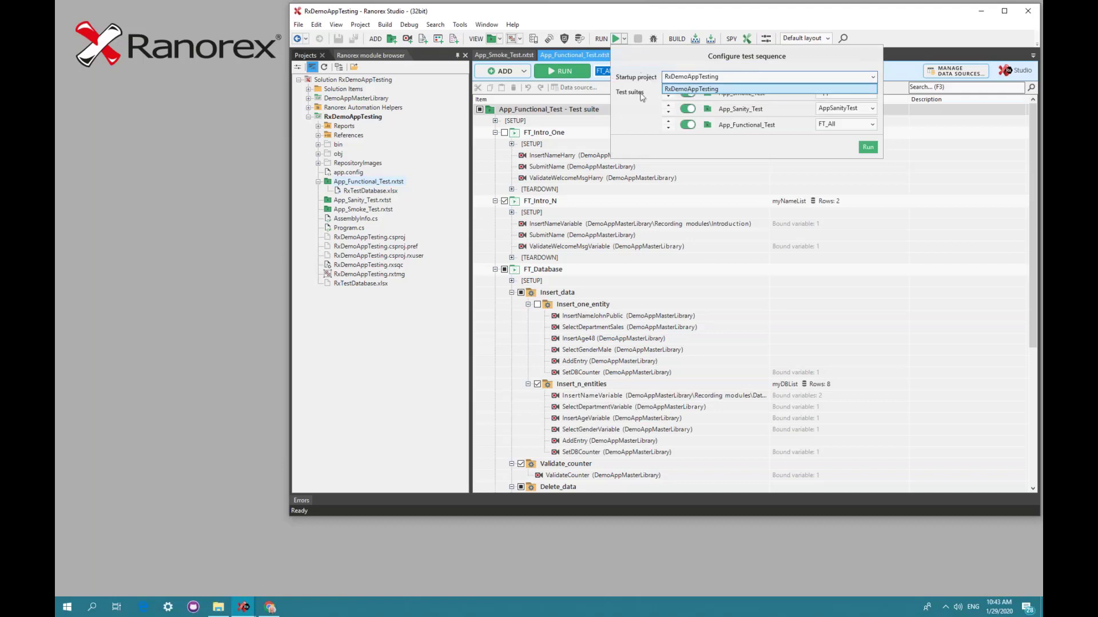
{"action": "left_click", "coordinate": [671, 89]}
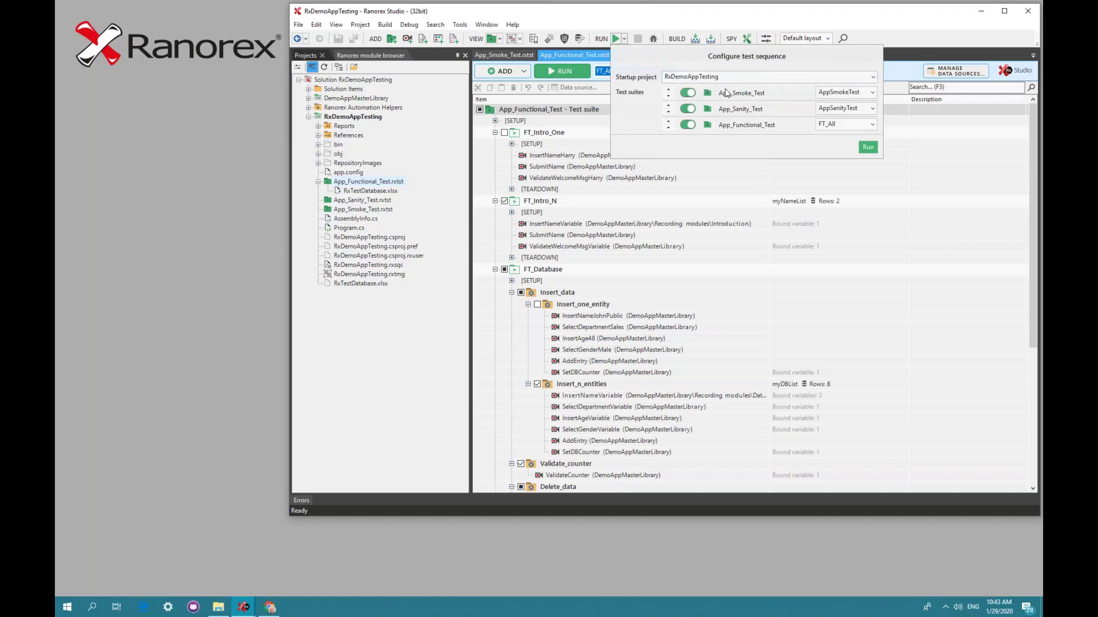
In the test sequence, disable App_Sanity_Test and set the run configurations to AppInstallationTest for App_Smoke_Test and FT_Intro_N for App_Functional_Test
{"action": "left_click", "coordinate": [686, 109]}
{"action": "left_click", "coordinate": [872, 93]}
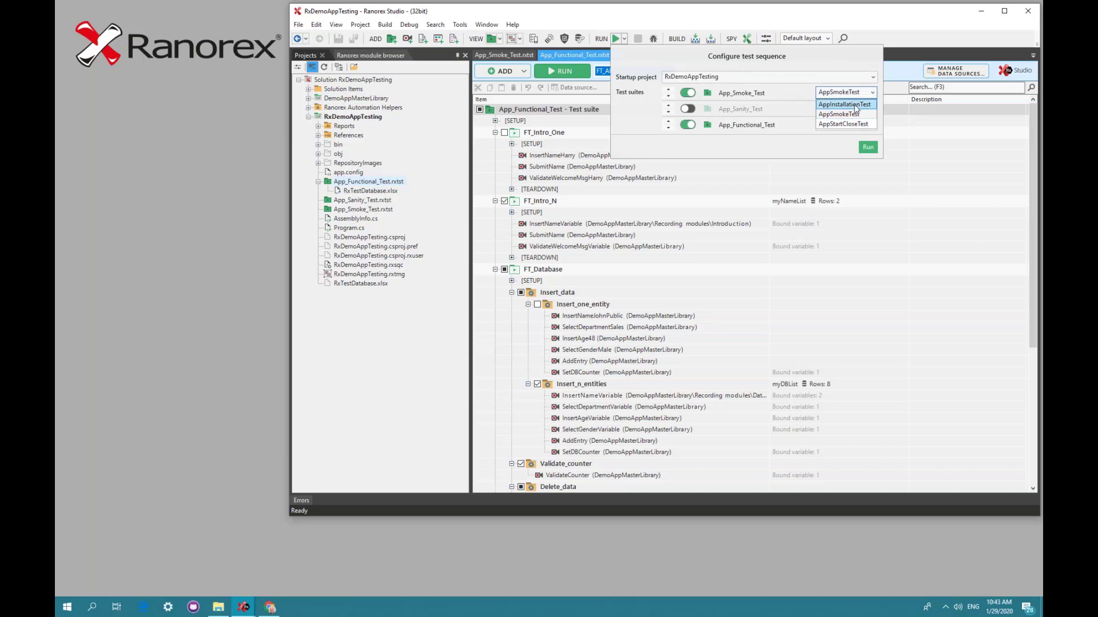
{"action": "left_click", "coordinate": [866, 104]}
{"action": "left_click", "coordinate": [871, 125]}
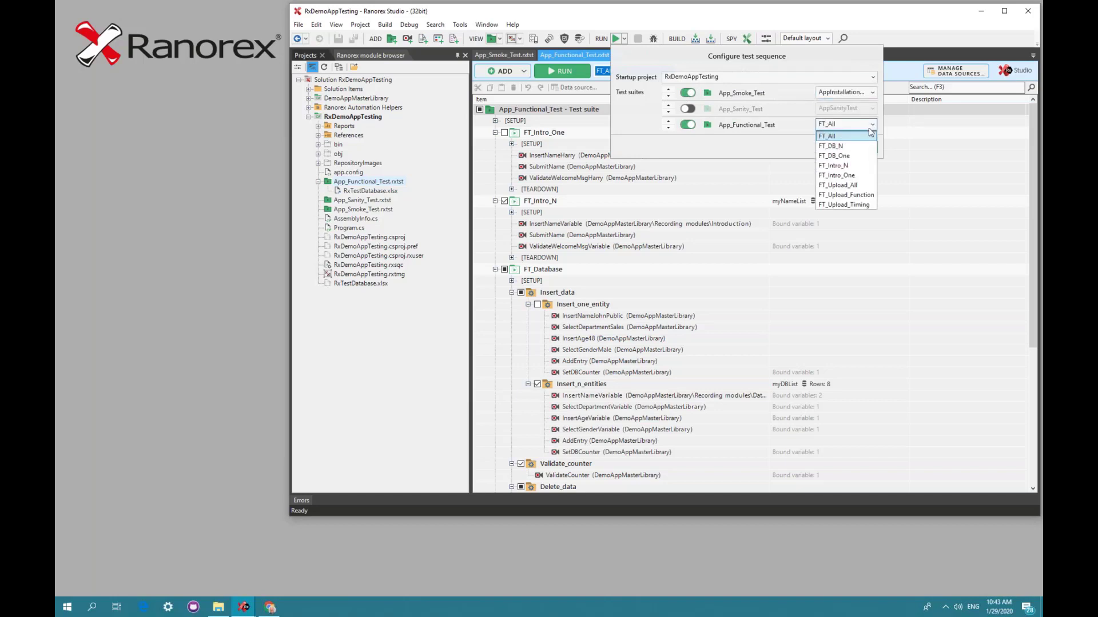
{"action": "left_click", "coordinate": [852, 168]}
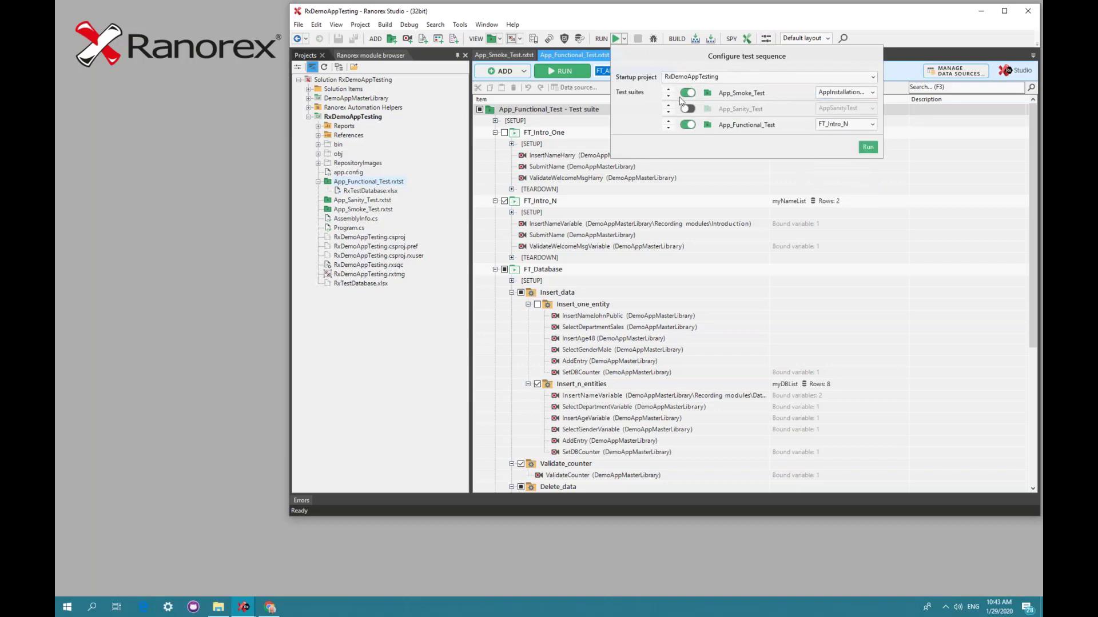
{"action": "left_click", "coordinate": [909, 214]}
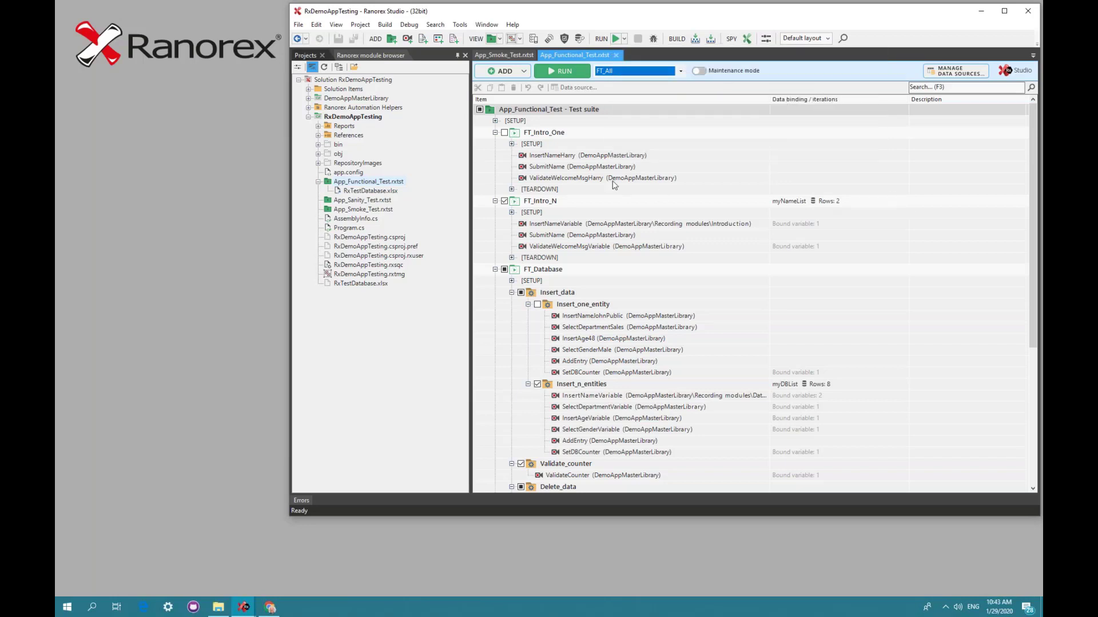
{"action": "scroll", "coordinate": [612, 184], "scroll_direction": "down", "scroll_amount": 6}
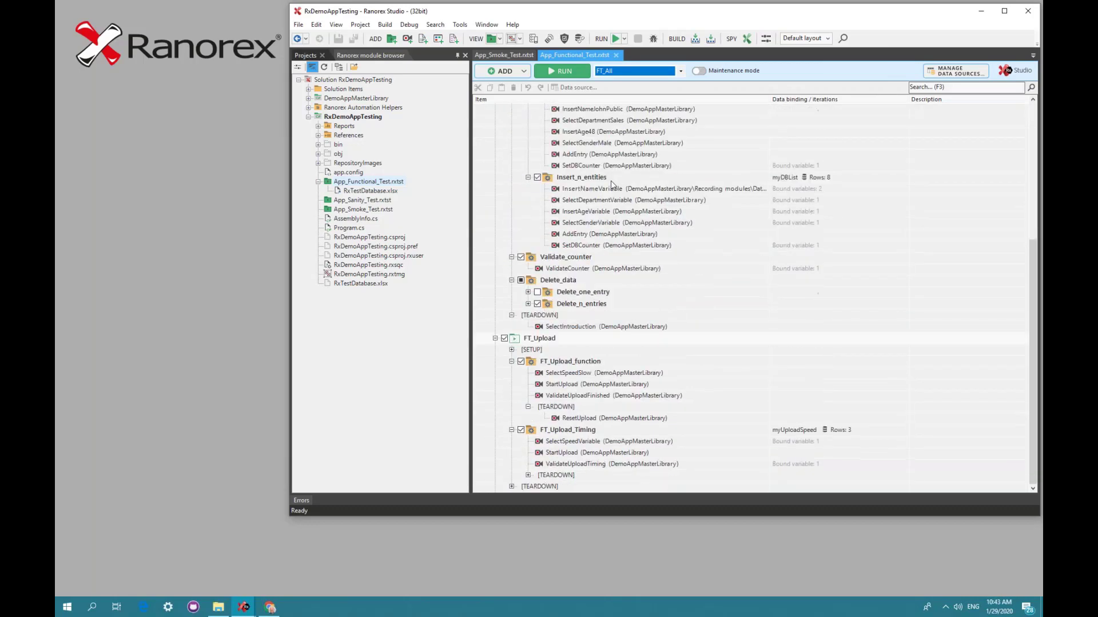
{"action": "scroll", "coordinate": [611, 211], "scroll_direction": "up", "scroll_amount": 6}
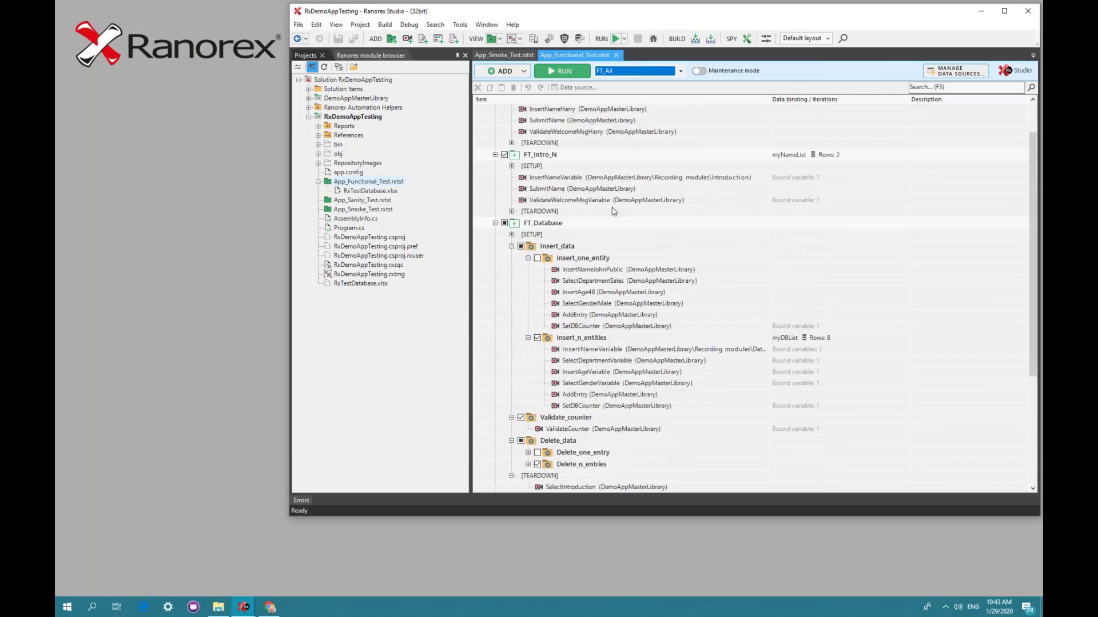
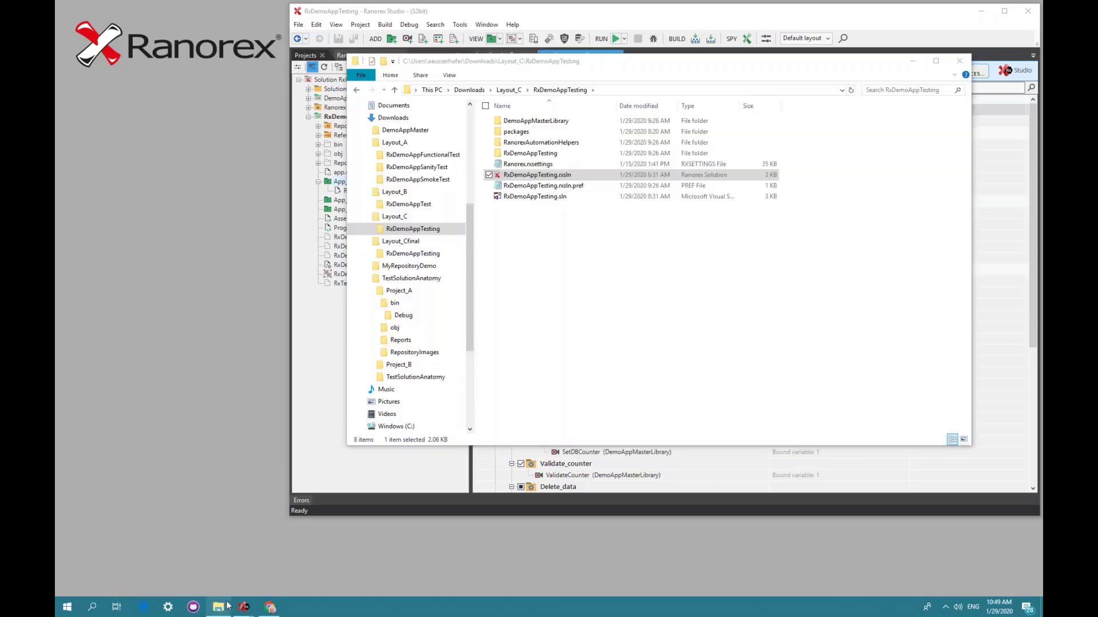
In File Explorer, open the RxDemoAppTesting project's bin\Debug folder and select RxDemoAppTesting.exe
{"action": "left_click_drag", "start_coordinate": [548, 11], "coordinate": [394, 195]}
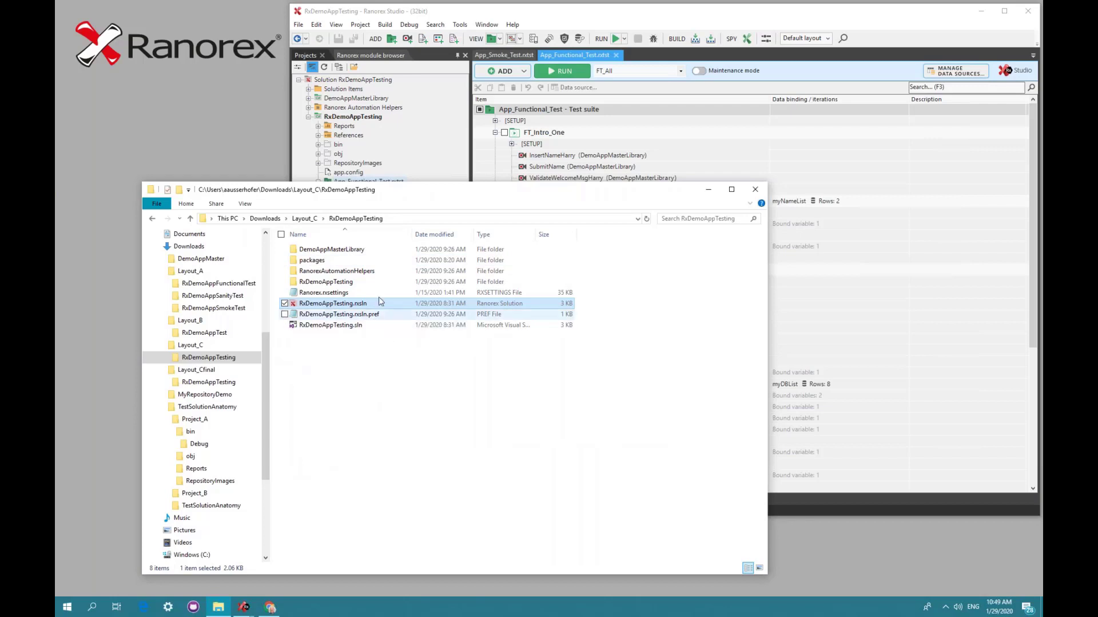
{"action": "double_click", "coordinate": [316, 284]}
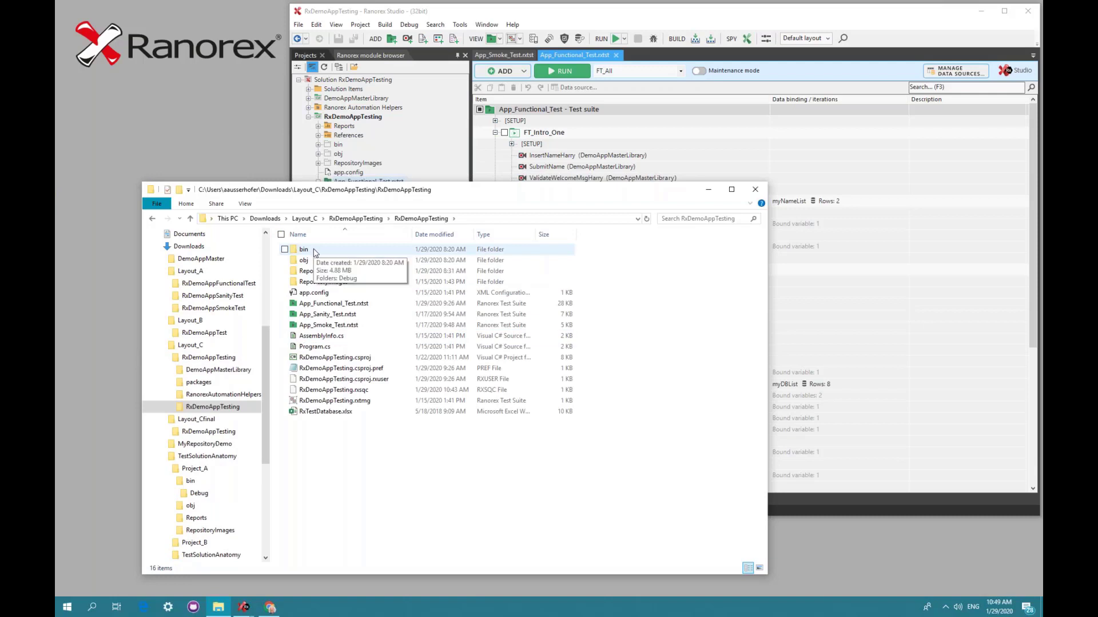
{"action": "double_click", "coordinate": [304, 250]}
{"action": "double_click", "coordinate": [312, 249]}
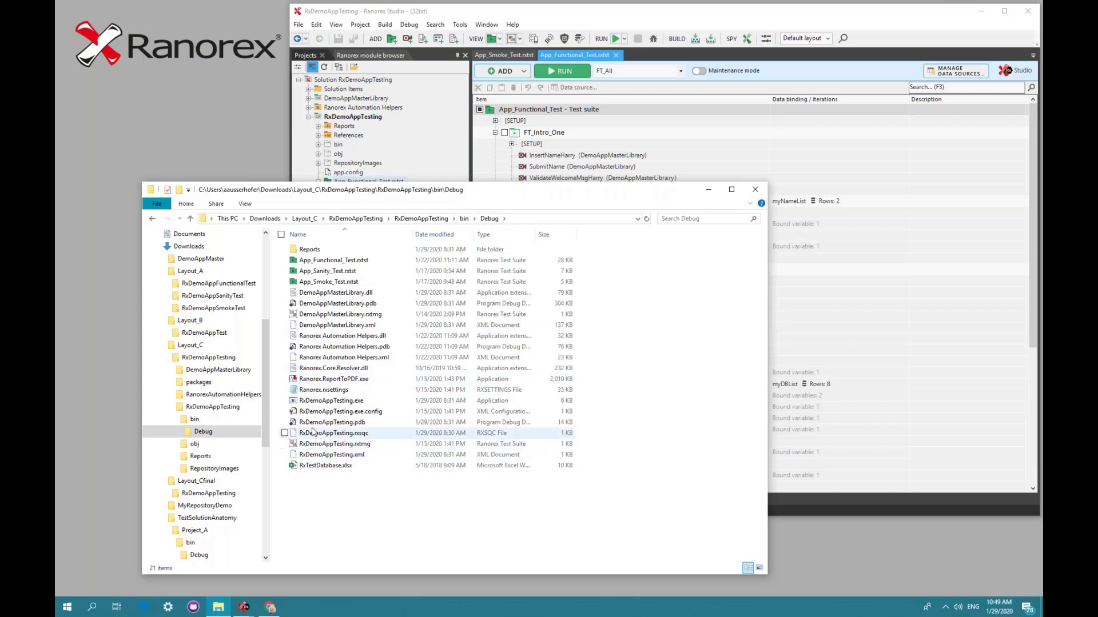
{"action": "left_click", "coordinate": [331, 400]}
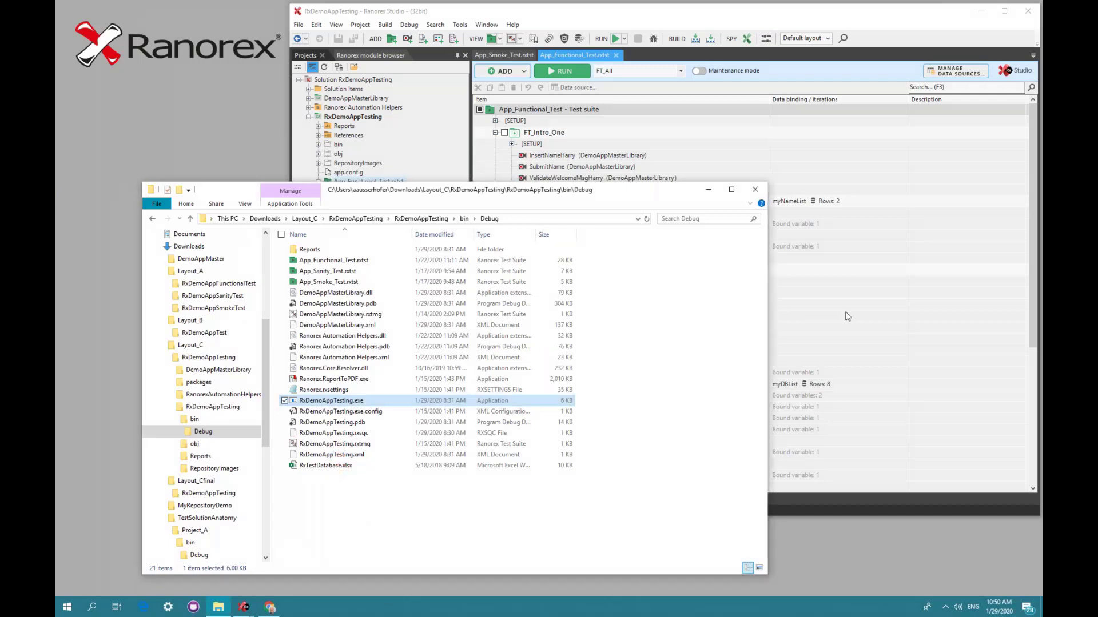
Close the RxDemoAppTesting solution and return to the Downloads folder in File Explorer
{"action": "left_click", "coordinate": [970, 315]}
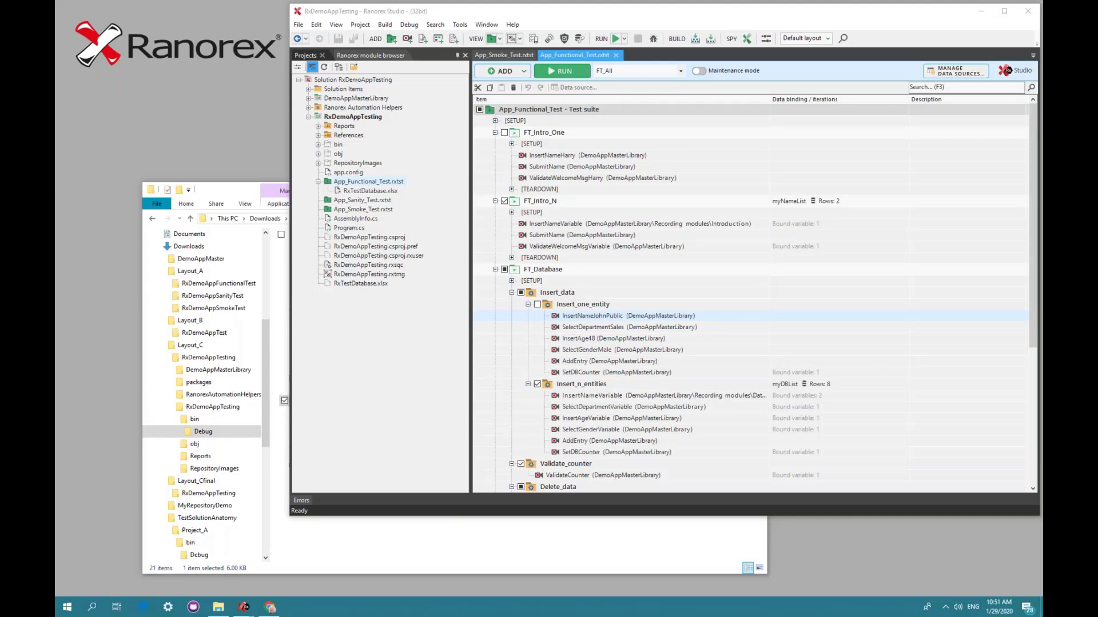
{"action": "left_click", "coordinate": [1027, 12]}
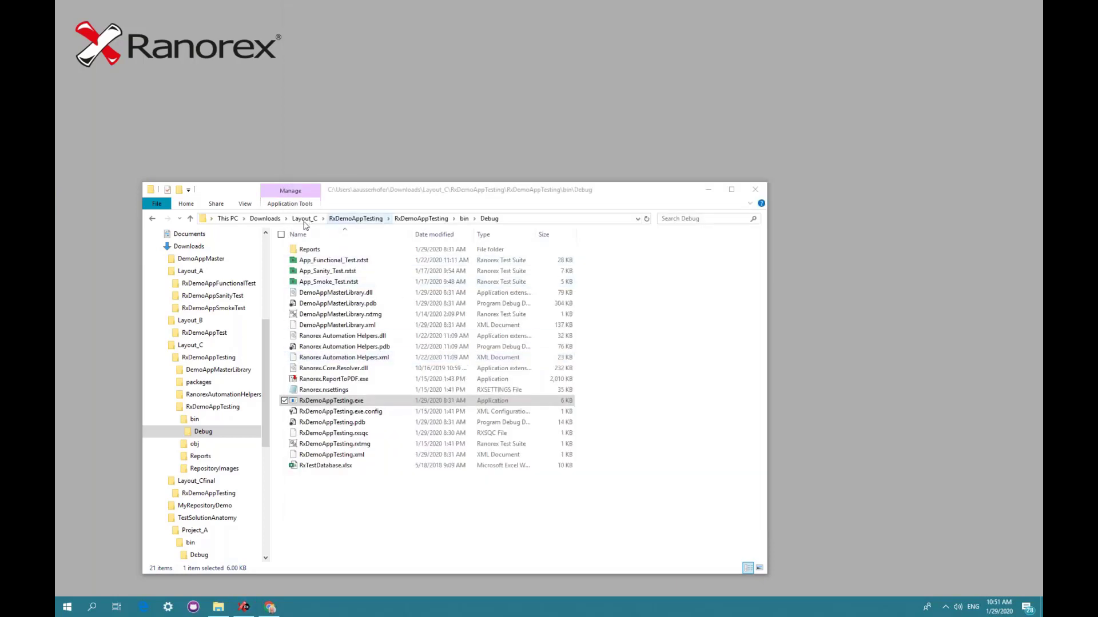
{"action": "left_click", "coordinate": [265, 219]}
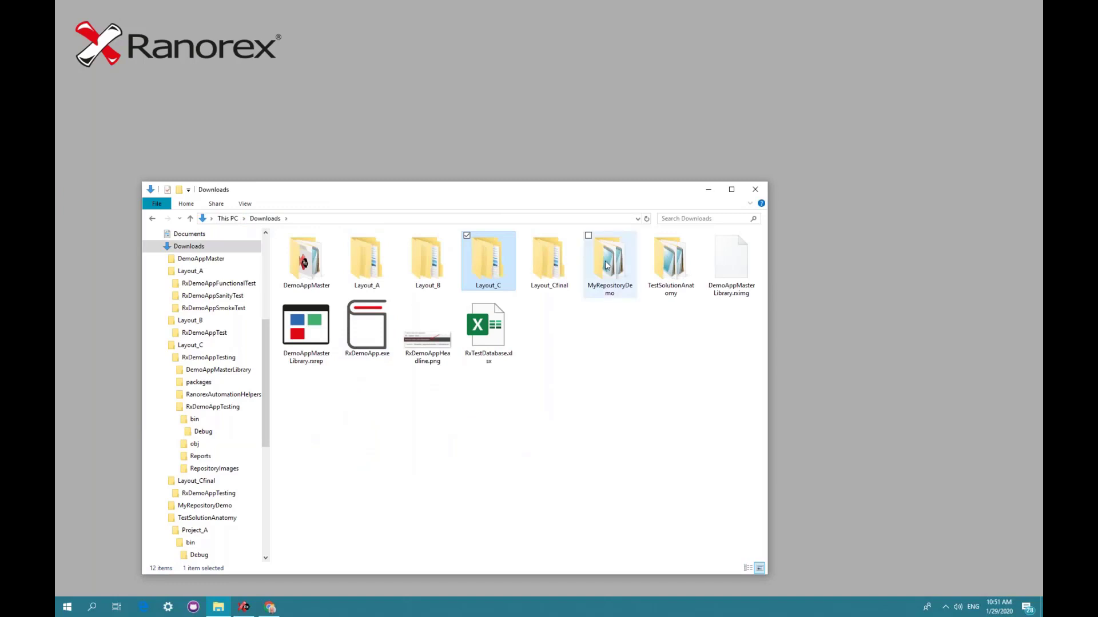
Open the MyRepositoryDemo.rxsln solution from the MyRepositoryDemo folder and open its Recording1 module
{"action": "left_click", "coordinate": [614, 284]}
{"action": "double_click", "coordinate": [614, 284]}
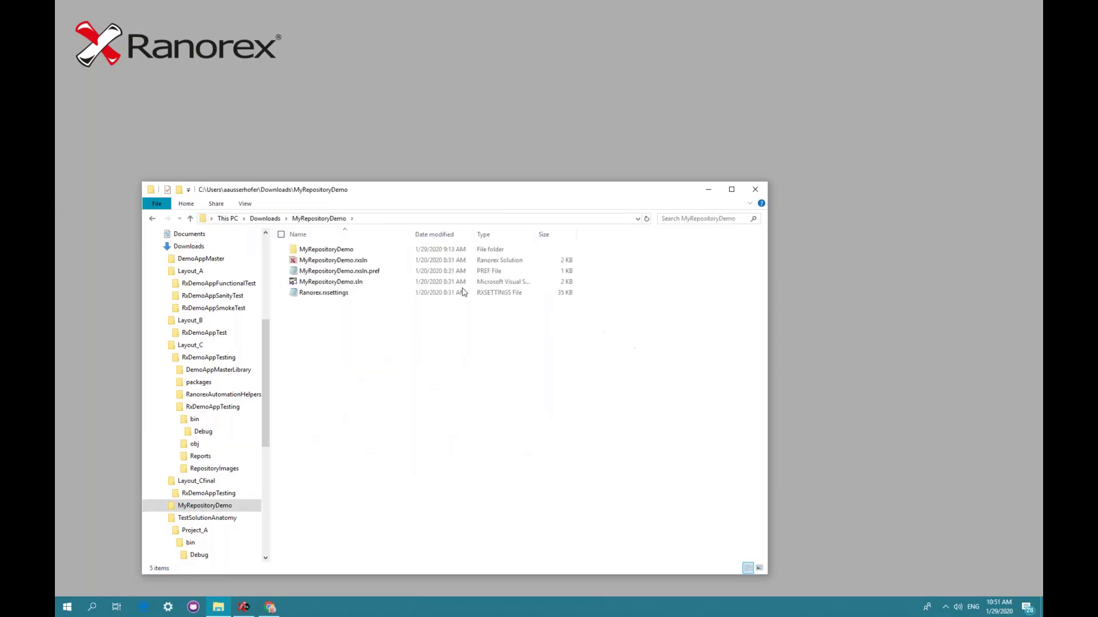
{"action": "left_click", "coordinate": [310, 262]}
{"action": "double_click", "coordinate": [311, 261]}
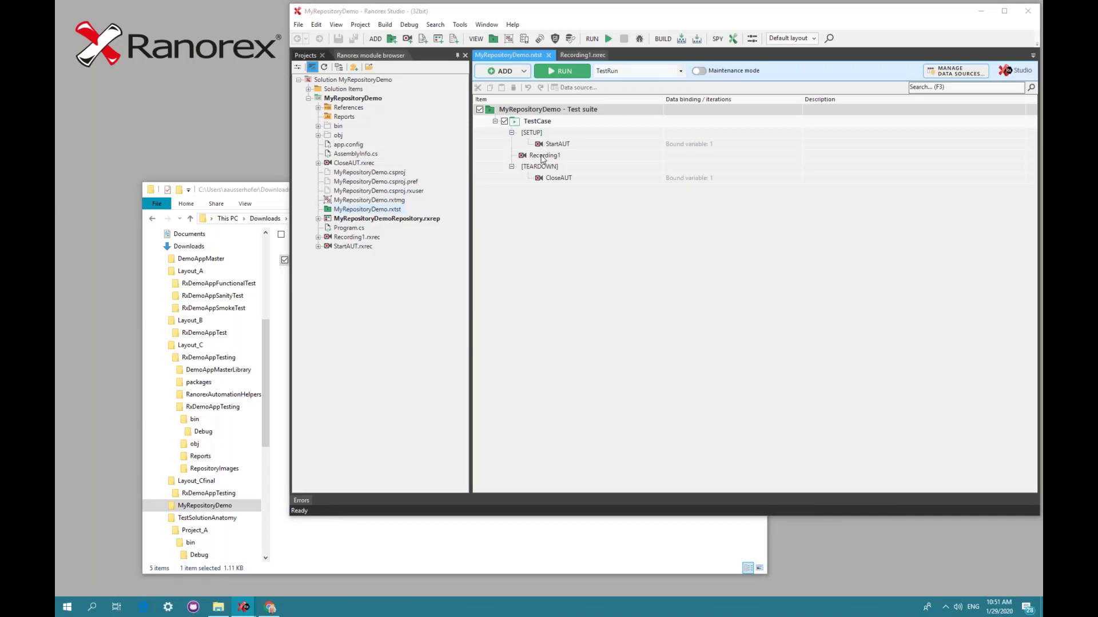
{"action": "double_click", "coordinate": [542, 156]}
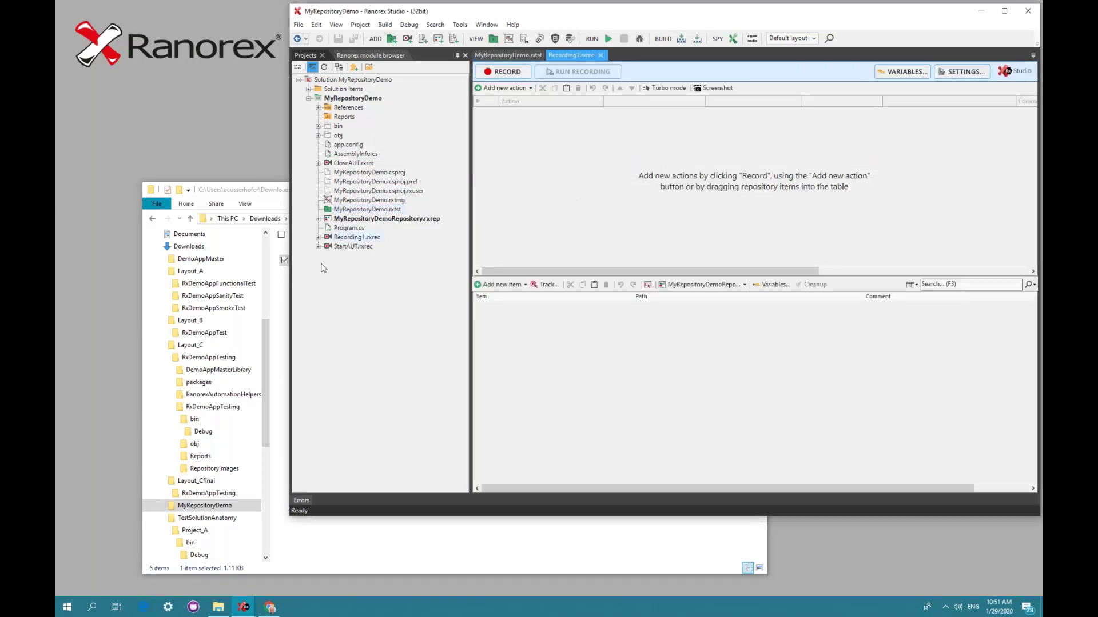
Launch RxDemoApp.exe from Downloads, minimize File Explorer and place the demo application window below and beside Ranorex Studio
{"action": "left_click", "coordinate": [453, 553]}
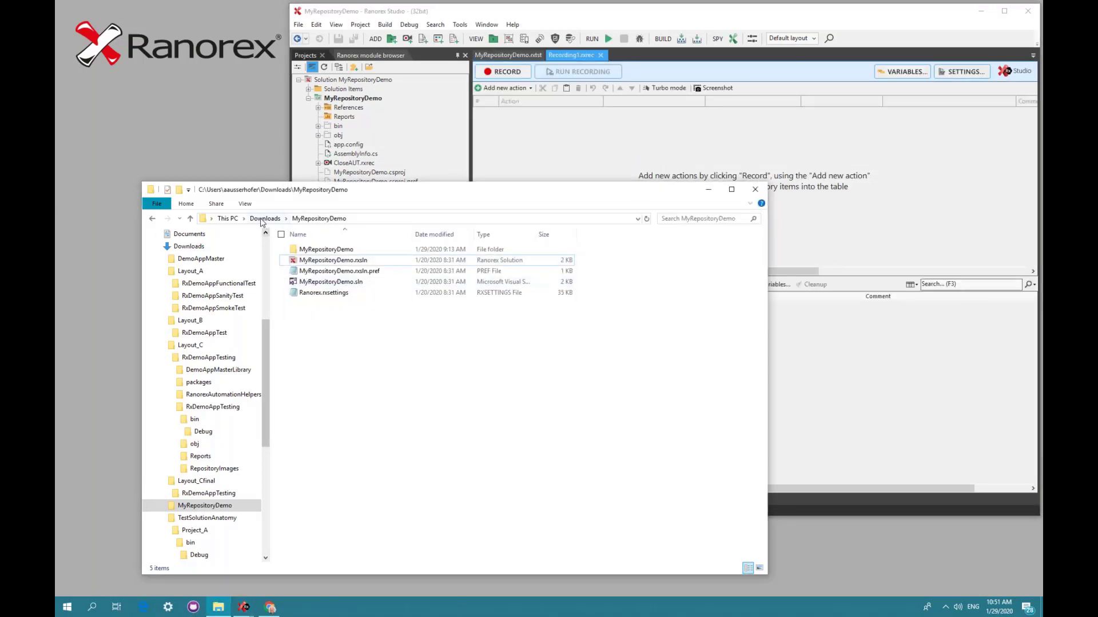
{"action": "double_click", "coordinate": [382, 335]}
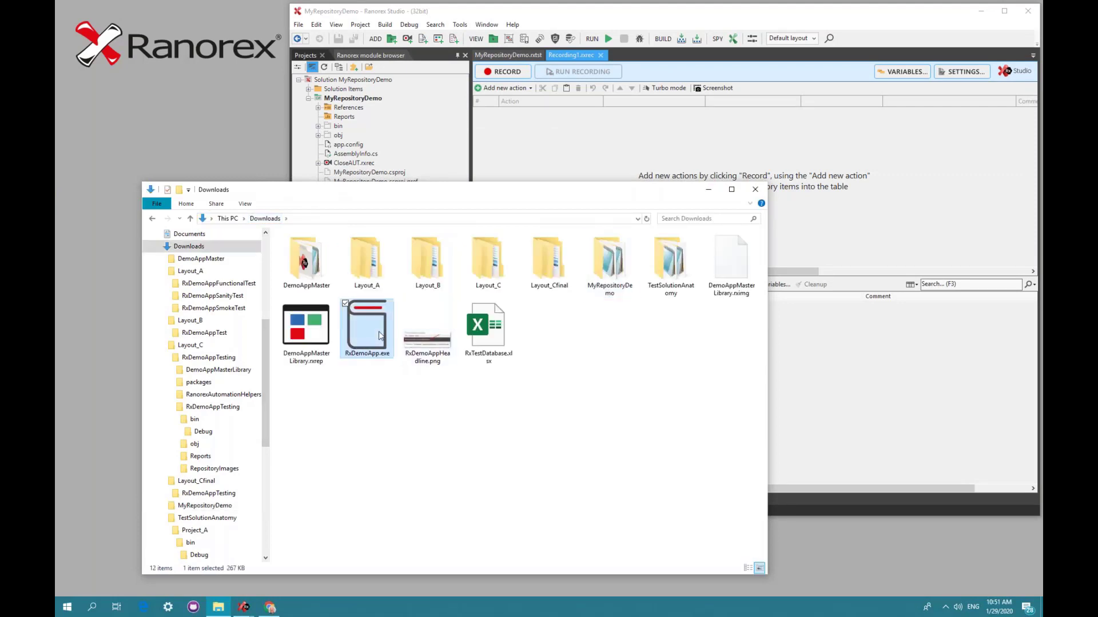
{"action": "left_click", "coordinate": [708, 190]}
{"action": "left_click_drag", "start_coordinate": [484, 131], "coordinate": [377, 304]}
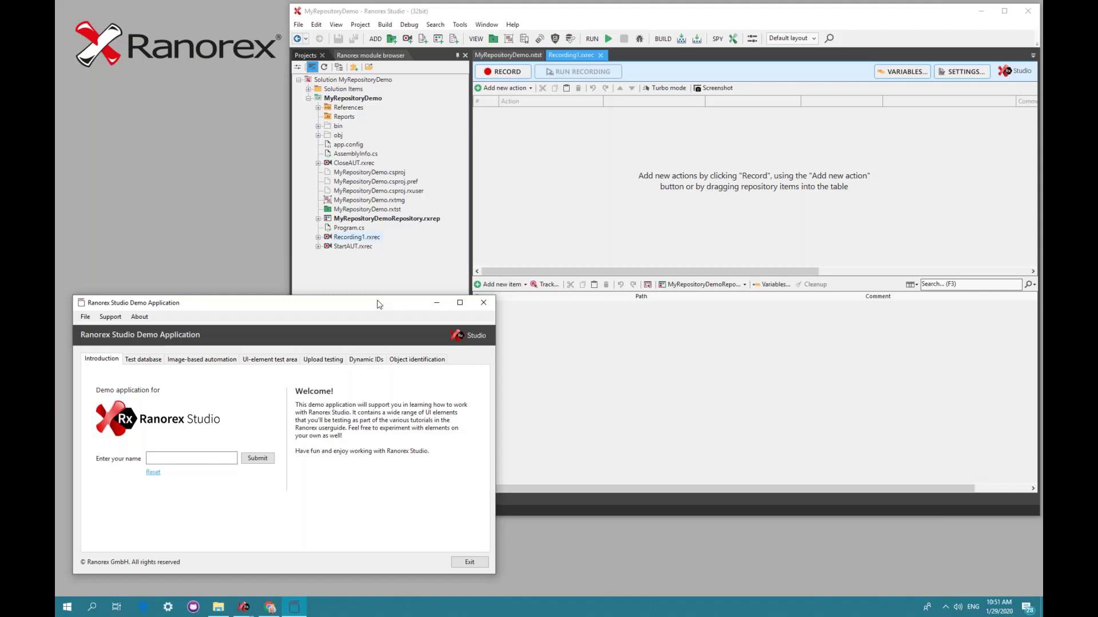
Track the demo application's 'Enter your name' text field into the repository and select the new EnterYourName item
{"action": "left_click", "coordinate": [543, 313]}
{"action": "left_click", "coordinate": [545, 287]}
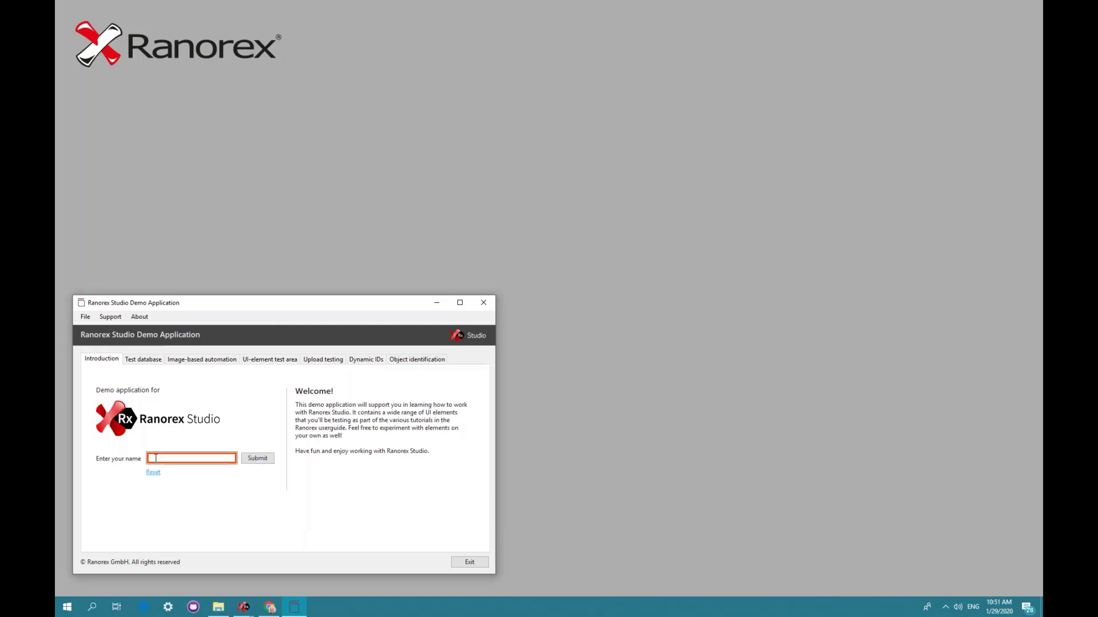
{"action": "left_click", "coordinate": [158, 458]}
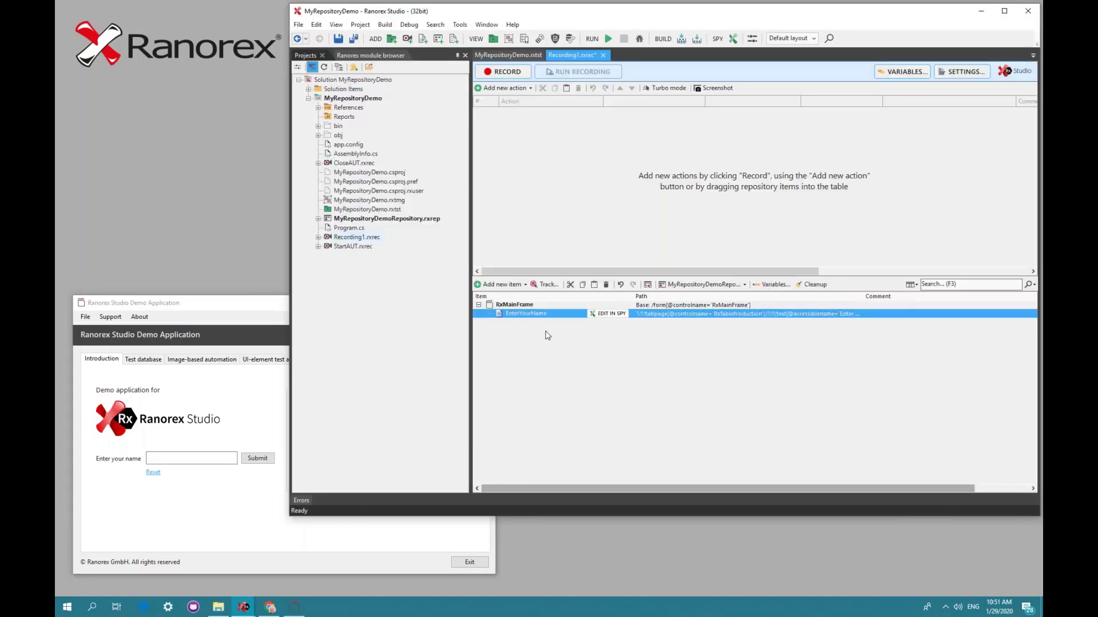
{"action": "left_click", "coordinate": [547, 336]}
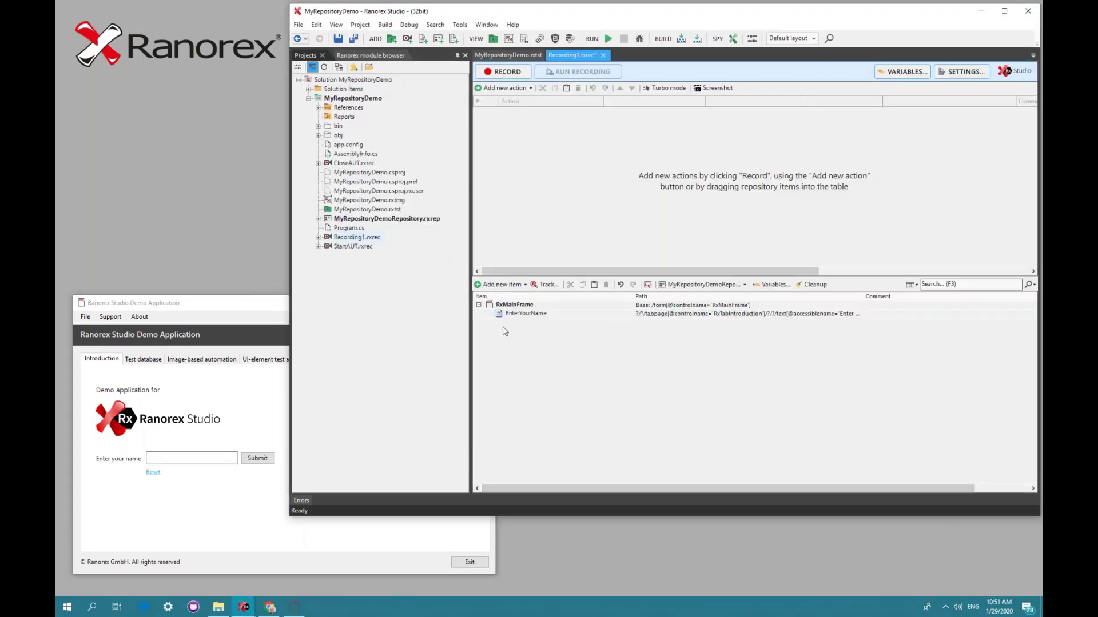
{"action": "left_click", "coordinate": [509, 315]}
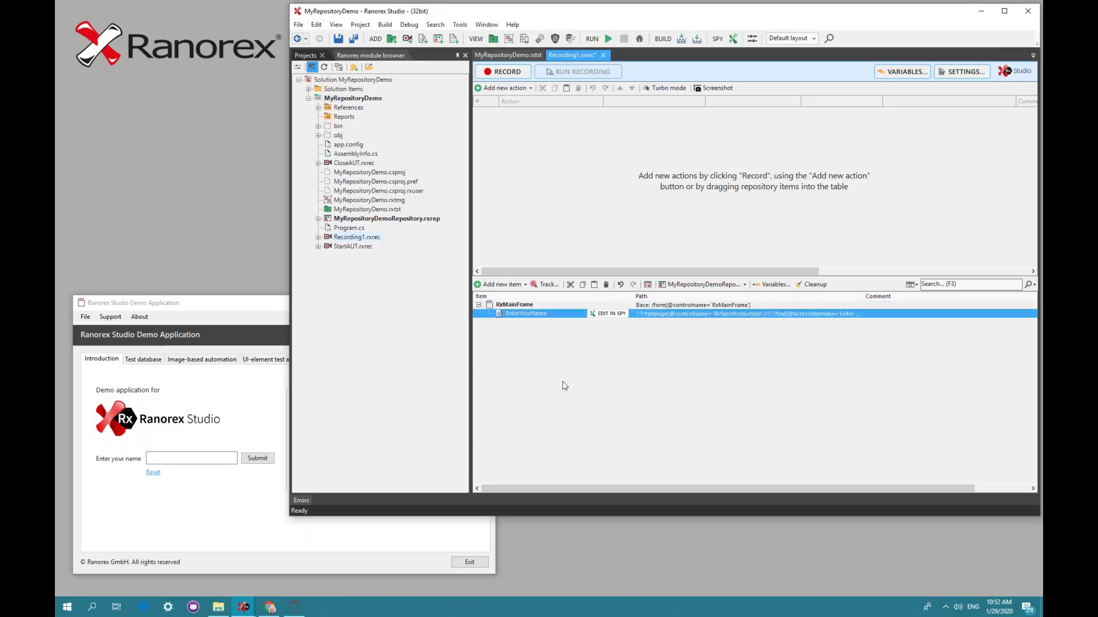
Track the Submit button and the Reset link of the demo application's Introduction tab into the repository
{"action": "left_click", "coordinate": [546, 284]}
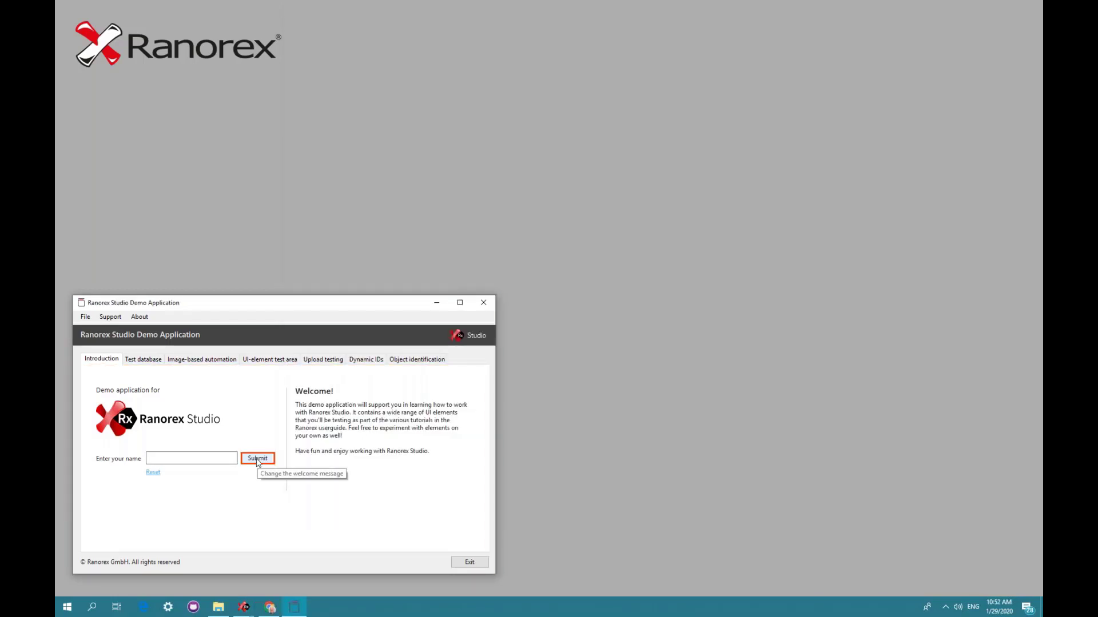
{"action": "left_click", "coordinate": [257, 458]}
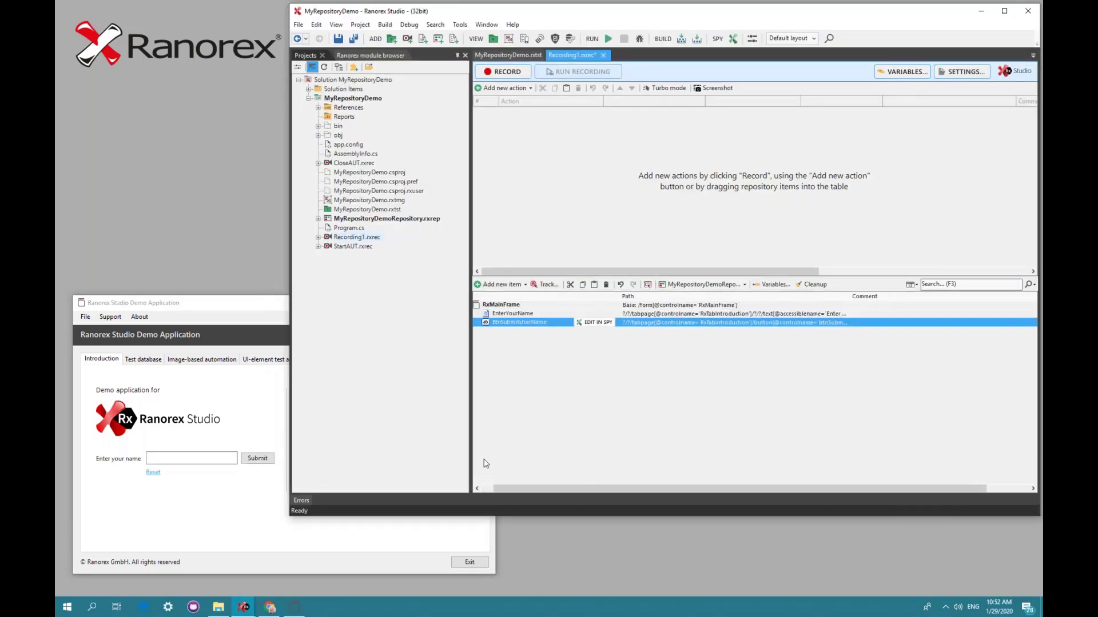
{"action": "left_click", "coordinate": [521, 331]}
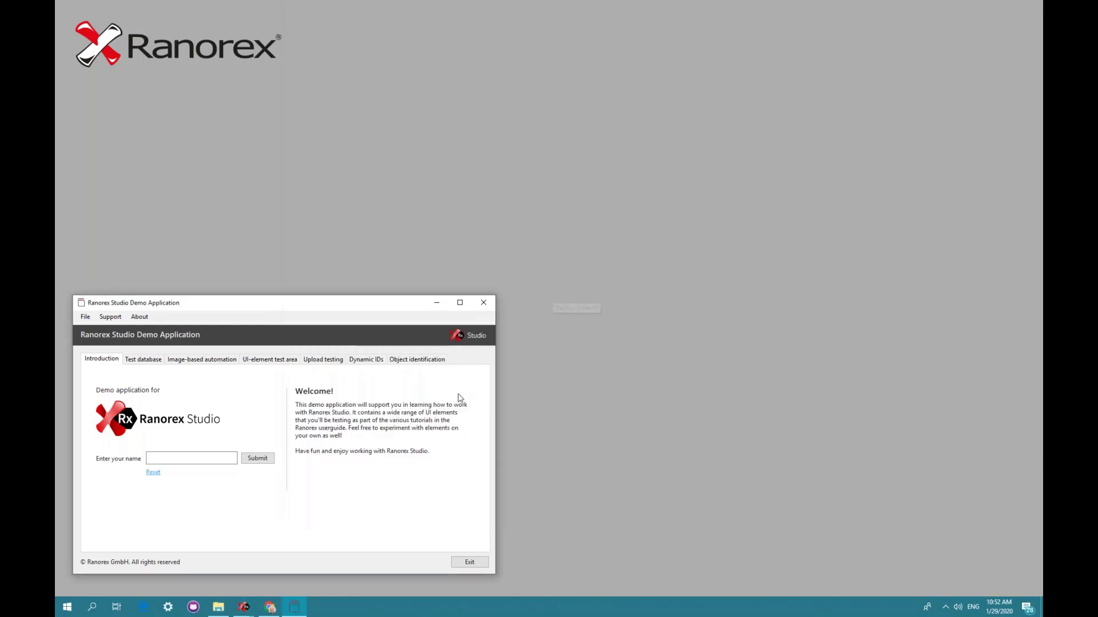
{"action": "left_click", "coordinate": [546, 285]}
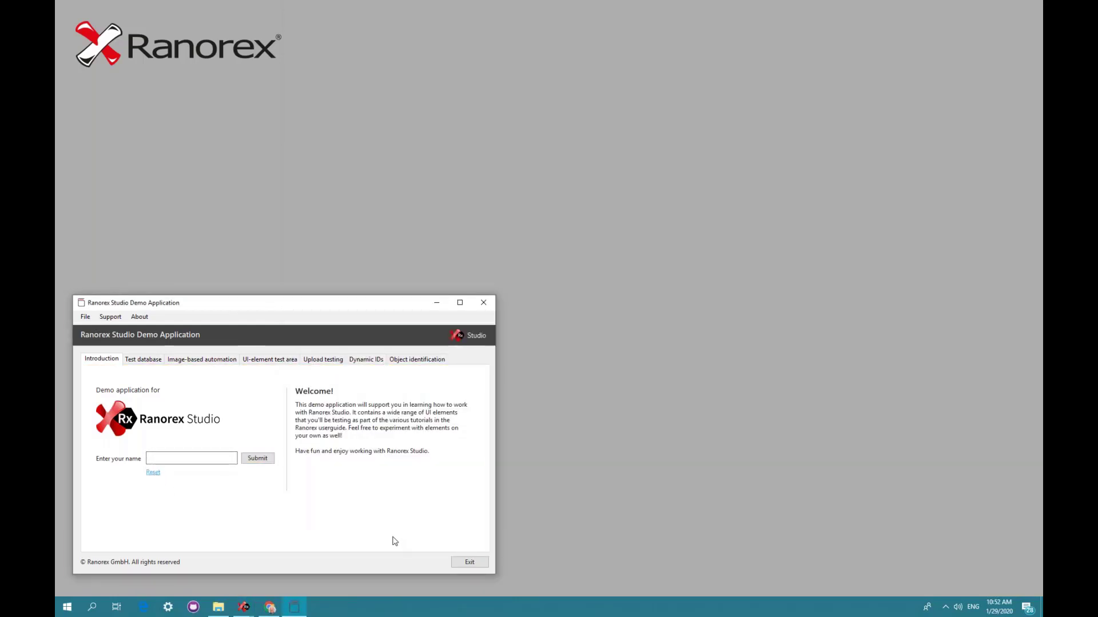
{"action": "key", "text": "Escape"}
{"action": "left_click_drag", "start_coordinate": [571, 486], "coordinate": [540, 483]}
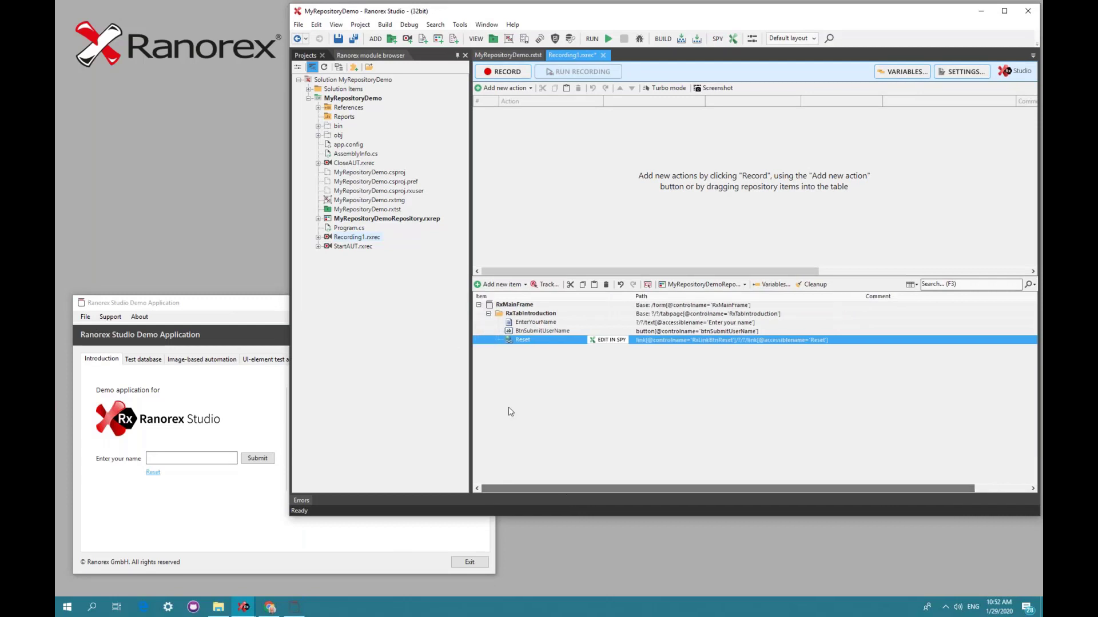
Examine the RxTabIntroduction folder in the repository and the paths of the elements nested in it
{"action": "left_click", "coordinate": [523, 315]}
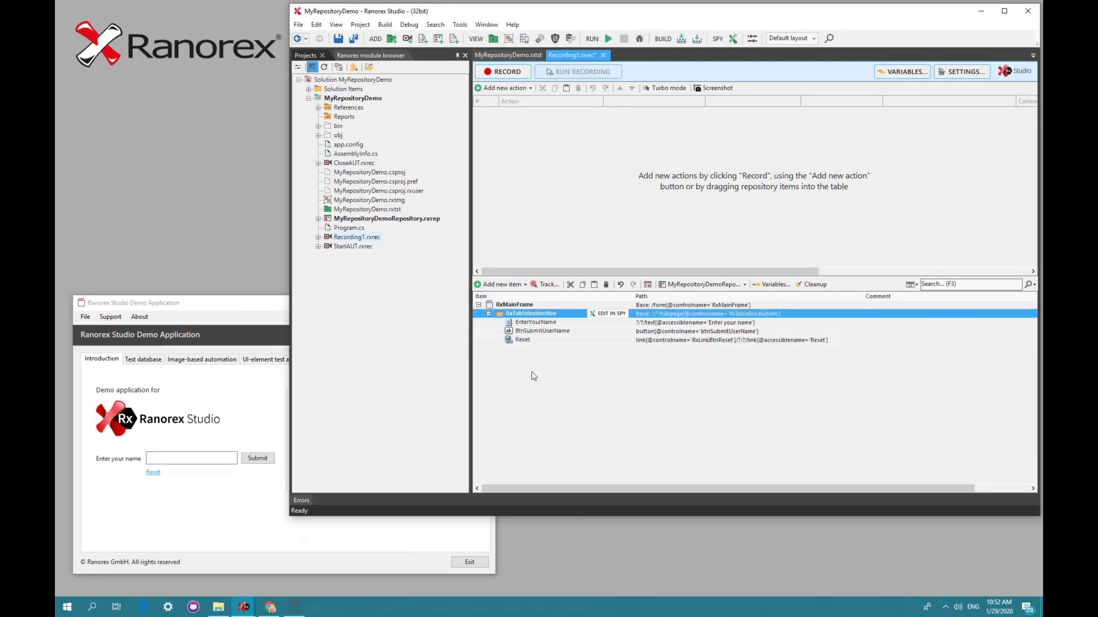
{"action": "left_click", "coordinate": [518, 315]}
{"action": "left_click", "coordinate": [534, 333]}
{"action": "left_click", "coordinate": [534, 333]}
{"action": "left_click", "coordinate": [588, 402]}
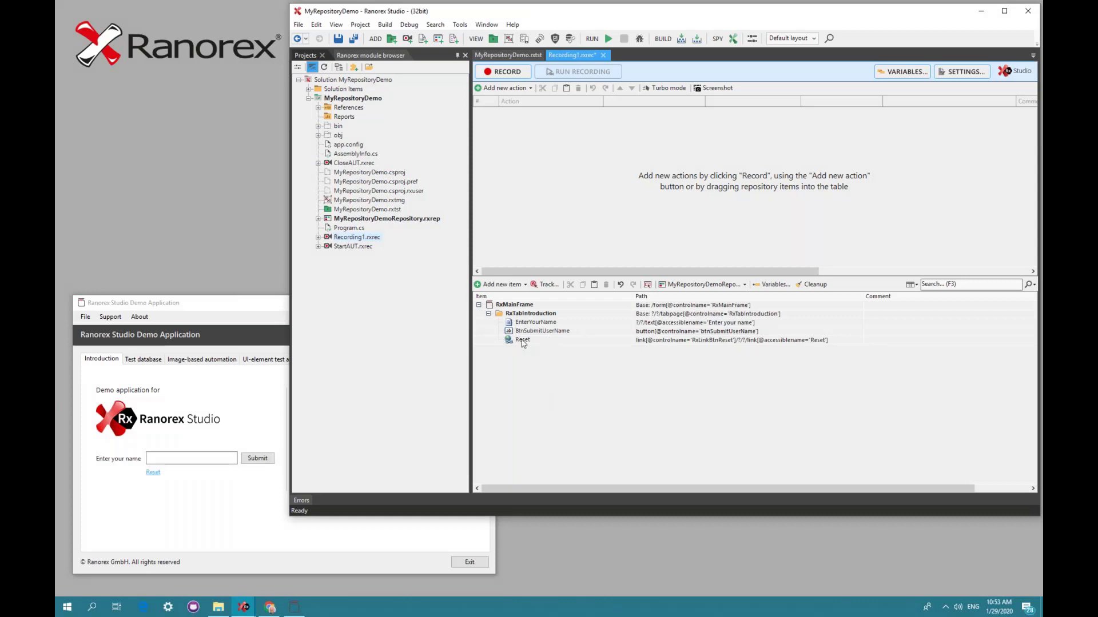
Close MyRepositoryDemo without saving its changes and open DemoAppMasterLibrary.rxrep from the Downloads folder in Ranorex Spy
{"action": "left_click", "coordinate": [1028, 11]}
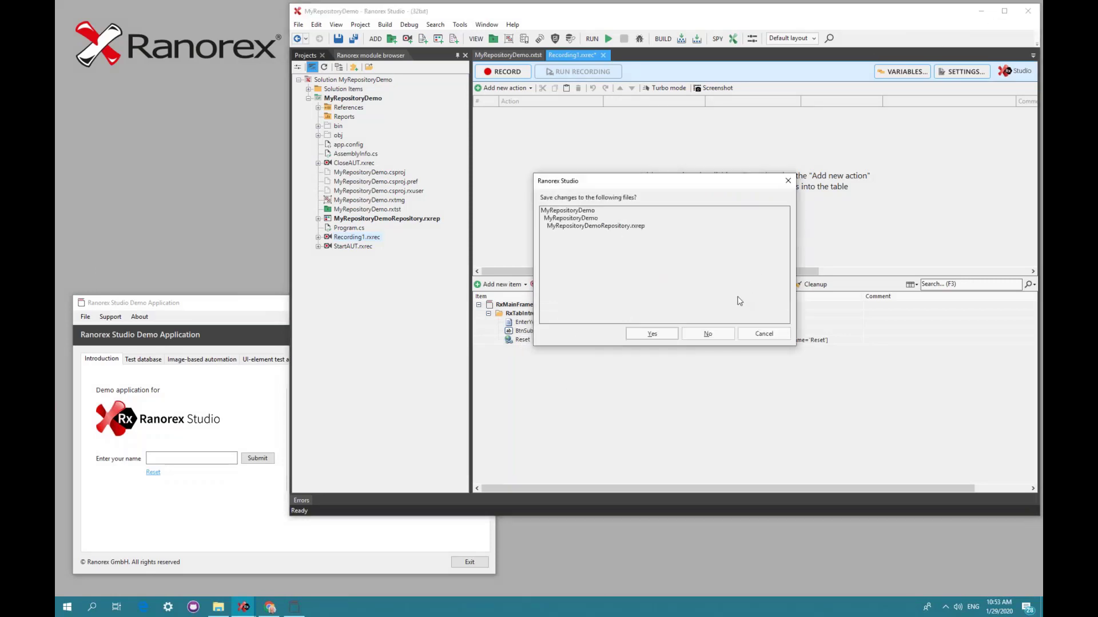
{"action": "left_click", "coordinate": [727, 338]}
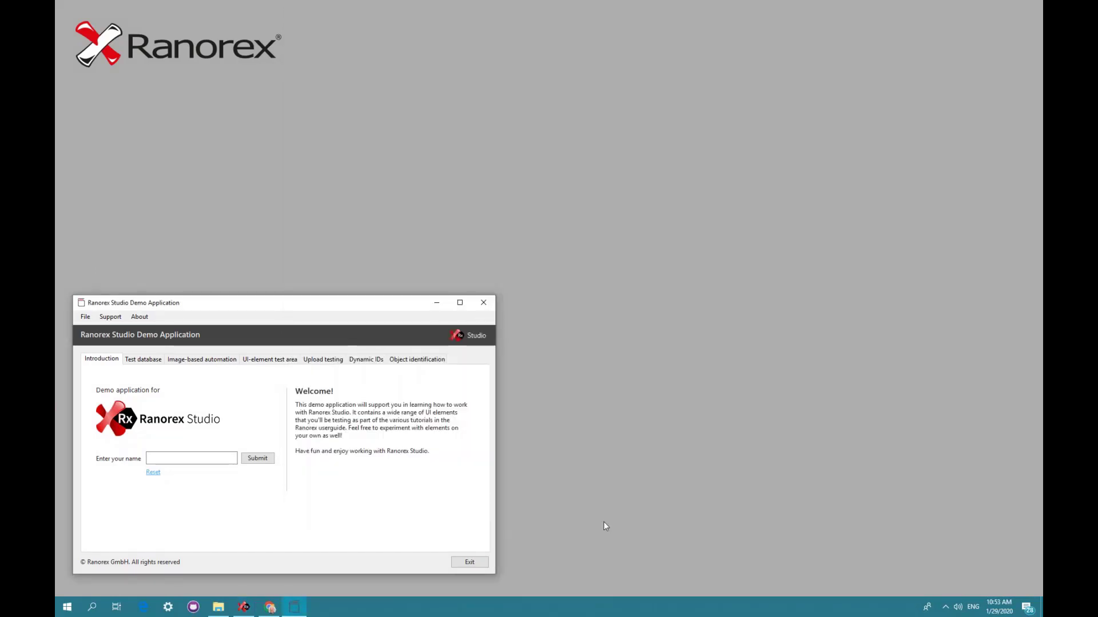
{"action": "left_click", "coordinate": [218, 608]}
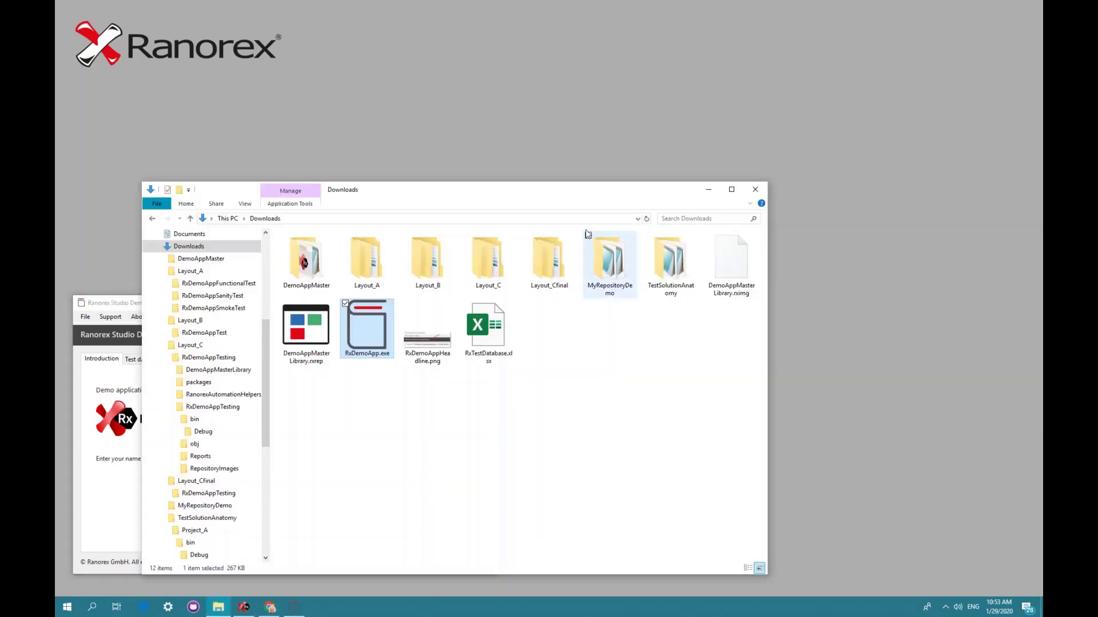
{"action": "left_click_drag", "start_coordinate": [578, 191], "coordinate": [846, 136]}
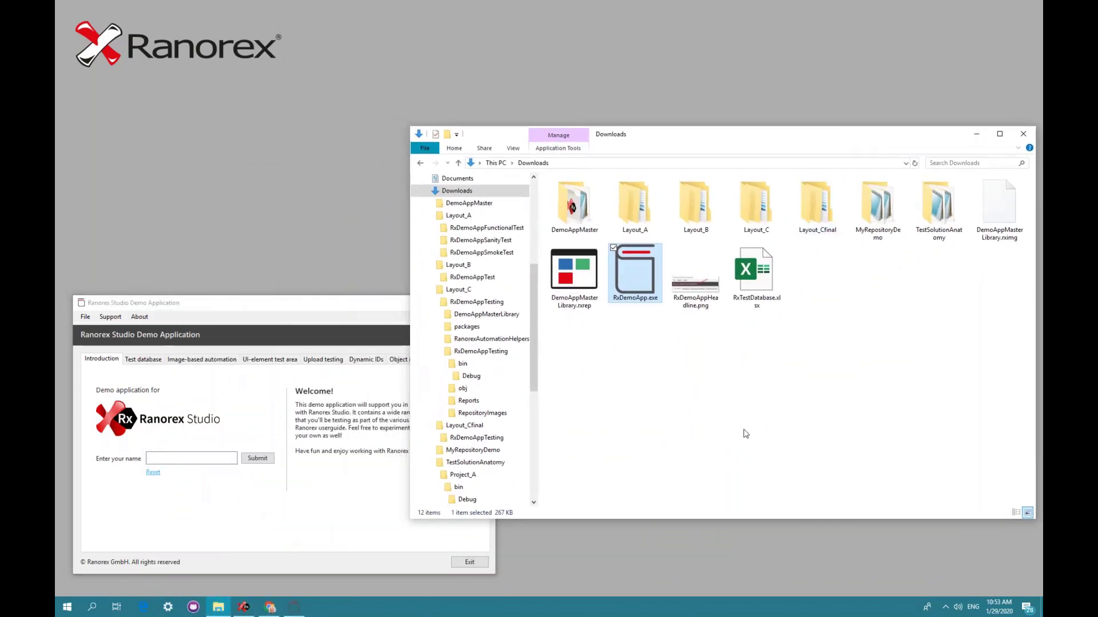
{"action": "left_click", "coordinate": [714, 412]}
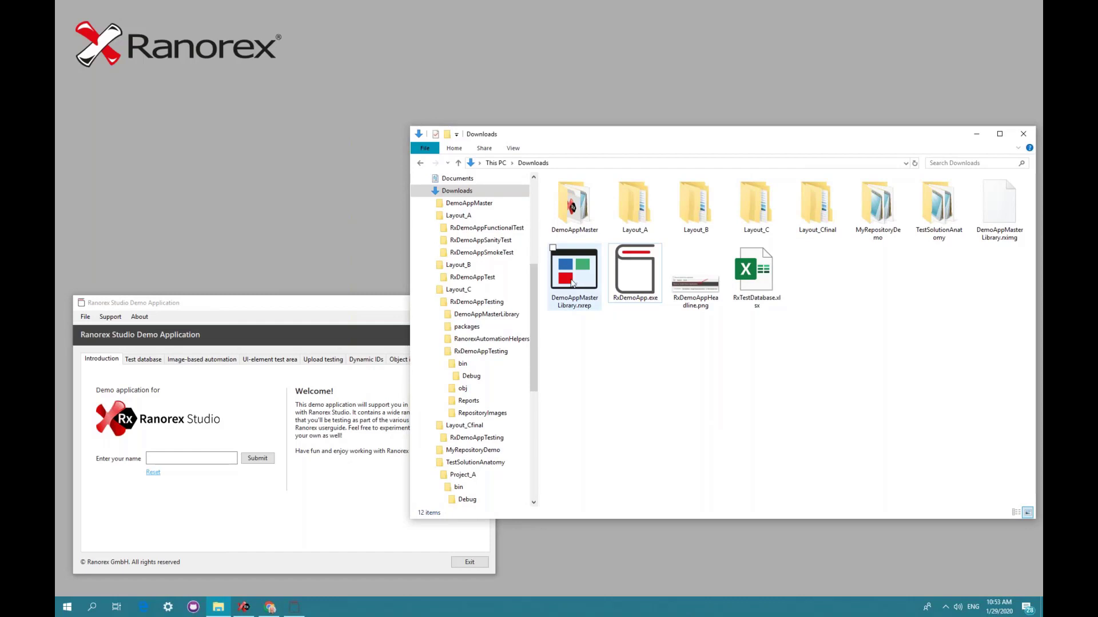
{"action": "double_click", "coordinate": [571, 279]}
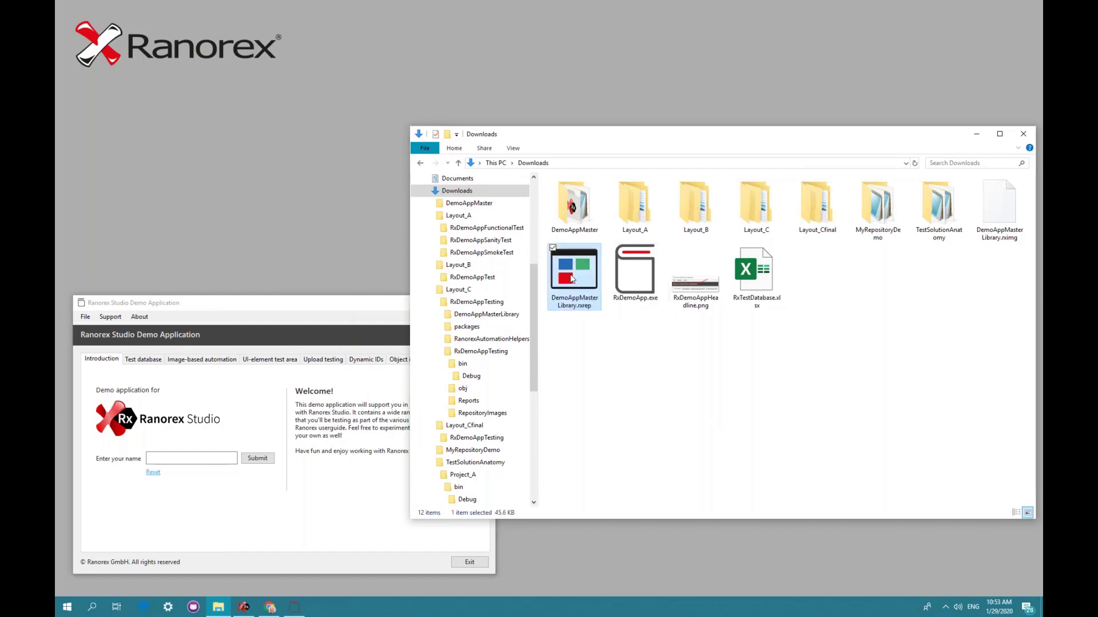
{"action": "left_click", "coordinate": [977, 133]}
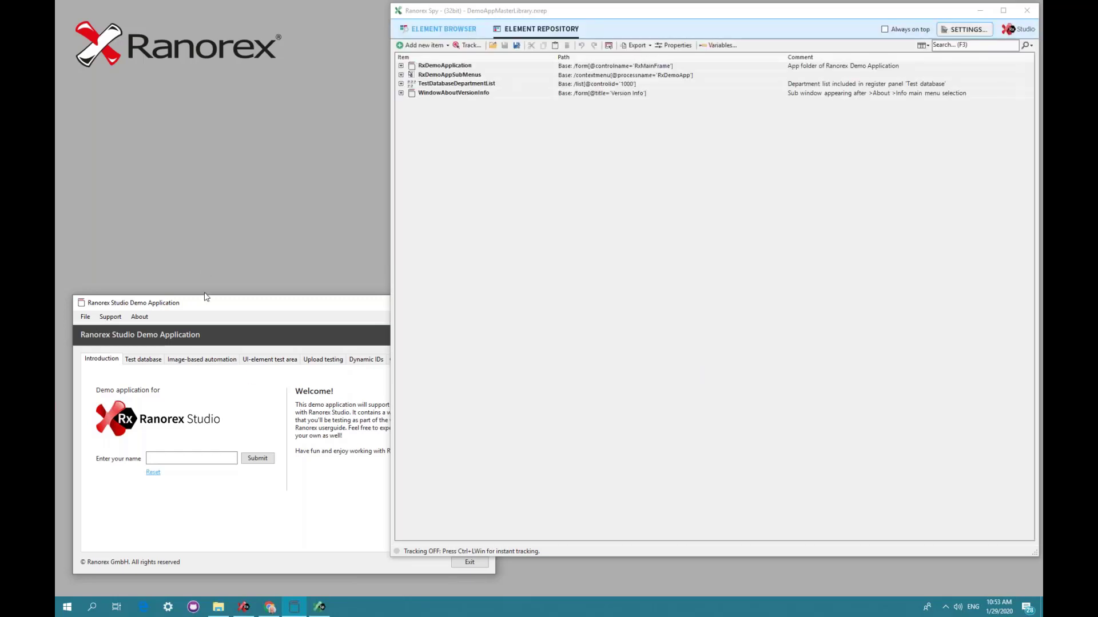
Examine how RxDemoApplication is structured in the repository, expanding its MainMenu and Introduction folders
{"action": "left_click", "coordinate": [218, 309]}
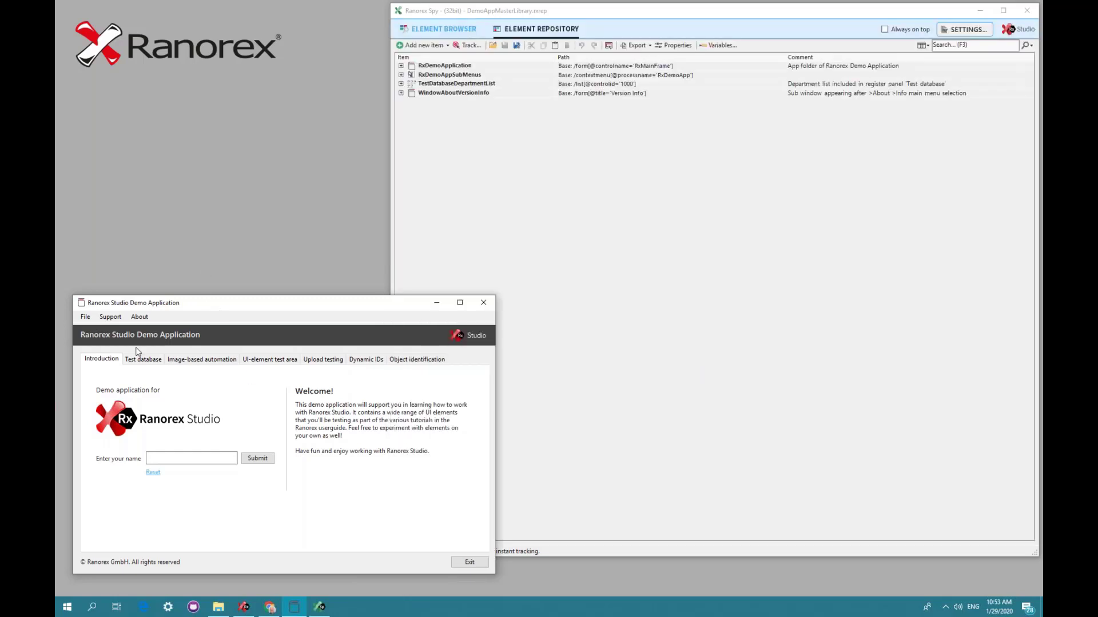
{"action": "left_click", "coordinate": [587, 277]}
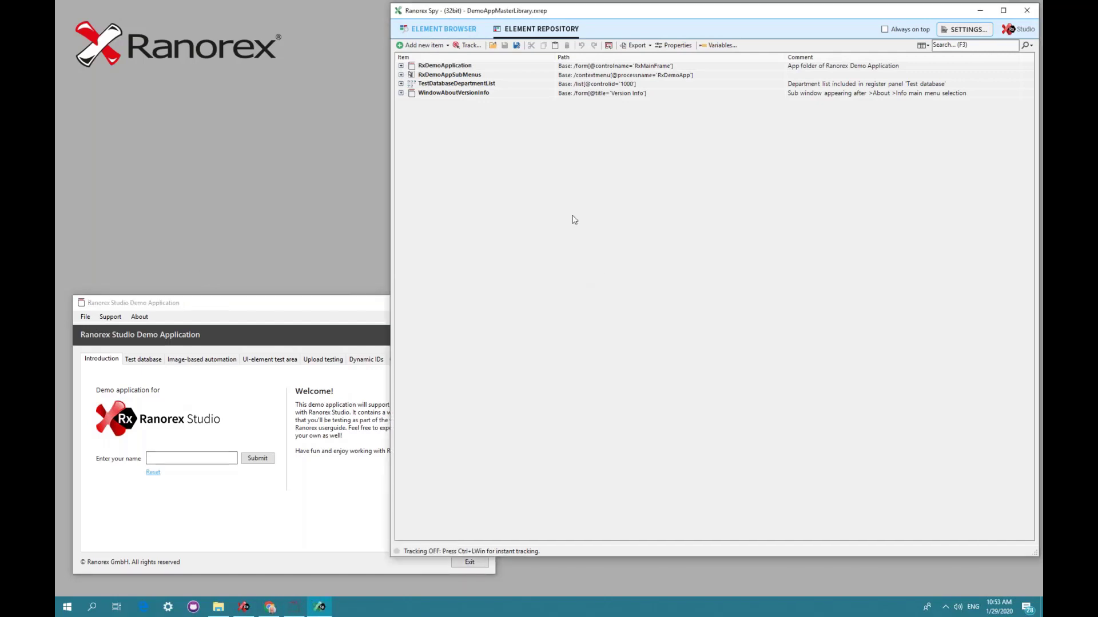
{"action": "left_click", "coordinate": [401, 65]}
{"action": "left_click", "coordinate": [410, 74]}
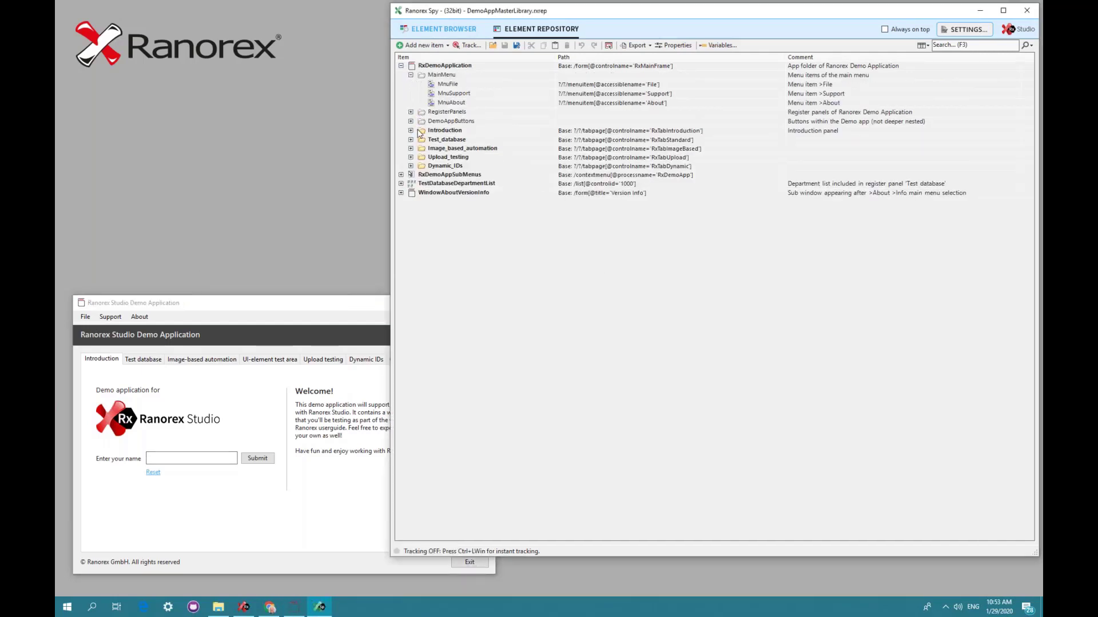
{"action": "left_click", "coordinate": [411, 131]}
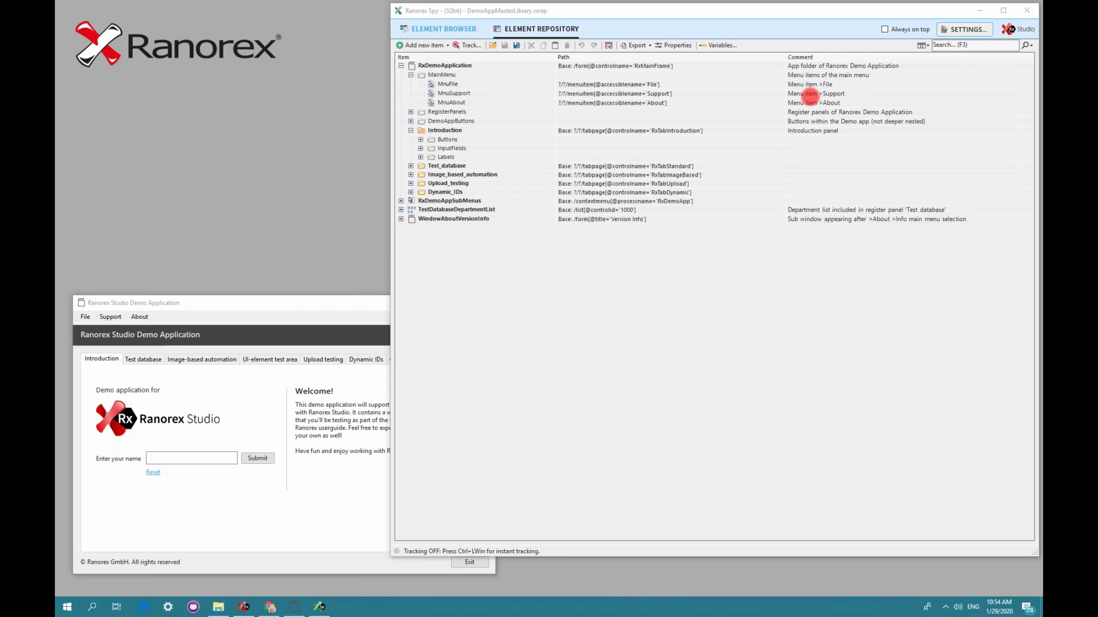
{"action": "left_click", "coordinate": [651, 290]}
Expand the Introduction folder's Buttons, InputFields and Labels, and review the comments on DemoAppButtons and BtnReset
{"action": "left_click", "coordinate": [421, 140]}
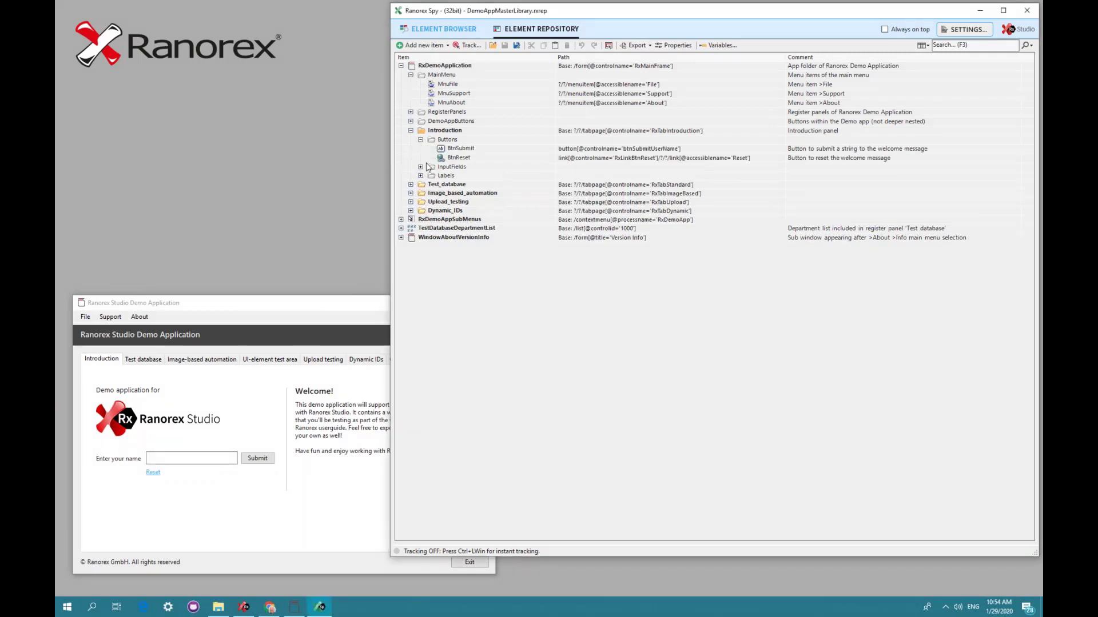
{"action": "left_click", "coordinate": [420, 167]}
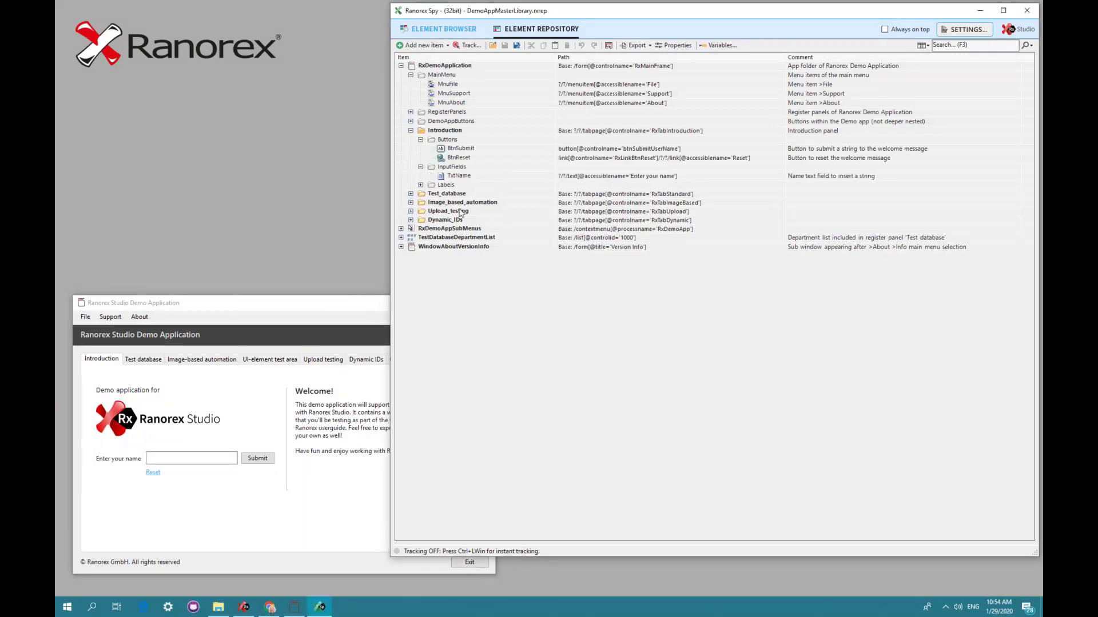
{"action": "left_click", "coordinate": [420, 185]}
{"action": "left_click", "coordinate": [810, 121]}
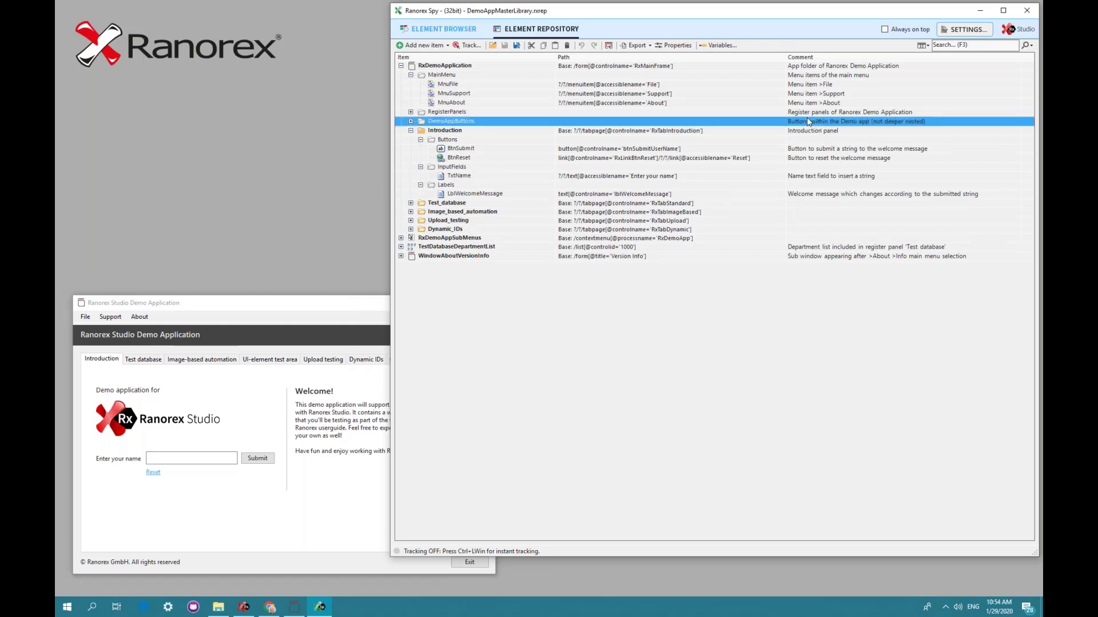
{"action": "left_click", "coordinate": [813, 158]}
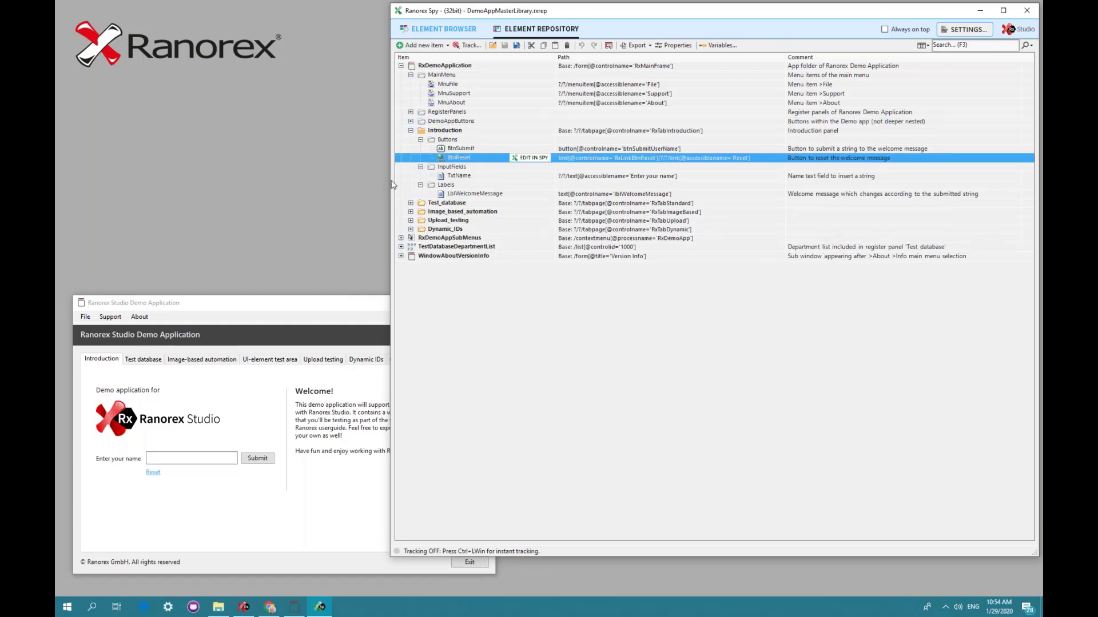
Expand Test_database and RegisterPanels in the repository, and examine the parametrized path of the Register item based on $varRegister
{"action": "left_click", "coordinate": [455, 167]}
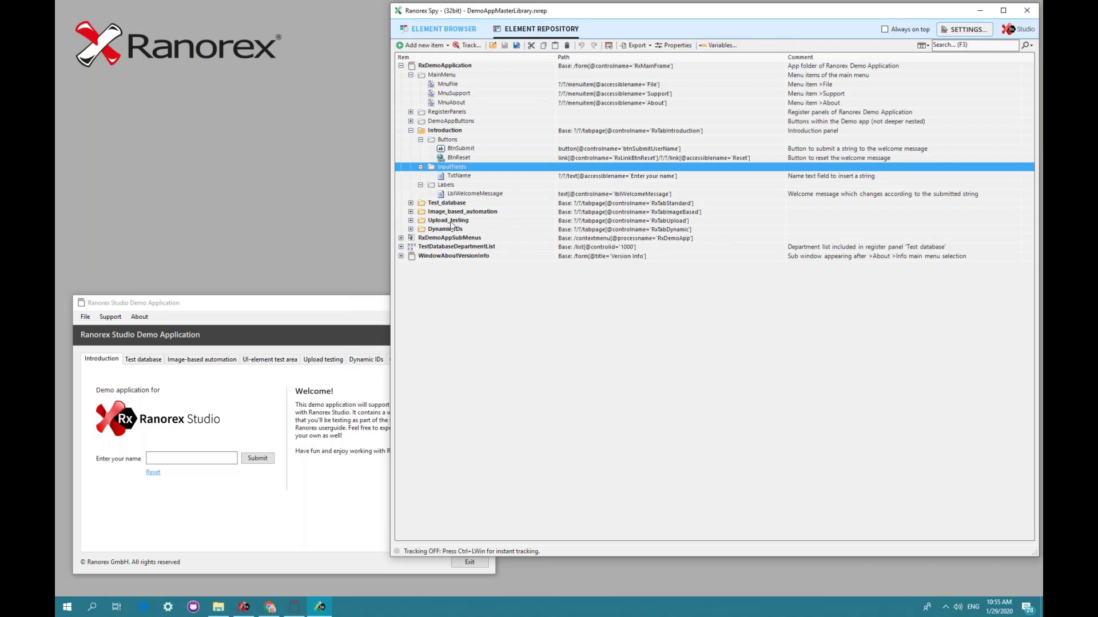
{"action": "left_click", "coordinate": [411, 203]}
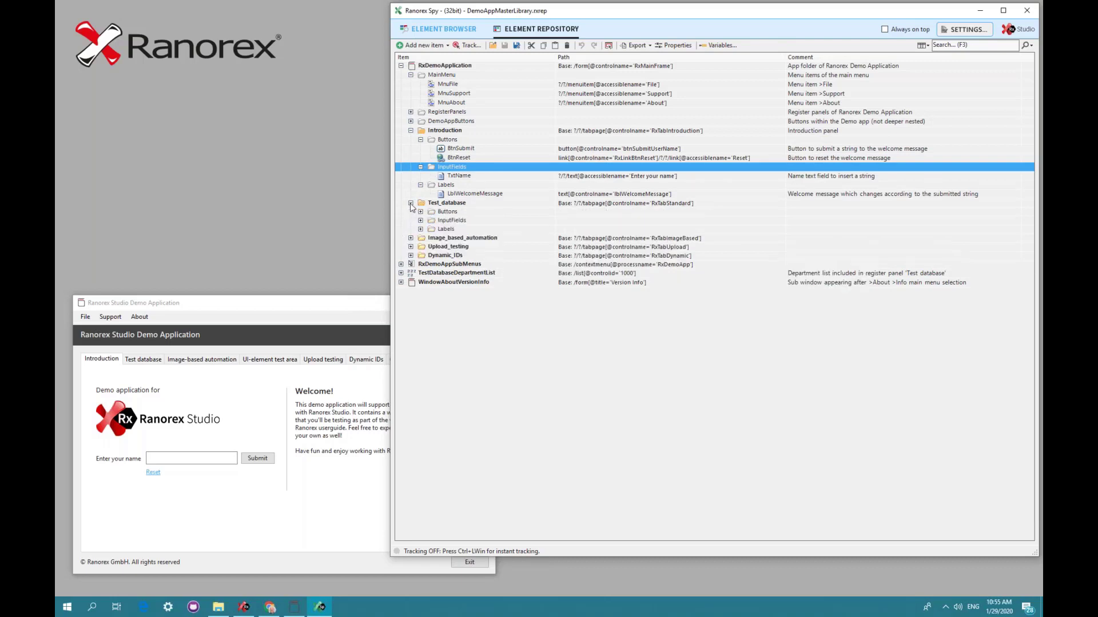
{"action": "left_click", "coordinate": [410, 113]}
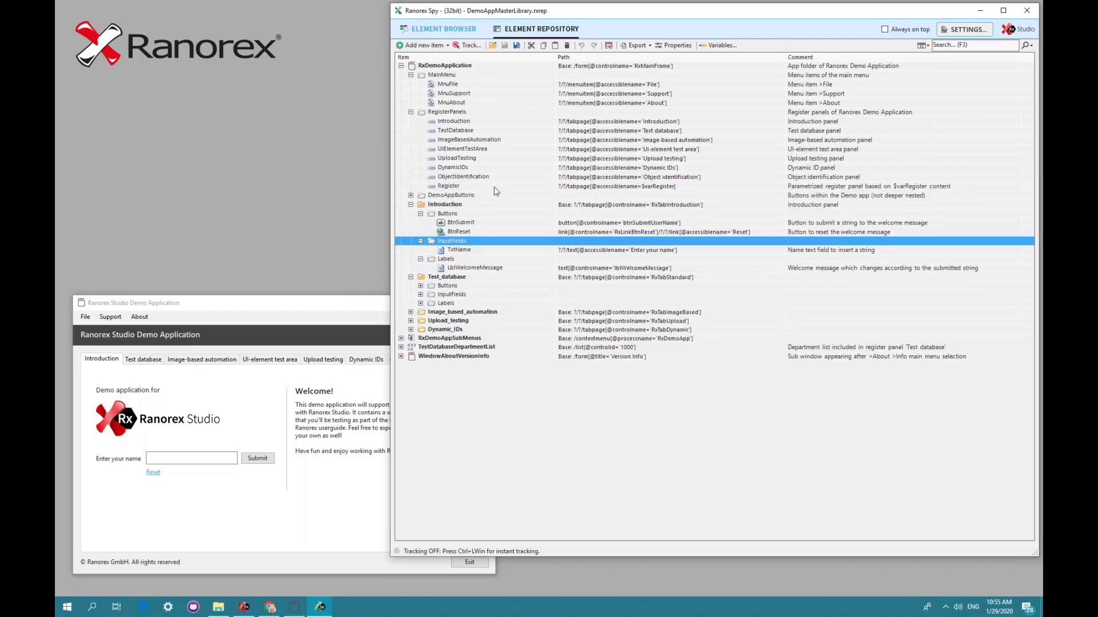
{"action": "left_click", "coordinate": [447, 188]}
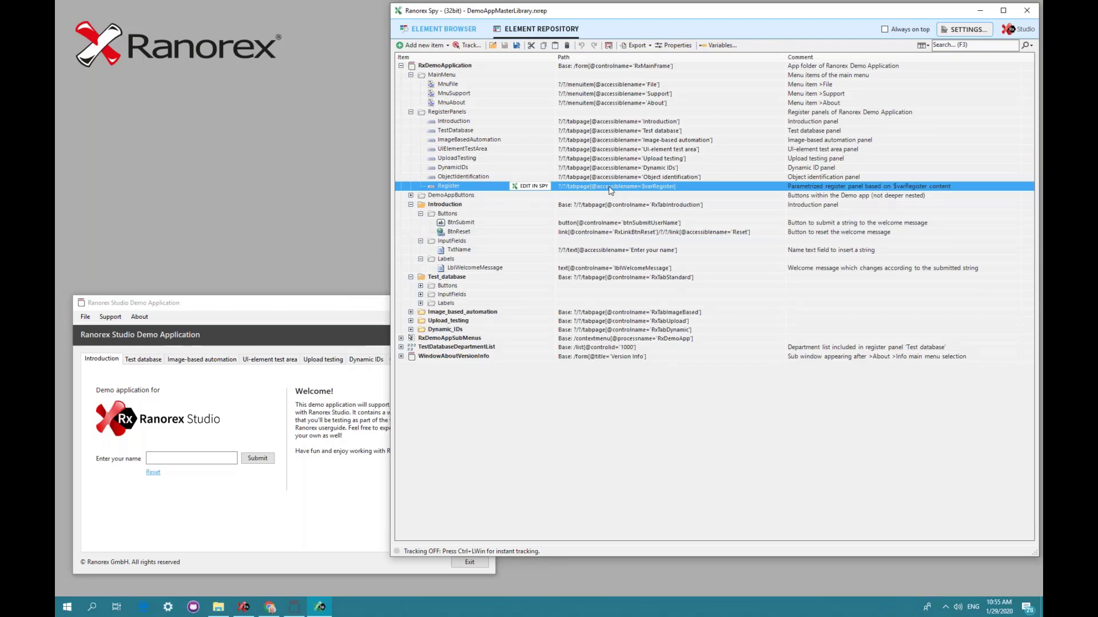
{"action": "left_click", "coordinate": [926, 1]}
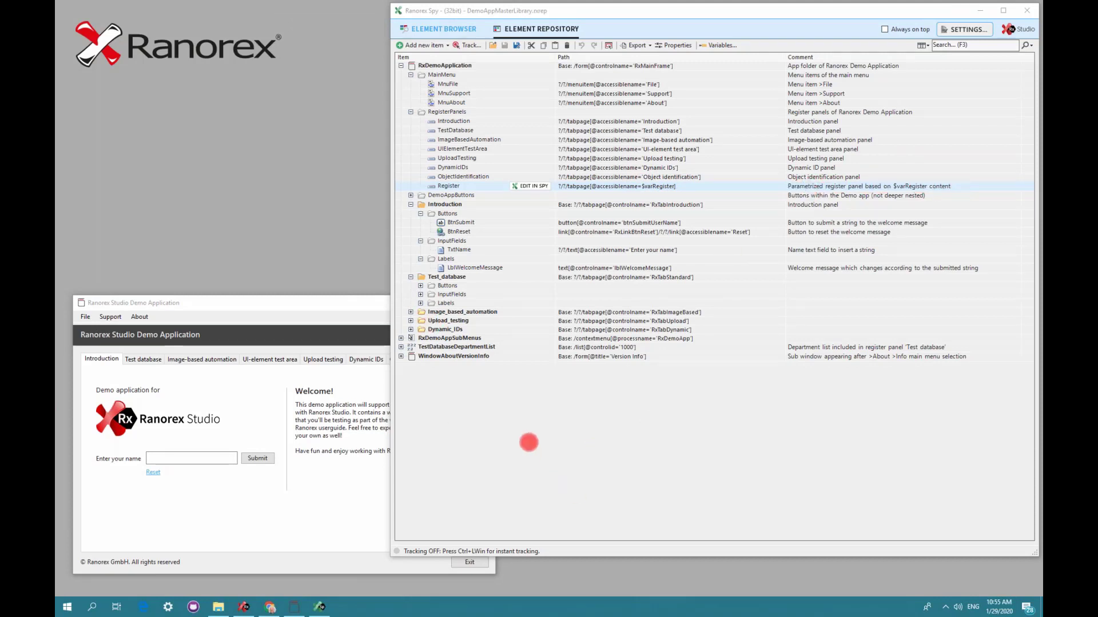
{"action": "left_click", "coordinate": [587, 466]}
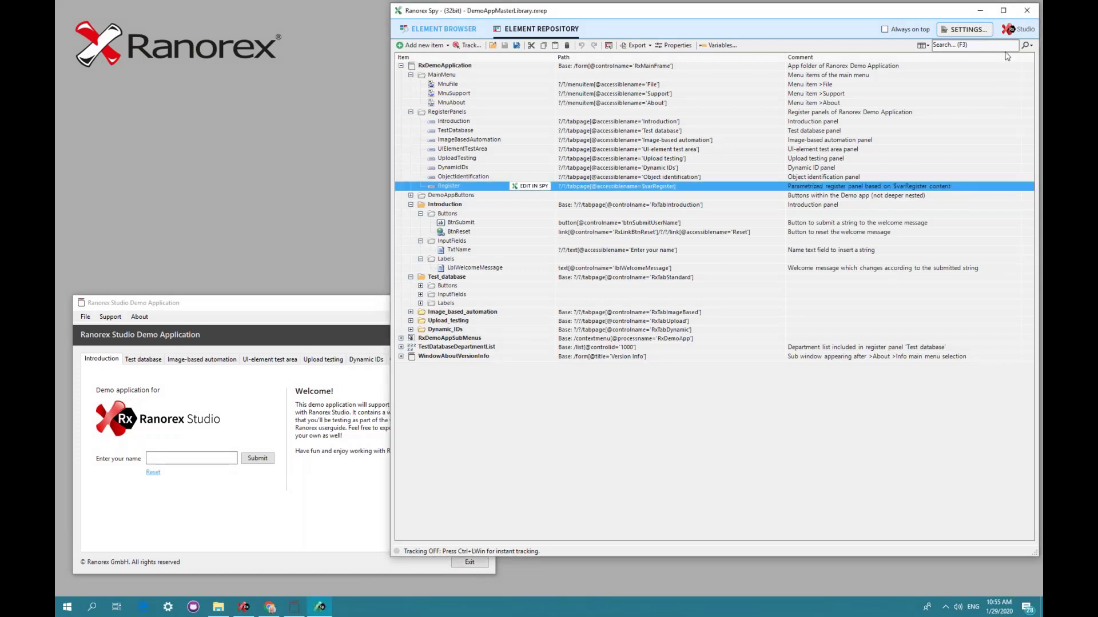
Close the Spy repository, the TestSolutionAnatomy solution with its changes saved, and the demo application
{"action": "left_click", "coordinate": [1024, 10]}
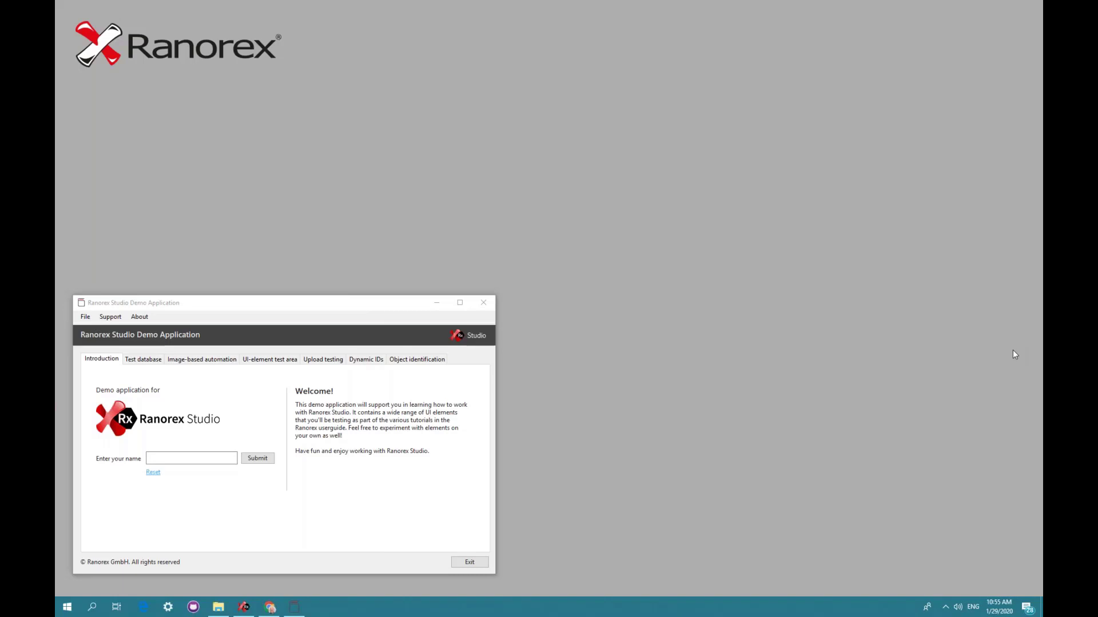
{"action": "left_click", "coordinate": [246, 609]}
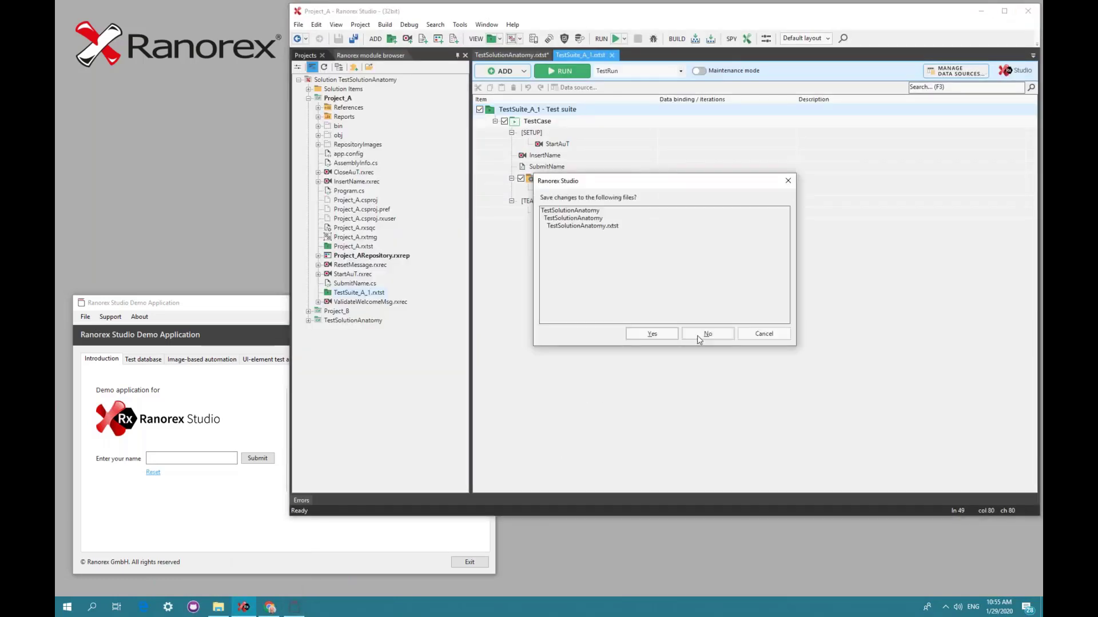
{"action": "left_click", "coordinate": [652, 334]}
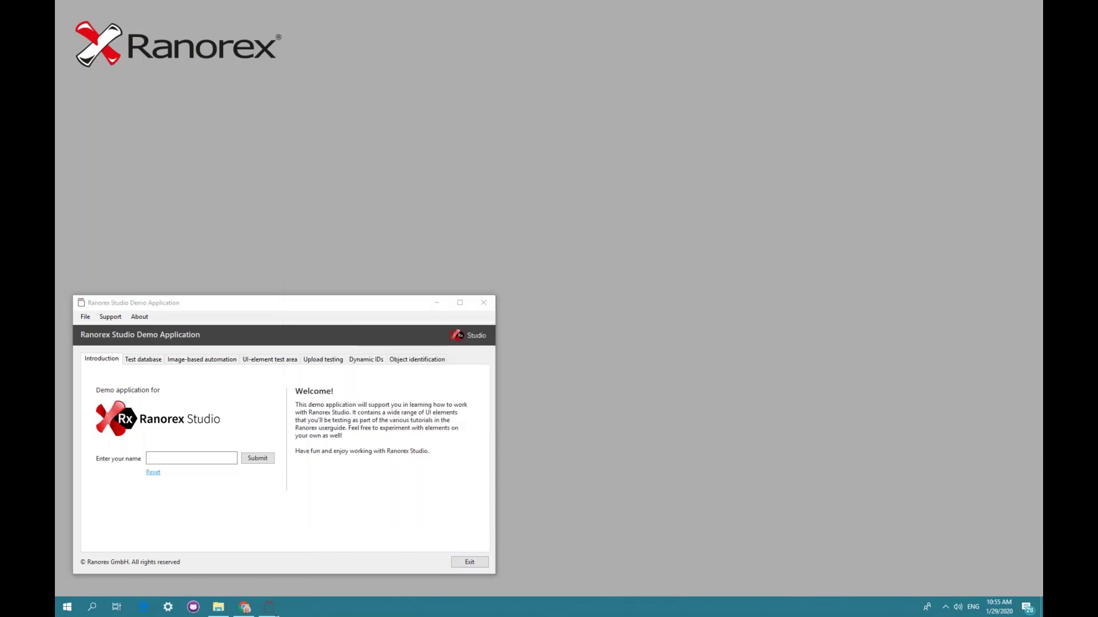
{"action": "left_click", "coordinate": [483, 303]}
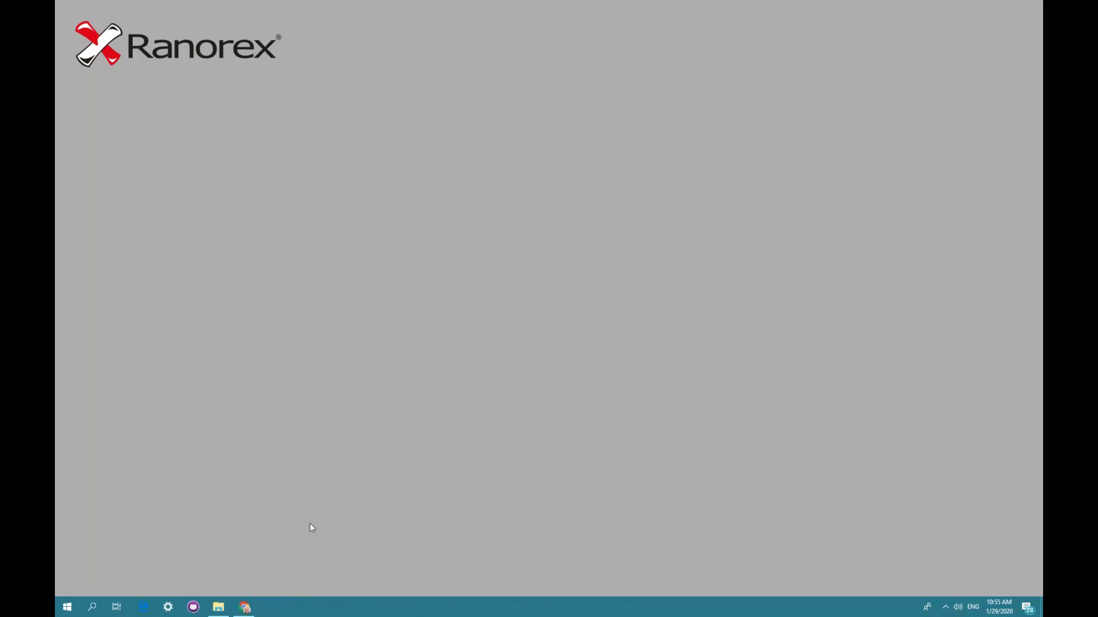
Open MyRepositoryDemo.rxsln from the MyRepositoryDemo folder in Downloads, and locate MyRepositoryDemoRepository.rxrep in its project
{"action": "left_click", "coordinate": [219, 605]}
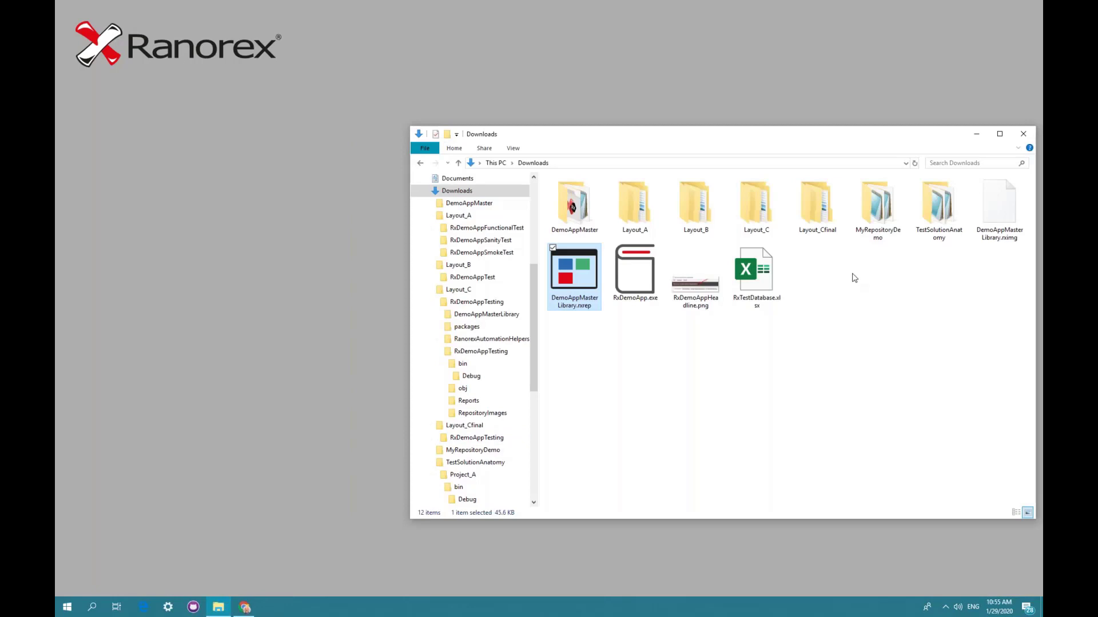
{"action": "double_click", "coordinate": [877, 208]}
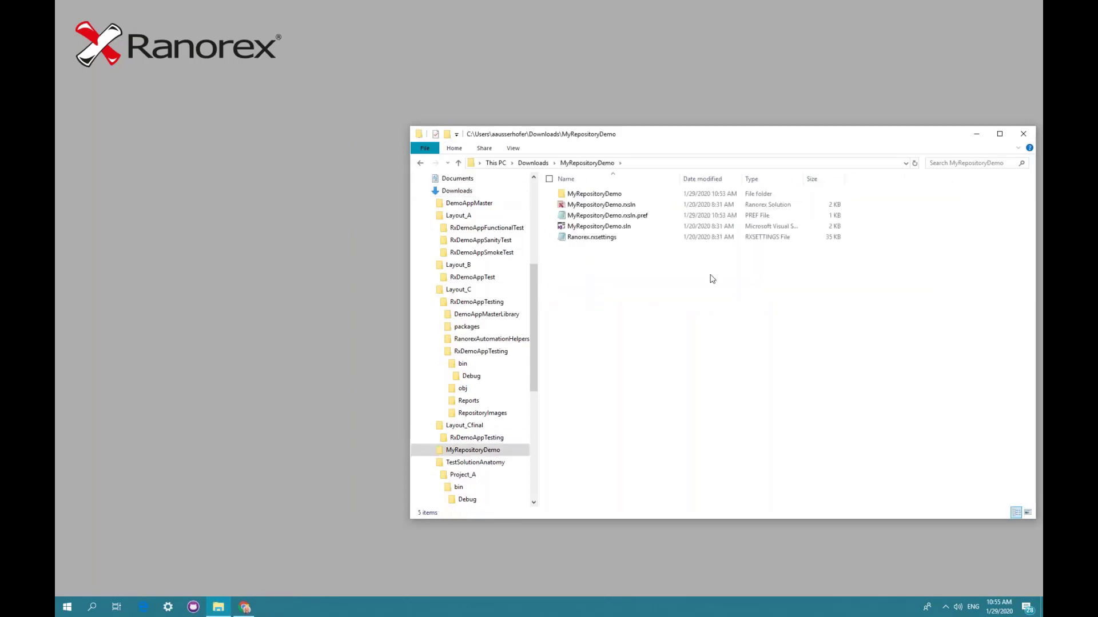
{"action": "double_click", "coordinate": [587, 208]}
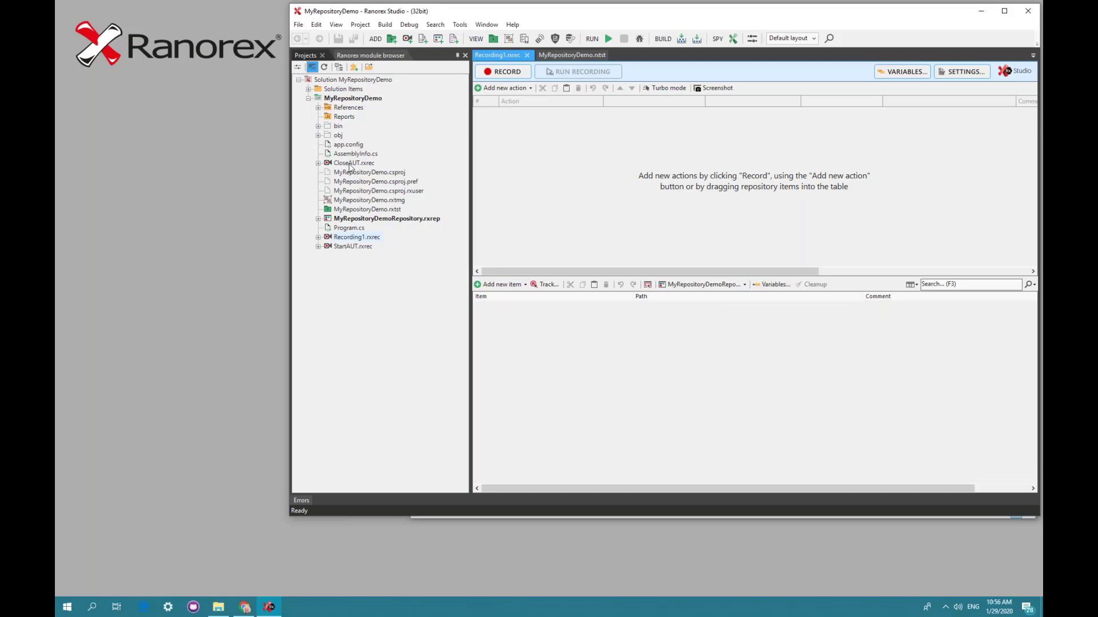
{"action": "left_click", "coordinate": [345, 81]}
{"action": "left_click", "coordinate": [348, 98]}
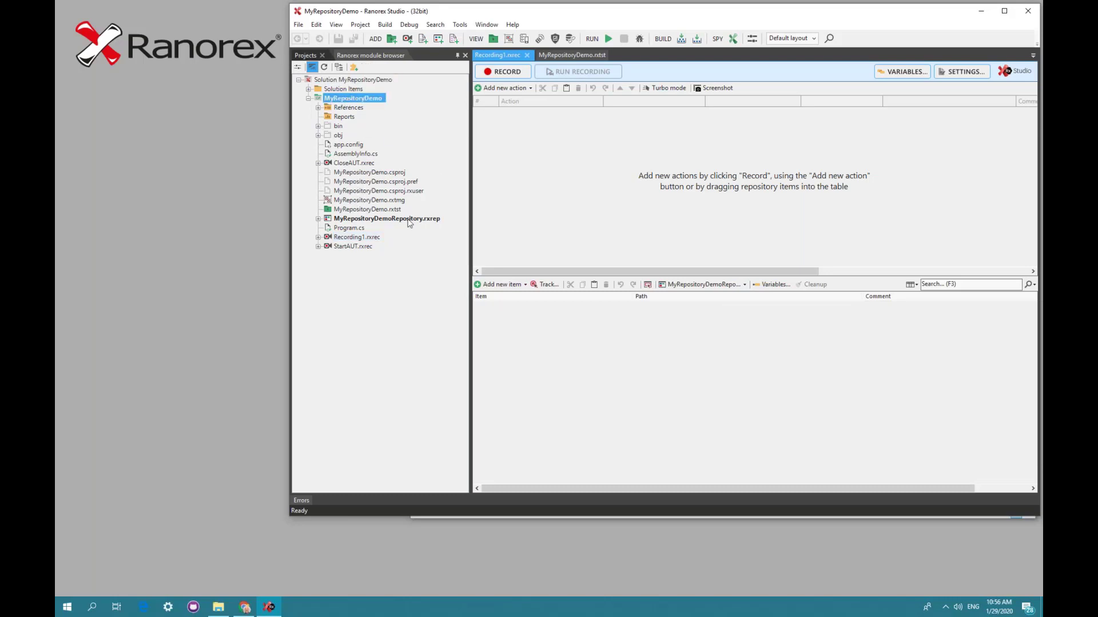
{"action": "left_click", "coordinate": [375, 220]}
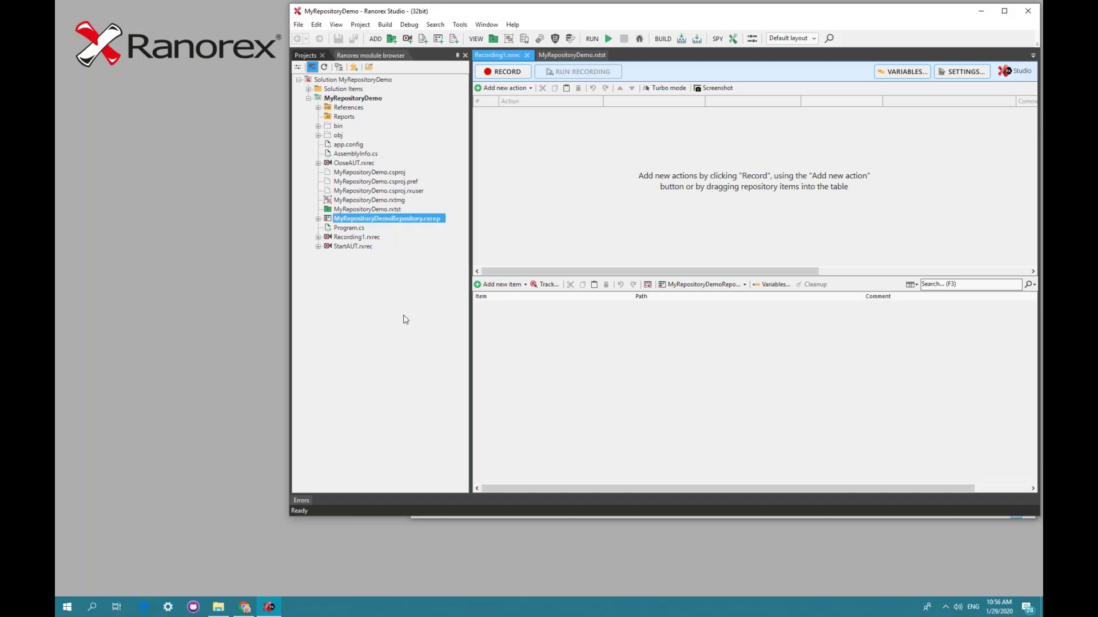
Try opening DemoAppMasterLibrary.rxrep from Downloads as the repository of Recording1, review the options for resolving the missing reference, and cancel
{"action": "left_click", "coordinate": [744, 284]}
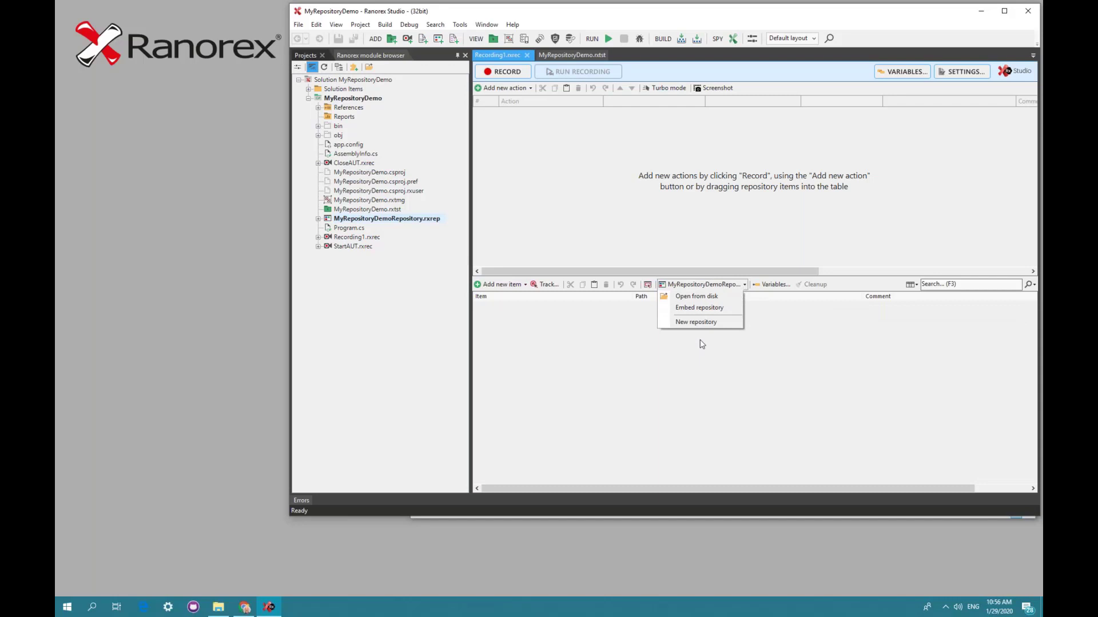
{"action": "left_click", "coordinate": [682, 298]}
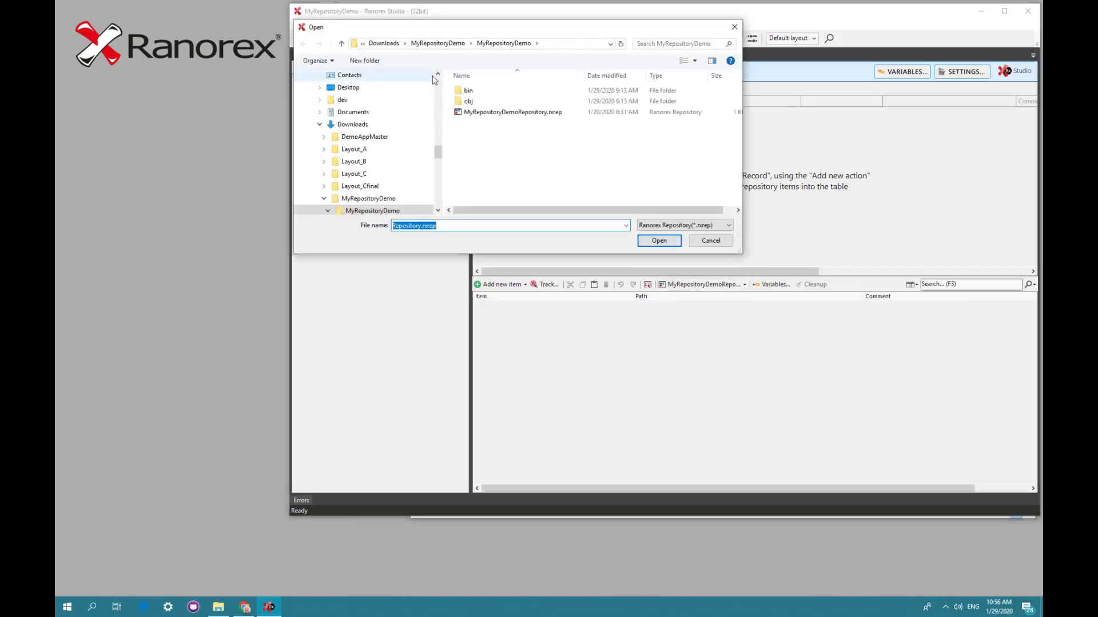
{"action": "left_click", "coordinate": [384, 43]}
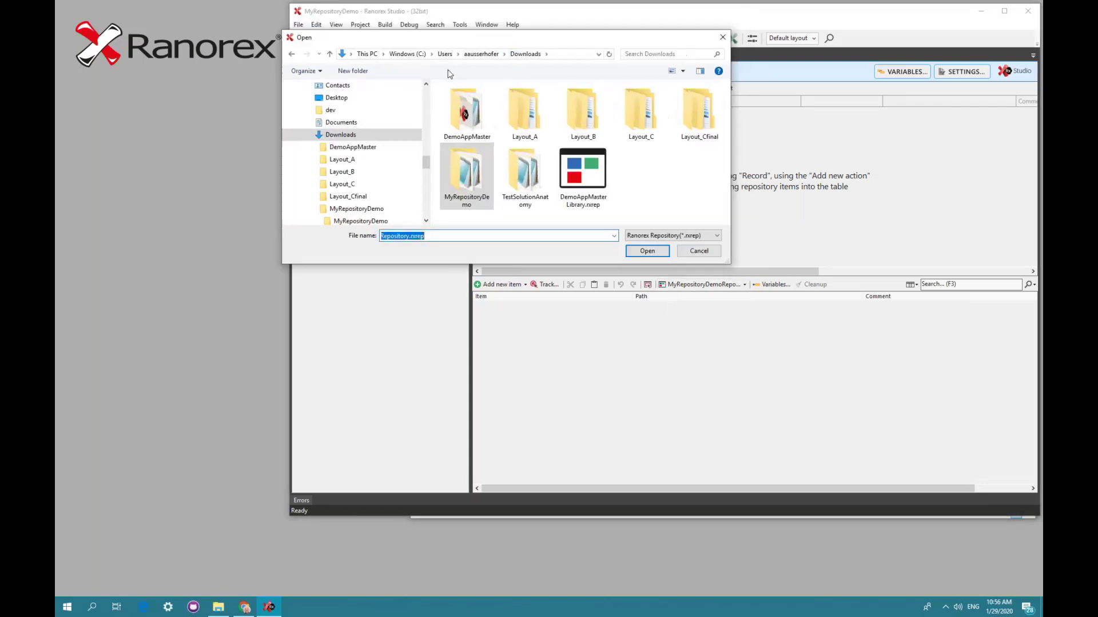
{"action": "left_click_drag", "start_coordinate": [508, 28], "coordinate": [362, 139]}
{"action": "left_click", "coordinate": [450, 275]}
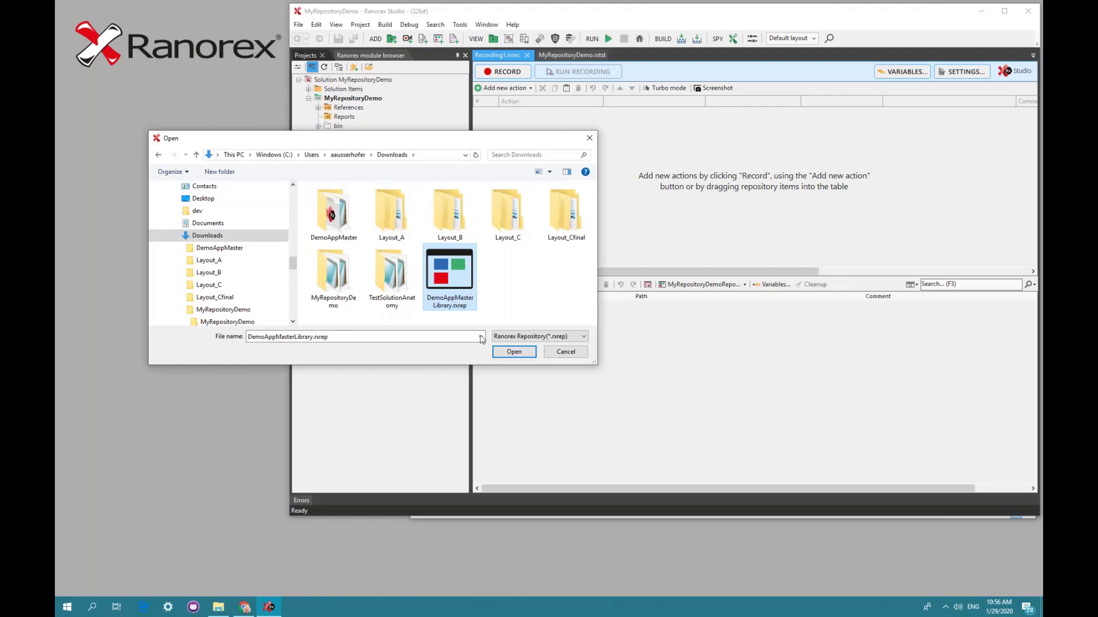
{"action": "left_click", "coordinate": [513, 351]}
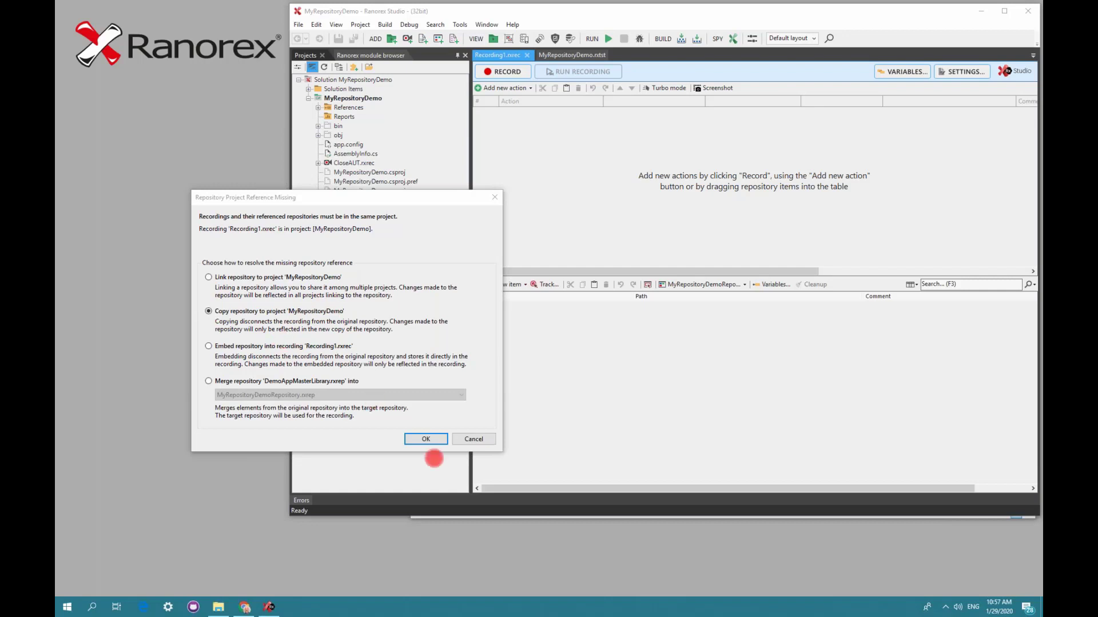
{"action": "left_click", "coordinate": [472, 440]}
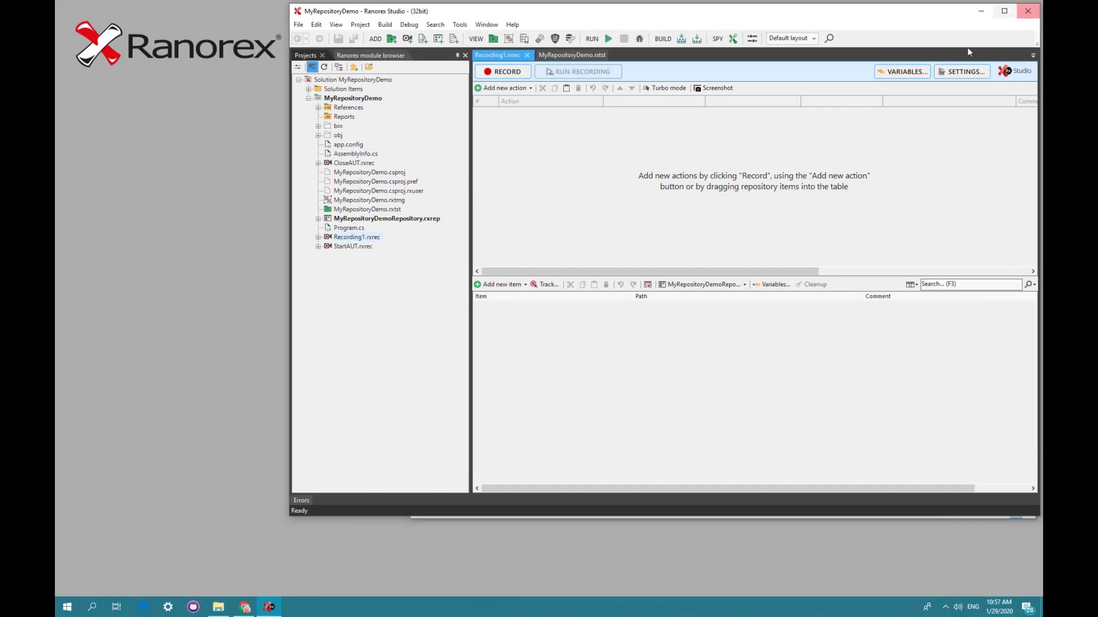
Close MyRepositoryDemo and open DemoAppMaster.rxsln from the DemoAppMaster folder in Downloads
{"action": "left_click", "coordinate": [1027, 12]}
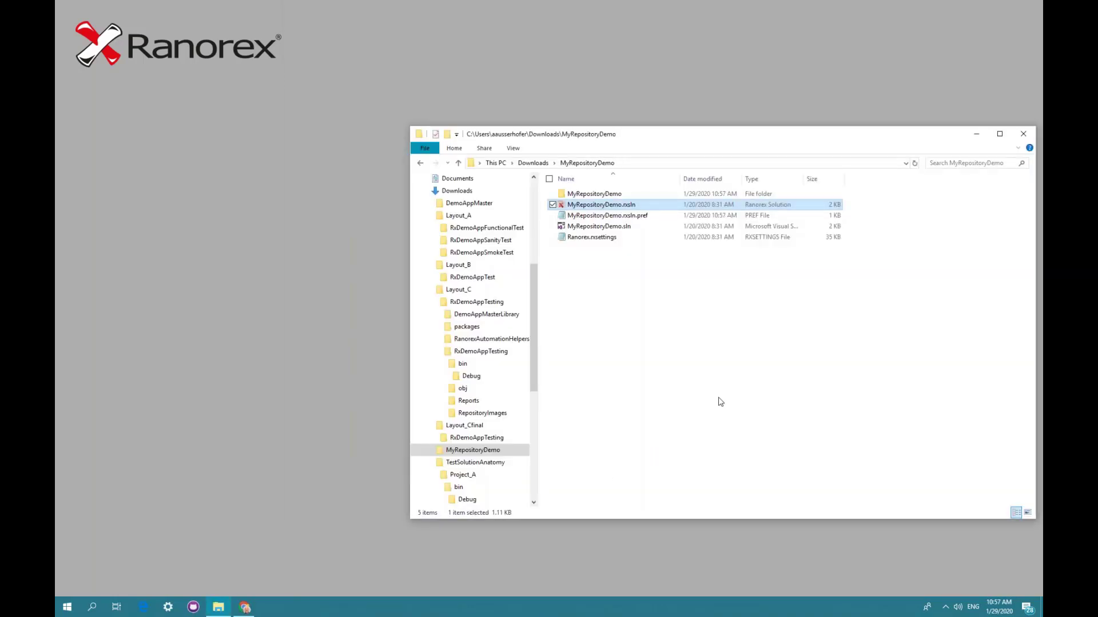
{"action": "key", "text": "shift+F5"}
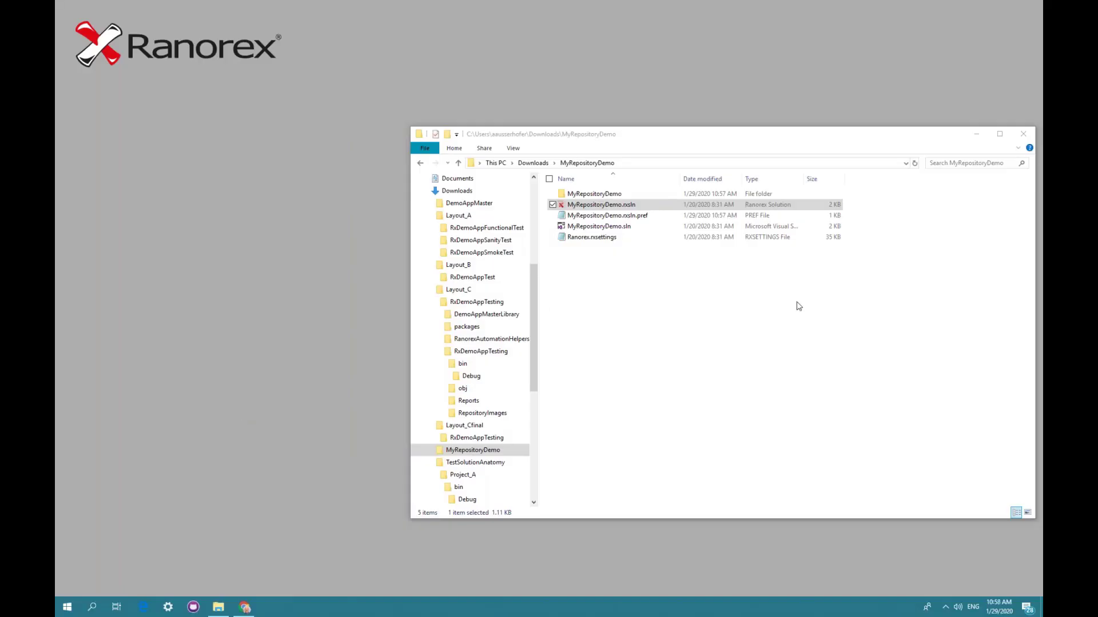
{"action": "left_click", "coordinate": [528, 167]}
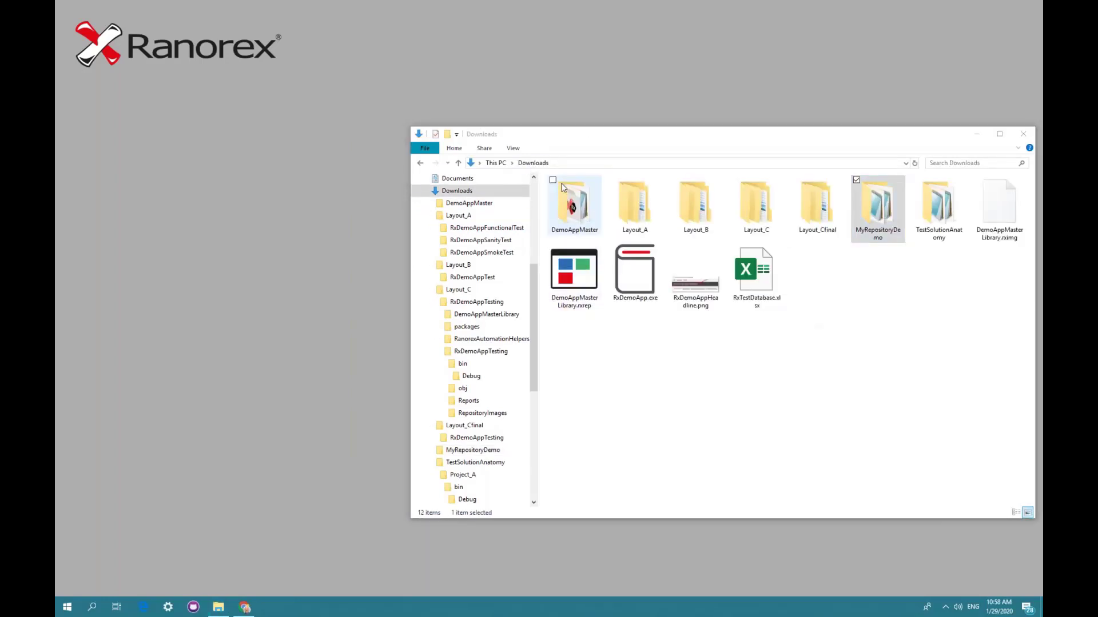
{"action": "left_click", "coordinate": [584, 201]}
{"action": "double_click", "coordinate": [584, 201]}
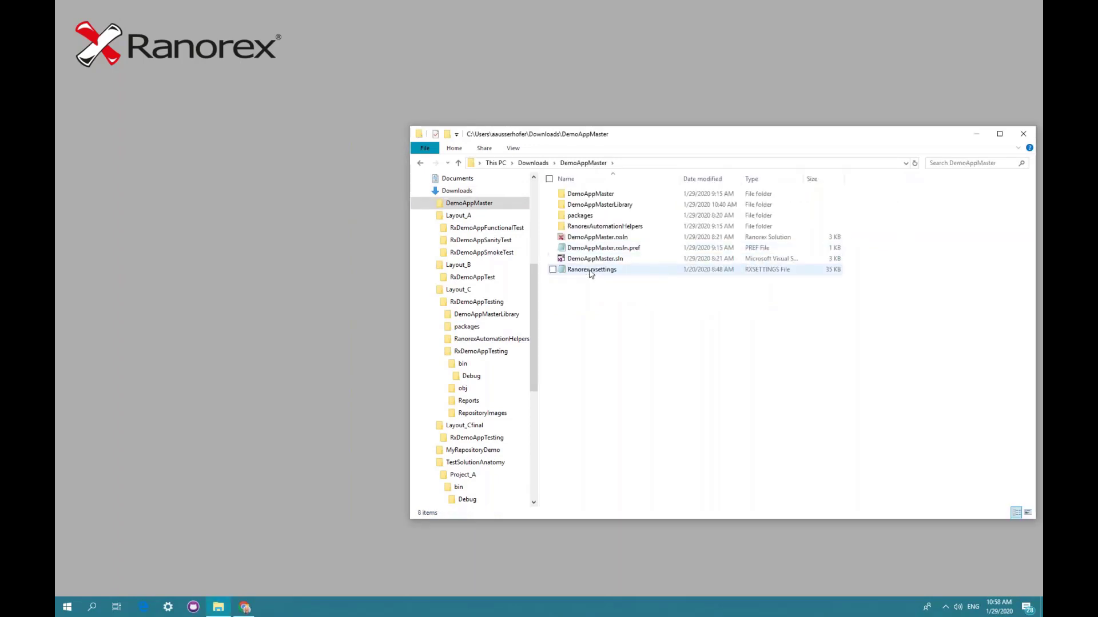
{"action": "double_click", "coordinate": [583, 237]}
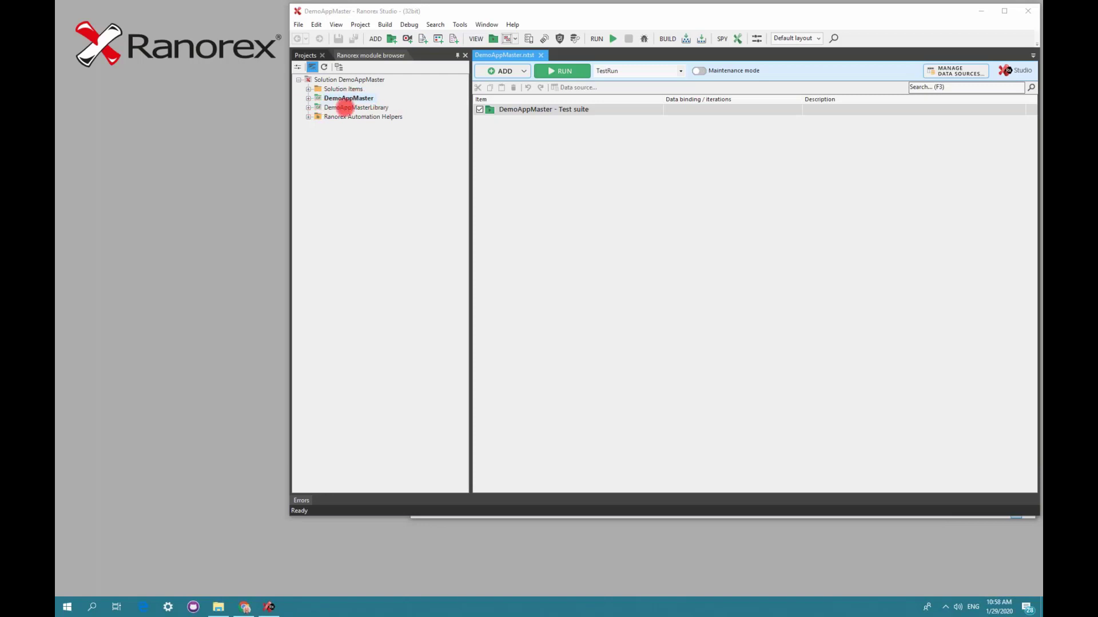
Expand the DemoAppMaster project and examine its files, including the DemoAppMaster.rxtst test suite
{"action": "right_click", "coordinate": [347, 147]}
{"action": "left_click", "coordinate": [378, 168]}
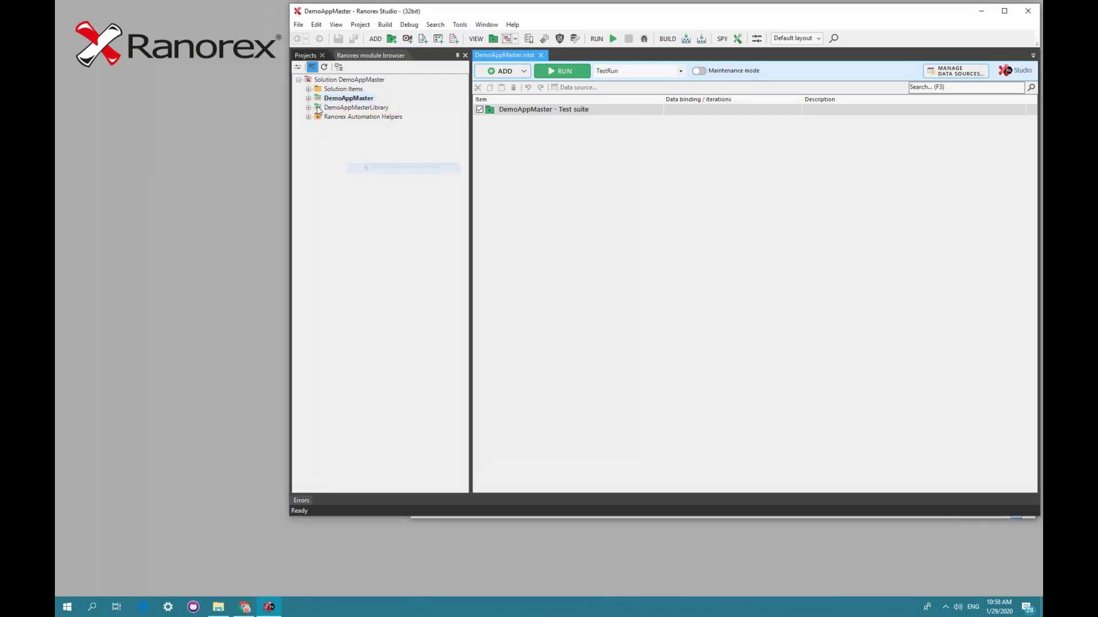
{"action": "left_click", "coordinate": [309, 98]}
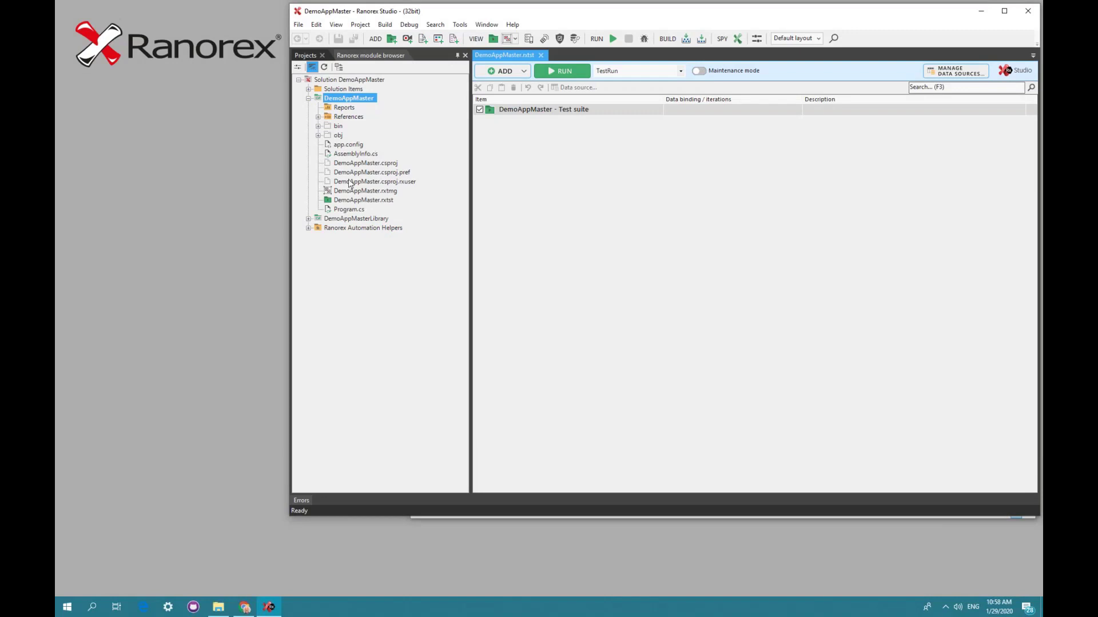
{"action": "left_click", "coordinate": [345, 200]}
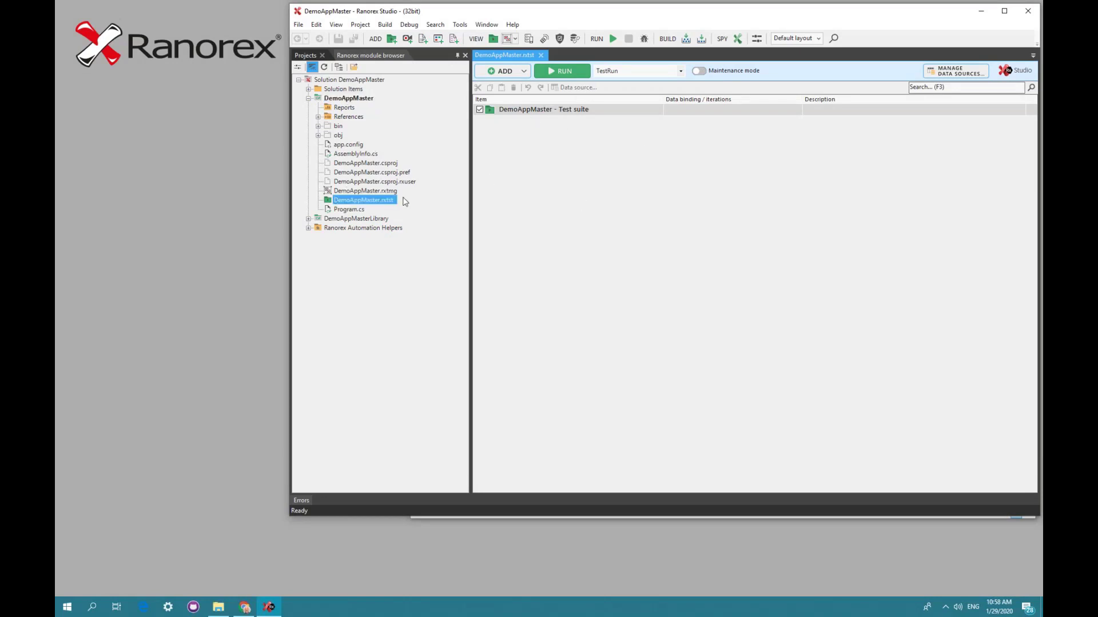
Expand Recording modules in the DemoAppMasterLibrary project and examine its Database, General and Navigation folders
{"action": "left_click", "coordinate": [308, 219]}
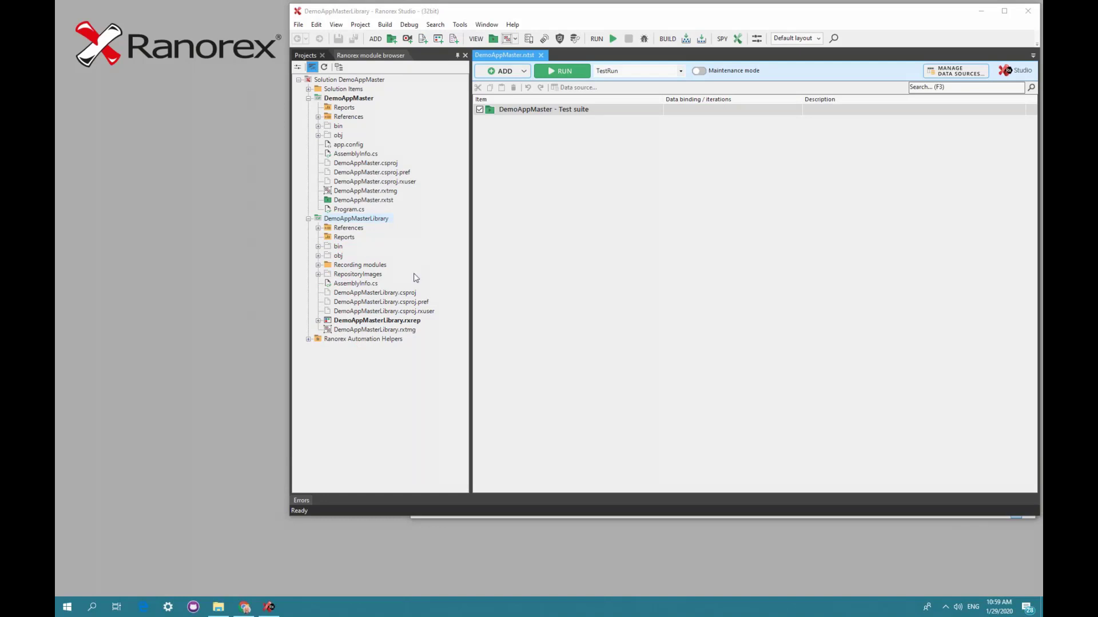
{"action": "left_click", "coordinate": [319, 265]}
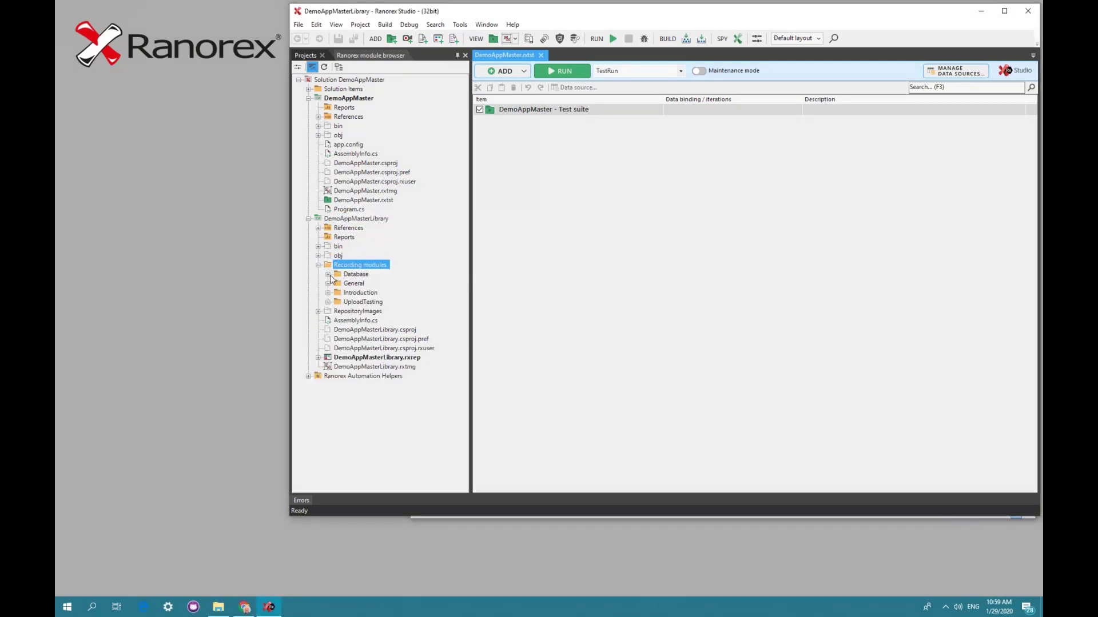
{"action": "double_click", "coordinate": [335, 275]}
{"action": "scroll", "coordinate": [357, 348], "scroll_direction": "down", "scroll_amount": 1}
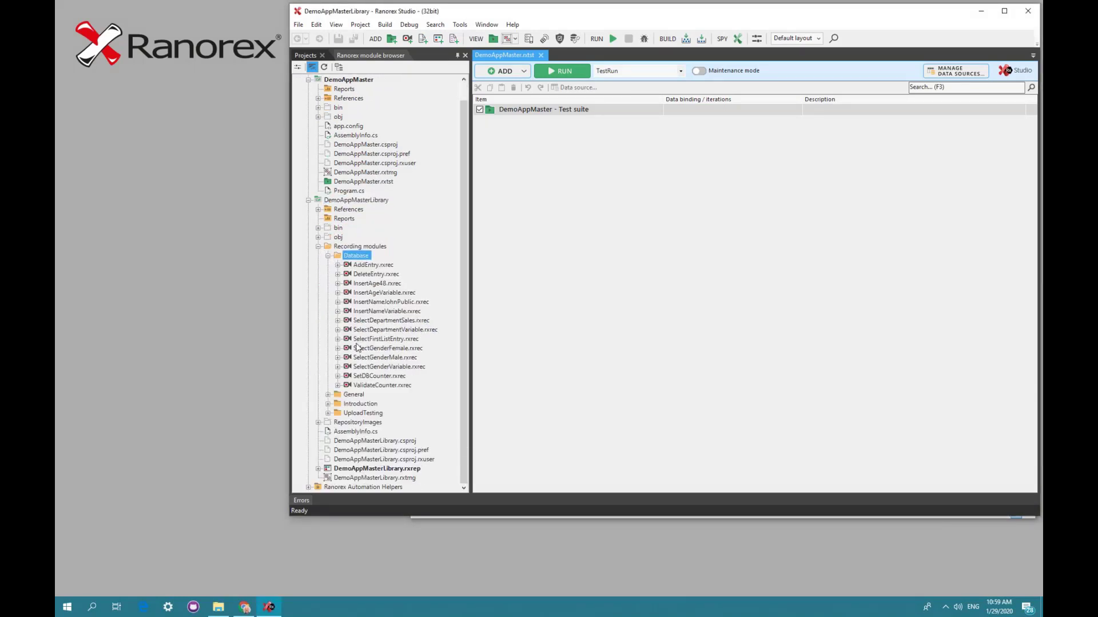
{"action": "double_click", "coordinate": [335, 396]}
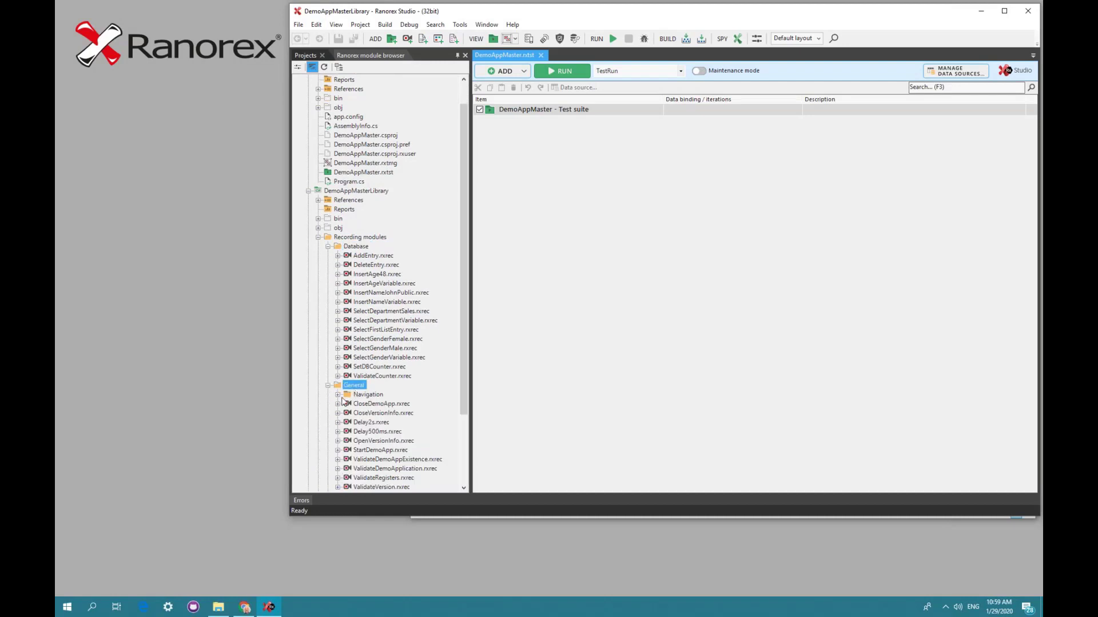
{"action": "double_click", "coordinate": [374, 395]}
{"action": "scroll", "coordinate": [413, 399], "scroll_direction": "down", "scroll_amount": 1}
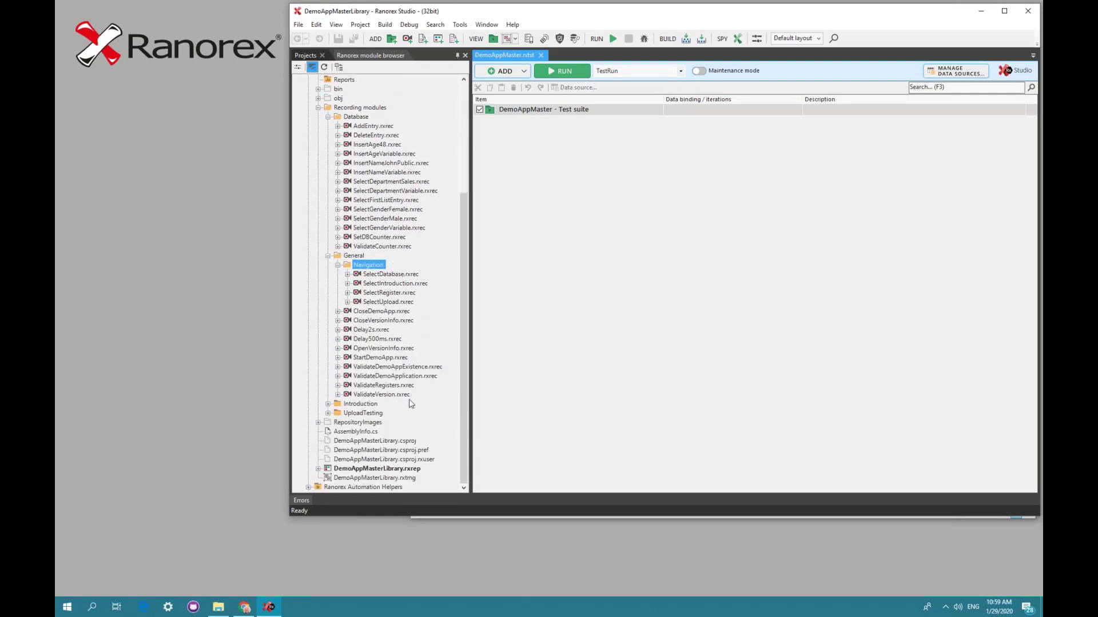
Expand the Introduction and UploadTesting folders and review how the recording modules are named and grouped
{"action": "left_click", "coordinate": [330, 403]}
{"action": "scroll", "coordinate": [384, 421], "scroll_direction": "down", "scroll_amount": 2}
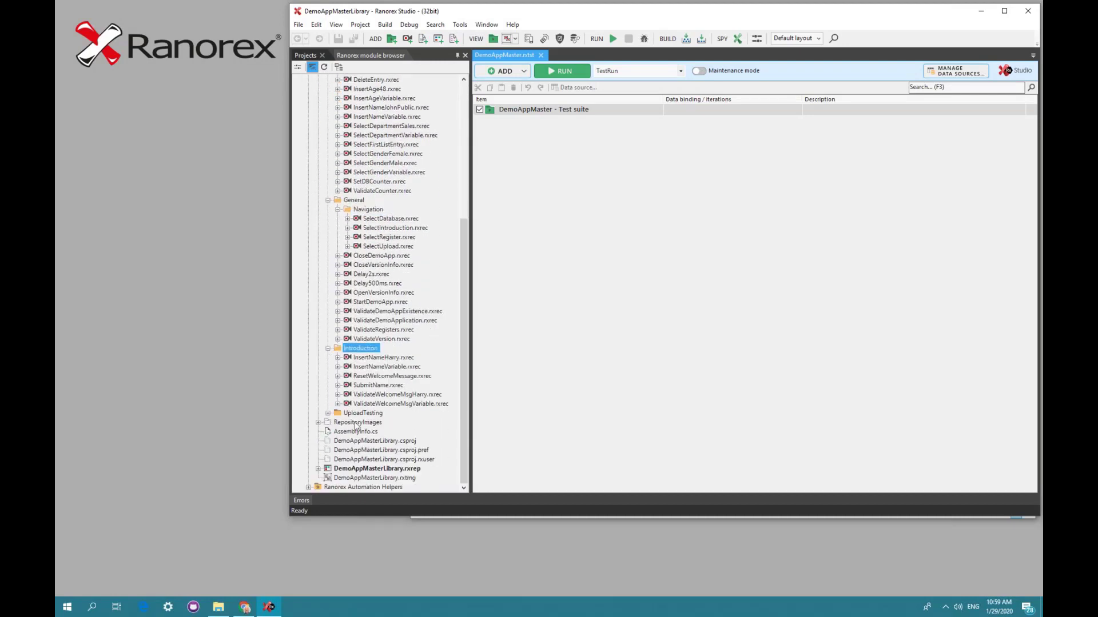
{"action": "left_click", "coordinate": [328, 413]}
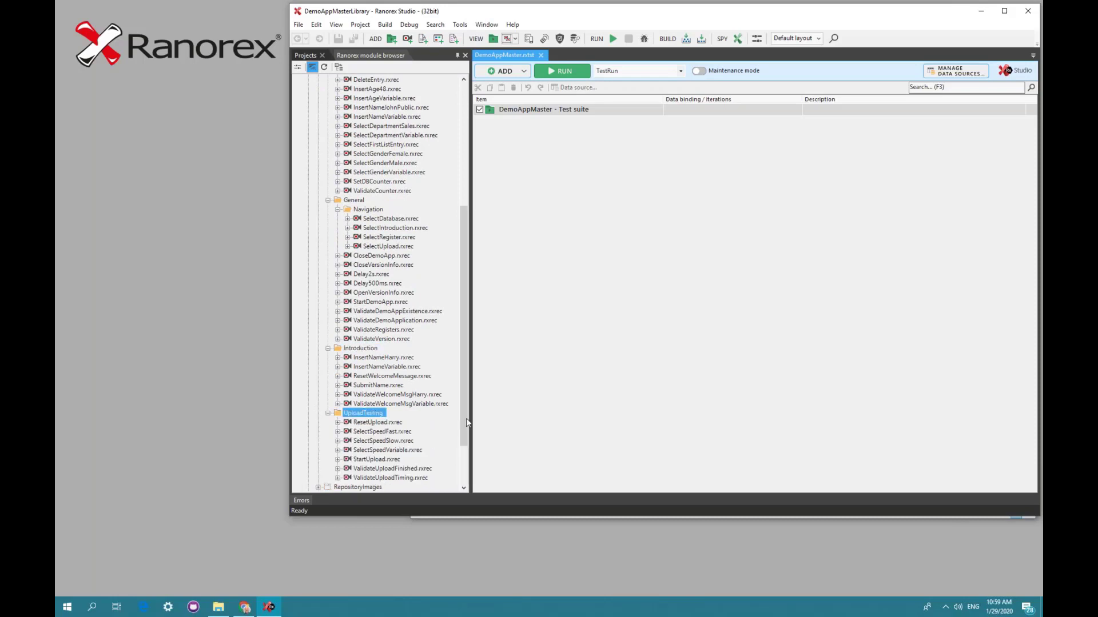
{"action": "scroll", "coordinate": [463, 420], "scroll_direction": "down", "scroll_amount": 2}
{"action": "left_click_drag", "start_coordinate": [461, 430], "coordinate": [489, 324]}
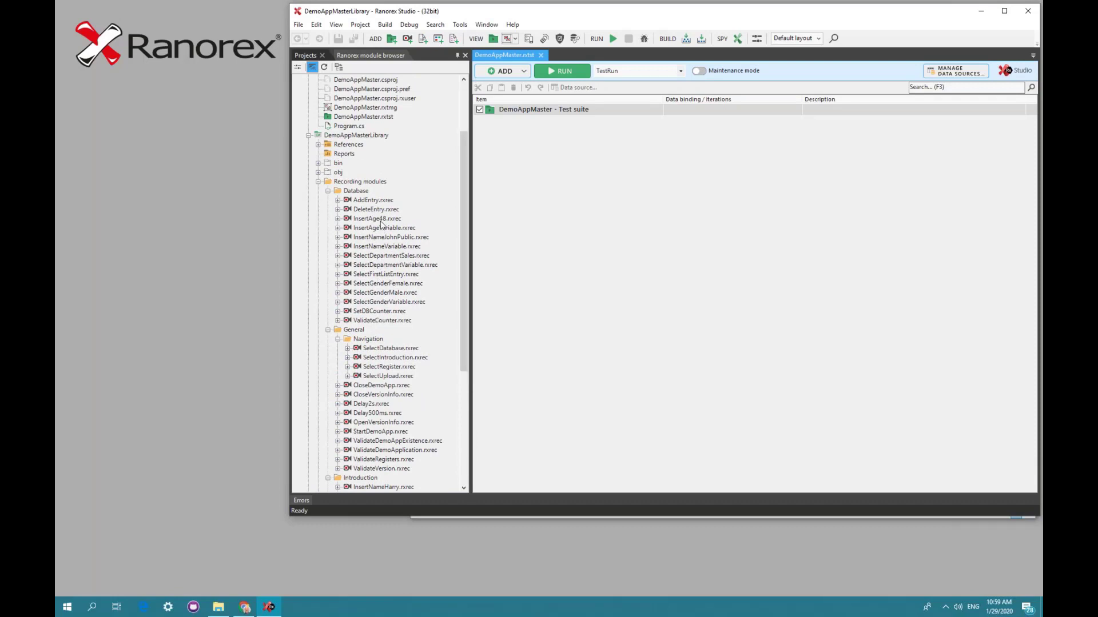
{"action": "scroll", "coordinate": [465, 184], "scroll_direction": "up", "scroll_amount": 3}
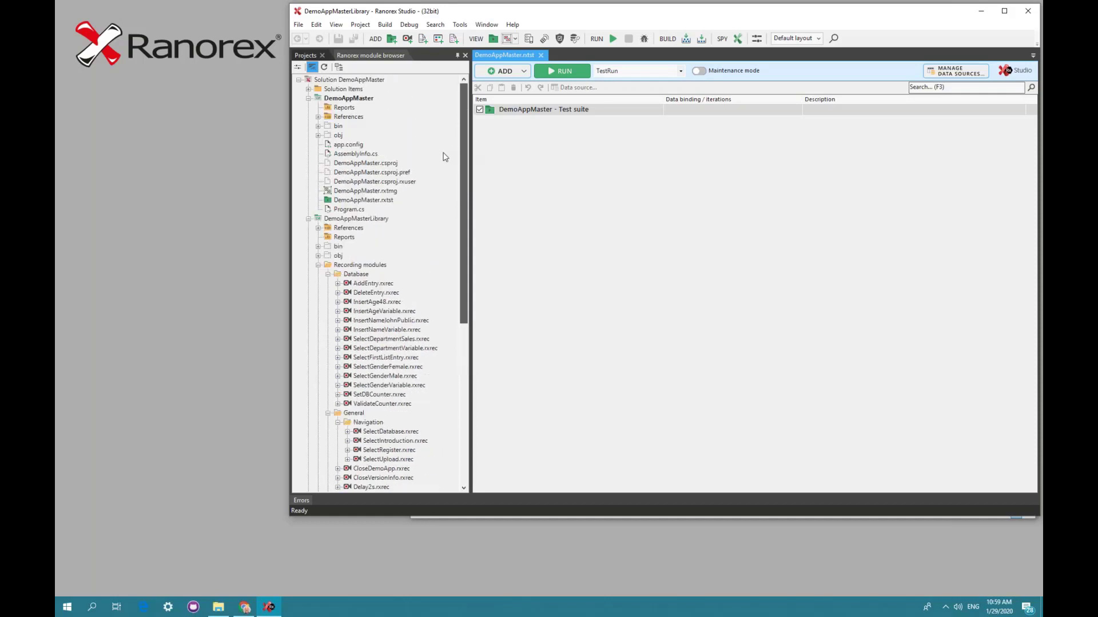
{"action": "left_click", "coordinate": [362, 82]}
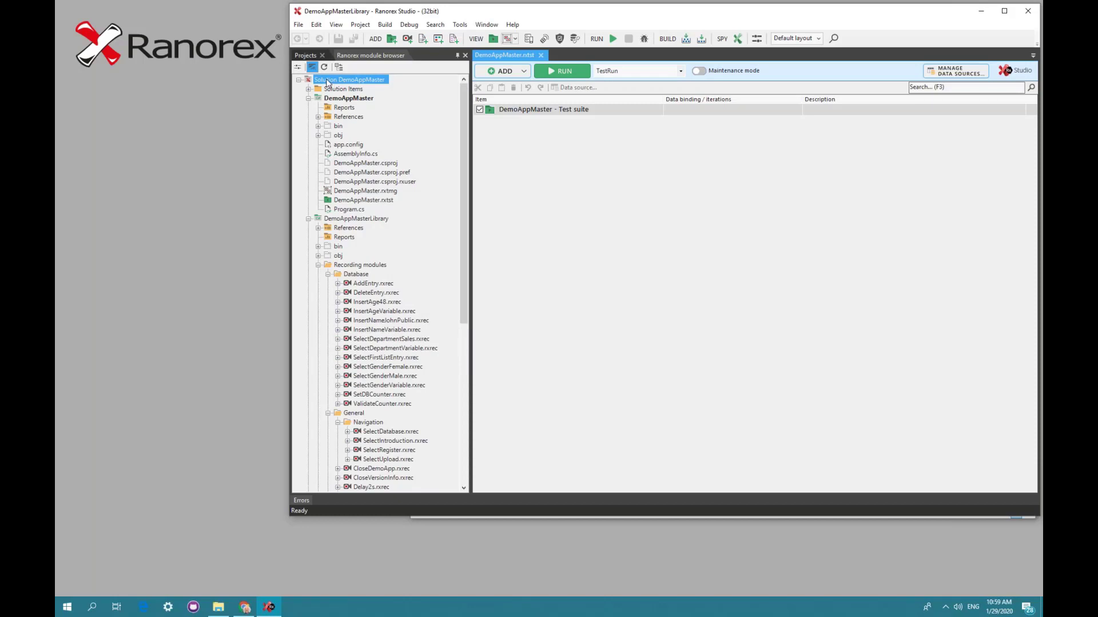
{"action": "right_click", "coordinate": [358, 80]}
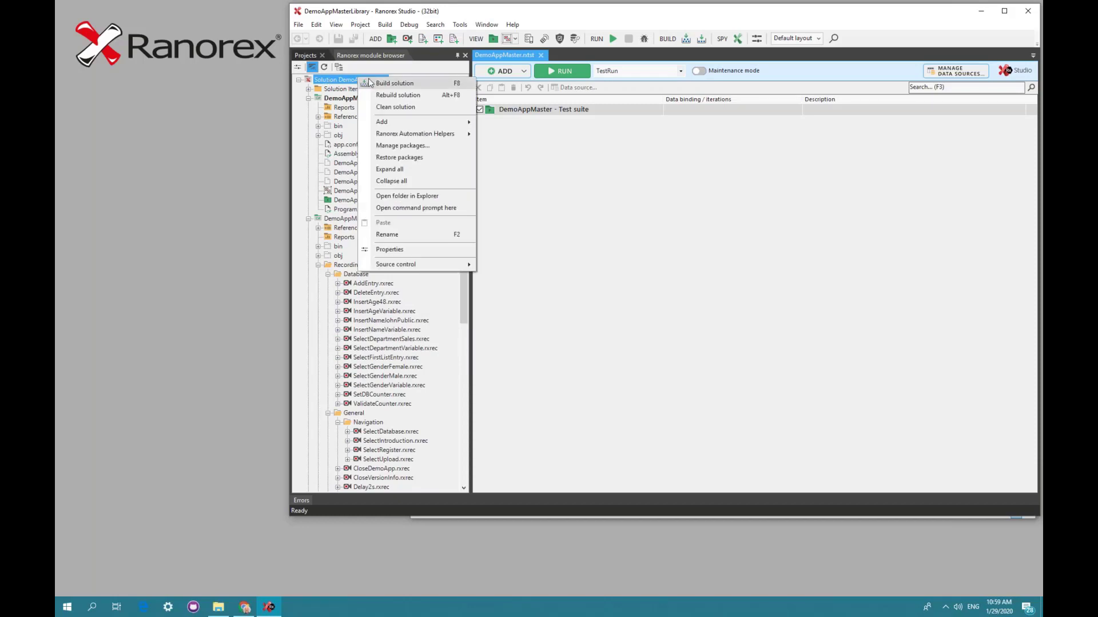
{"action": "mouse_move", "coordinate": [431, 122]}
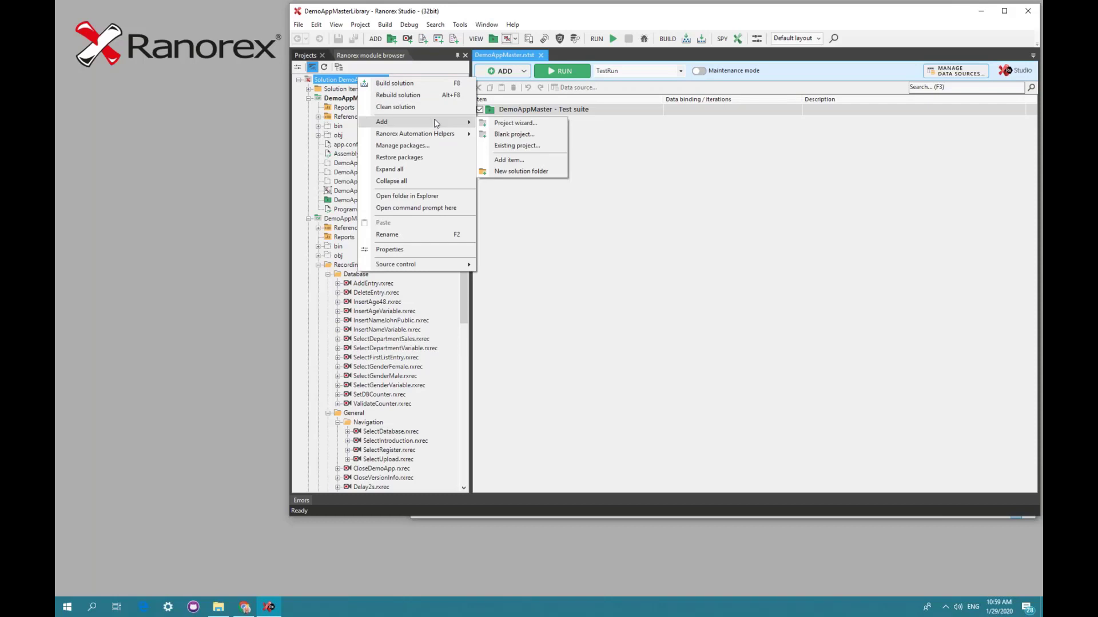
{"action": "left_click", "coordinate": [516, 135]}
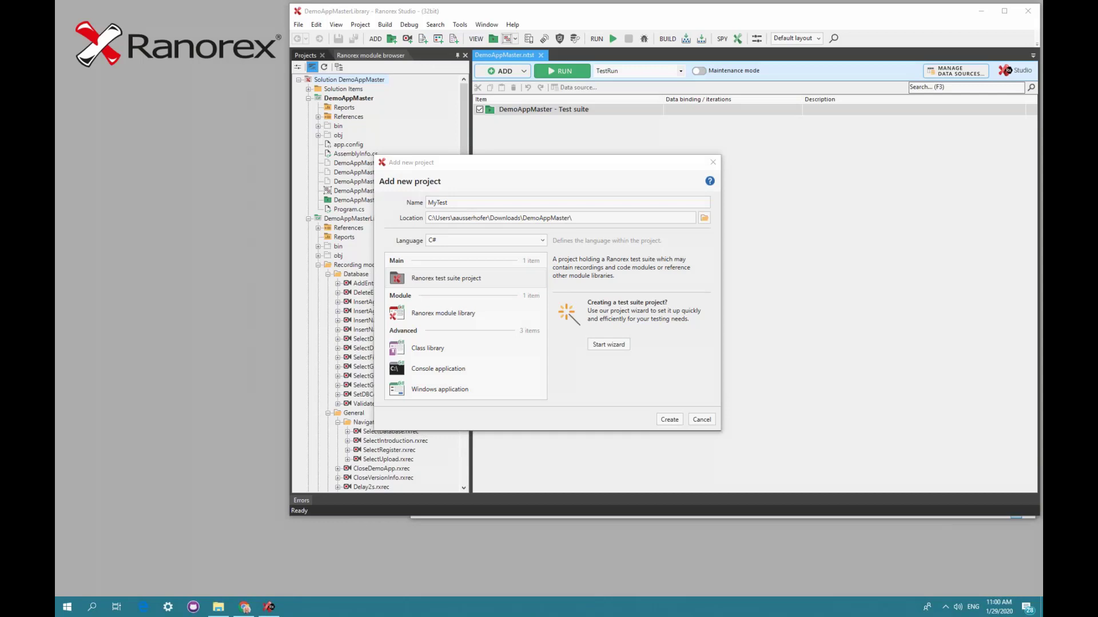
{"action": "left_click", "coordinate": [449, 315]}
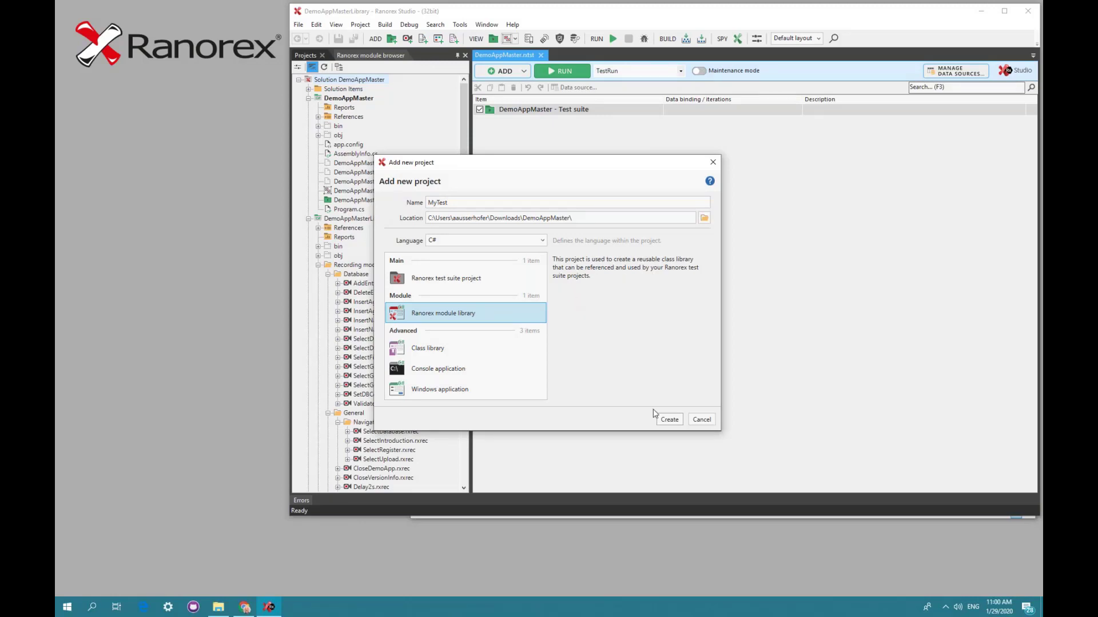
{"action": "left_click", "coordinate": [704, 424]}
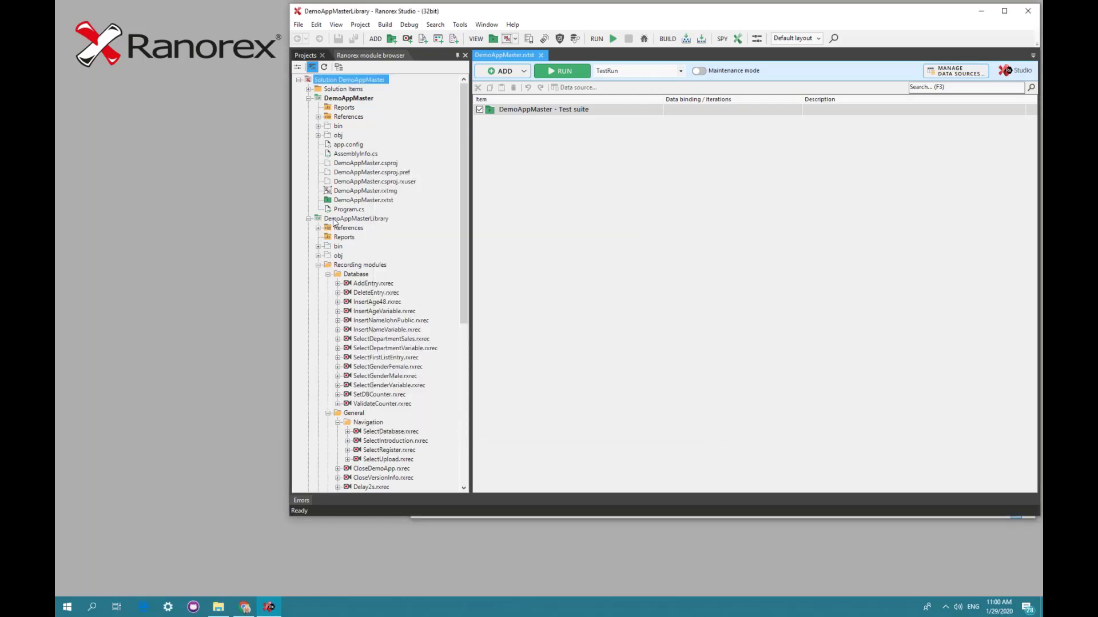
Collapse the DemoAppMaster project and look through the Database recording modules of DemoAppMasterLibrary
{"action": "left_click", "coordinate": [334, 223]}
{"action": "left_click", "coordinate": [308, 98]}
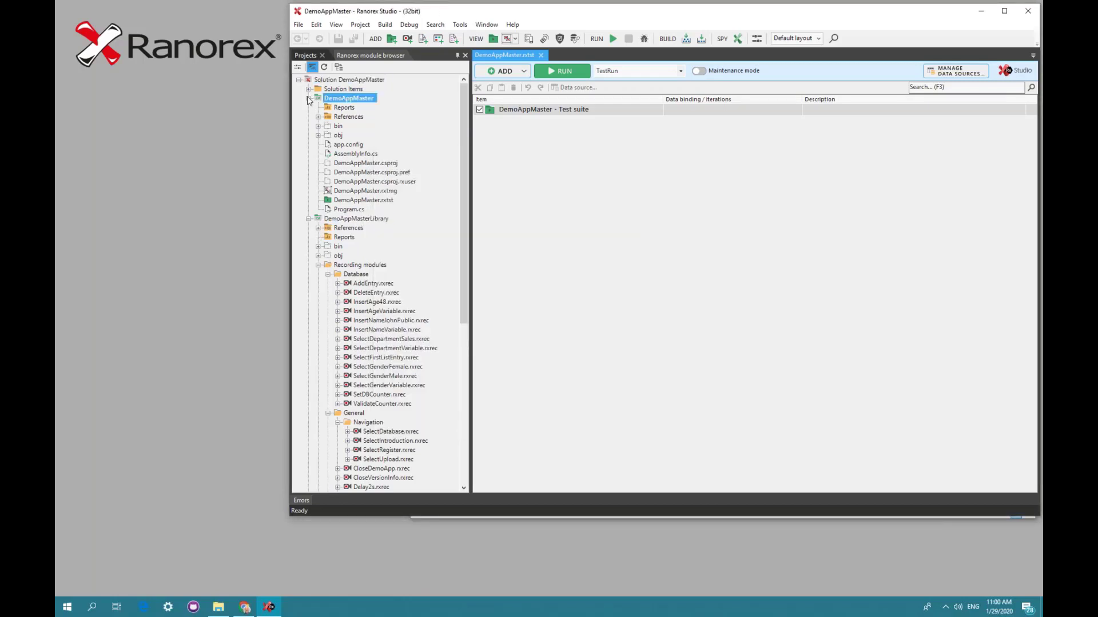
{"action": "left_click", "coordinate": [345, 154]}
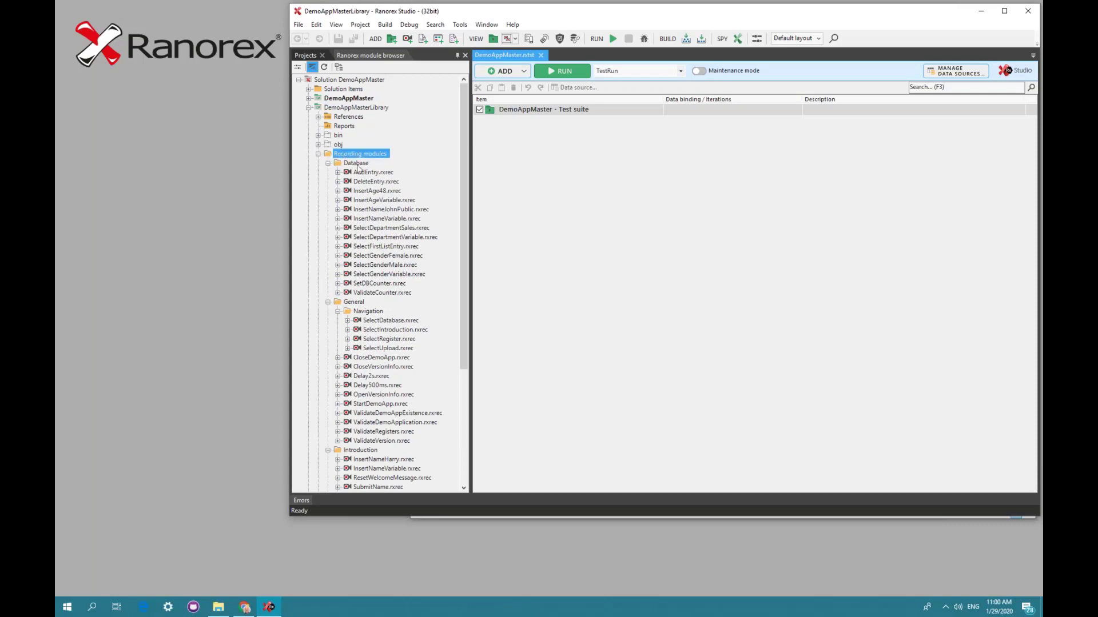
{"action": "left_click", "coordinate": [358, 164]}
{"action": "left_click", "coordinate": [365, 172]}
{"action": "left_click", "coordinate": [375, 200]}
{"action": "left_click", "coordinate": [385, 227]}
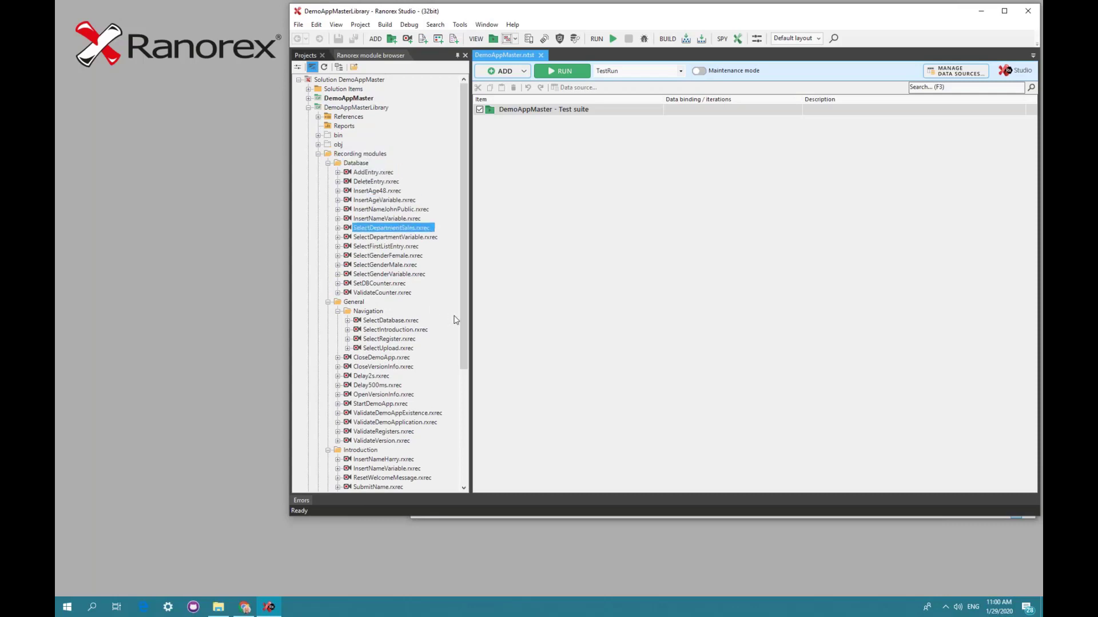
Close the DemoAppMaster solution and go up to the Downloads folder in File Explorer
{"action": "left_click", "coordinate": [1029, 12]}
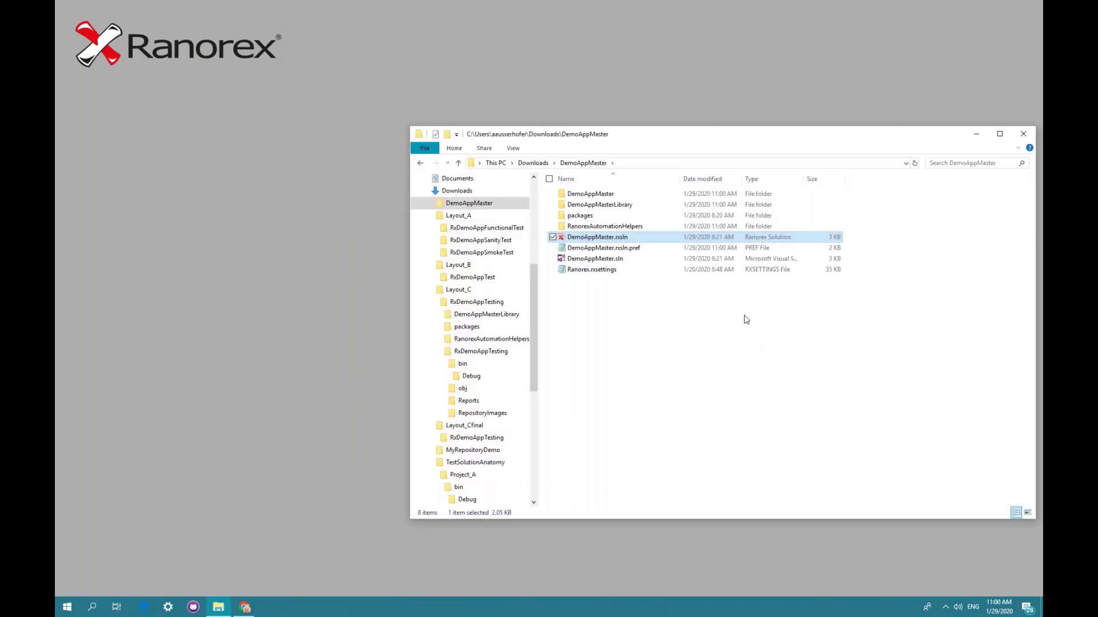
{"action": "left_click", "coordinate": [533, 164]}
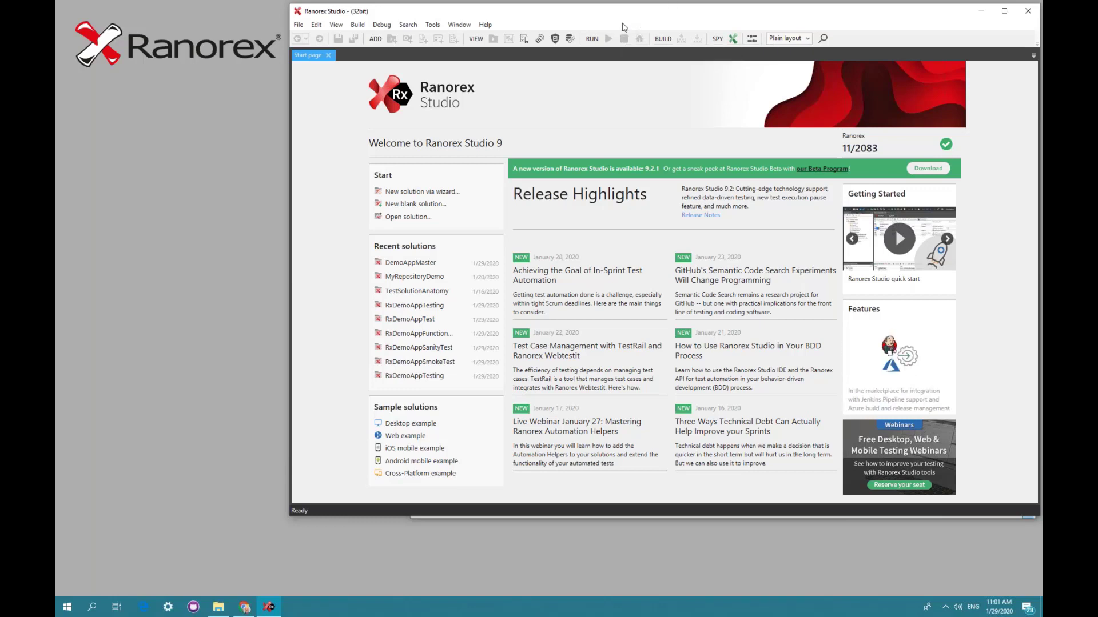
Create a new blank solution named MyTest in the Downloads folder
{"action": "left_click_drag", "start_coordinate": [622, 24], "coordinate": [617, 42]}
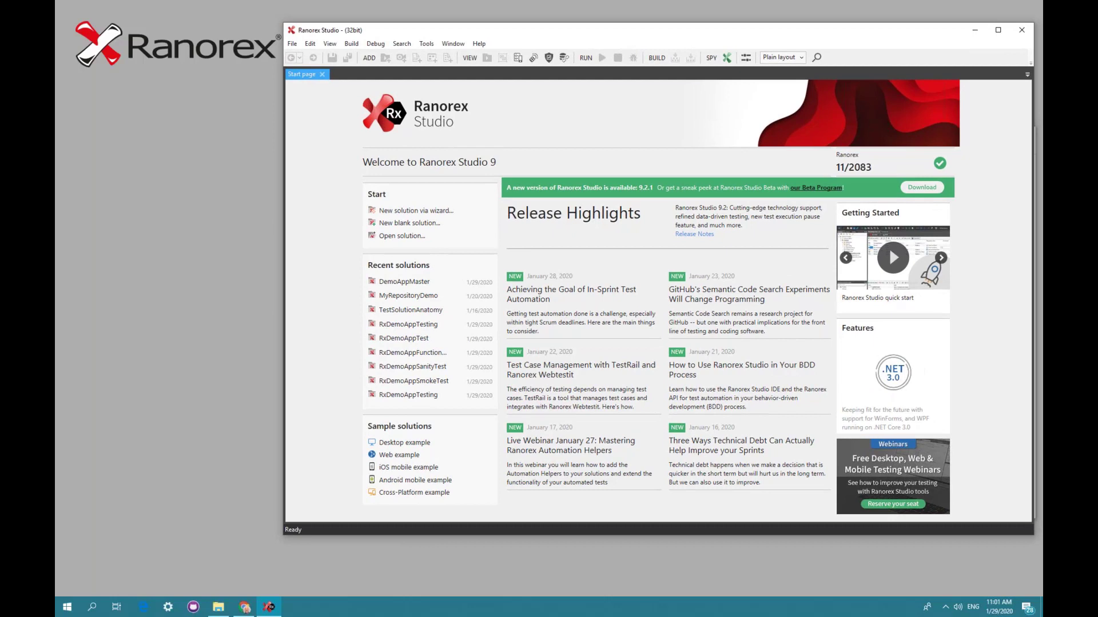
{"action": "left_click", "coordinate": [396, 224]}
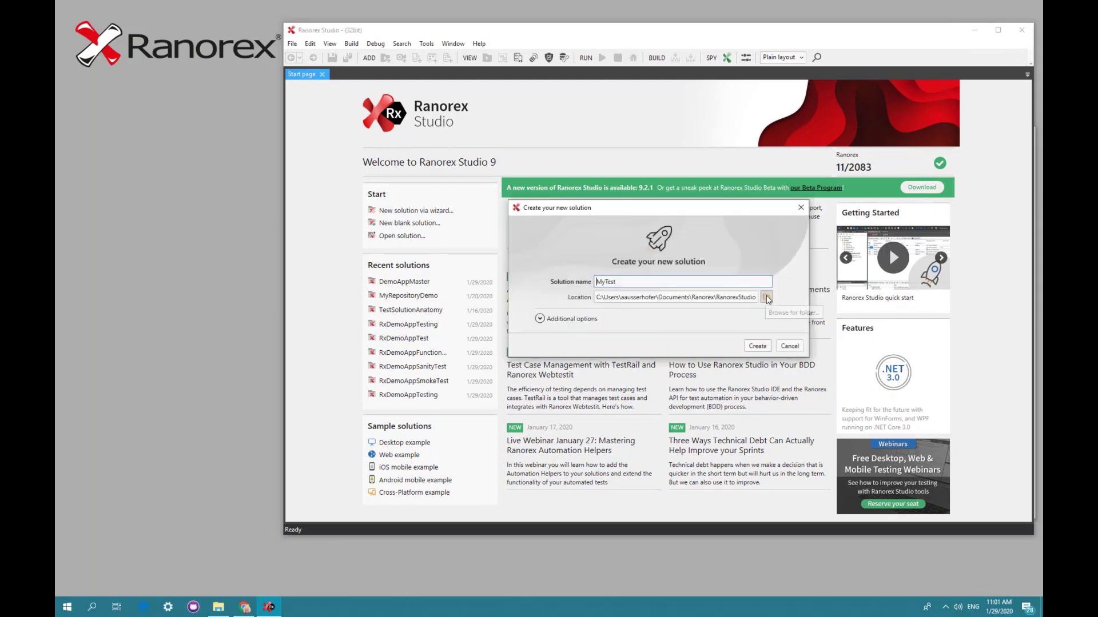
{"action": "left_click", "coordinate": [767, 298]}
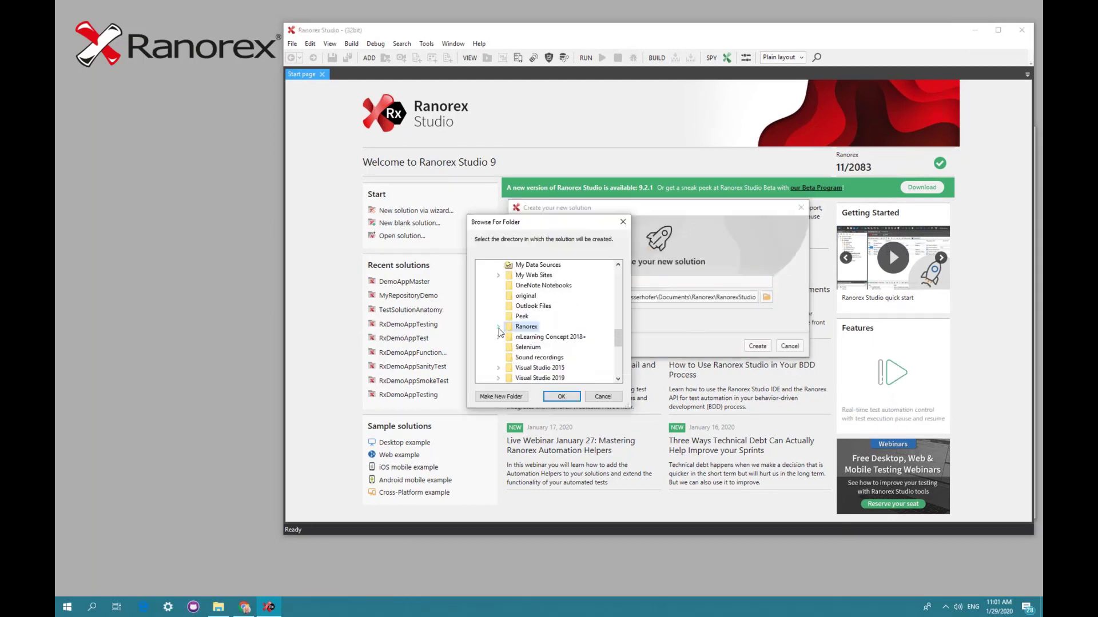
{"action": "scroll", "coordinate": [517, 350], "scroll_direction": "down", "scroll_amount": 3}
{"action": "left_click", "coordinate": [514, 308]}
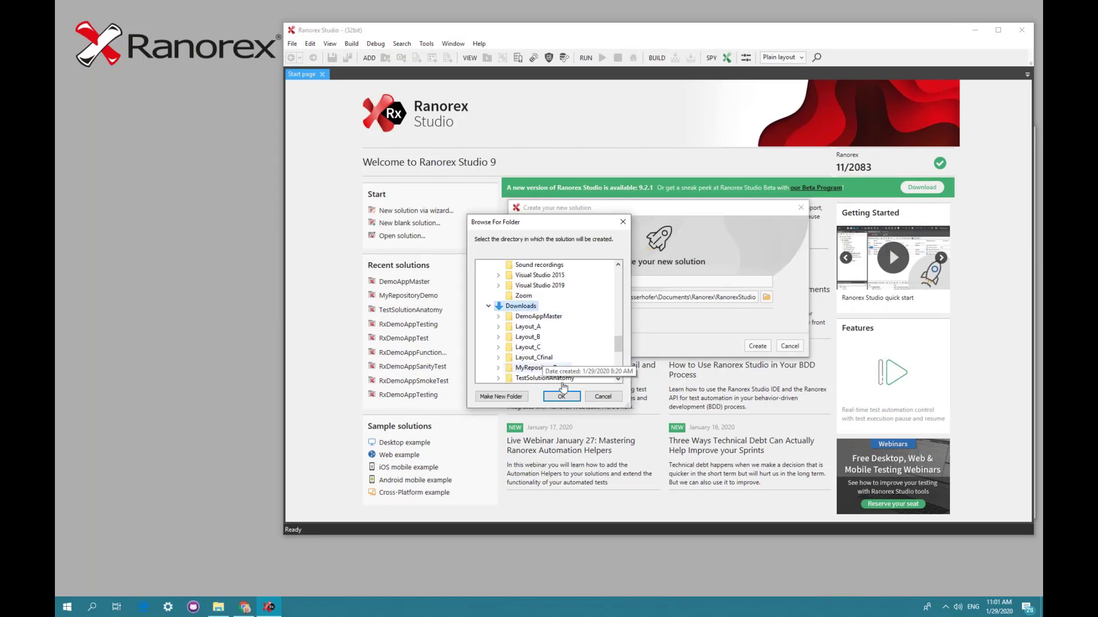
{"action": "left_click", "coordinate": [562, 396]}
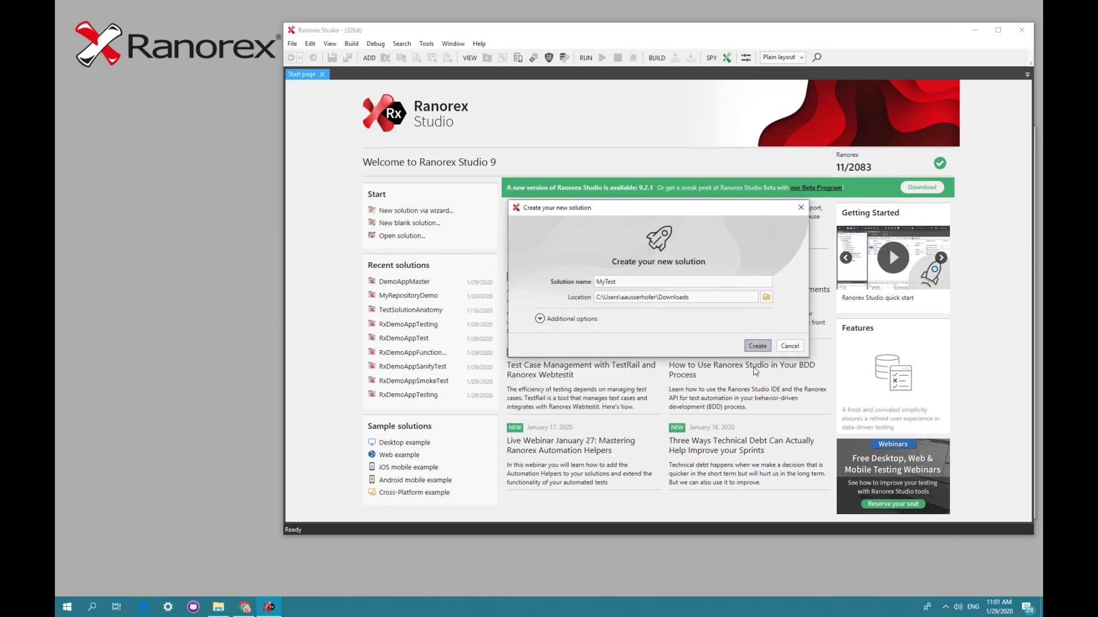
{"action": "key", "text": "Return"}
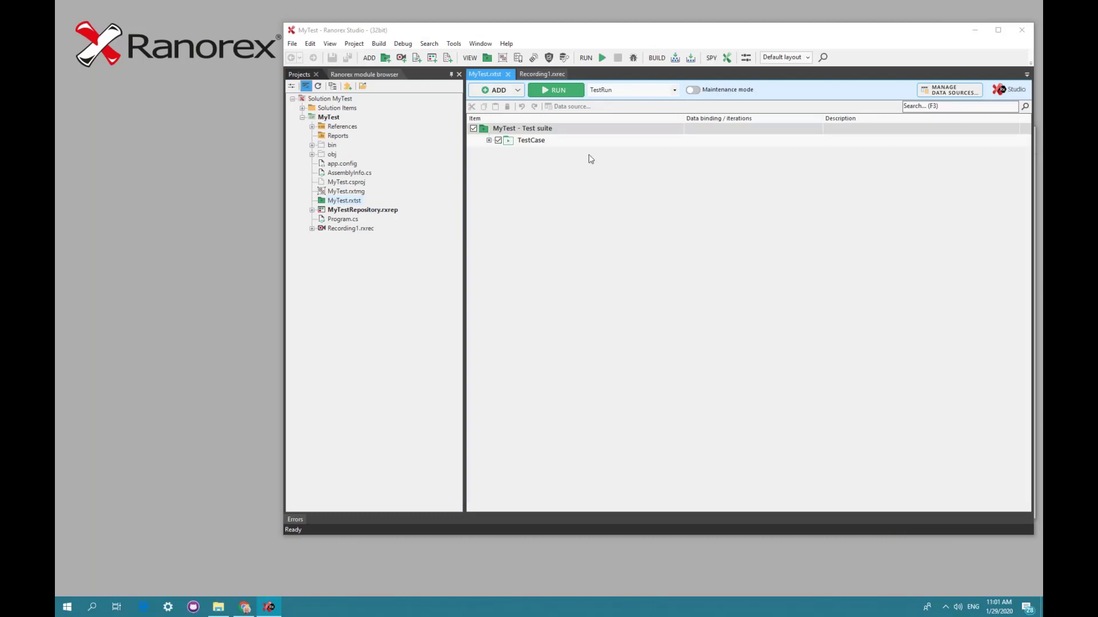
Add the existing project DemoAppMasterLibrary.csproj from the DemoAppMaster folder in Downloads to the MyTest solution
{"action": "left_click", "coordinate": [517, 40]}
{"action": "left_click_drag", "start_coordinate": [515, 36], "coordinate": [470, 72]}
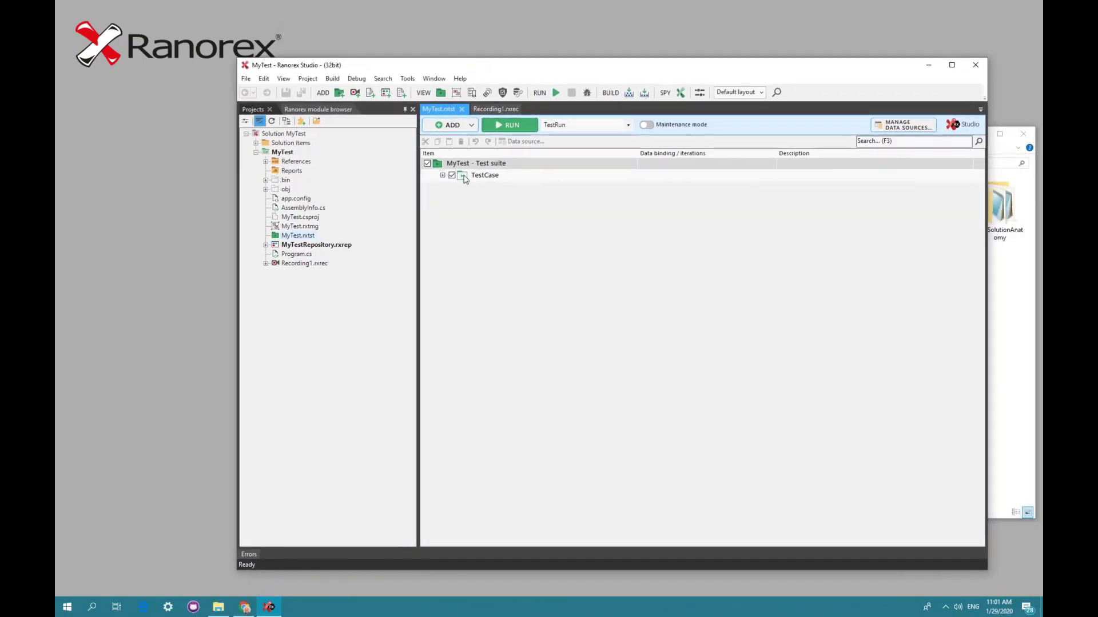
{"action": "left_click", "coordinate": [277, 135]}
{"action": "right_click", "coordinate": [284, 137]}
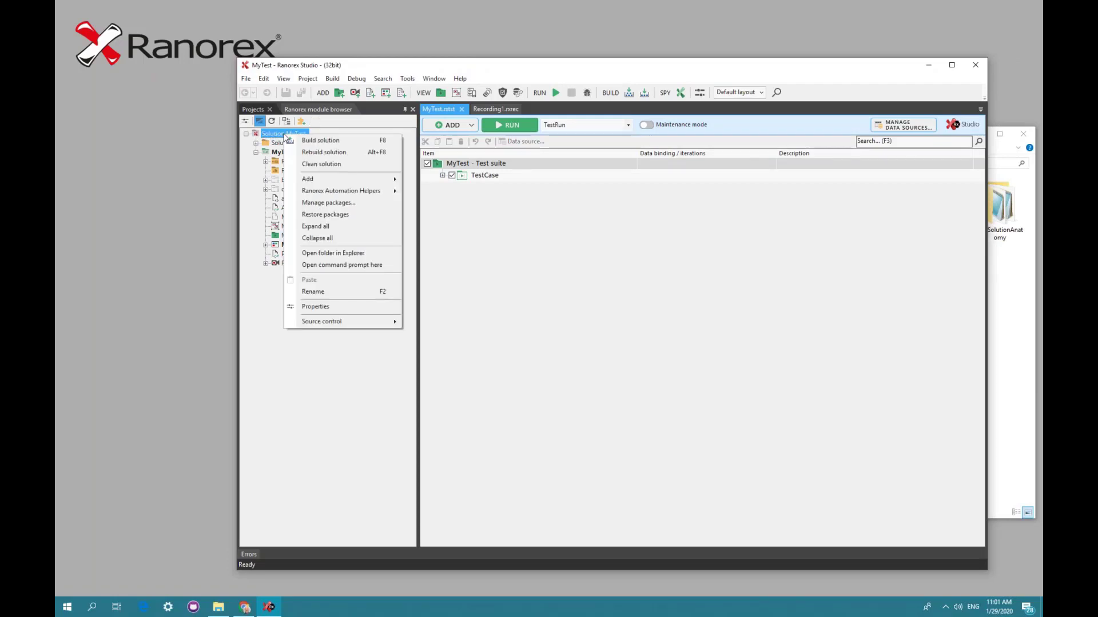
{"action": "mouse_move", "coordinate": [337, 183]}
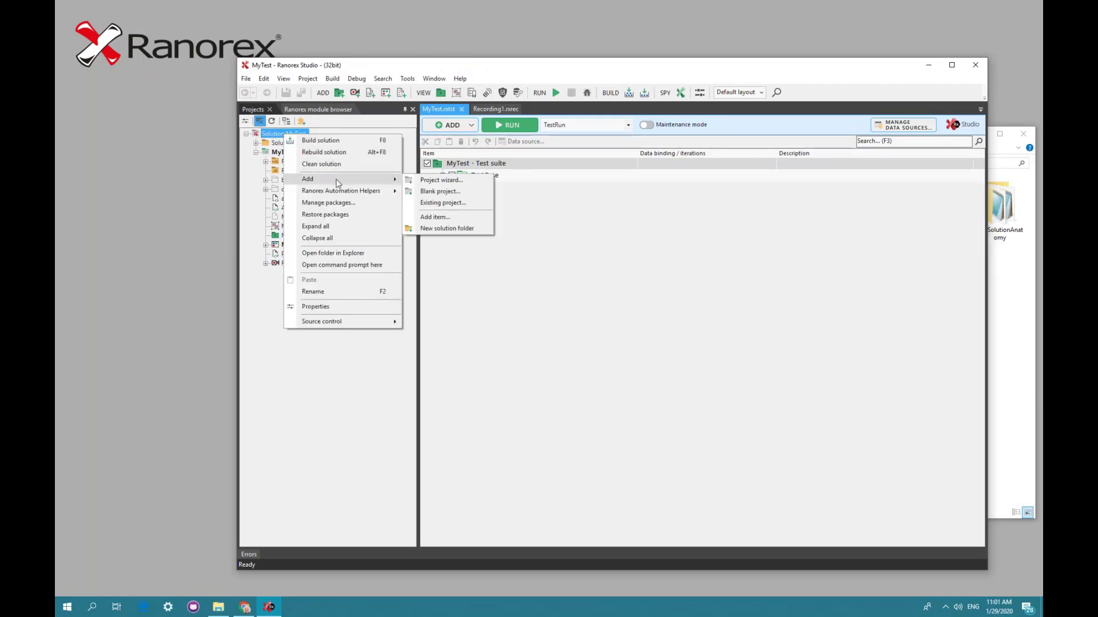
{"action": "left_click", "coordinate": [444, 203]}
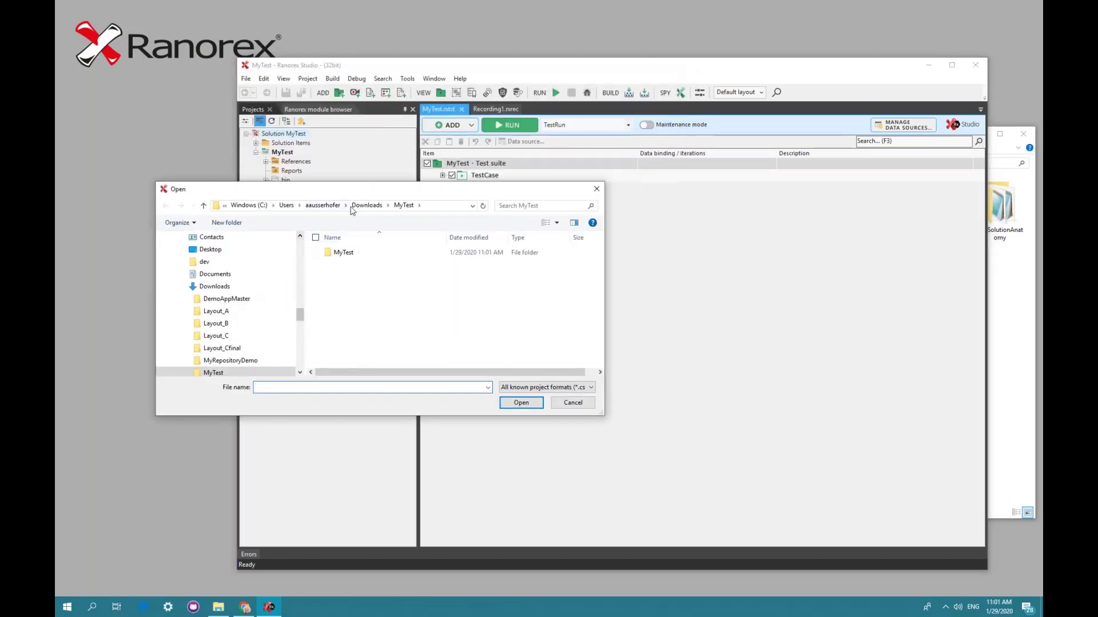
{"action": "left_click", "coordinate": [355, 207]}
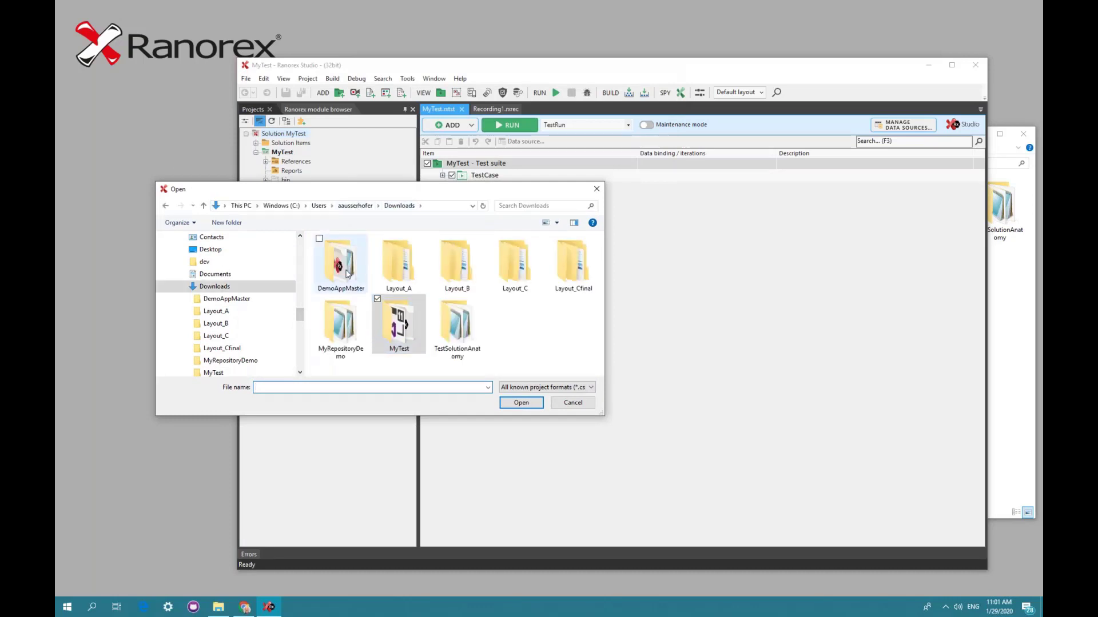
{"action": "double_click", "coordinate": [340, 263]}
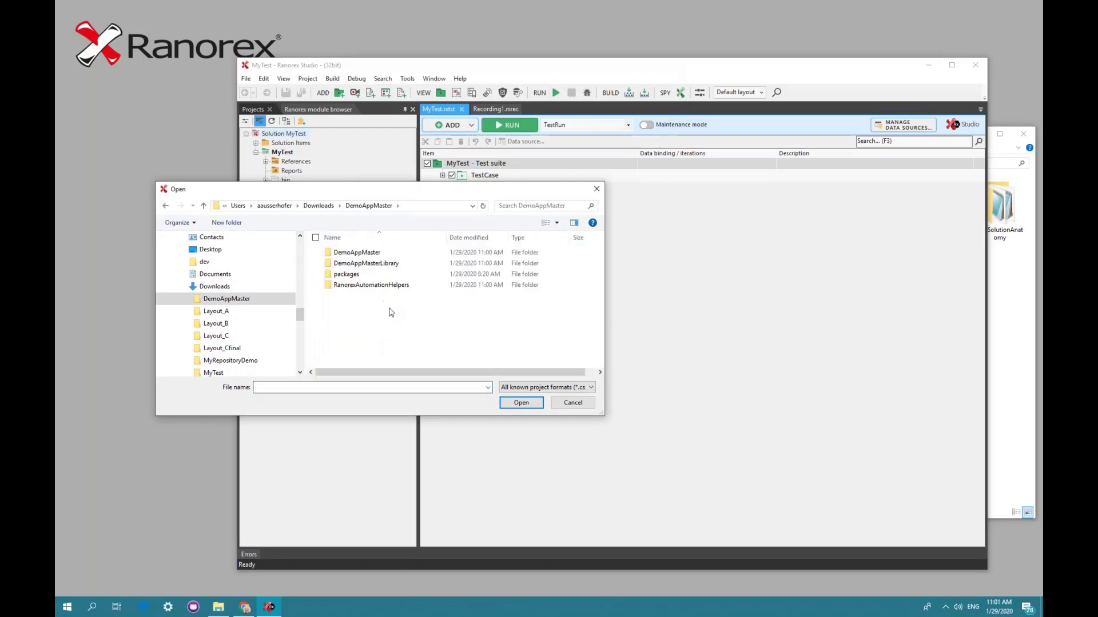
{"action": "double_click", "coordinate": [356, 263]}
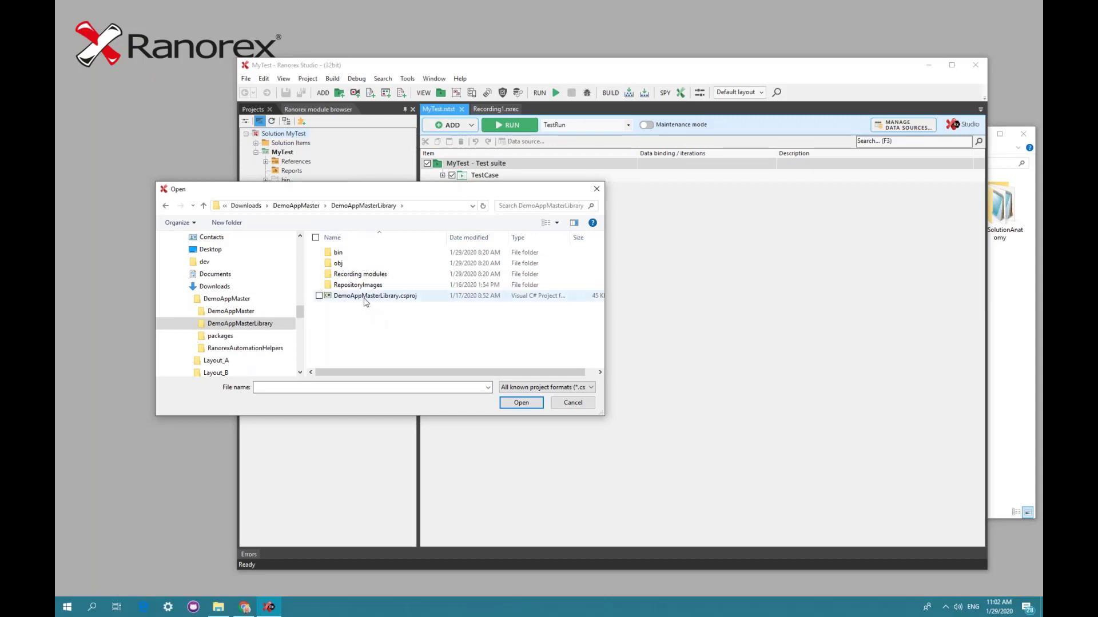
{"action": "left_click", "coordinate": [365, 296]}
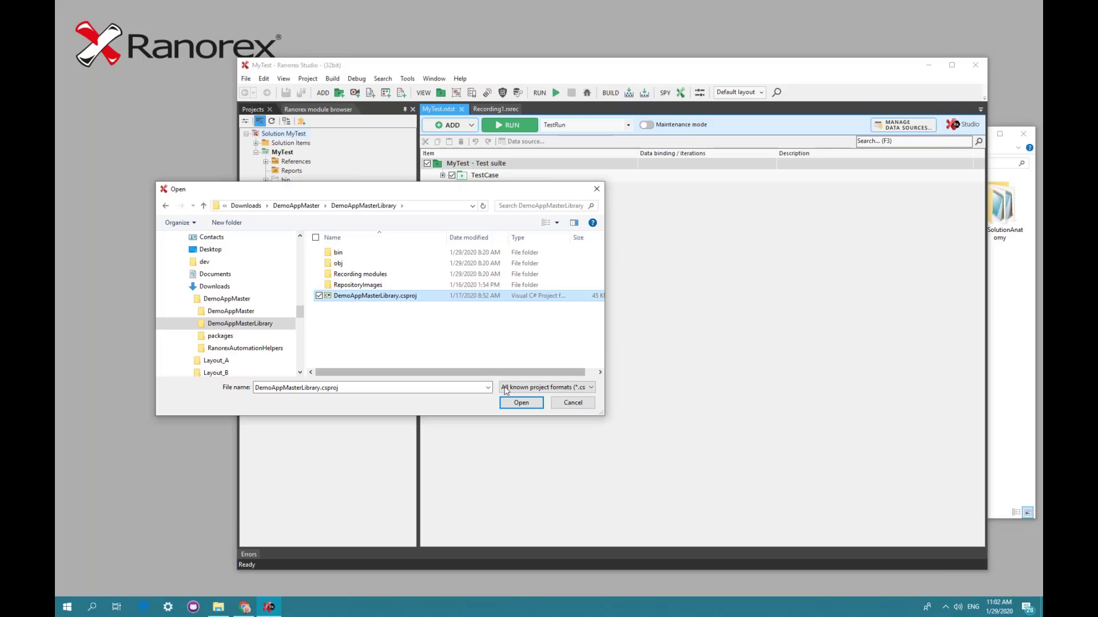
{"action": "left_click", "coordinate": [521, 402]}
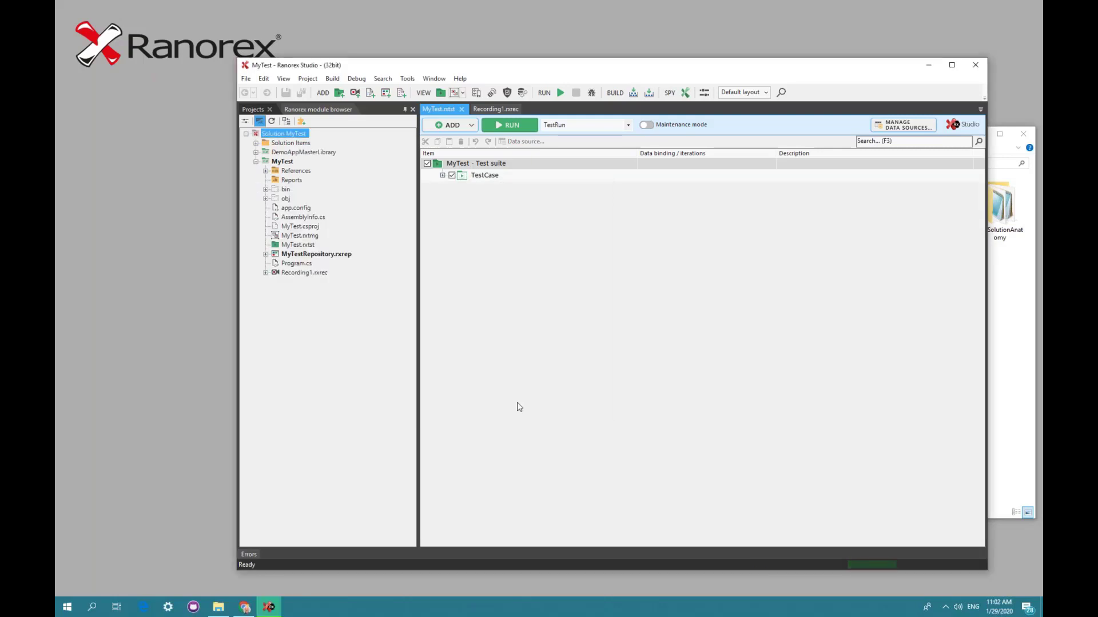
Expand the added DemoAppMasterLibrary project and inspect the recording modules in its General folder
{"action": "left_click", "coordinate": [315, 152]}
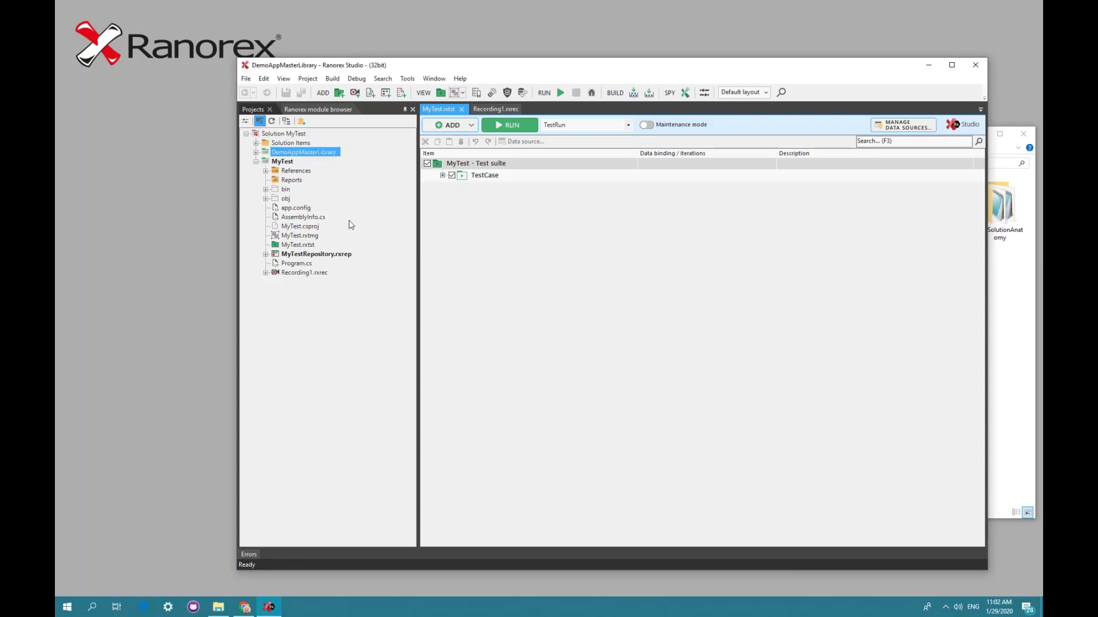
{"action": "left_click", "coordinate": [256, 152]}
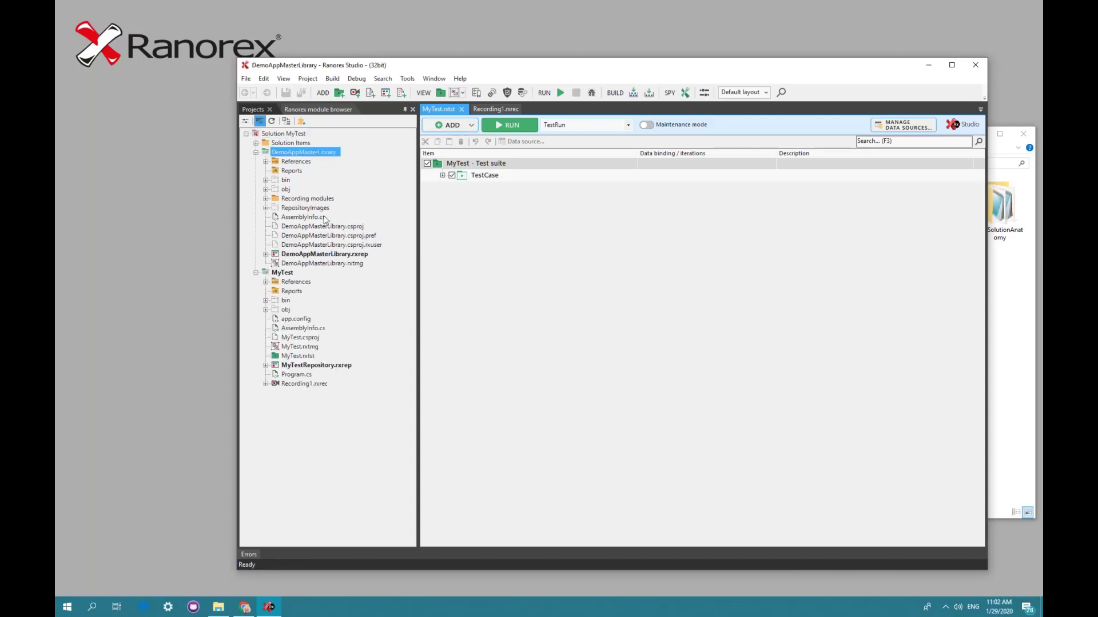
{"action": "left_click", "coordinate": [266, 199]}
{"action": "left_click", "coordinate": [276, 217]}
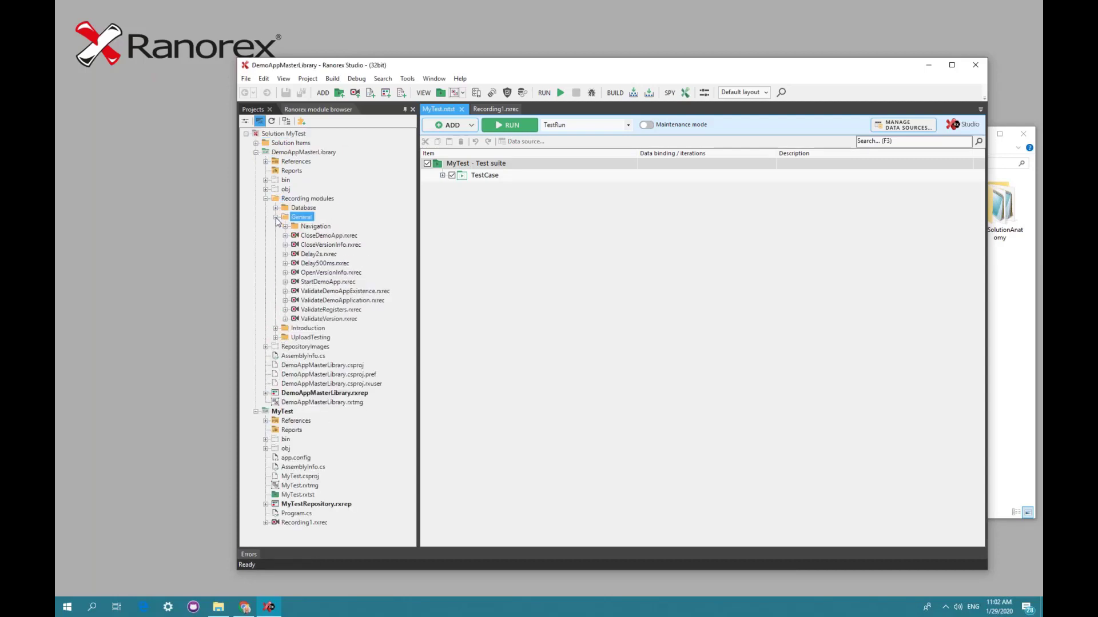
{"action": "left_click", "coordinate": [314, 255]}
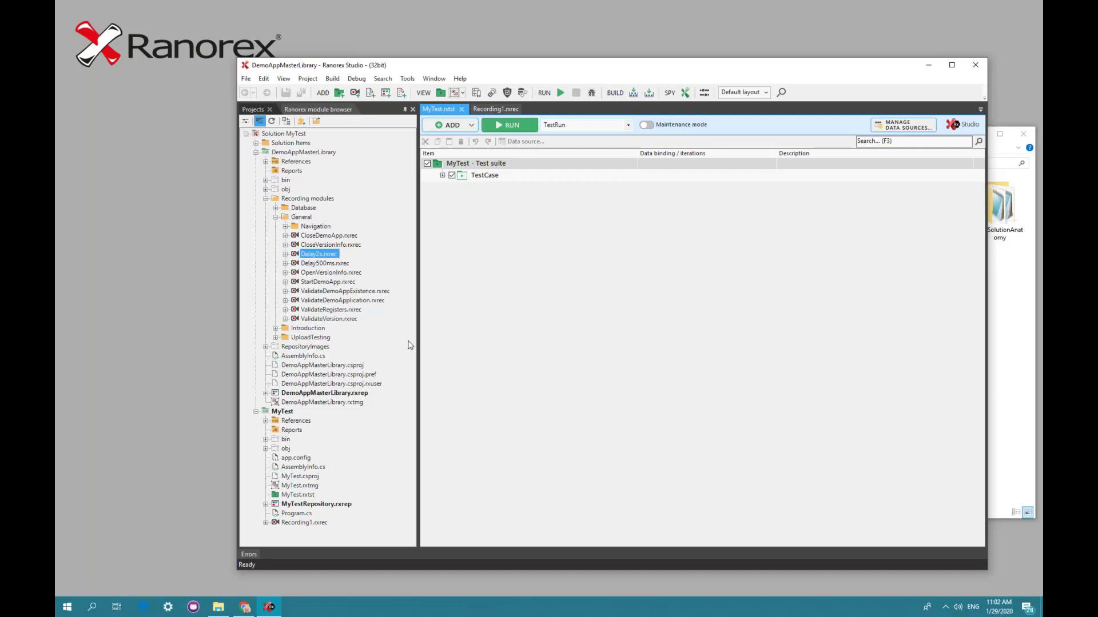
Find the StartDemoApp module in the library's General folder in the module browser and add it to TestCase
{"action": "left_click", "coordinate": [317, 110]}
{"action": "left_click", "coordinate": [246, 132]}
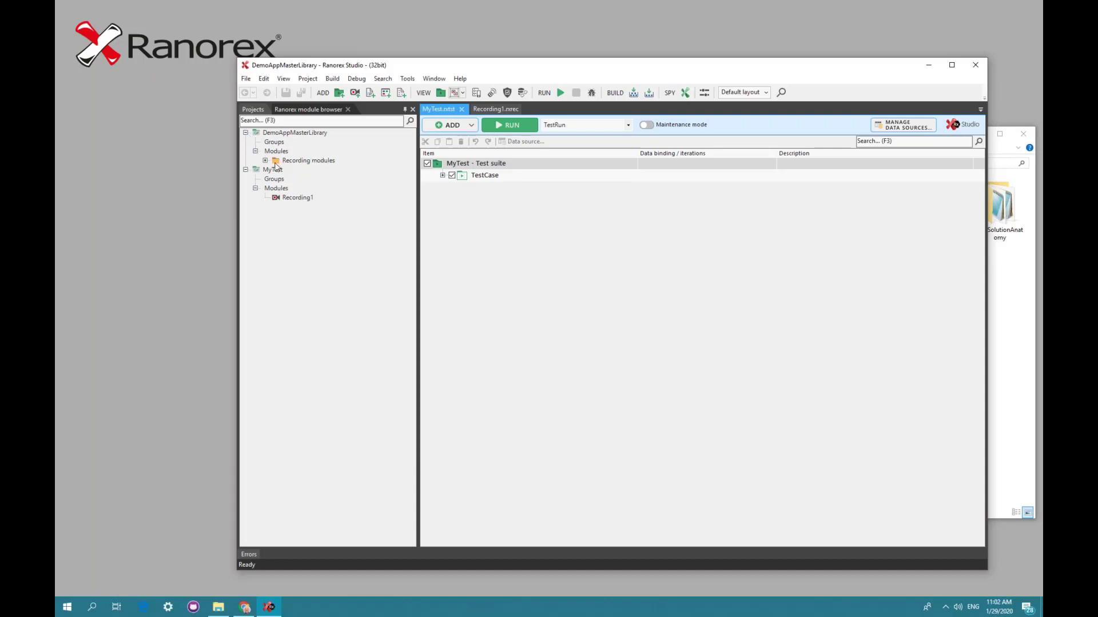
{"action": "left_click", "coordinate": [265, 161]}
{"action": "left_click", "coordinate": [275, 169]}
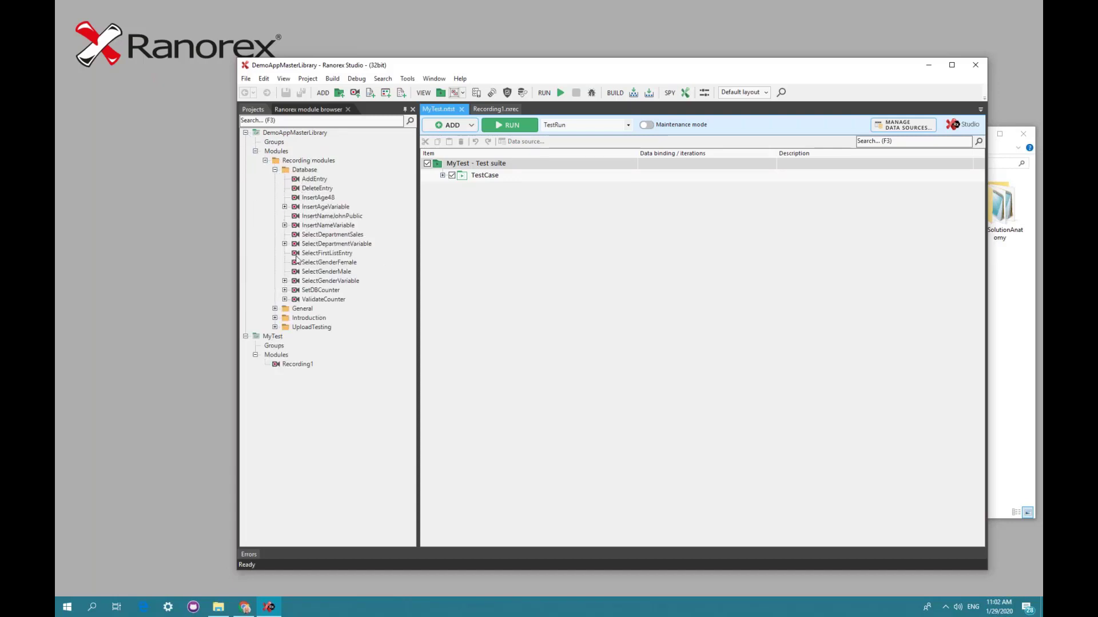
{"action": "left_click", "coordinate": [275, 309]}
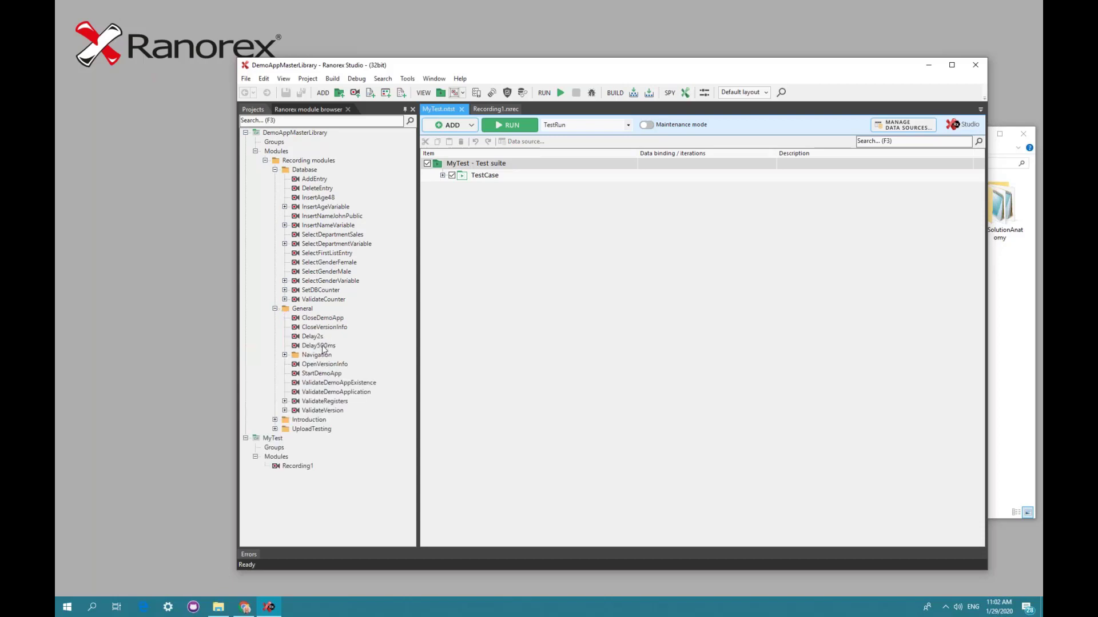
{"action": "left_click_drag", "start_coordinate": [302, 375], "coordinate": [475, 176]}
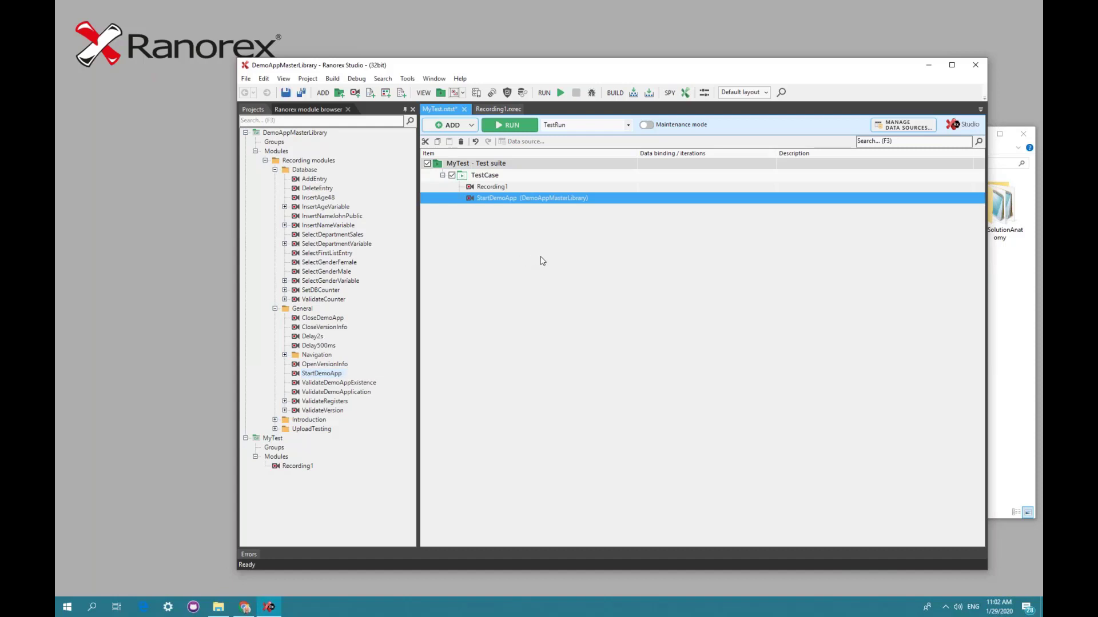
Switch to File Explorer and examine the files in the nested MyTest project folder inside the Downloads MyTest folder
{"action": "left_click", "coordinate": [581, 250]}
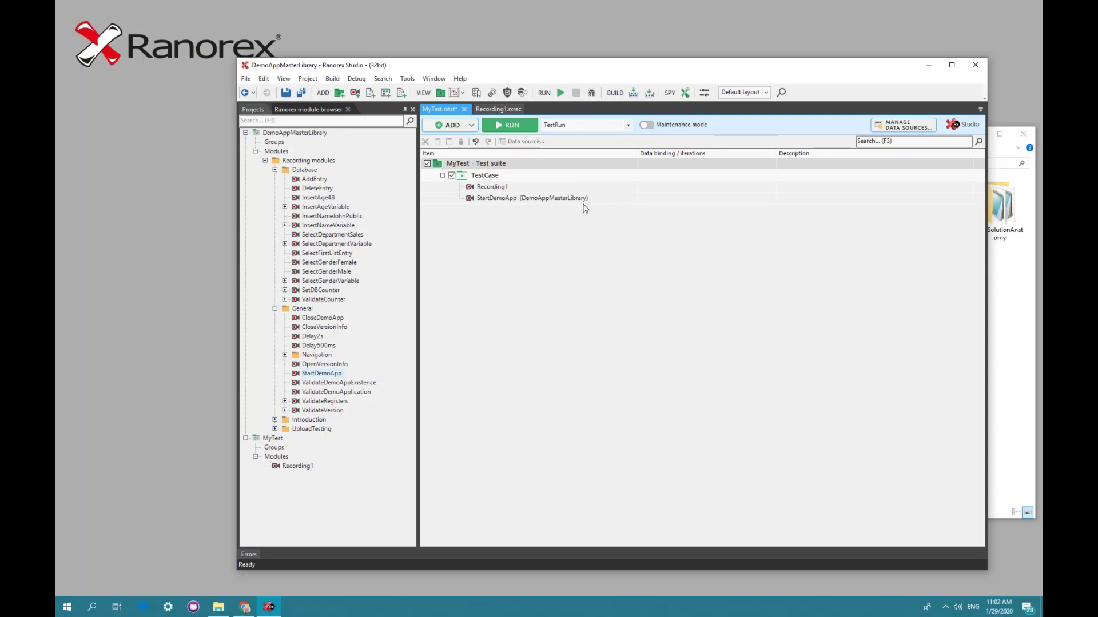
{"action": "left_click", "coordinate": [1013, 318]}
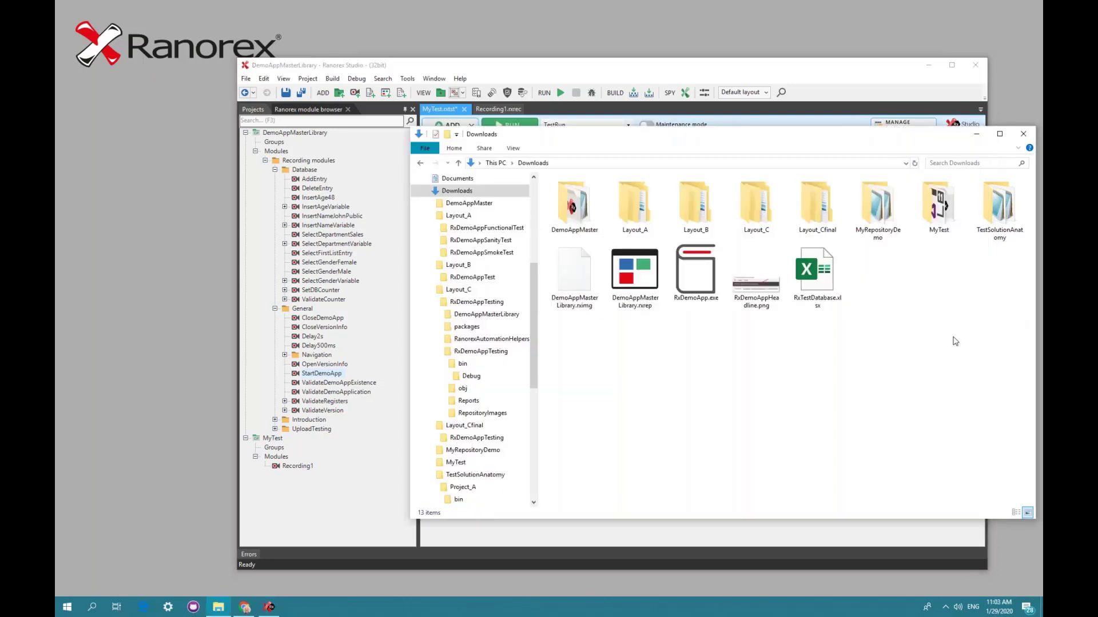
{"action": "double_click", "coordinate": [939, 206]}
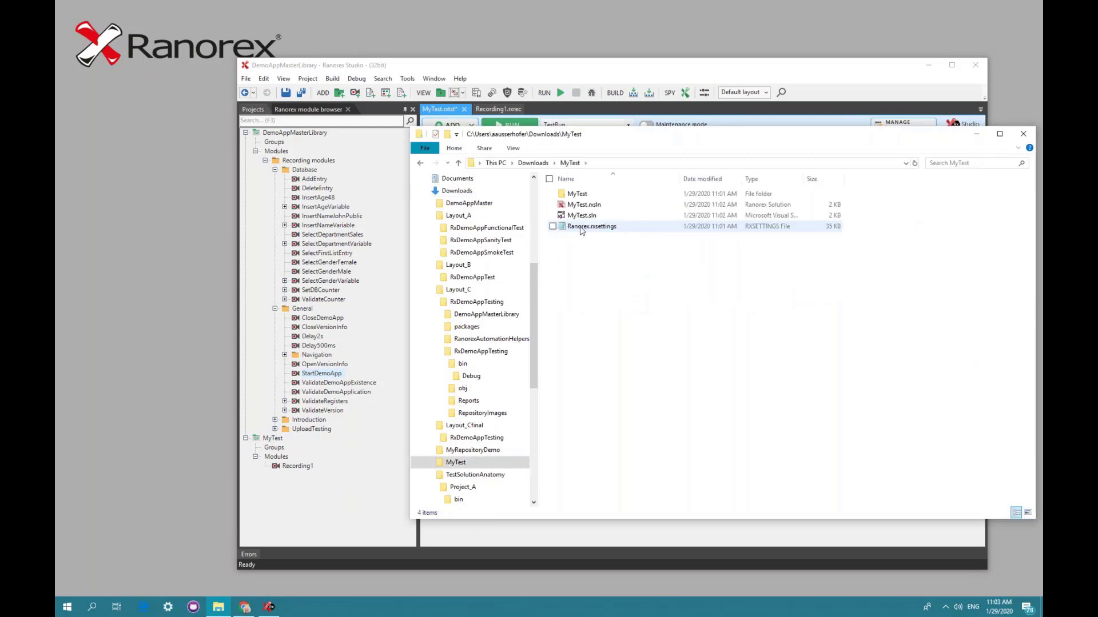
{"action": "double_click", "coordinate": [566, 194]}
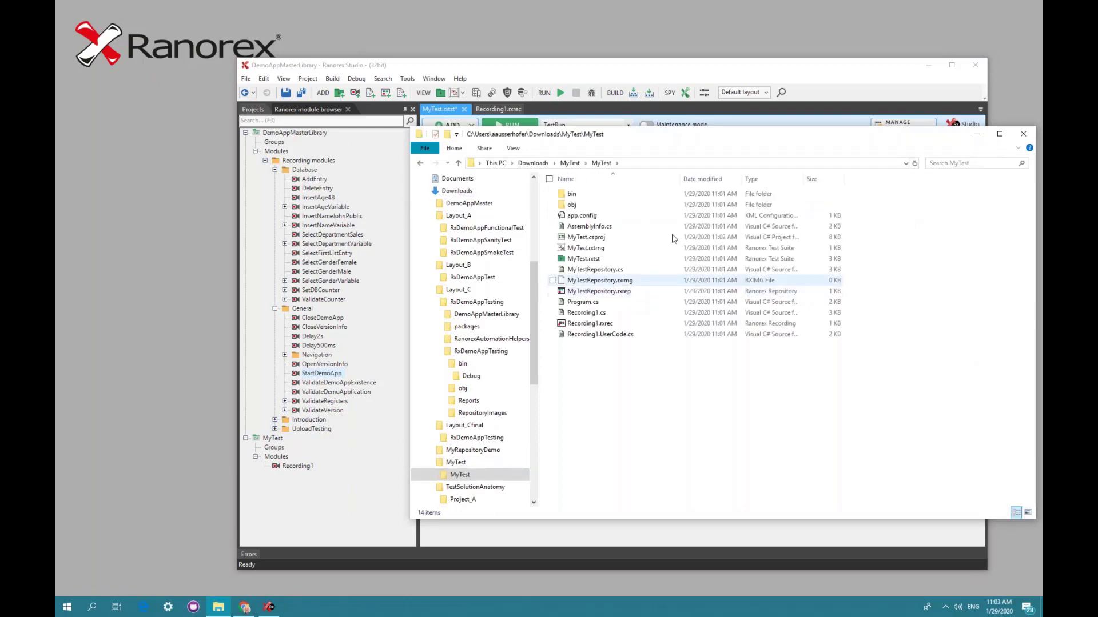
{"action": "left_click_drag", "start_coordinate": [652, 137], "coordinate": [317, 153]}
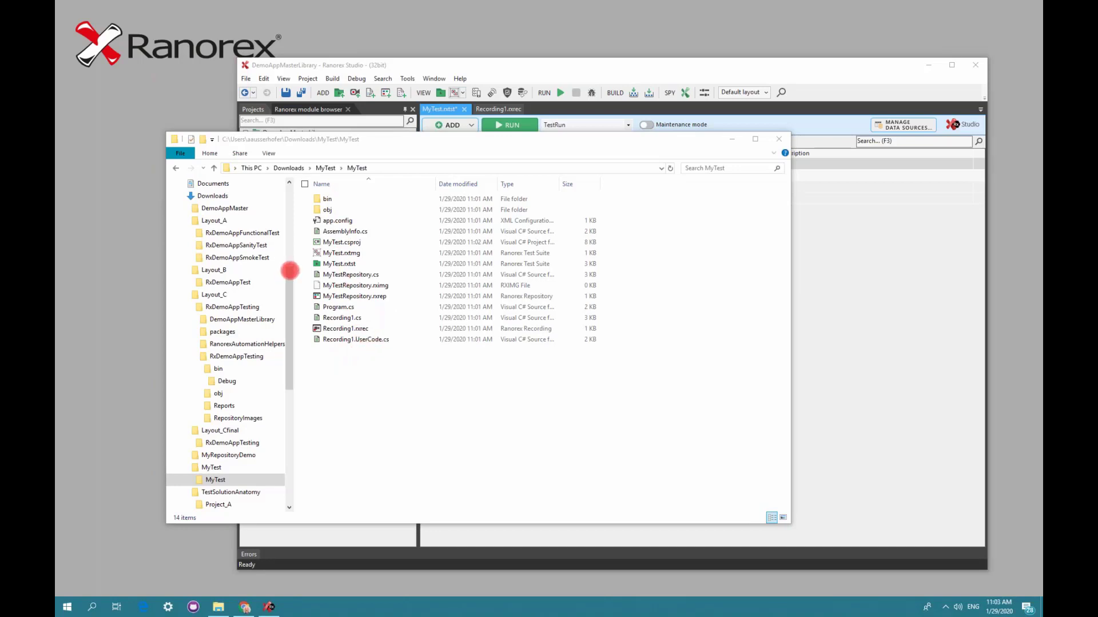
Examine the DemoAppMasterLibrary folder inside DemoAppMaster, including its repository file, and return to the MyTest solution folder
{"action": "left_click", "coordinate": [289, 169]}
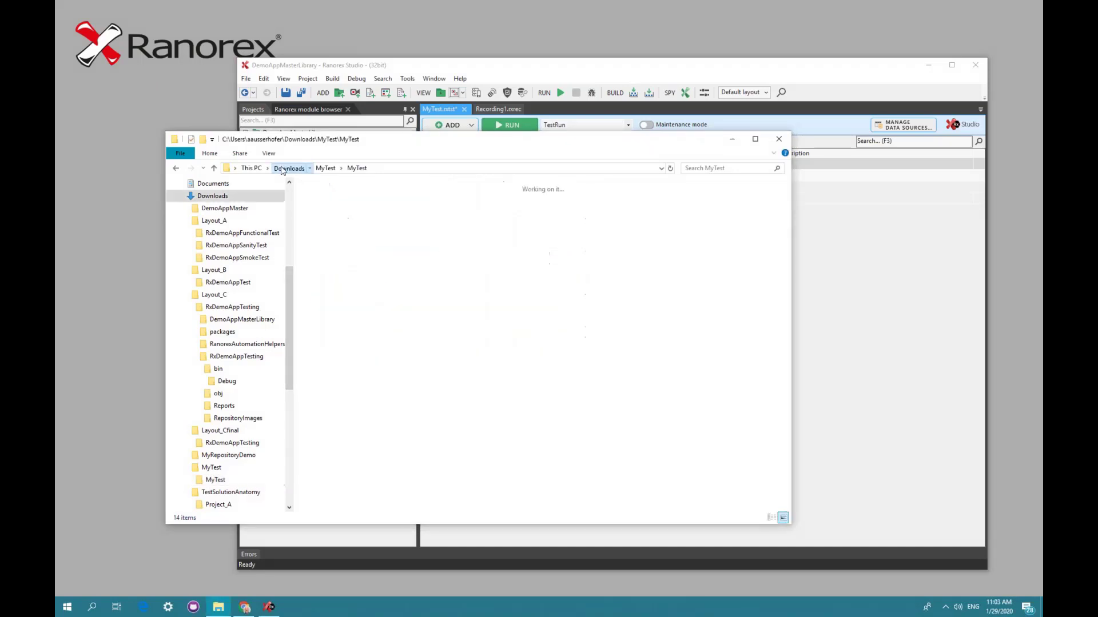
{"action": "double_click", "coordinate": [335, 211]}
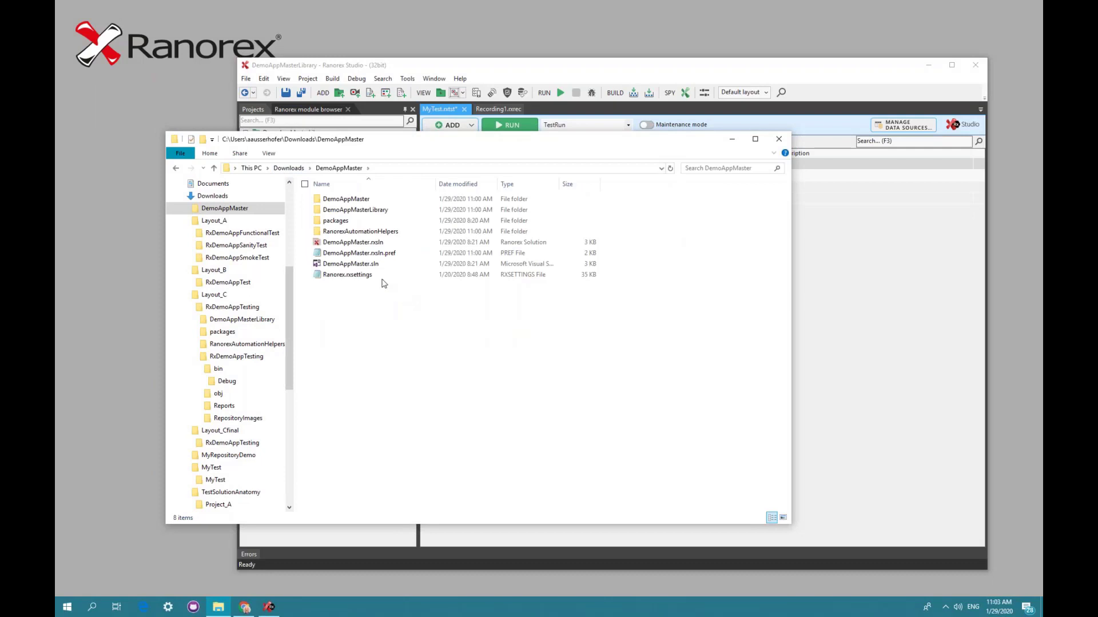
{"action": "double_click", "coordinate": [337, 210]}
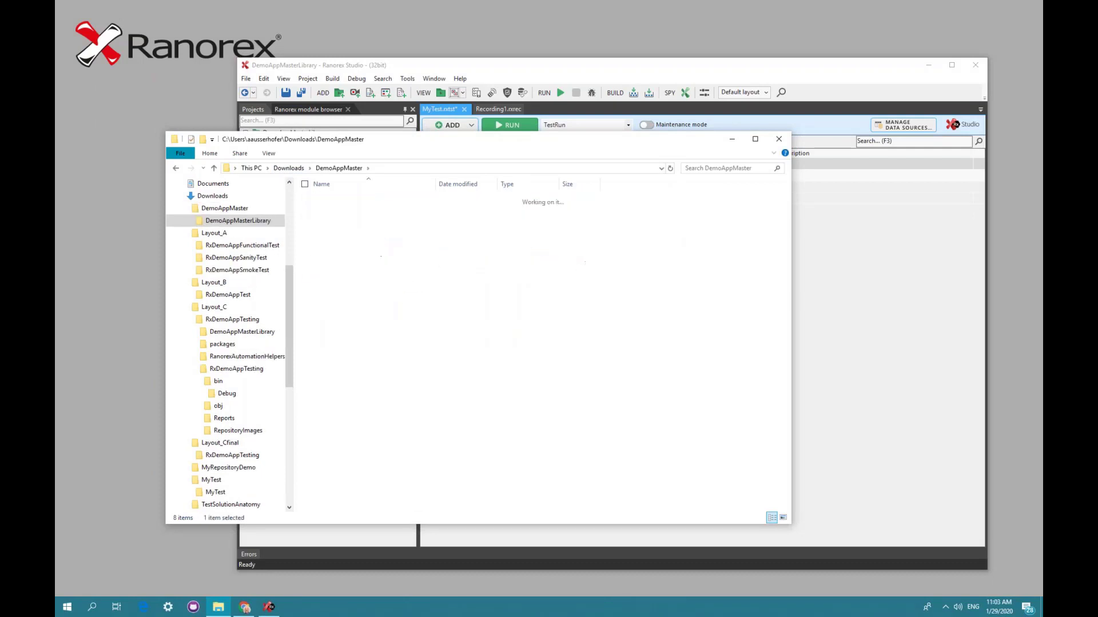
{"action": "left_click", "coordinate": [352, 308]}
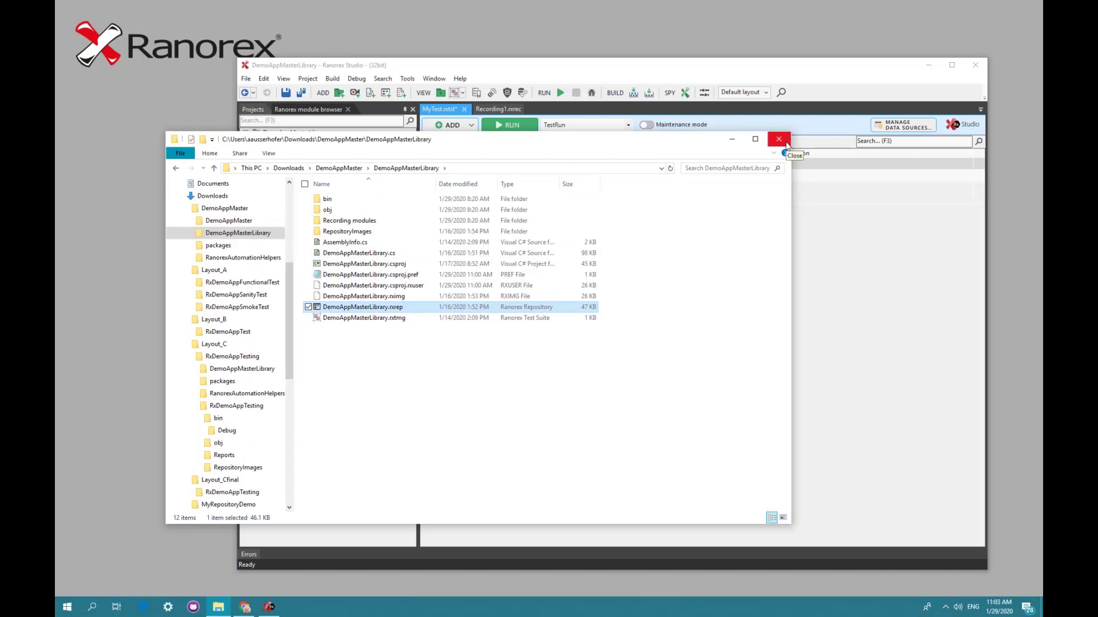
{"action": "left_click", "coordinate": [338, 168]}
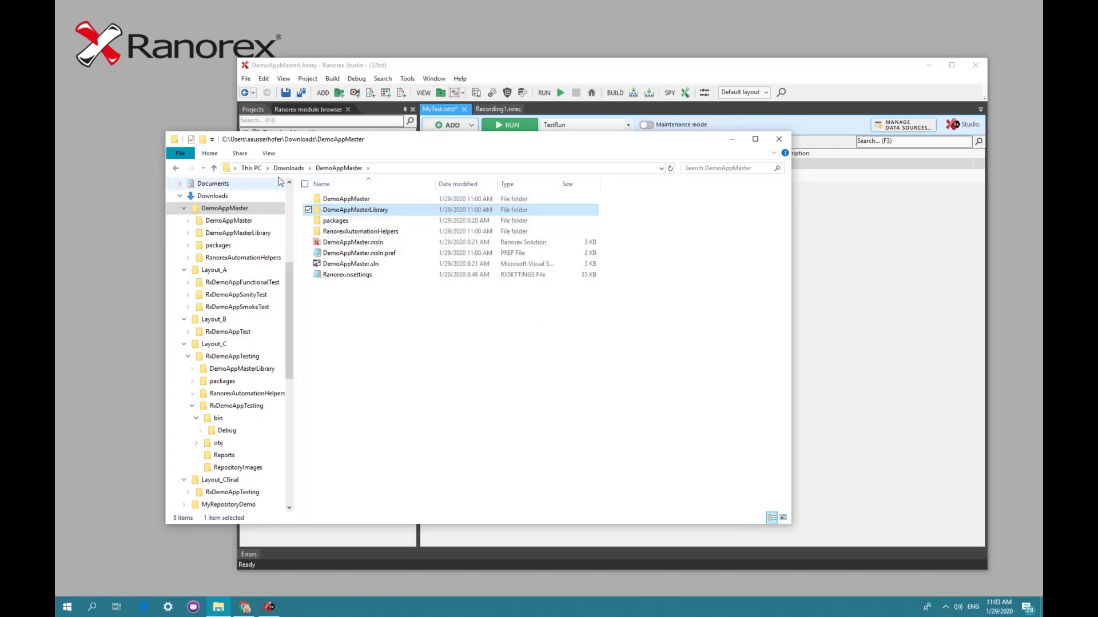
{"action": "left_click", "coordinate": [289, 168]}
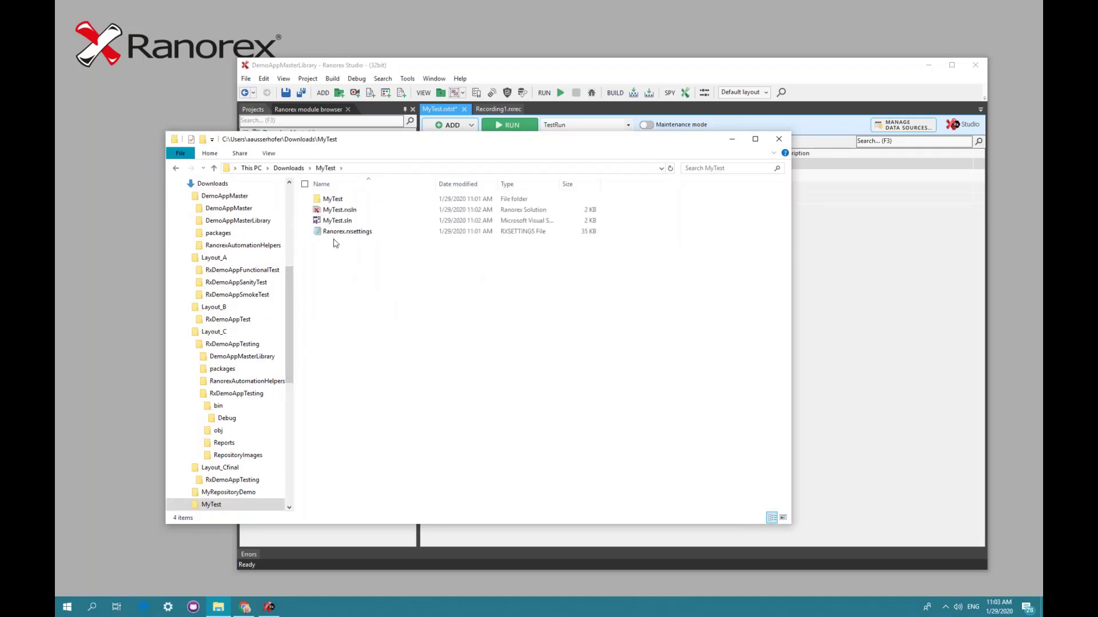
Switch back to Ranorex Studio and look through the library's Database modules InsertAgeVariable, InsertNameVariable and SelectFirstListEntry
{"action": "left_click", "coordinate": [345, 68]}
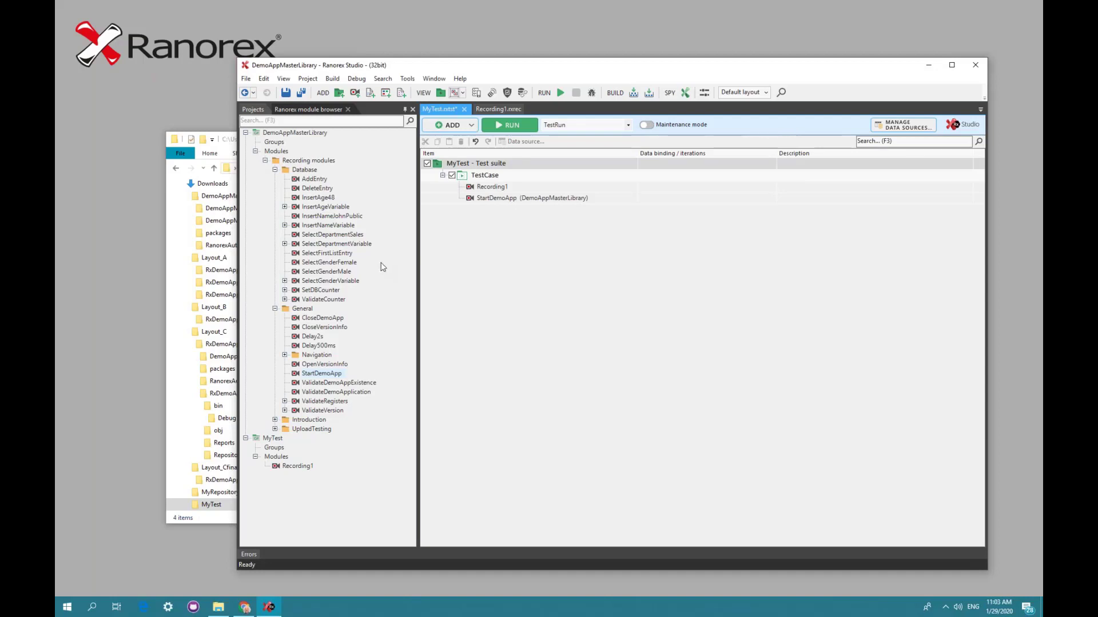
{"action": "left_click", "coordinate": [311, 207]}
{"action": "left_click", "coordinate": [312, 224]}
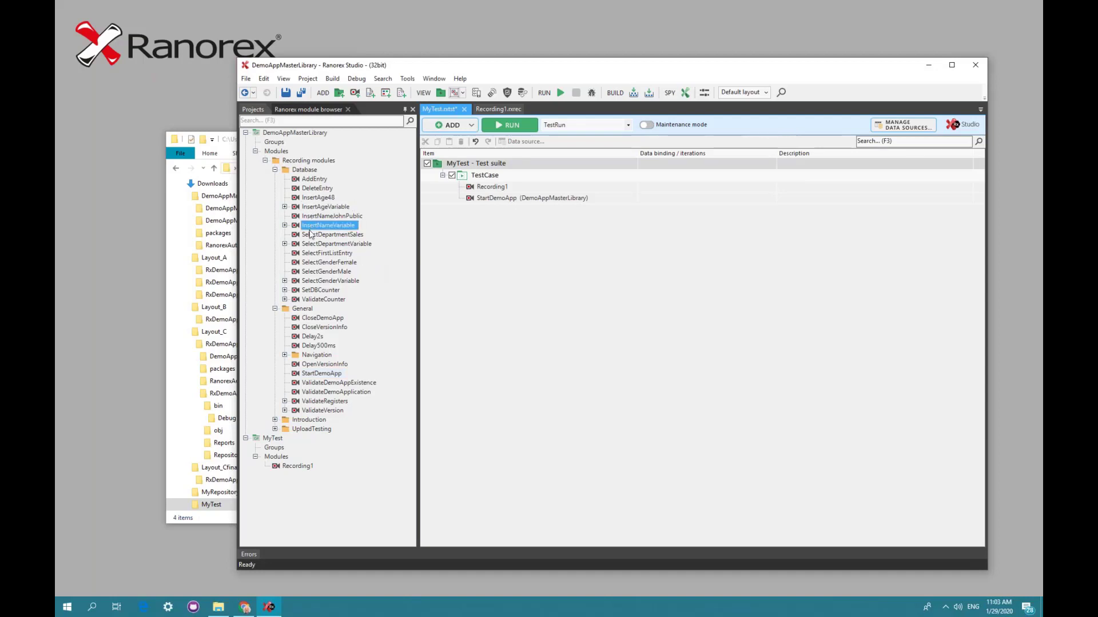
{"action": "left_click", "coordinate": [314, 252]}
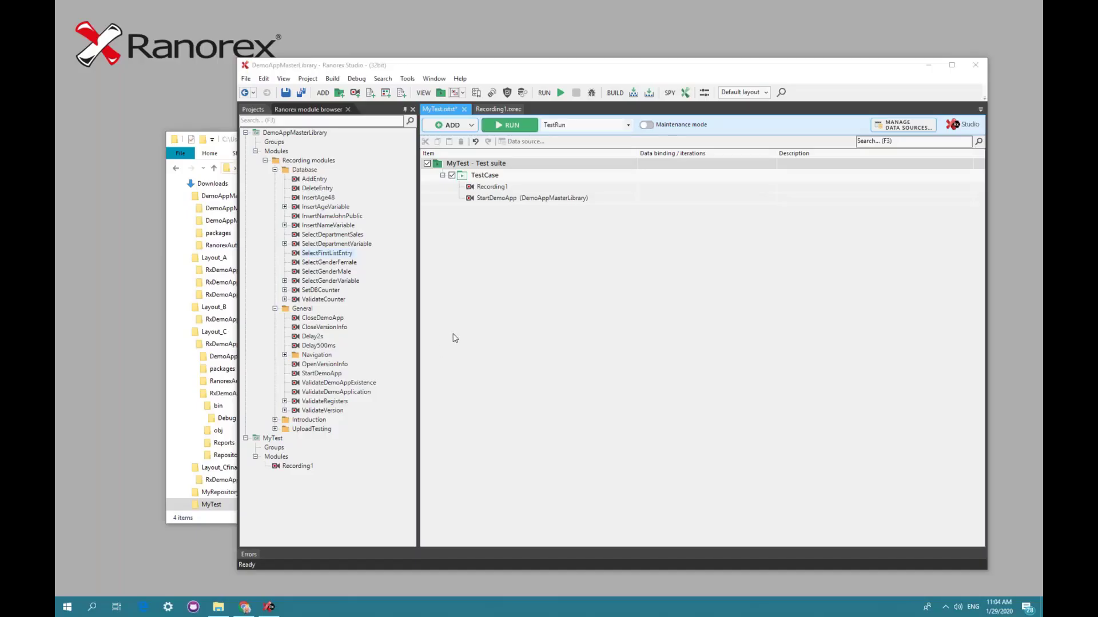
Close the MyTest solution and open RxDemoAppTesting.rxsln from the Layout_C\RxDemoAppTesting folder in Downloads
{"action": "left_click", "coordinate": [974, 65]}
{"action": "left_click", "coordinate": [611, 389]}
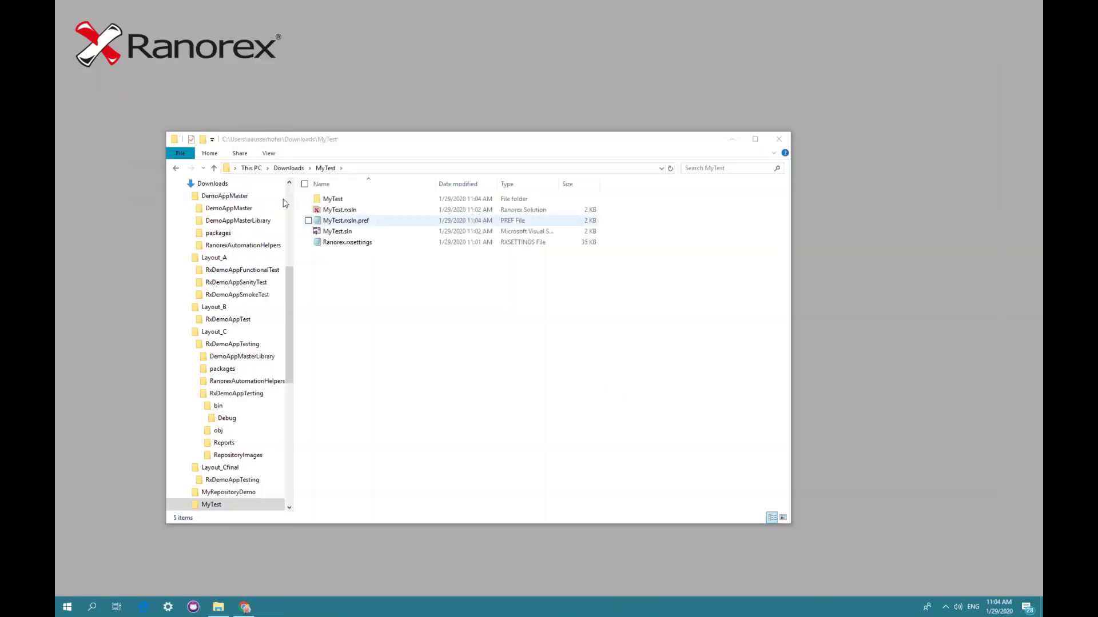
{"action": "left_click", "coordinate": [288, 168]}
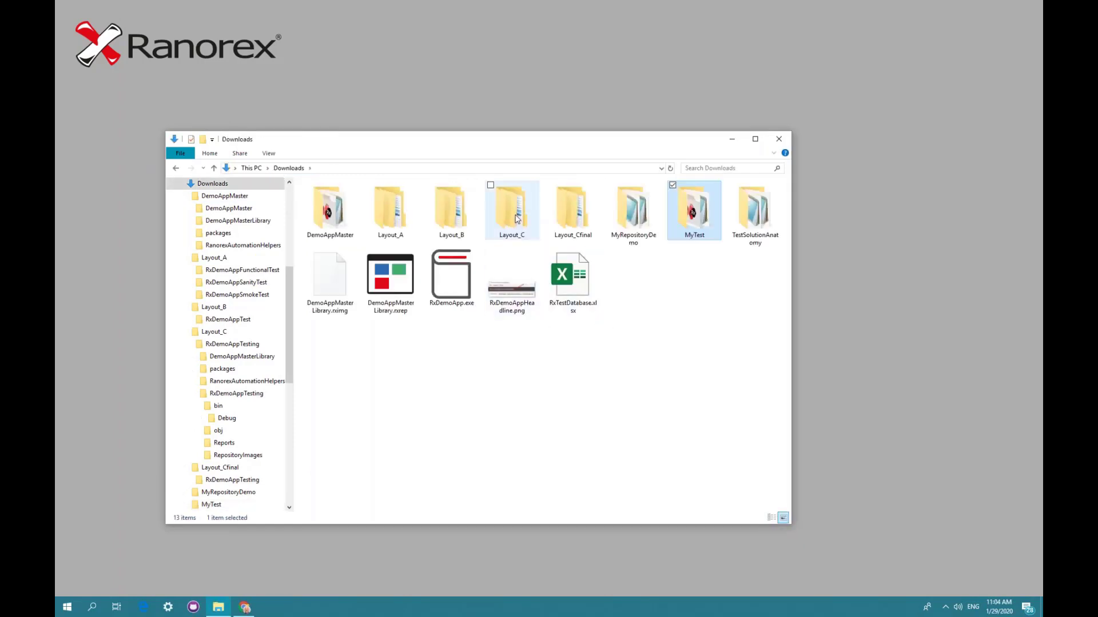
{"action": "double_click", "coordinate": [516, 219]}
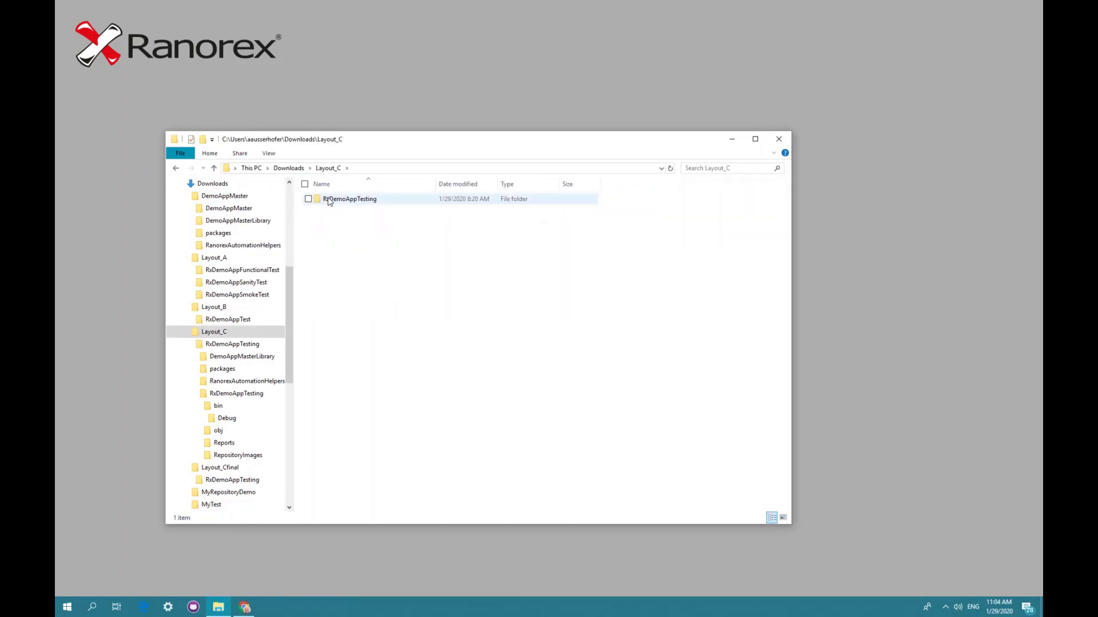
{"action": "double_click", "coordinate": [329, 200]}
{"action": "left_click", "coordinate": [342, 255]}
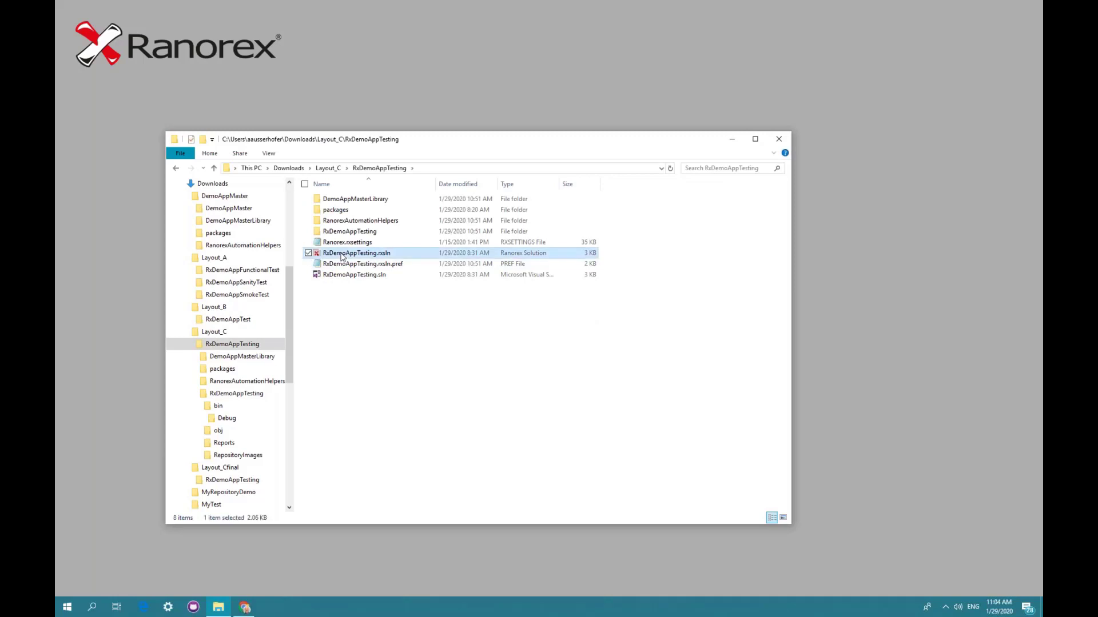
{"action": "double_click", "coordinate": [341, 256]}
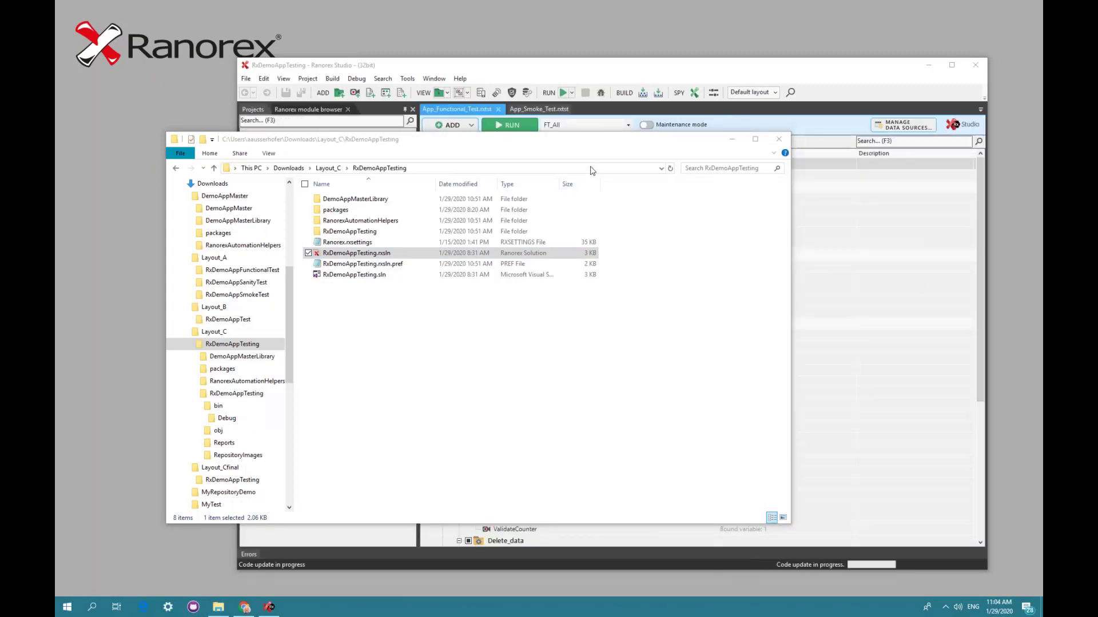
{"action": "left_click", "coordinate": [508, 64]}
{"action": "left_click_drag", "start_coordinate": [523, 66], "coordinate": [563, 22]}
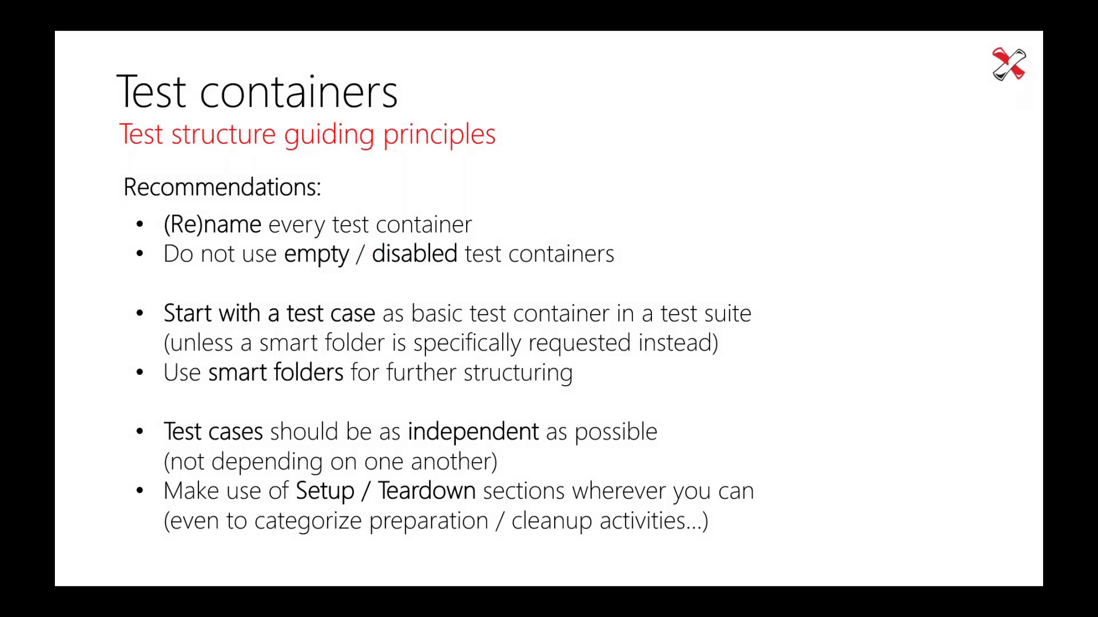
{"action": "key", "text": "Right"}
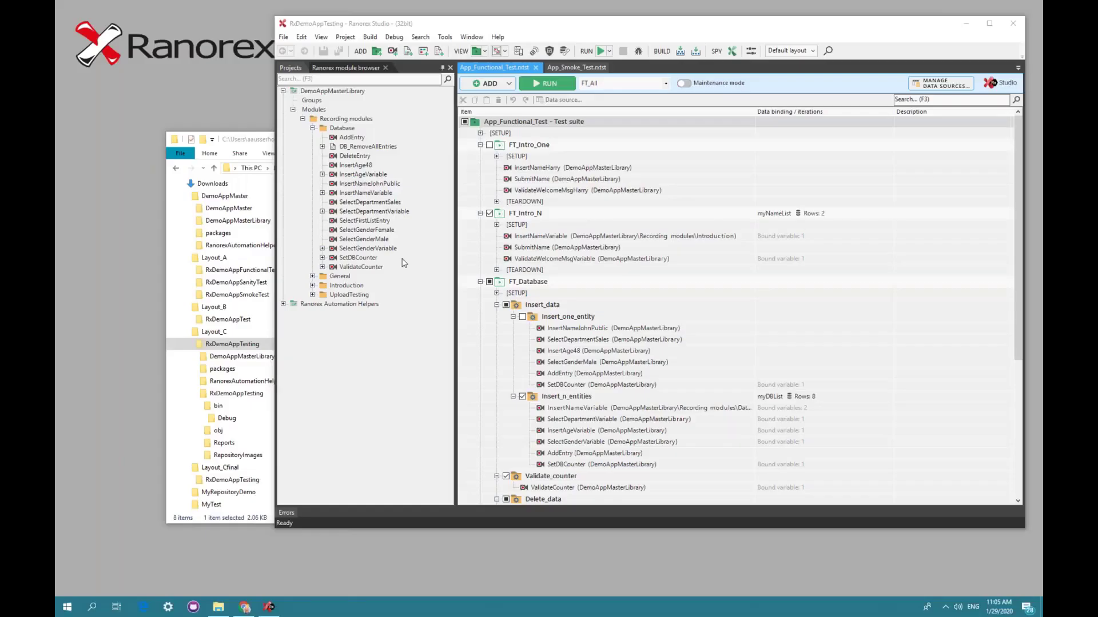
Add a new test case to the App_Functional_Test test suite, keeping the default name TestCase
{"action": "left_click", "coordinate": [532, 147]}
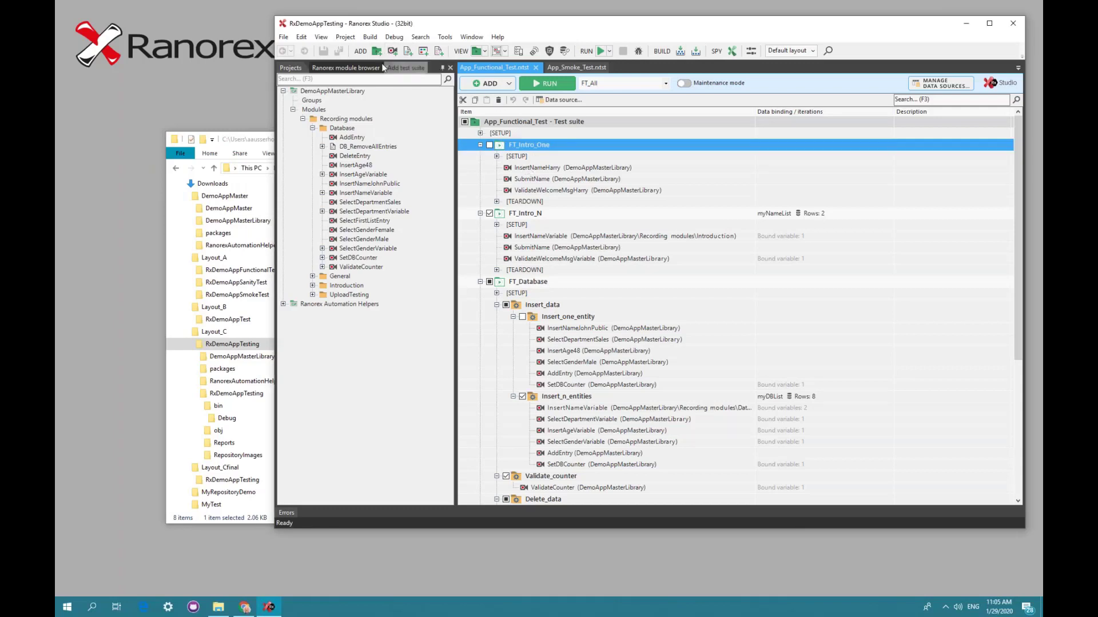
{"action": "right_click", "coordinate": [518, 124]}
{"action": "mouse_move", "coordinate": [559, 160]}
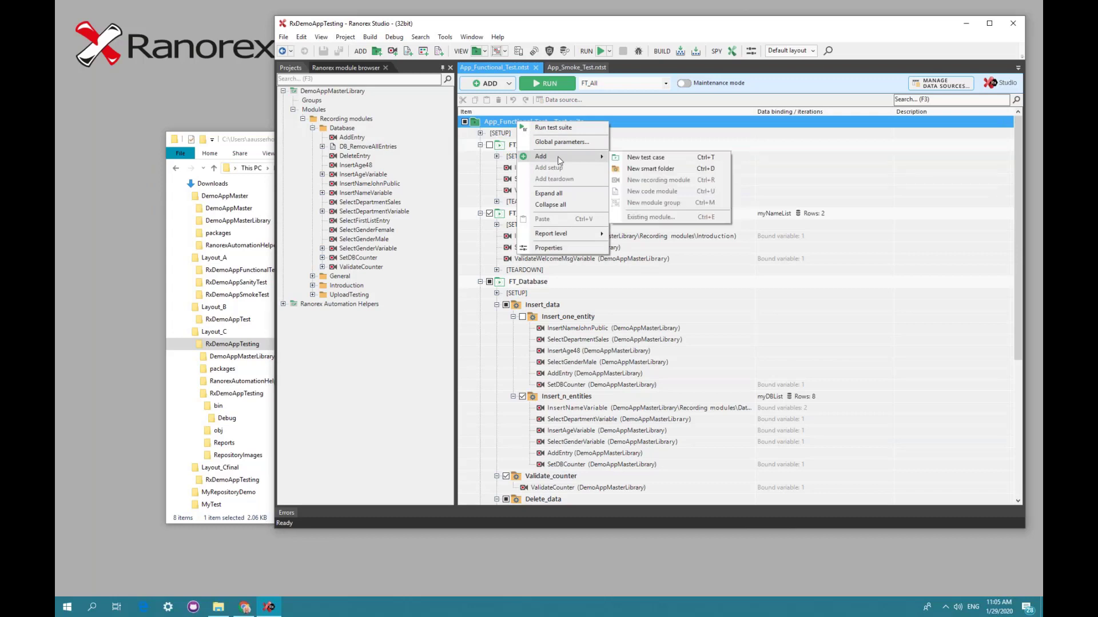
{"action": "left_click", "coordinate": [646, 158]}
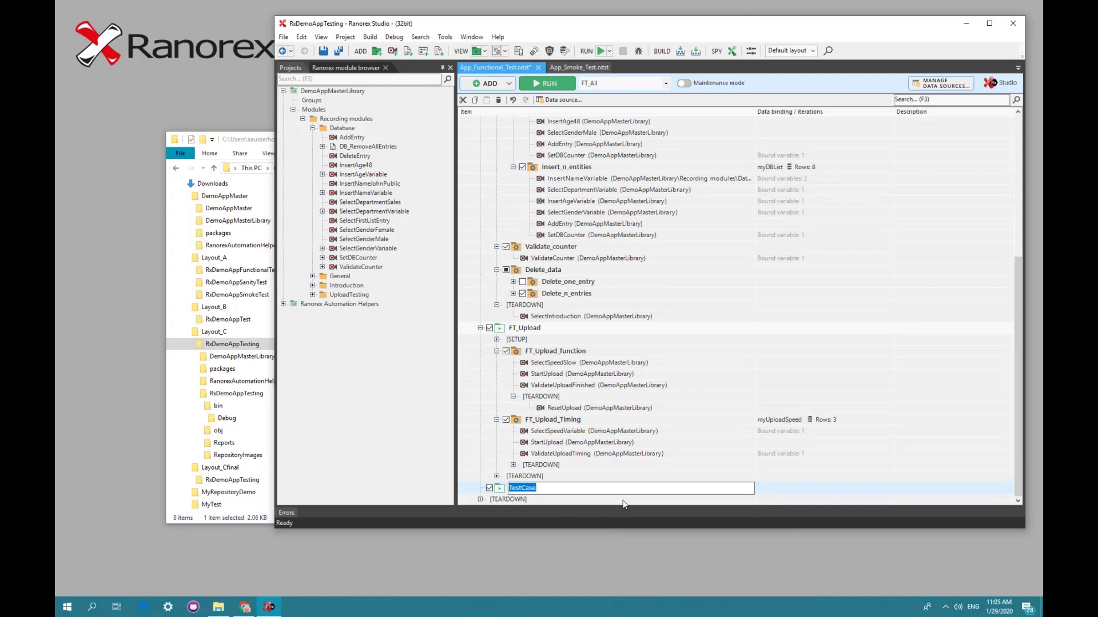
{"action": "left_click", "coordinate": [564, 488]}
Examine the suite's test containers FT_Intro_One, FT_Intro_N and FT_Database with its Insert_data folders, and the SubmitName module
{"action": "scroll", "coordinate": [536, 372], "scroll_direction": "up", "scroll_amount": 7}
{"action": "left_click", "coordinate": [532, 148]}
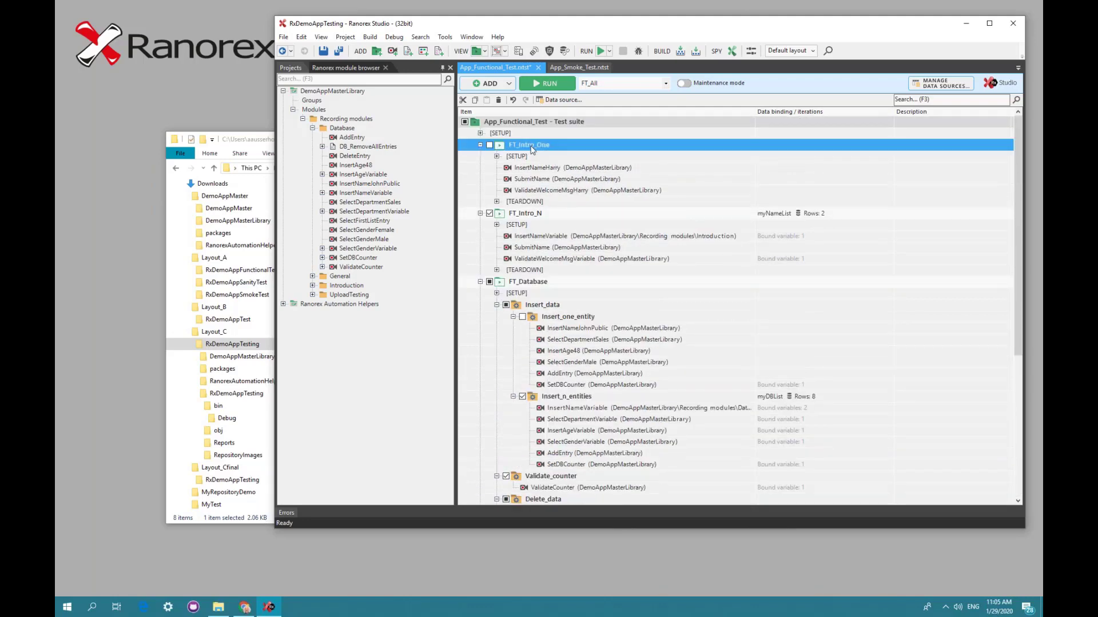
{"action": "left_click", "coordinate": [518, 219]}
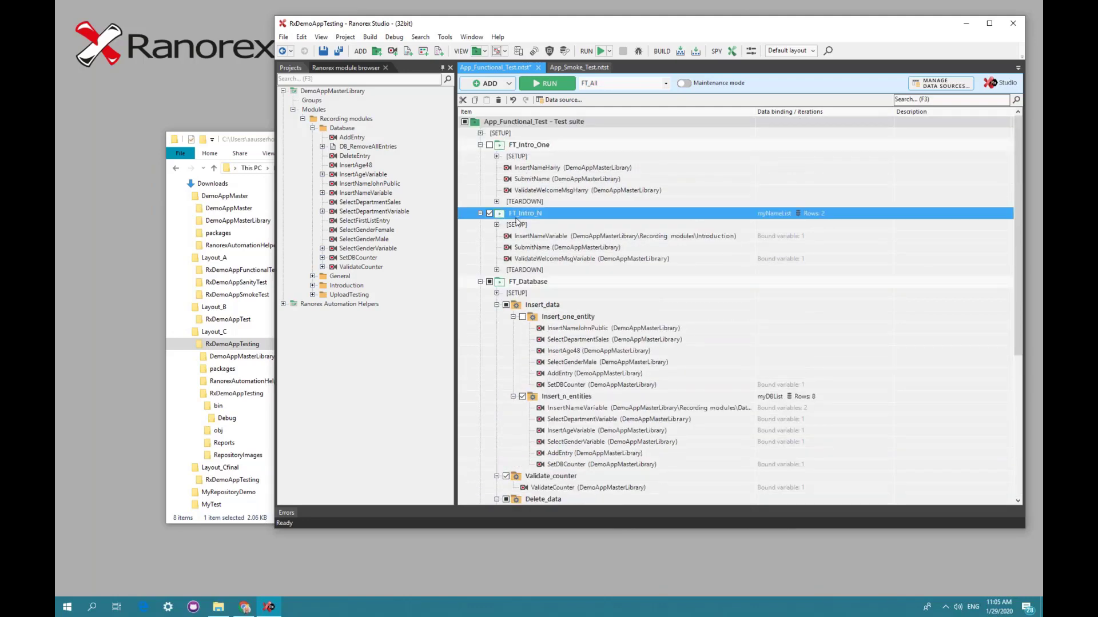
{"action": "left_click", "coordinate": [541, 307]}
{"action": "left_click", "coordinate": [542, 316]}
{"action": "left_click", "coordinate": [527, 286]}
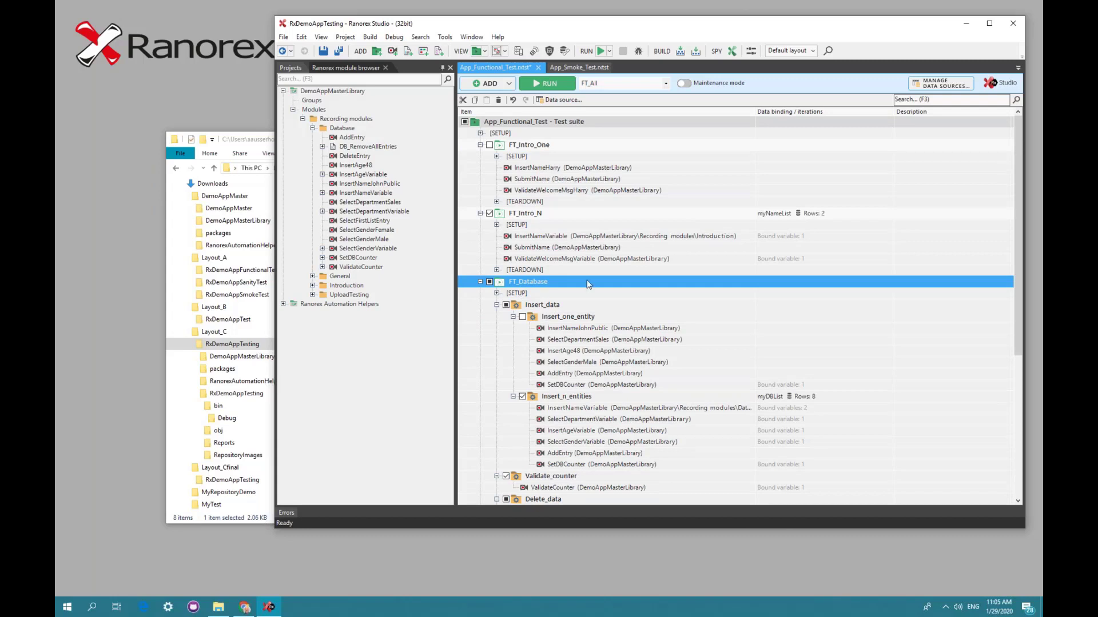
{"action": "left_click", "coordinate": [537, 181]}
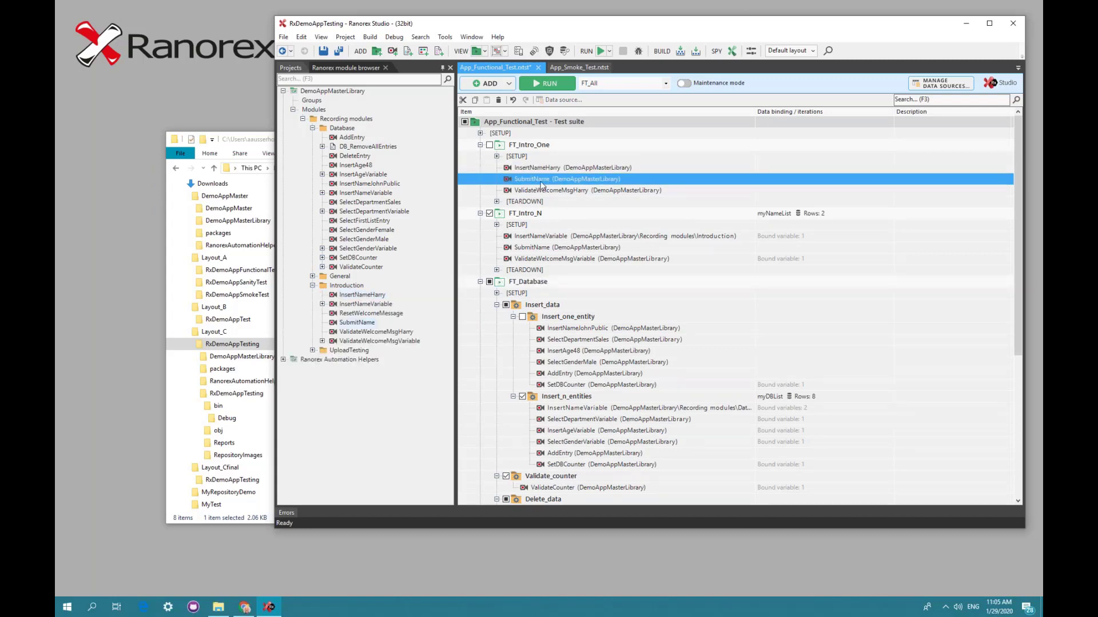
Disable the InsertNameHarry module in the FT_Intro_One test case
{"action": "left_click", "coordinate": [528, 169]}
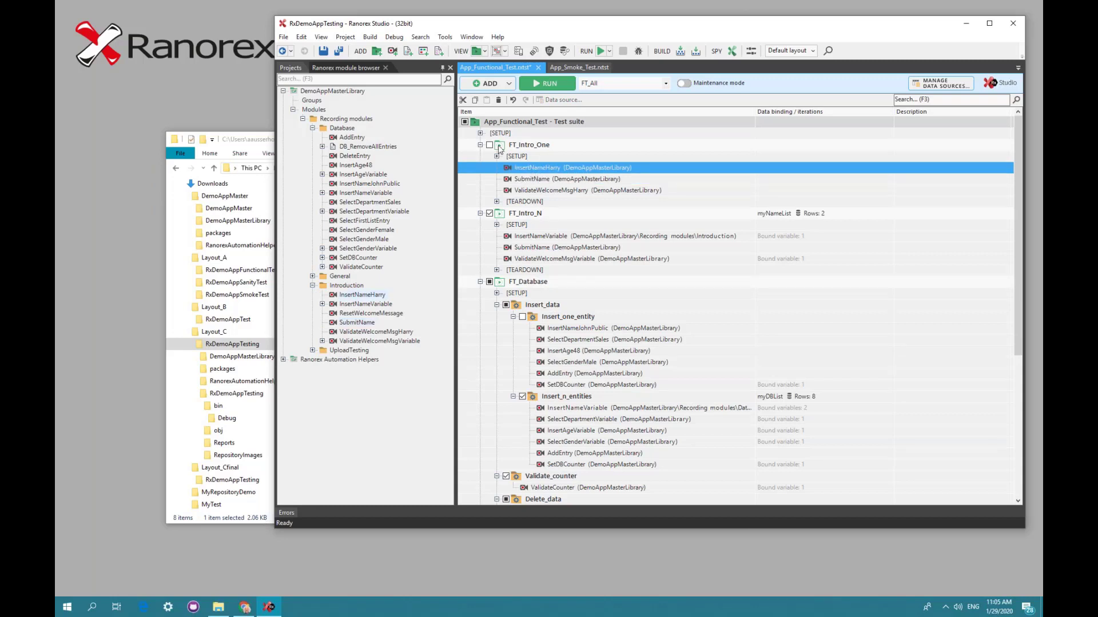
{"action": "right_click", "coordinate": [537, 170]}
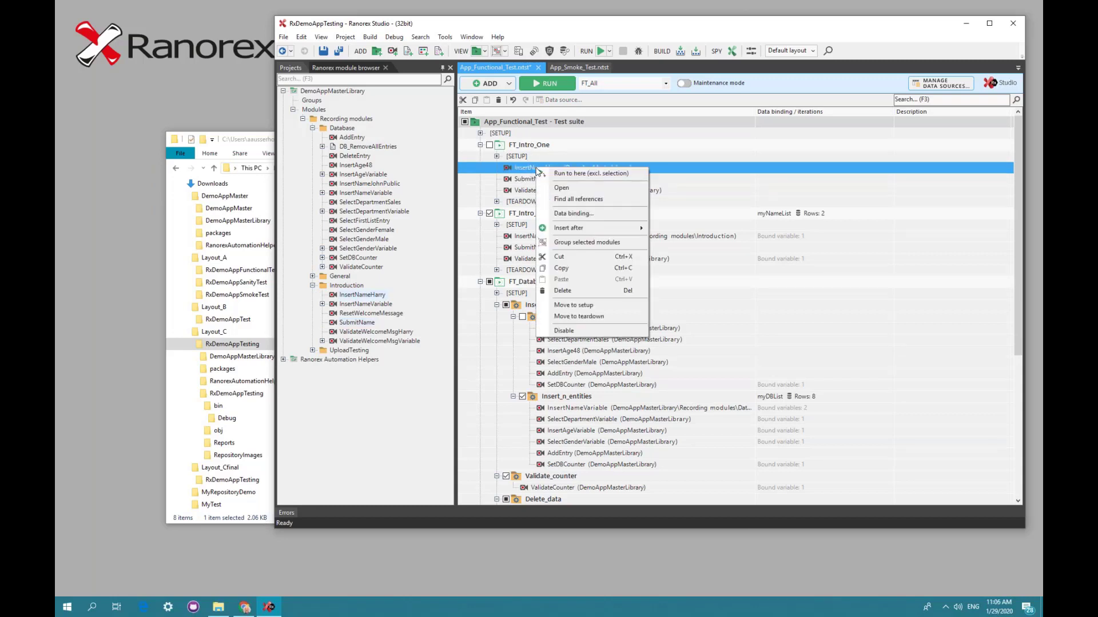
{"action": "left_click", "coordinate": [569, 330]}
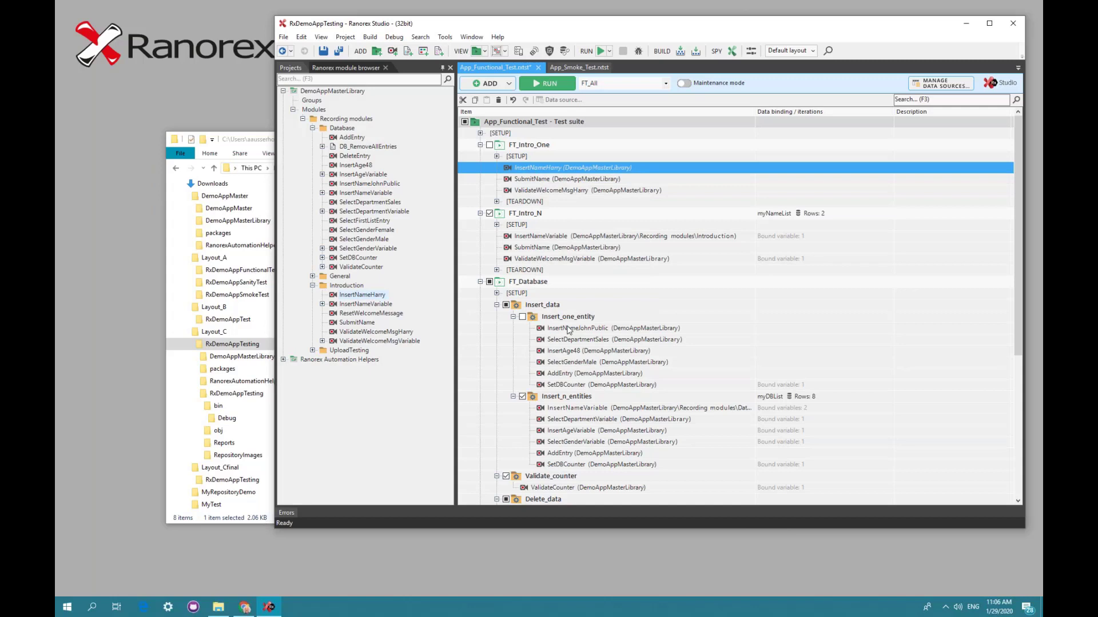
{"action": "left_click", "coordinate": [689, 204]}
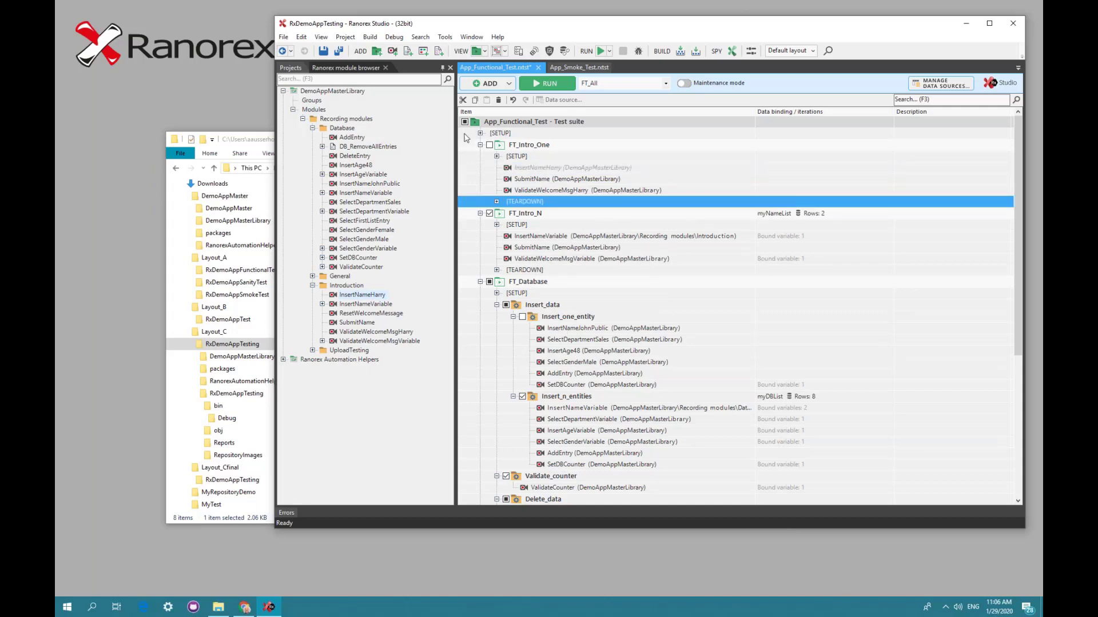
Enable the InsertNameHarry module in FT_Intro_One again
{"action": "left_click", "coordinate": [532, 169]}
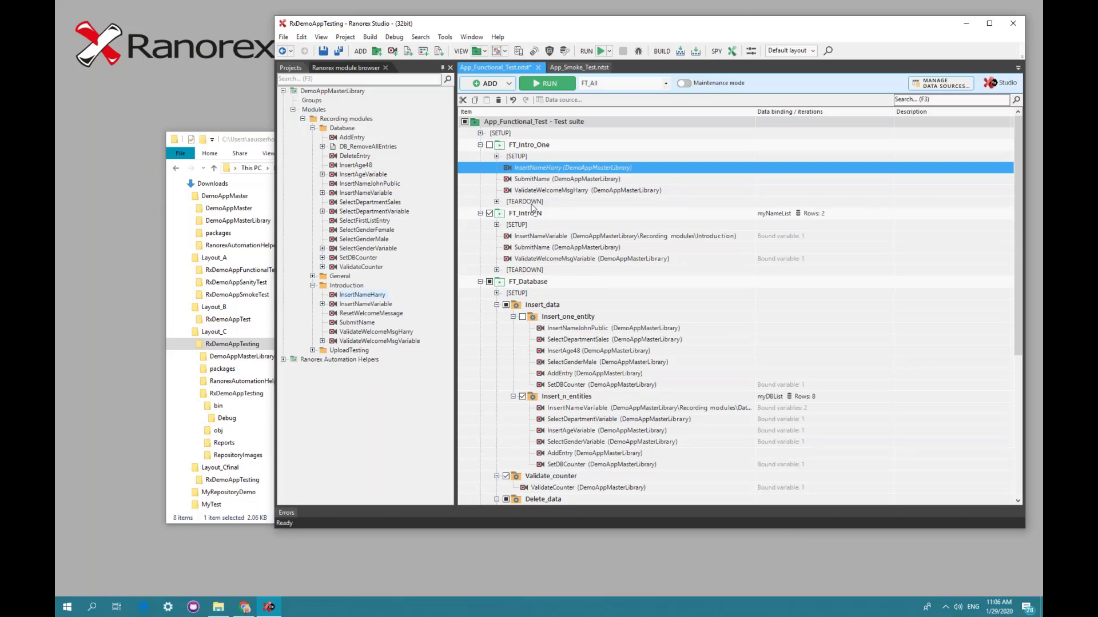
{"action": "right_click", "coordinate": [527, 168]}
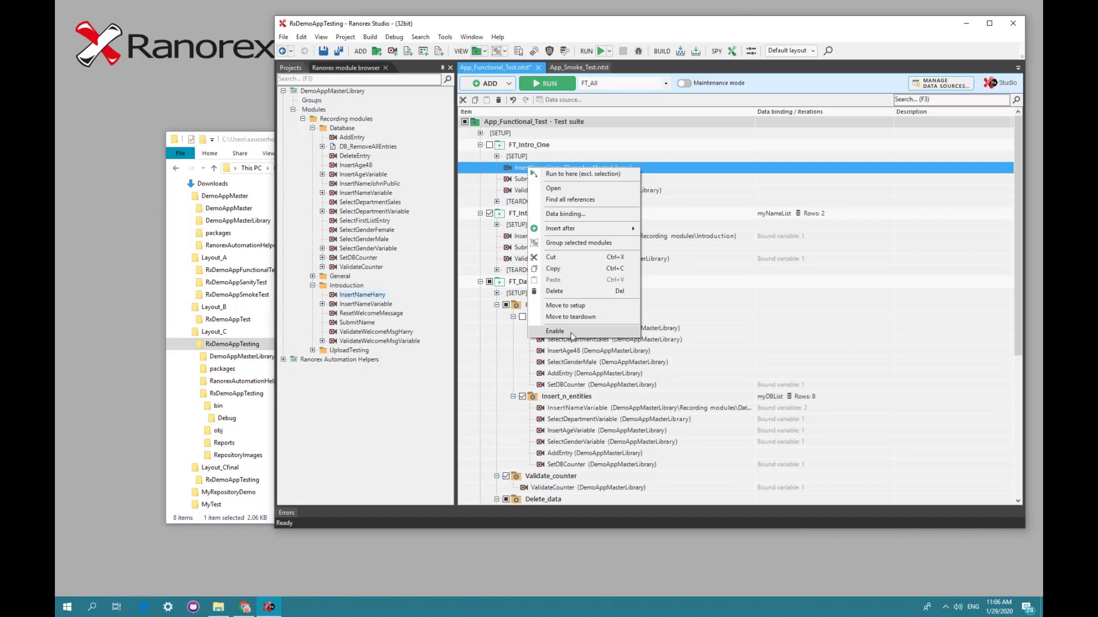
{"action": "left_click", "coordinate": [571, 334]}
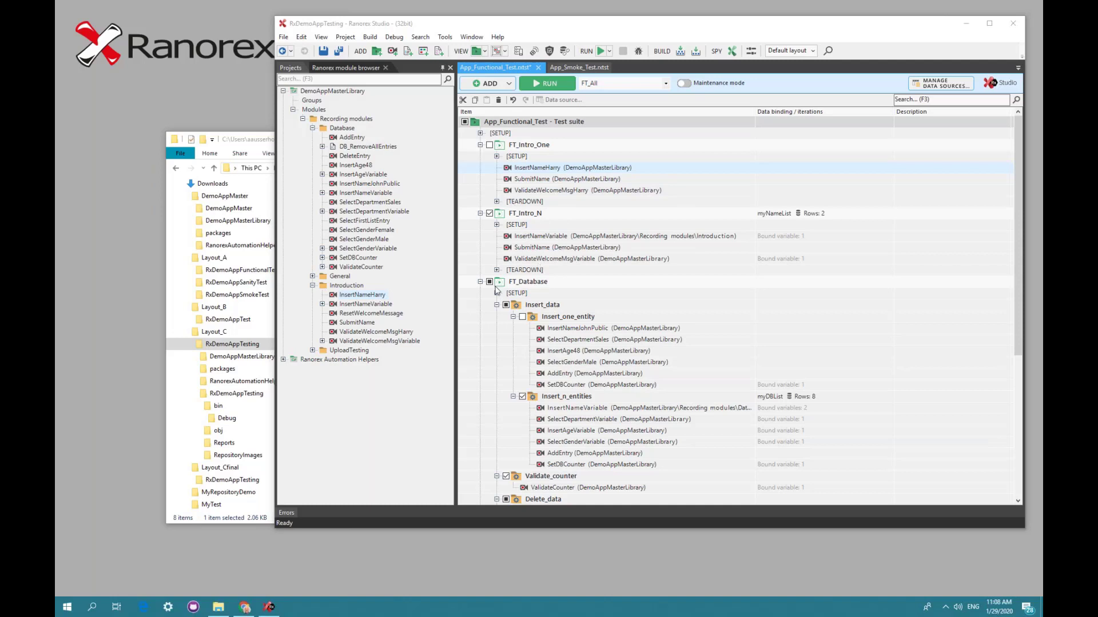
Collapse the FT_Intro_N, FT_Database, FT_Upload and FT_Intro_One test cases in the App_Functional_Test suite
{"action": "left_click", "coordinate": [480, 213]}
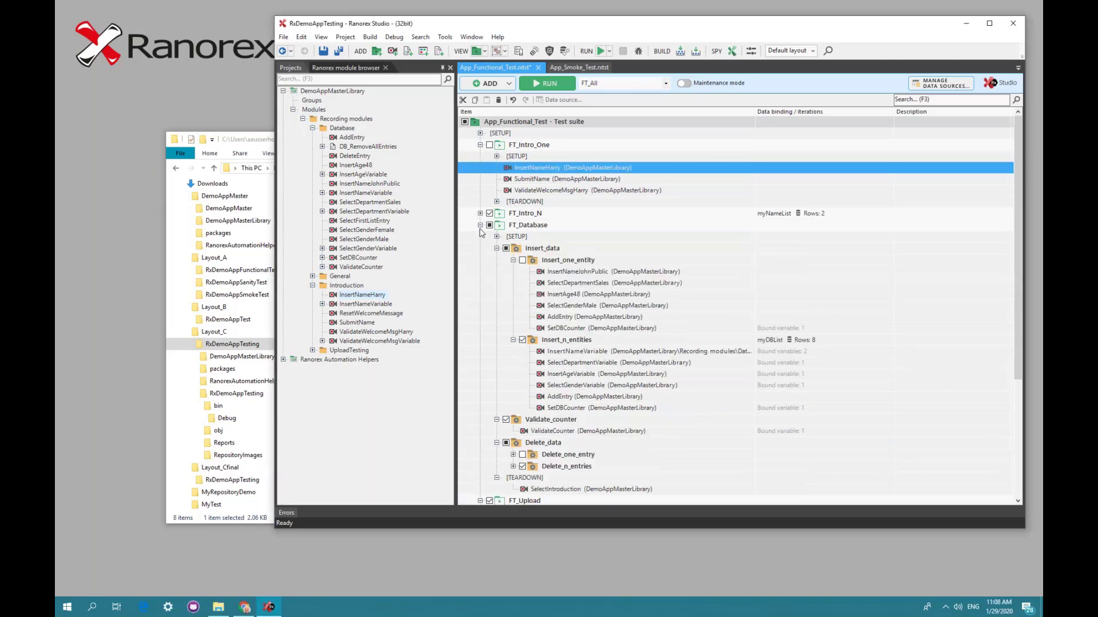
{"action": "left_click", "coordinate": [480, 225]}
{"action": "left_click", "coordinate": [481, 236]}
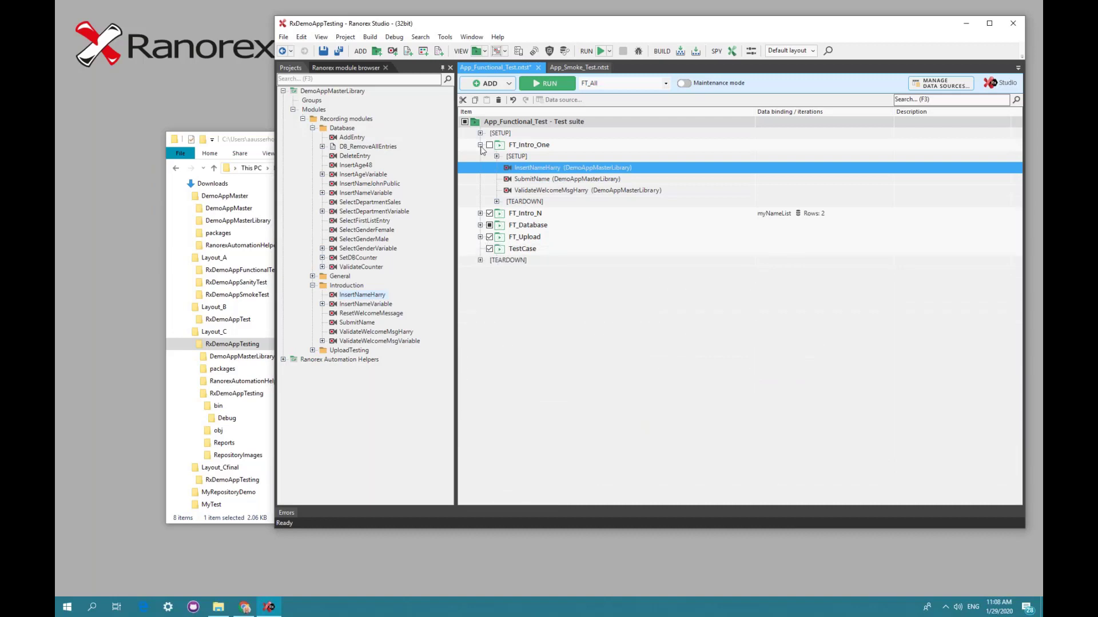
{"action": "left_click", "coordinate": [481, 146]}
{"action": "left_click", "coordinate": [526, 148]}
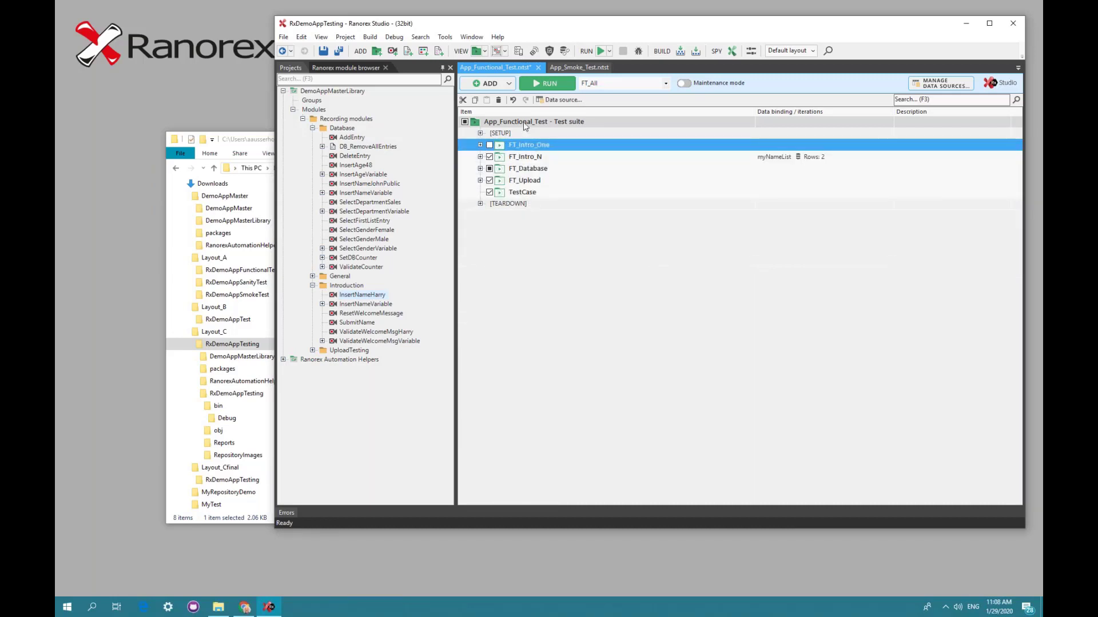
Add a smart folder directly under the App_Functional_Test suite, keeping the default name SmartFolder, and delete it again
{"action": "left_click", "coordinate": [523, 122]}
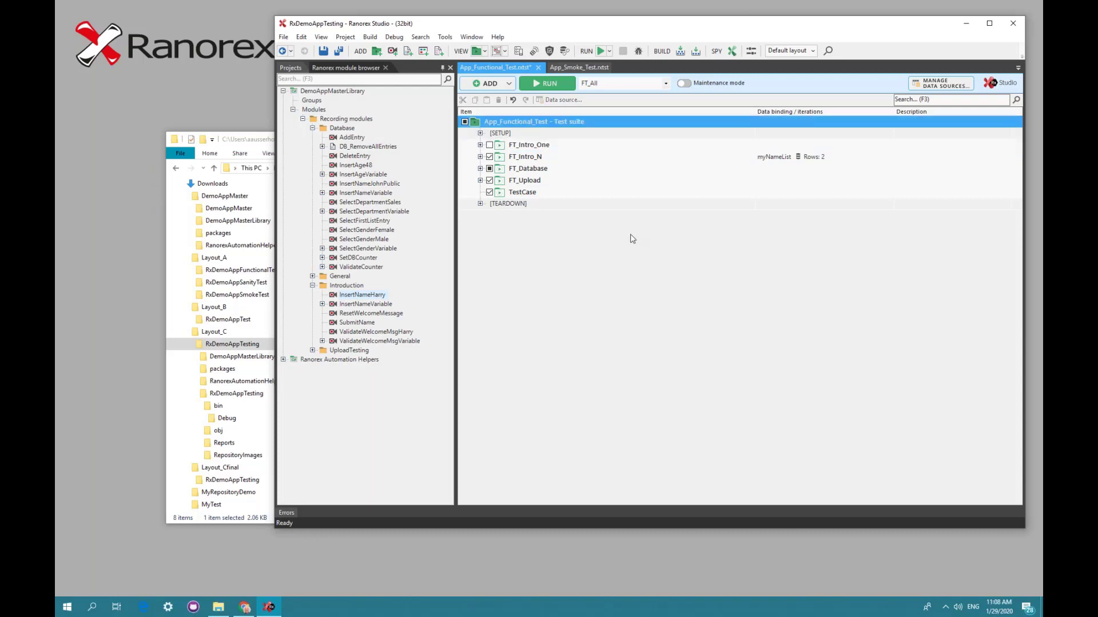
{"action": "right_click", "coordinate": [581, 121]}
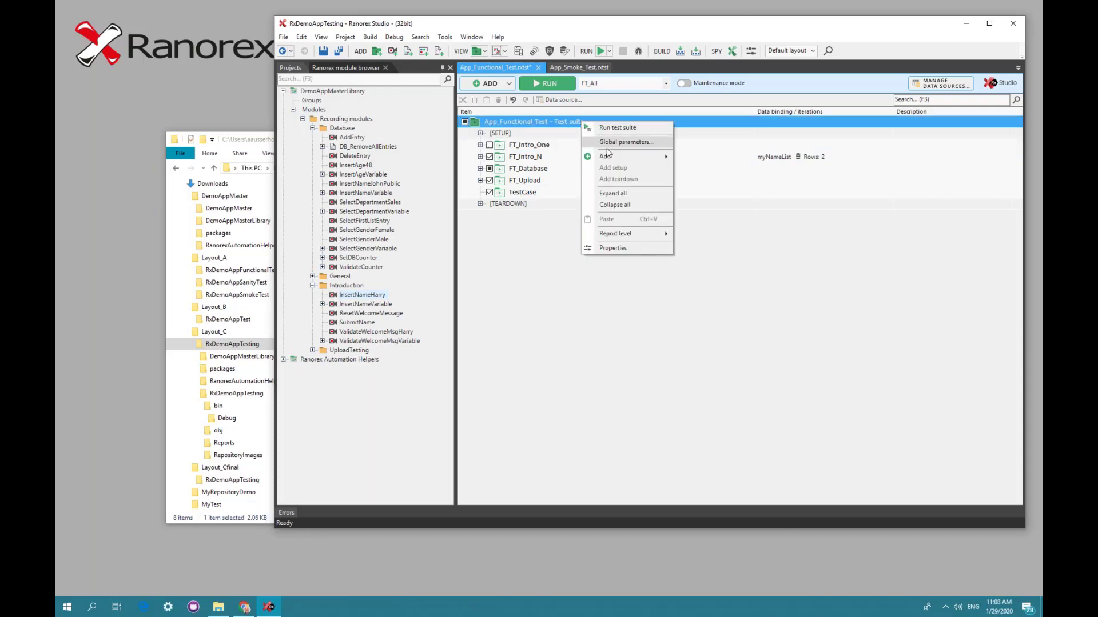
{"action": "mouse_move", "coordinate": [608, 155]}
{"action": "left_click", "coordinate": [698, 167]}
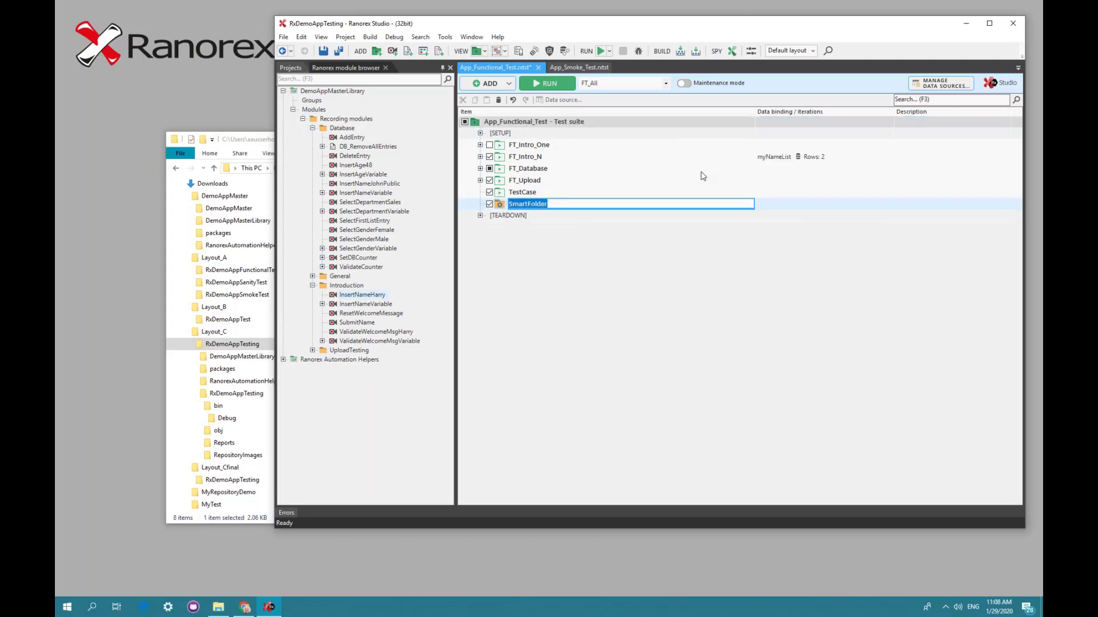
{"action": "key", "text": "Return"}
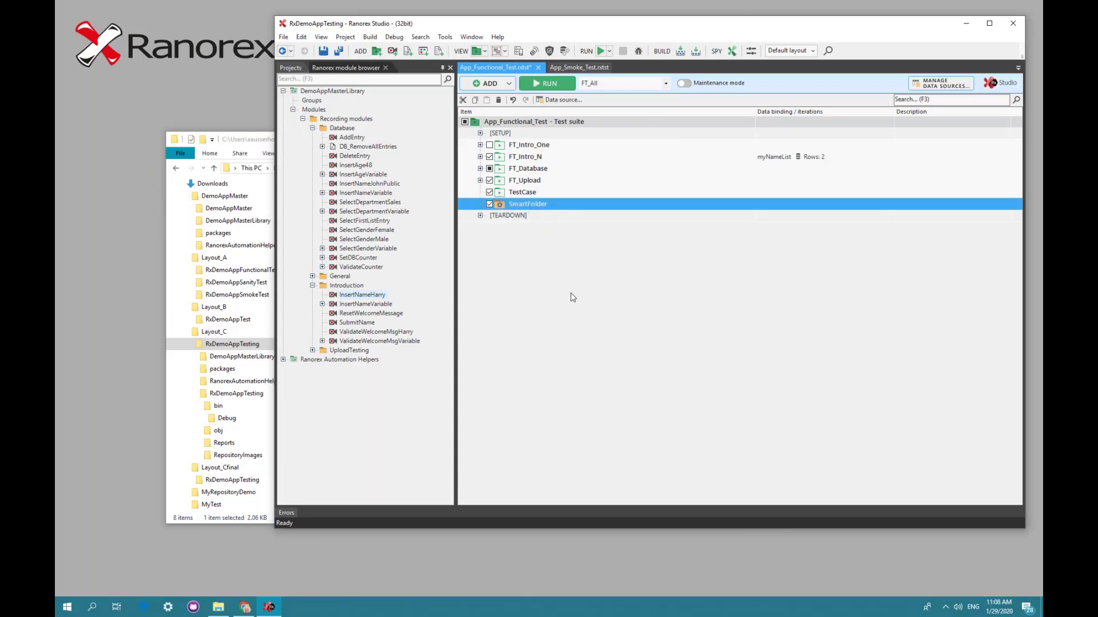
{"action": "key", "text": "Delete"}
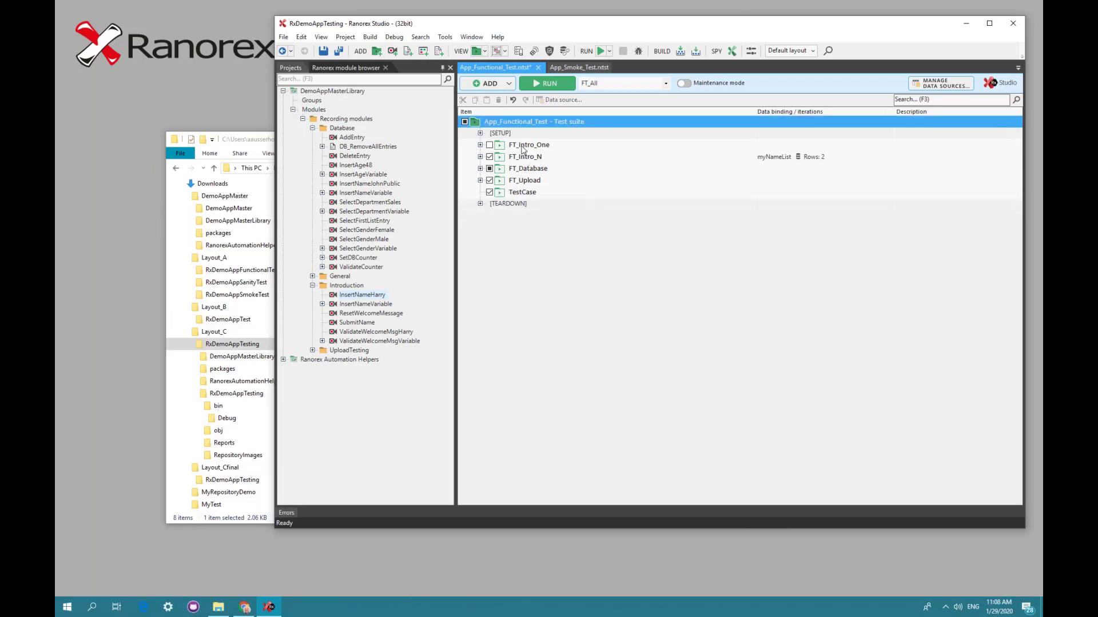
Examine the contents of FT_Intro_One, FT_Intro_N and FT_Database, including the Insert_one_entity and Insert_n_entities smart folders under Insert_data
{"action": "left_click", "coordinate": [521, 148]}
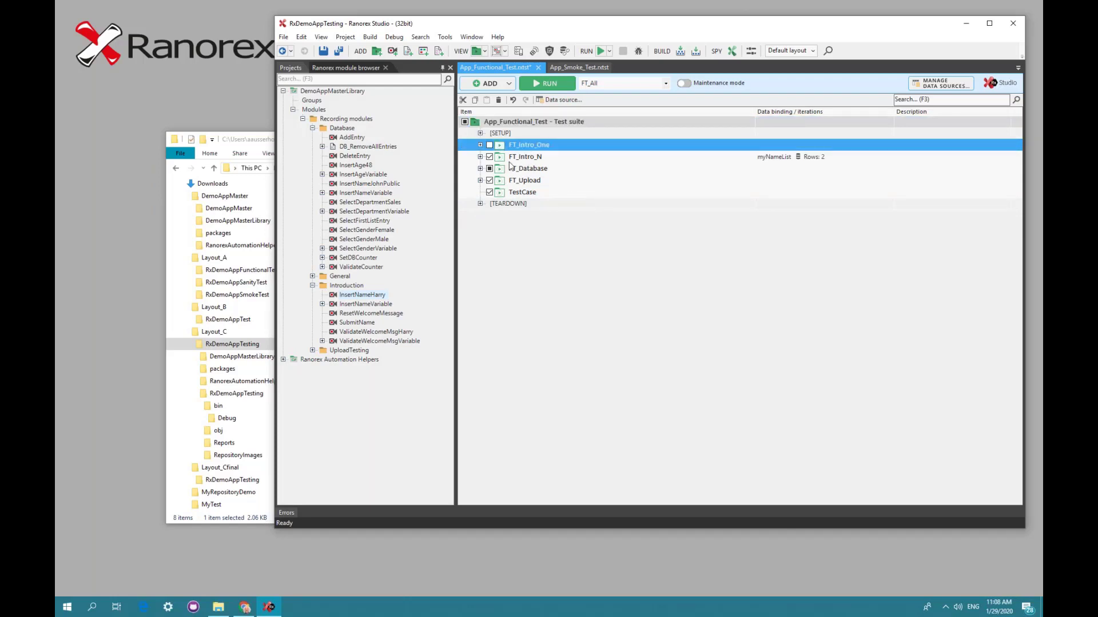
{"action": "left_click", "coordinate": [480, 145]}
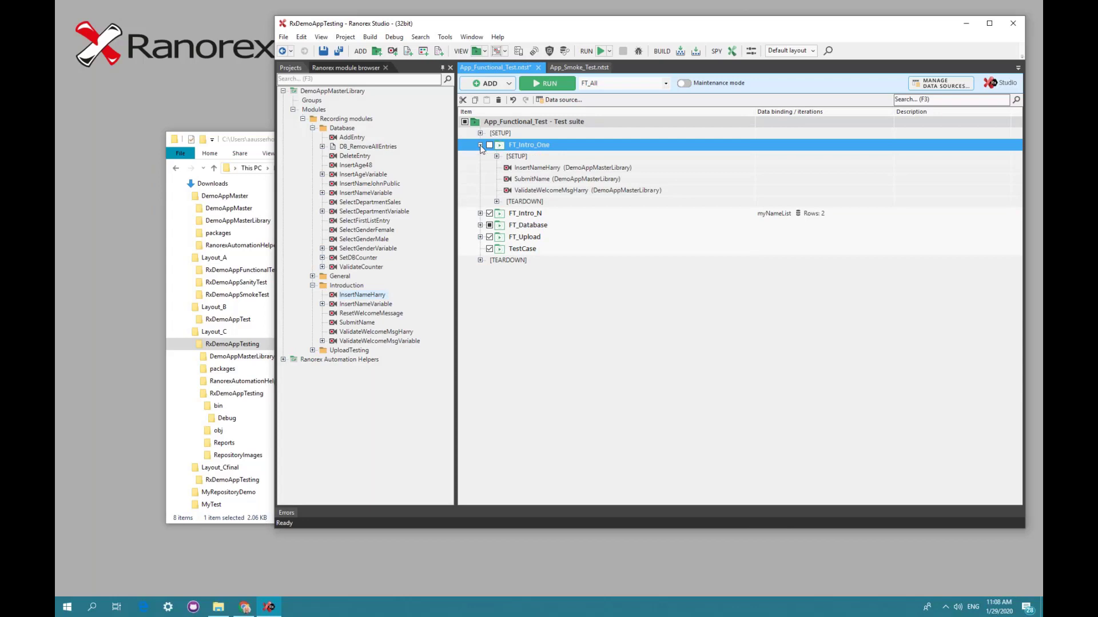
{"action": "left_click", "coordinate": [480, 213]}
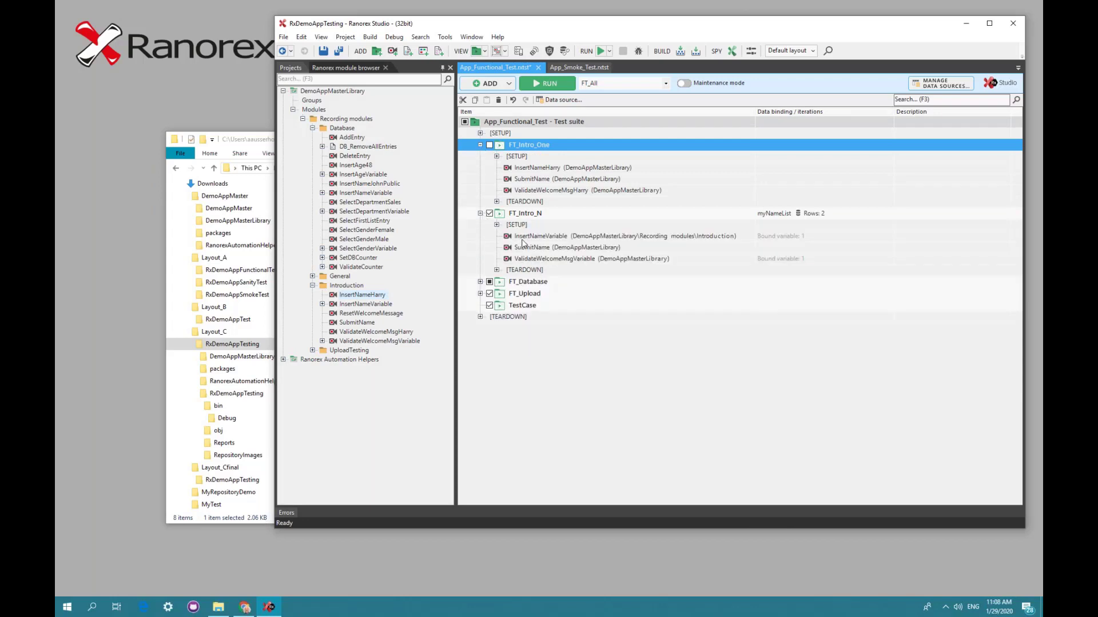
{"action": "left_click", "coordinate": [480, 281]}
{"action": "left_click", "coordinate": [537, 306]}
{"action": "left_click", "coordinate": [560, 317]}
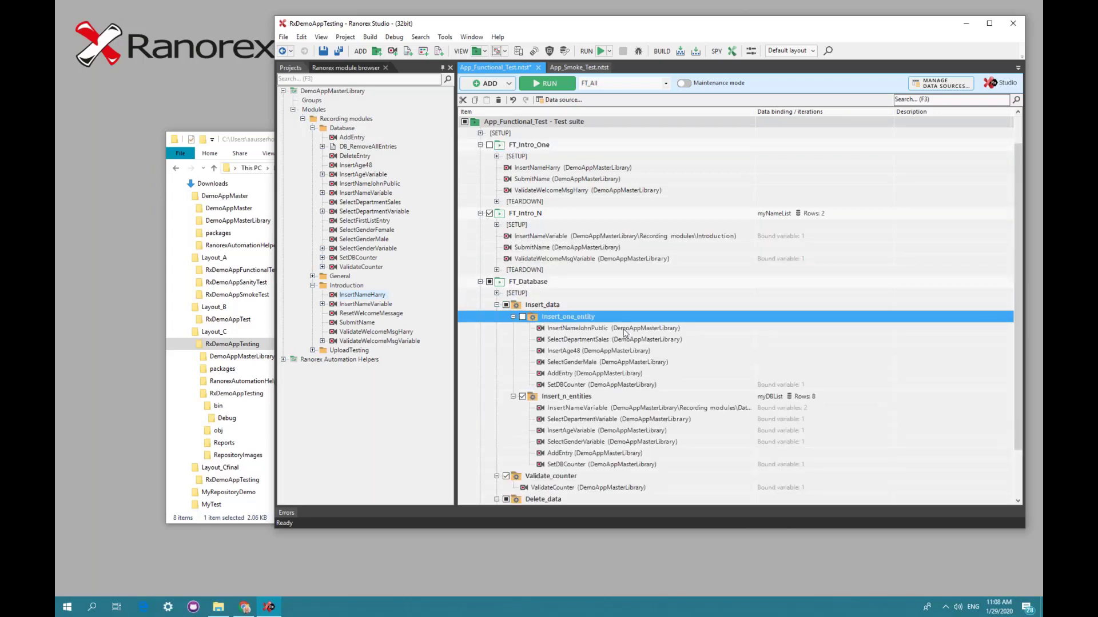
{"action": "scroll", "coordinate": [625, 333], "scroll_direction": "down", "scroll_amount": 3}
{"action": "left_click", "coordinate": [522, 215]}
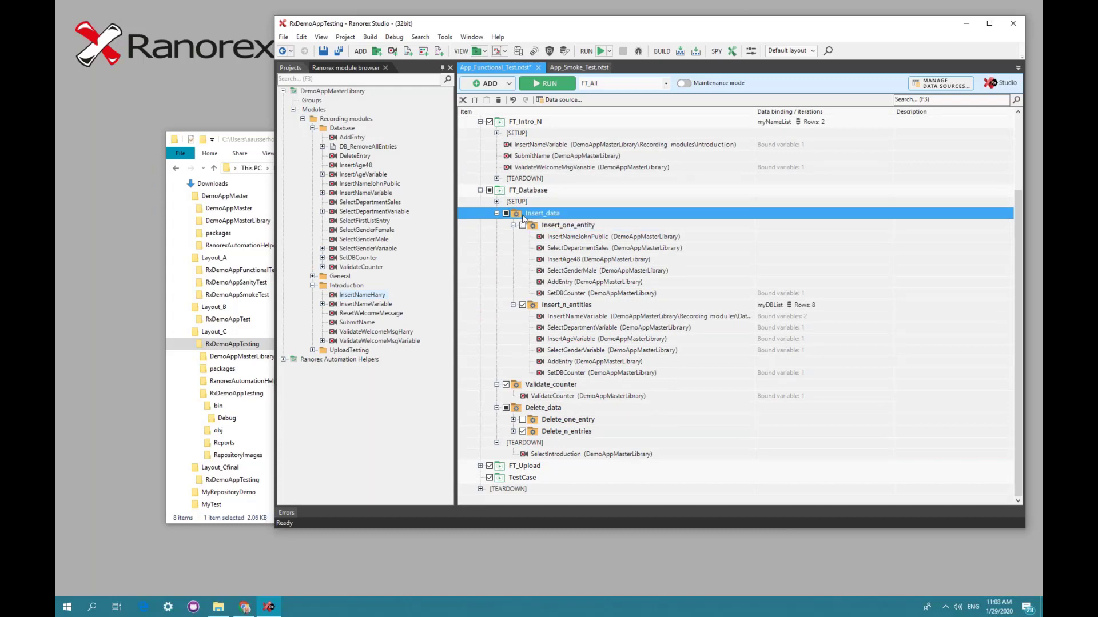
{"action": "left_click", "coordinate": [550, 227]}
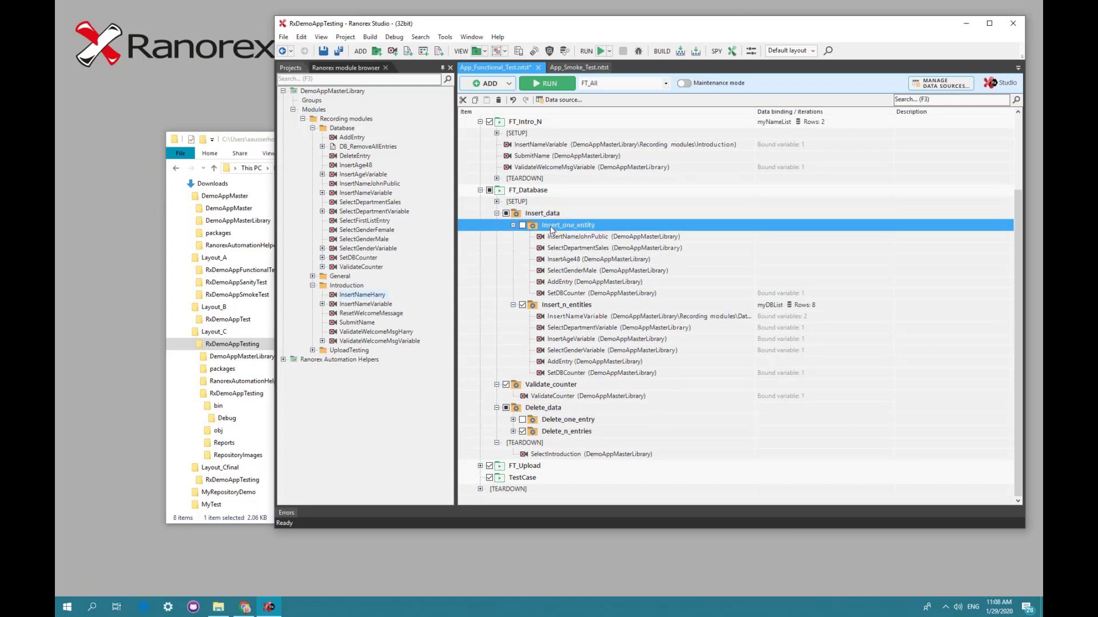
{"action": "left_click", "coordinate": [563, 309]}
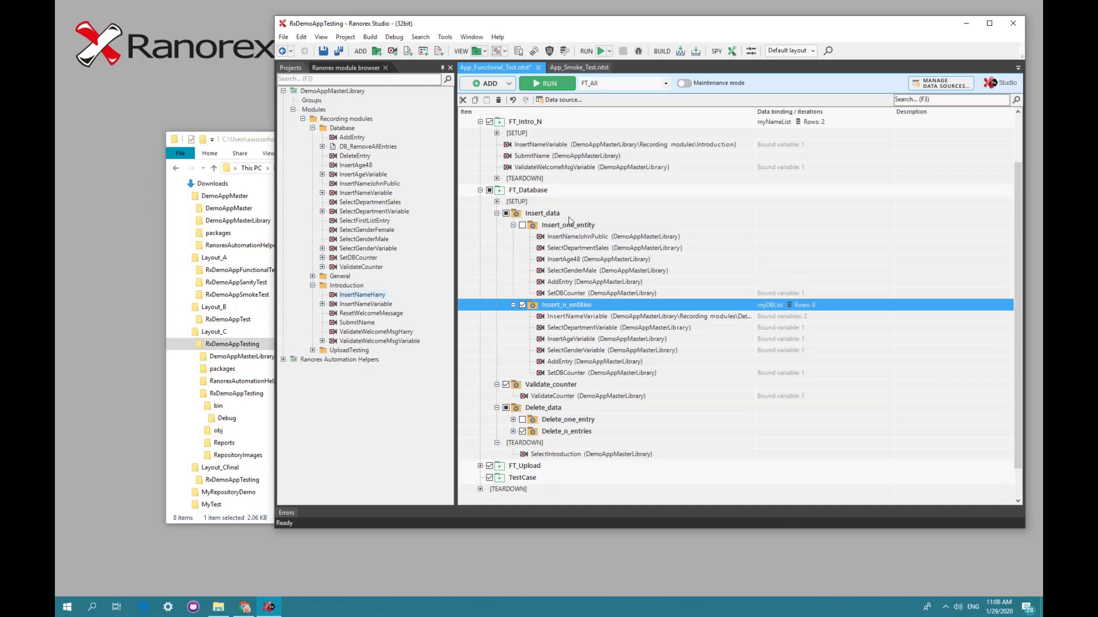
Collapse FT_Intro_N and FT_Database, and compare the FT_Intro_One test case with FT_Intro_N
{"action": "scroll", "coordinate": [569, 221], "scroll_direction": "up", "scroll_amount": 3}
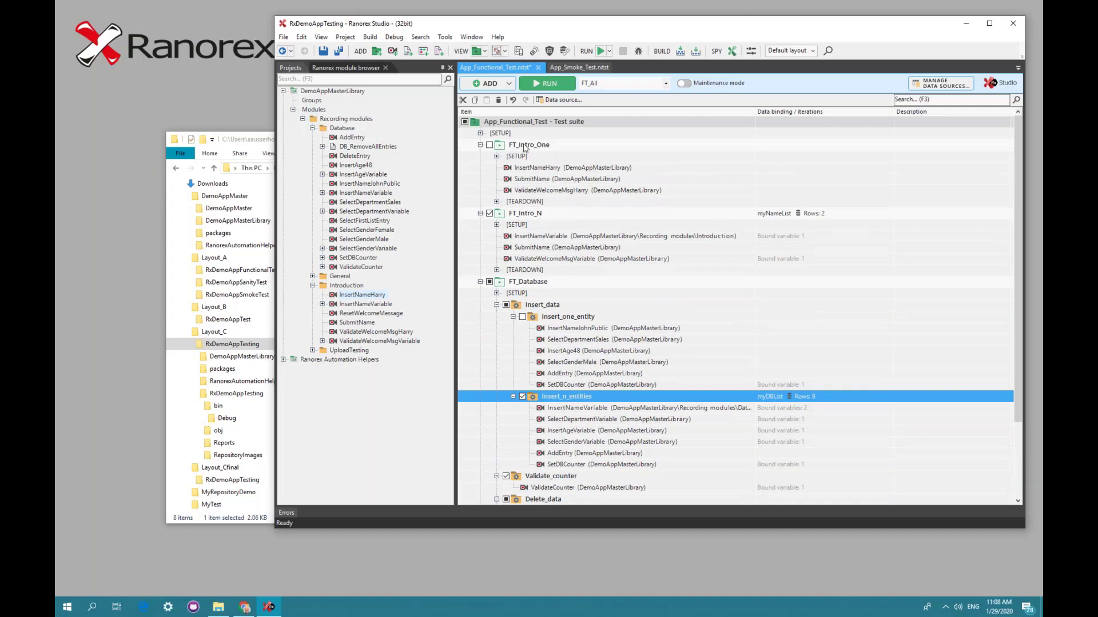
{"action": "left_click", "coordinate": [480, 214]}
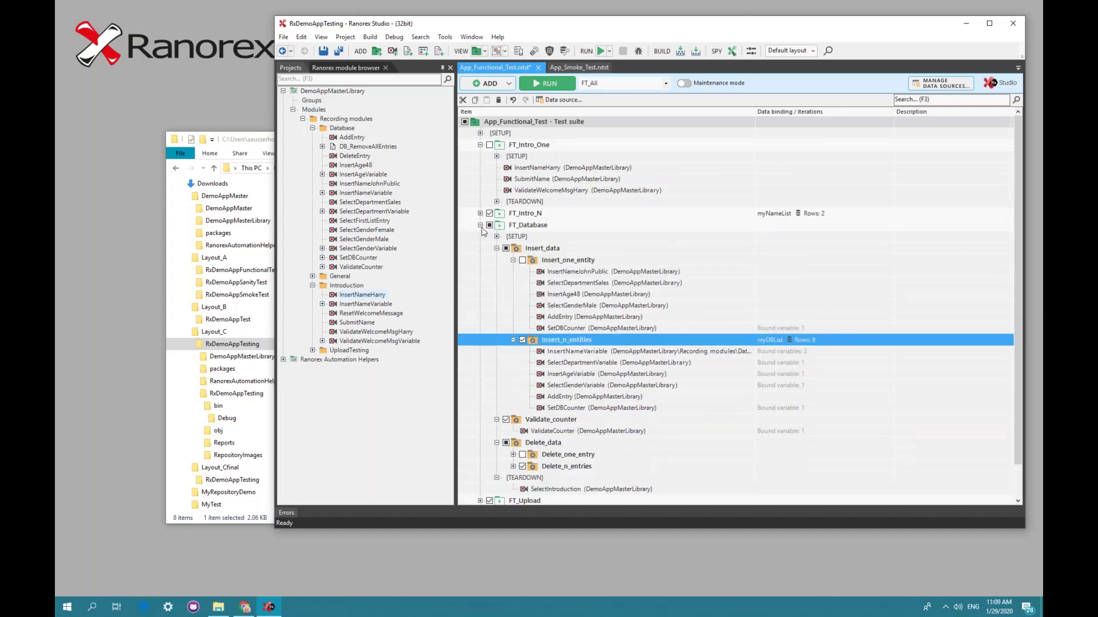
{"action": "left_click", "coordinate": [480, 226]}
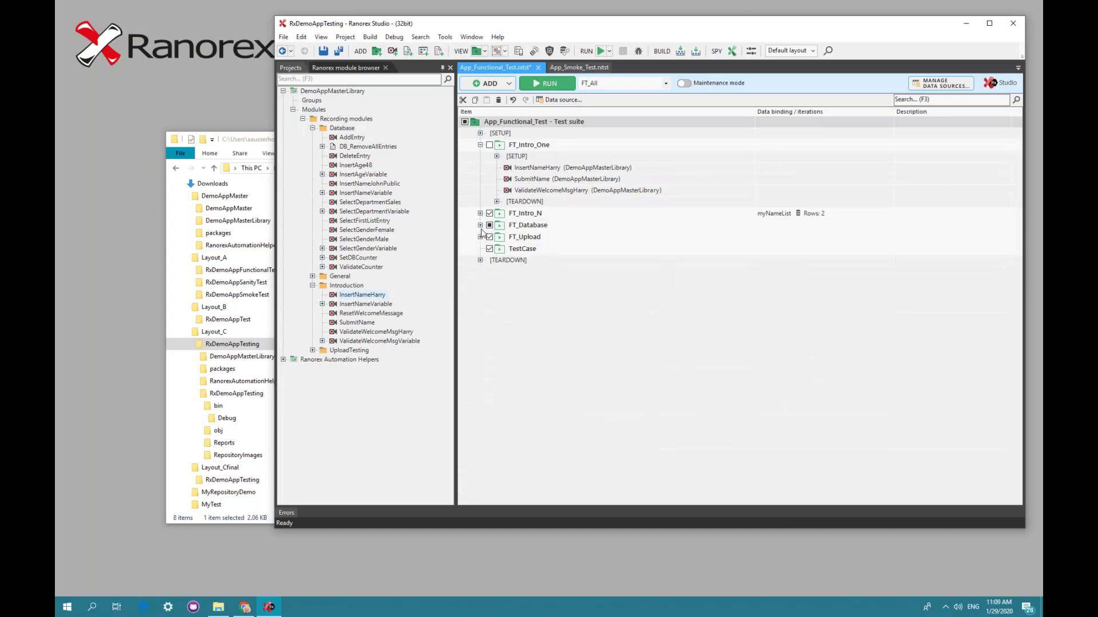
{"action": "left_click", "coordinate": [524, 146]}
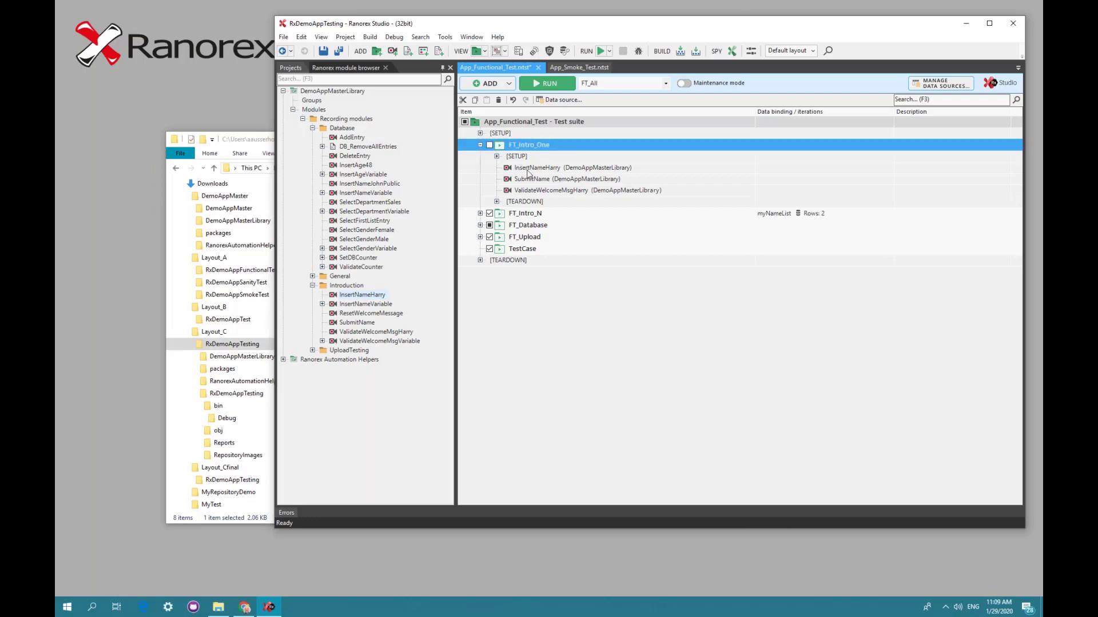
{"action": "left_click", "coordinate": [523, 214]}
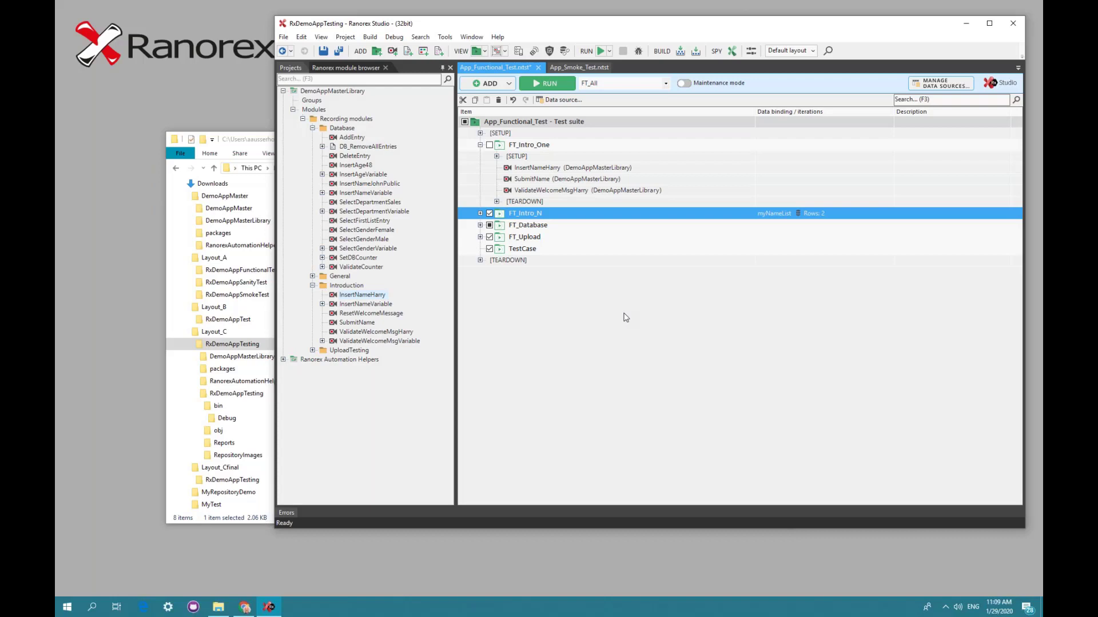
{"action": "left_click", "coordinate": [516, 147]}
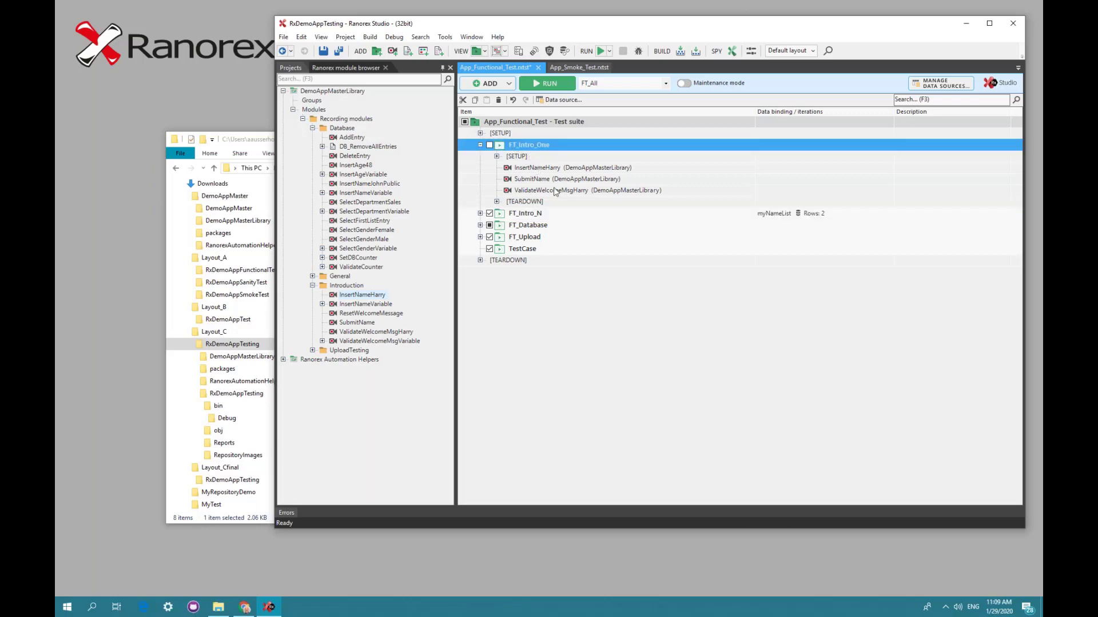
Expand the setup and teardown regions of FT_Intro_One and the setup region of the test suite
{"action": "left_click", "coordinate": [496, 157]}
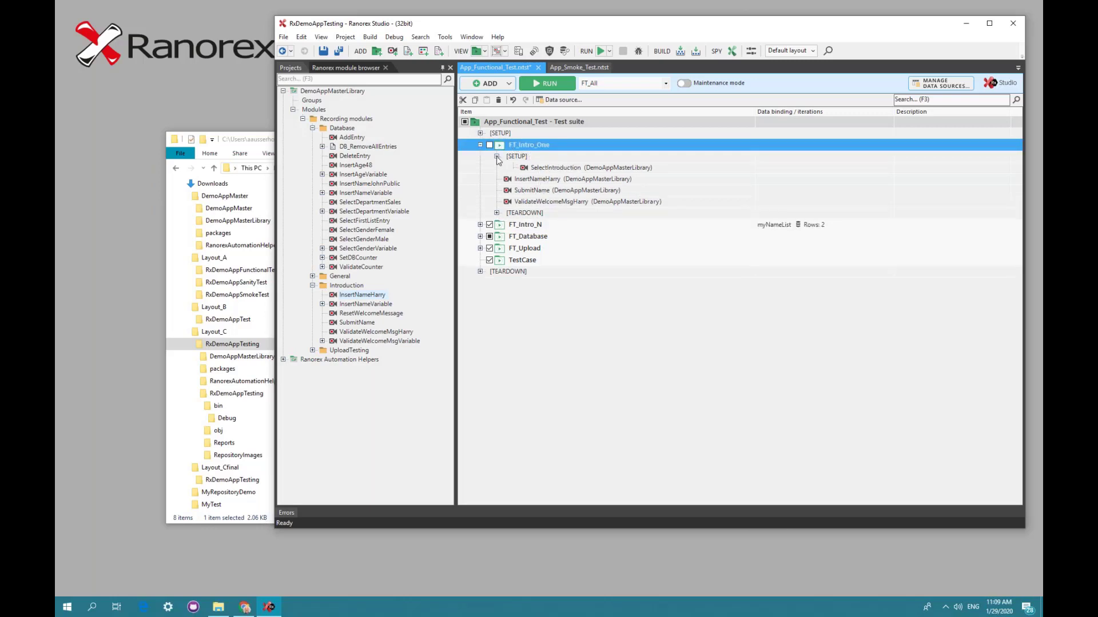
{"action": "left_click", "coordinate": [497, 212]}
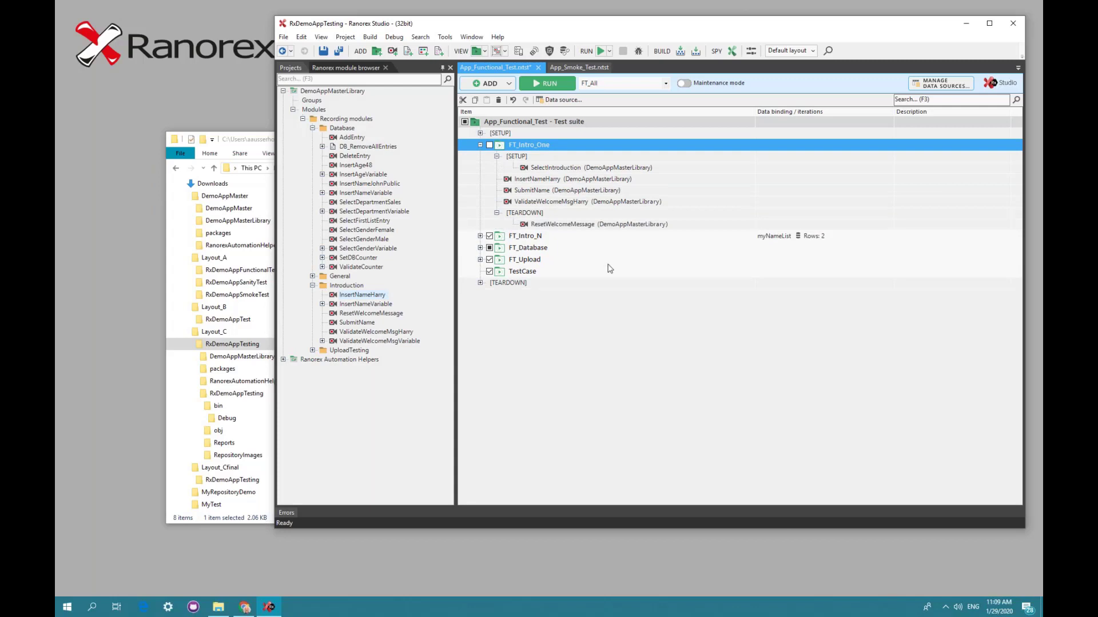
{"action": "left_click", "coordinate": [481, 133]}
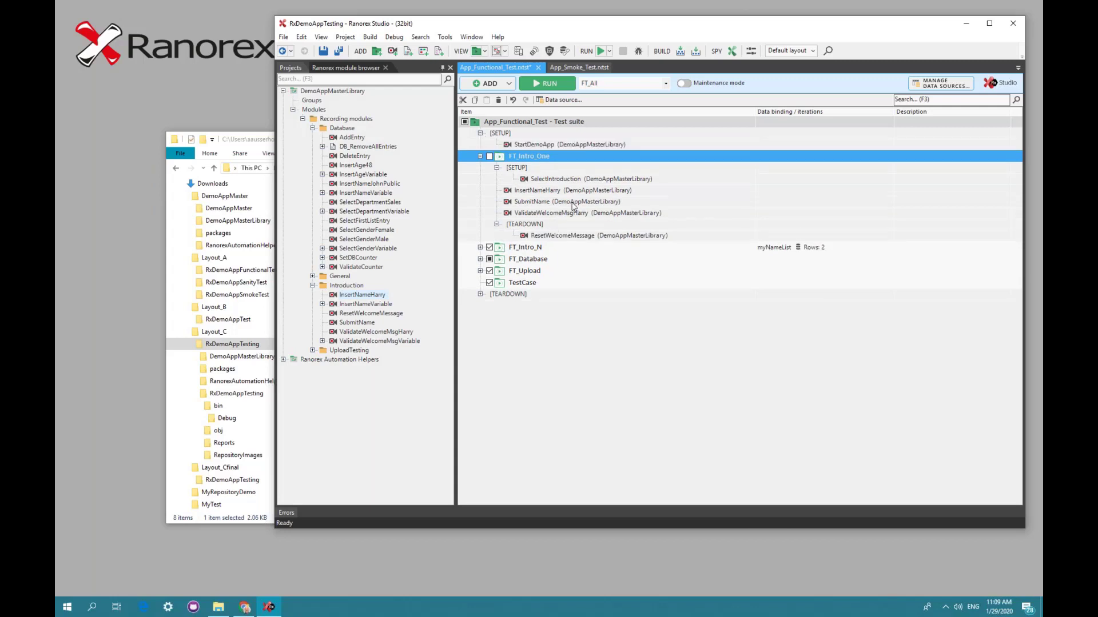
Examine the StartDemoApp module in the suite's setup and the SelectIntroduction module in the FT_Intro_One setup
{"action": "left_click", "coordinate": [498, 123]}
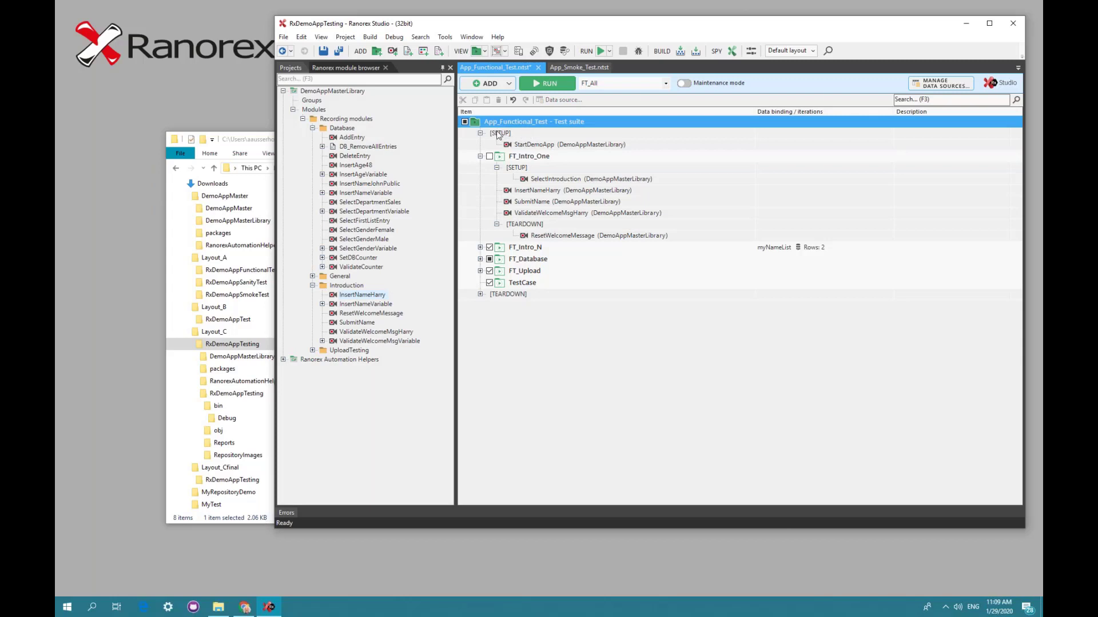
{"action": "left_click", "coordinate": [499, 134]}
{"action": "left_click", "coordinate": [523, 146]}
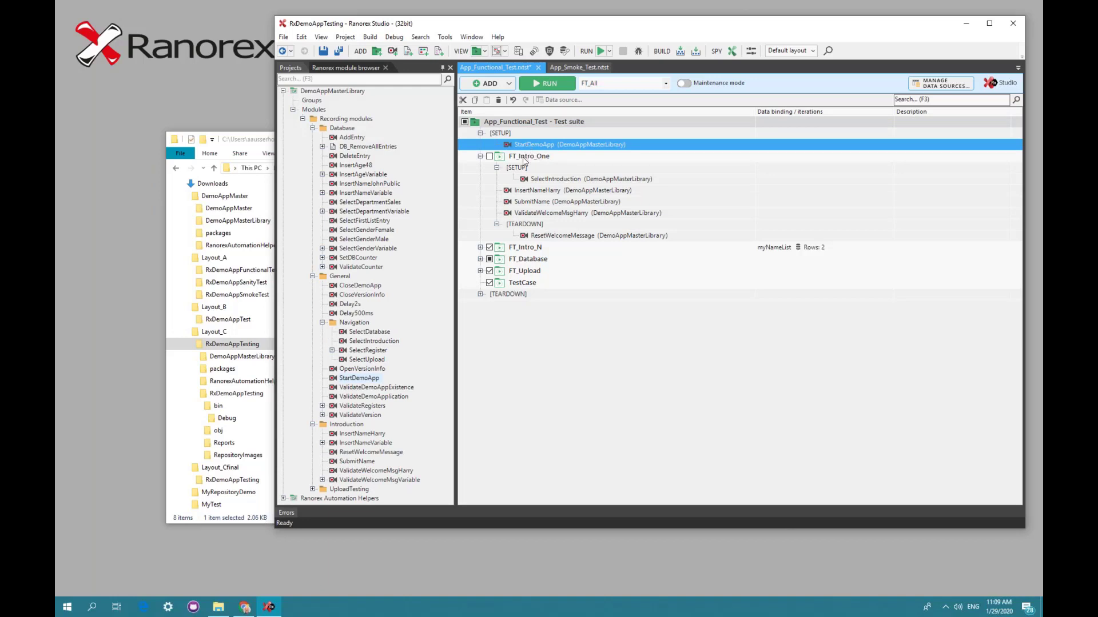
{"action": "left_click", "coordinate": [523, 158]}
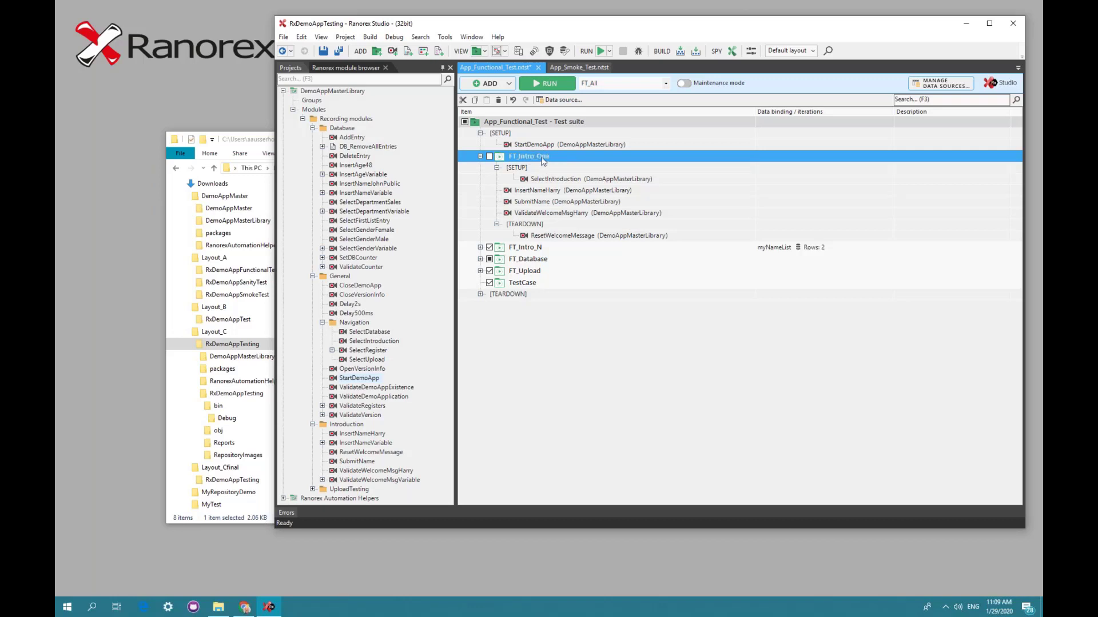
{"action": "left_click", "coordinate": [518, 168]}
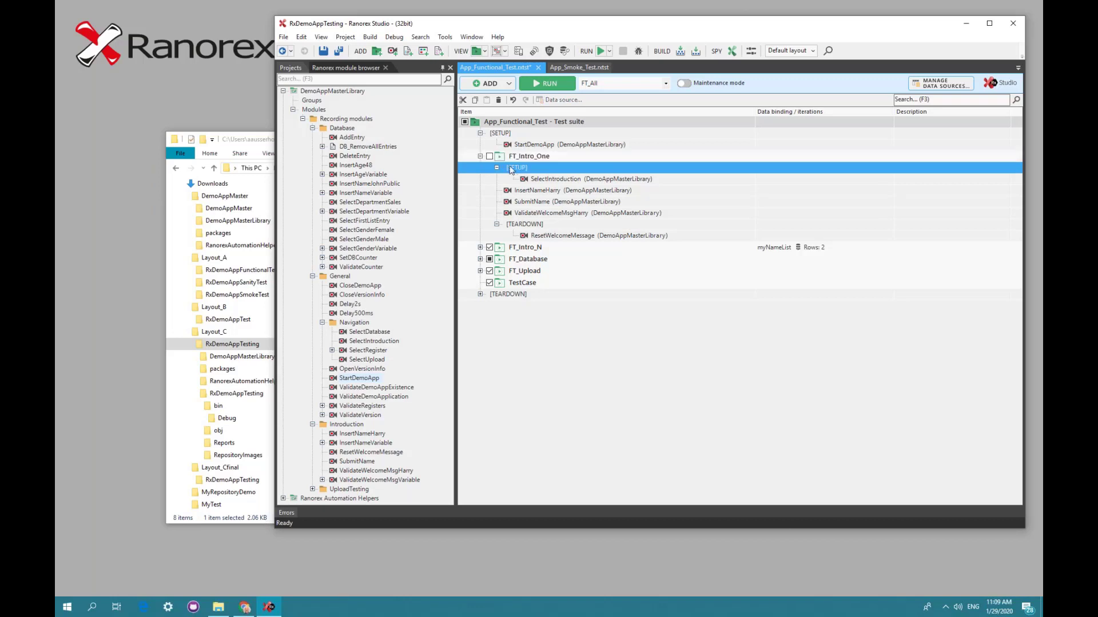
{"action": "left_click", "coordinate": [543, 181]}
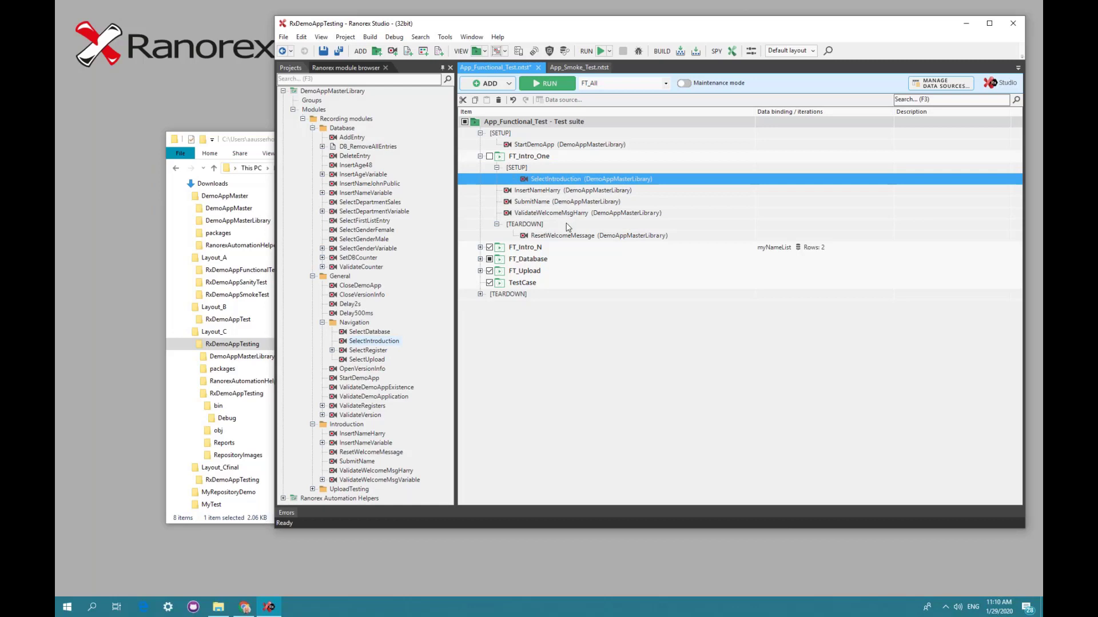
Examine the remaining FT_Intro_One modules through ResetWelcomeMessage in its teardown, and the CloseDemoApp module in the suite's teardown
{"action": "left_click", "coordinate": [531, 192]}
{"action": "left_click", "coordinate": [534, 204]}
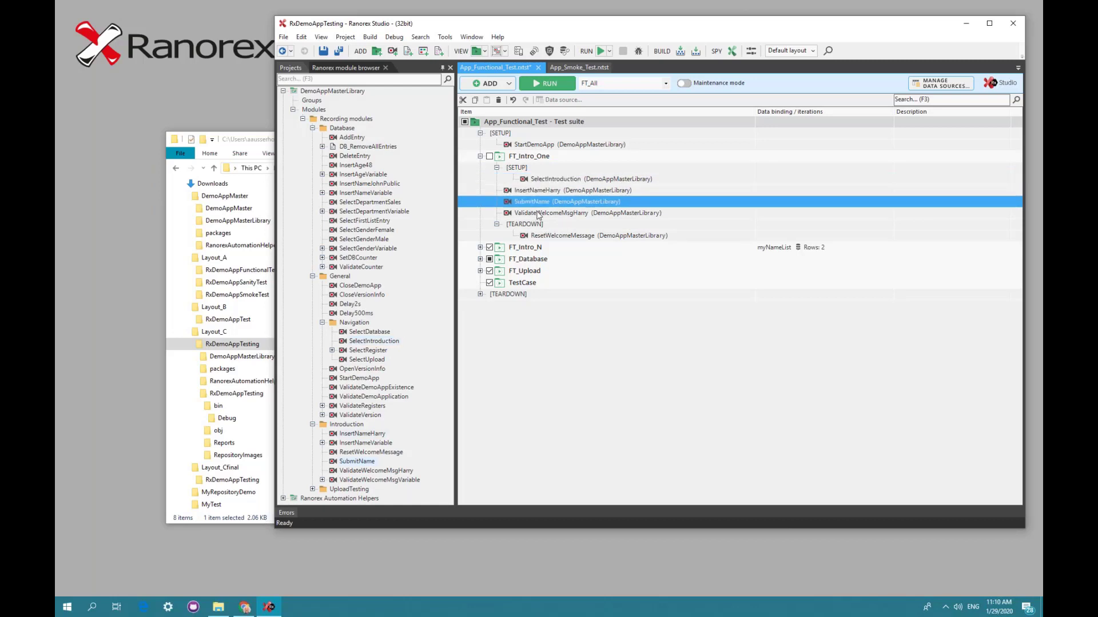
{"action": "left_click", "coordinate": [538, 215]}
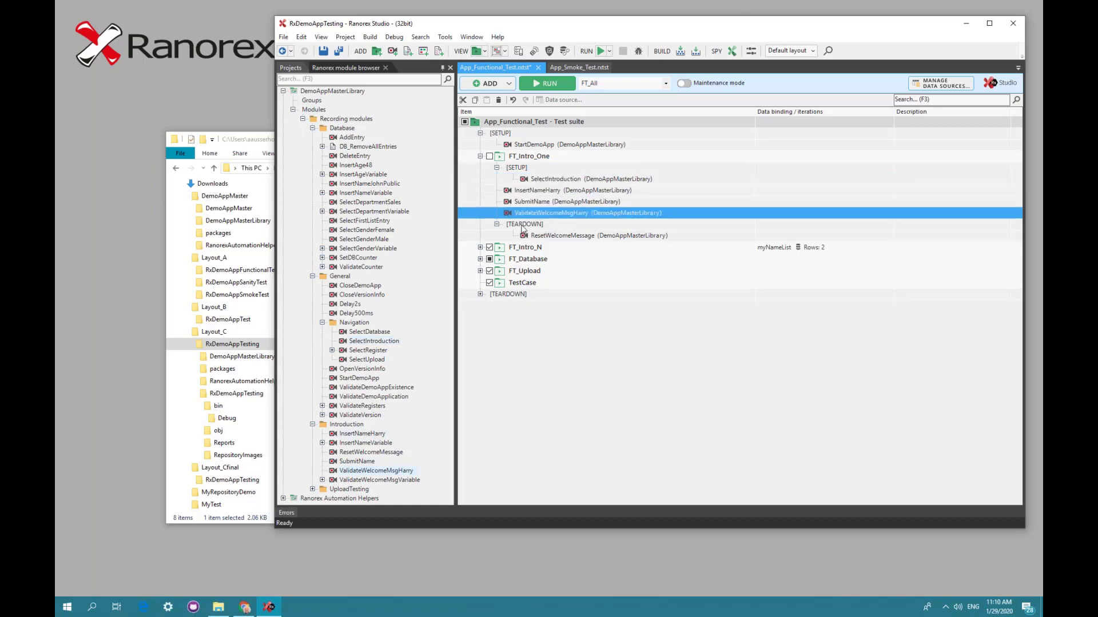
{"action": "left_click", "coordinate": [521, 226]}
{"action": "left_click", "coordinate": [551, 236]}
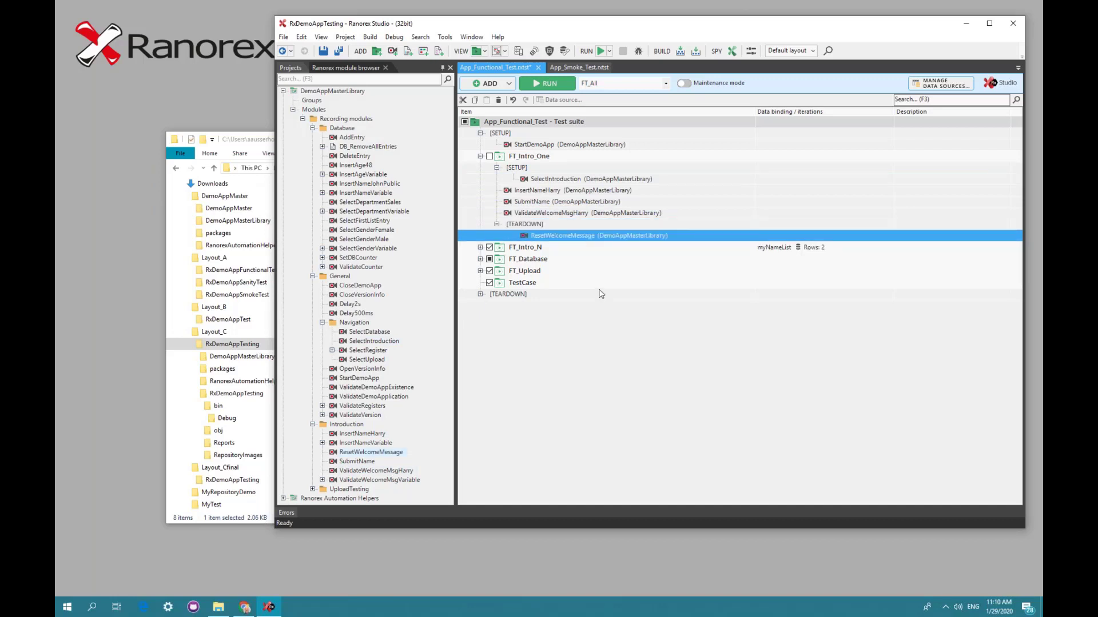
{"action": "left_click", "coordinate": [481, 294]}
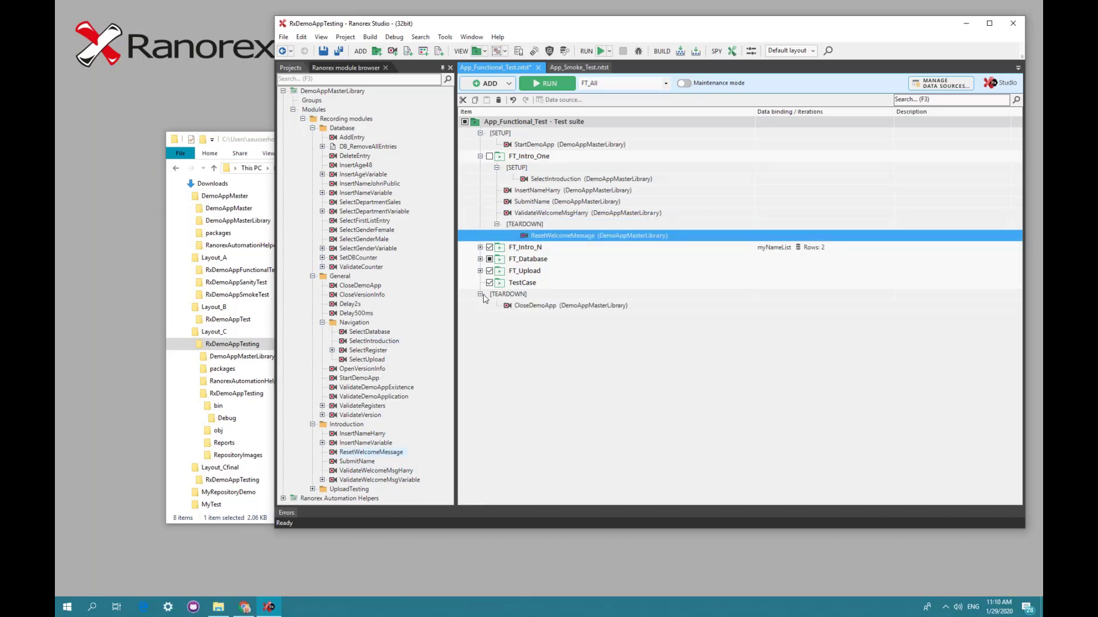
{"action": "left_click", "coordinate": [530, 307]}
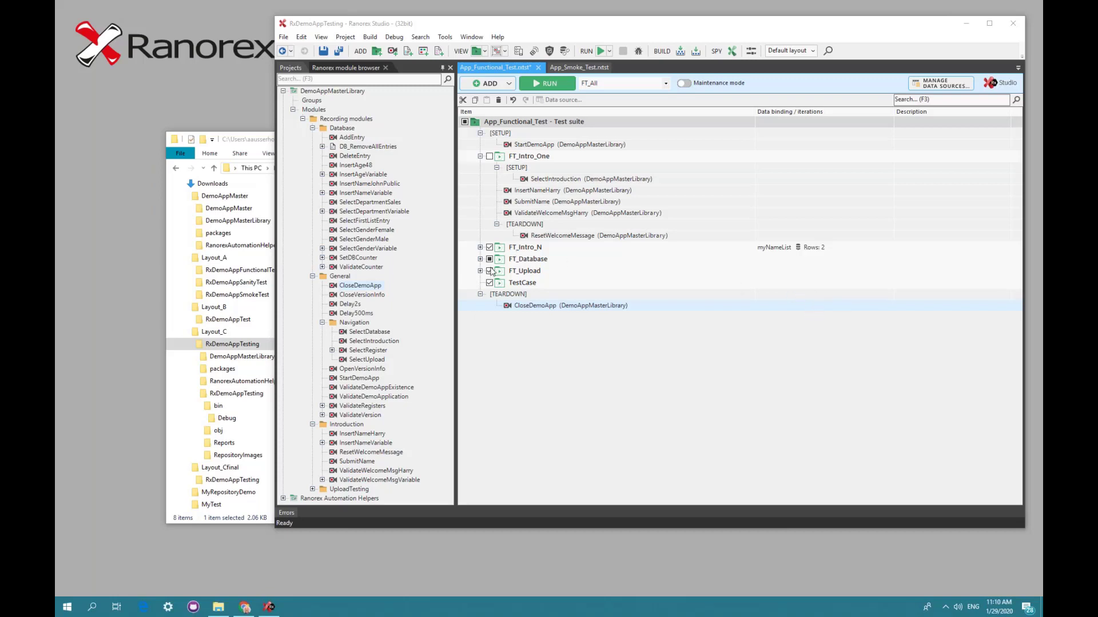
{"action": "left_click", "coordinate": [524, 216]}
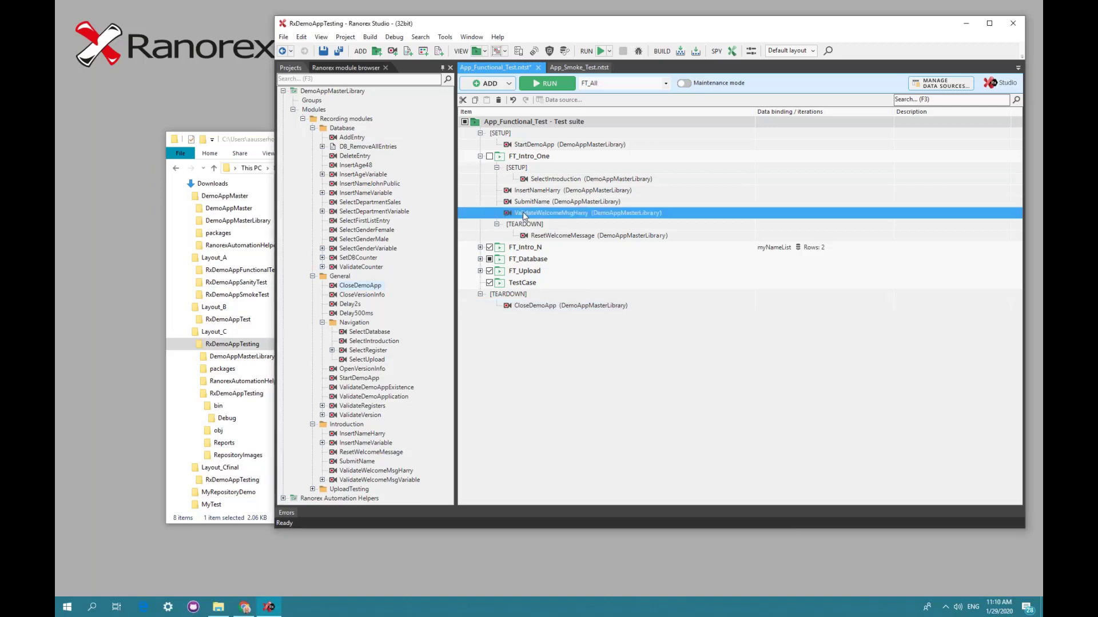
Expand FT_Intro_N and FT_Database, and examine the ValidateWelcomeMsgVariable module in FT_Intro_N
{"action": "left_click", "coordinate": [481, 247]}
{"action": "left_click", "coordinate": [543, 293]}
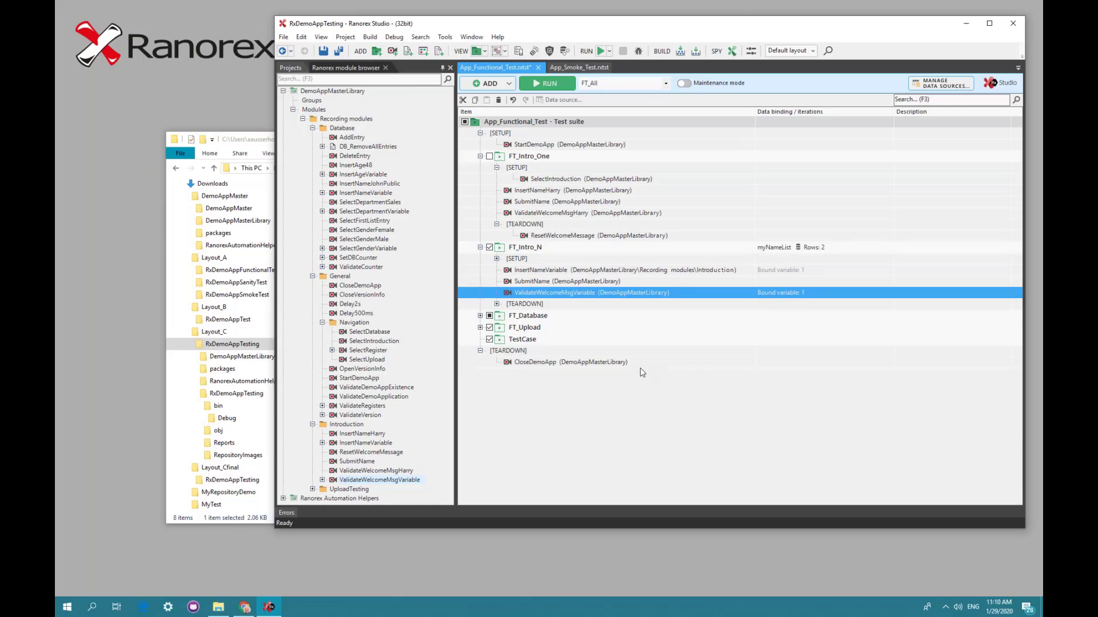
{"action": "left_click", "coordinate": [480, 316]}
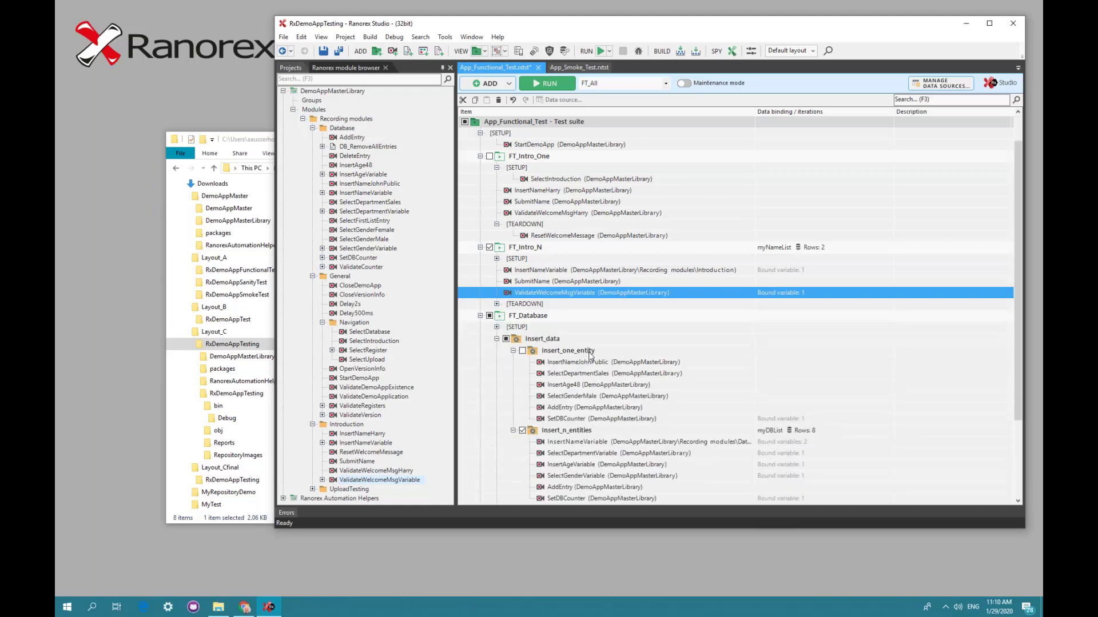
Examine the modules of the Insert_one_entity smart folder, from InsertNameJohnPublic through SetDBCounter
{"action": "scroll", "coordinate": [589, 354], "scroll_direction": "down", "scroll_amount": 4}
{"action": "left_click", "coordinate": [553, 215]}
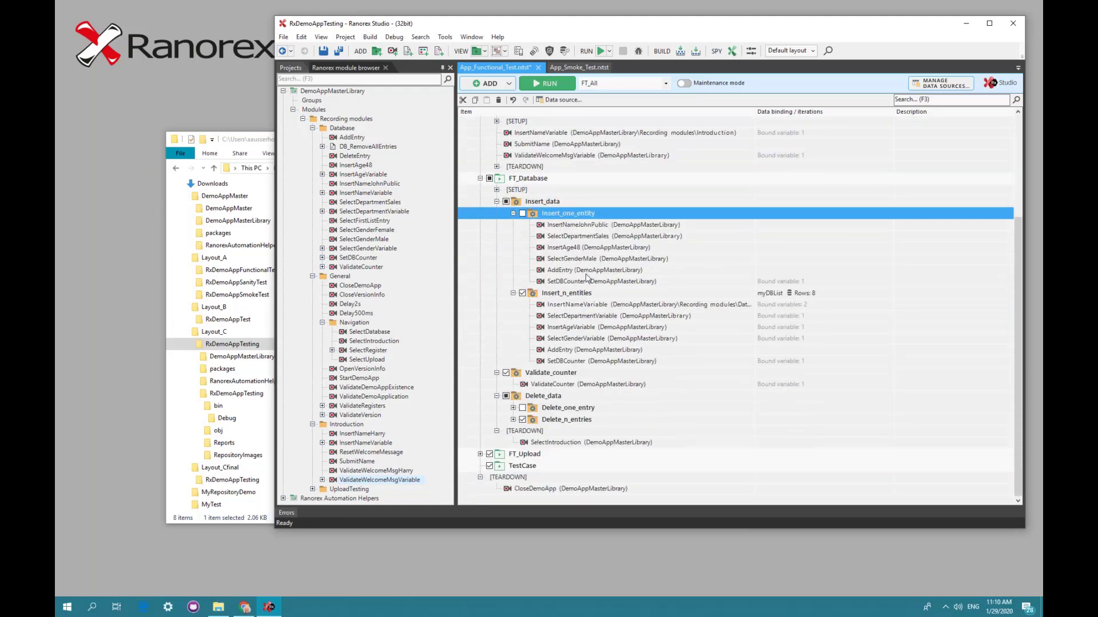
{"action": "key", "text": "Down"}
{"action": "key", "text": "Down"}
{"action": "key", "text": "Down"}
{"action": "key", "text": "Down"}
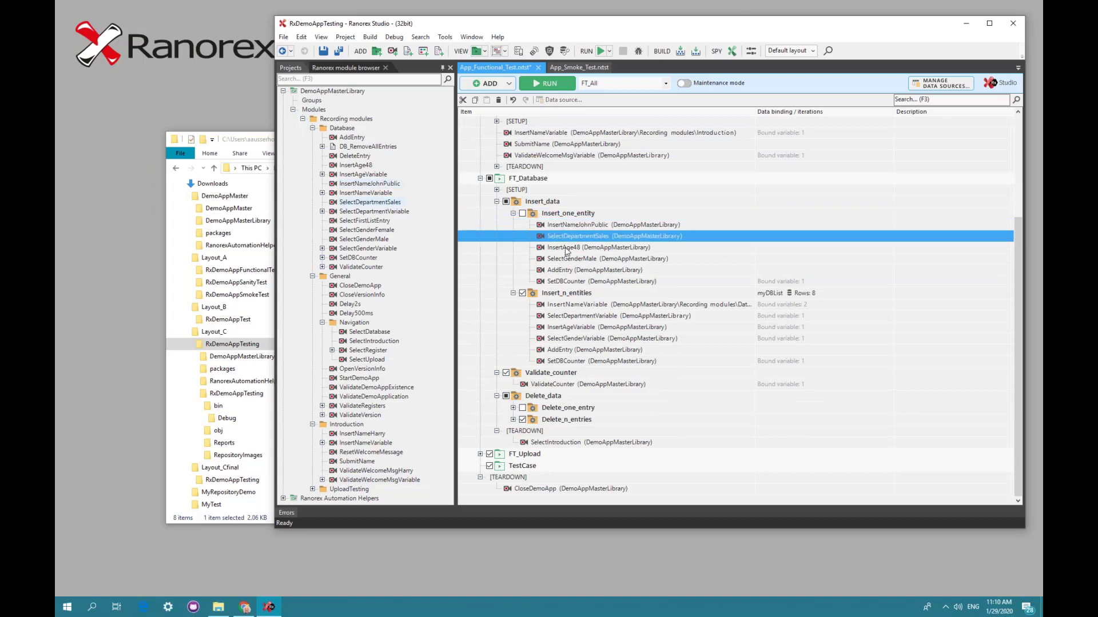
{"action": "key", "text": "Down"}
{"action": "key", "text": "Down"}
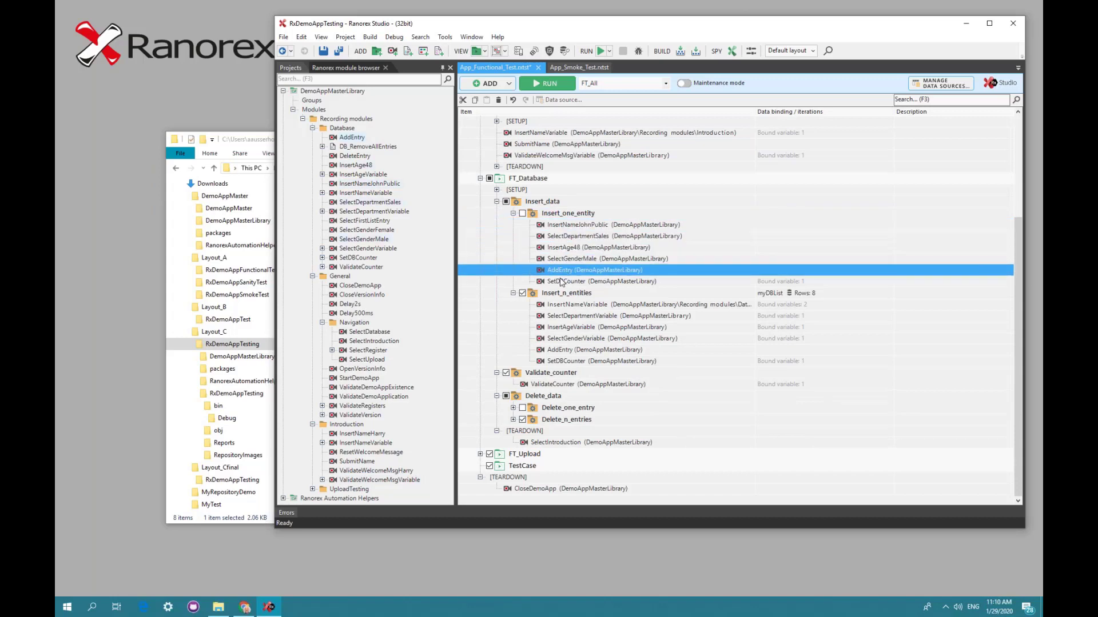
{"action": "left_click", "coordinate": [572, 235]}
{"action": "left_click", "coordinate": [569, 248]}
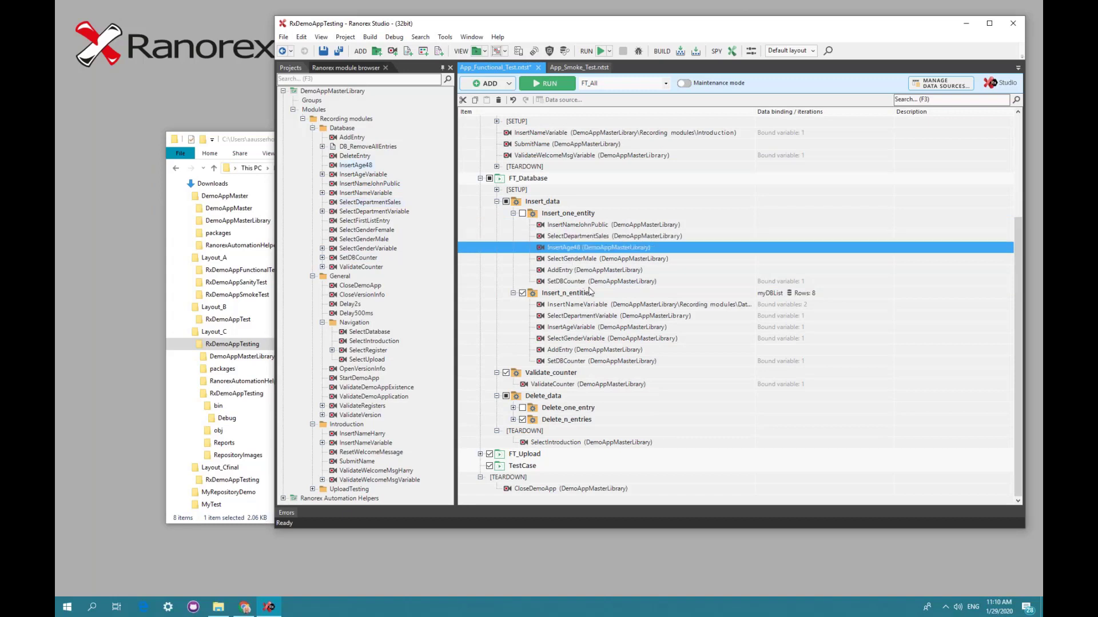
{"action": "left_click", "coordinate": [566, 270]}
{"action": "left_click", "coordinate": [568, 281]}
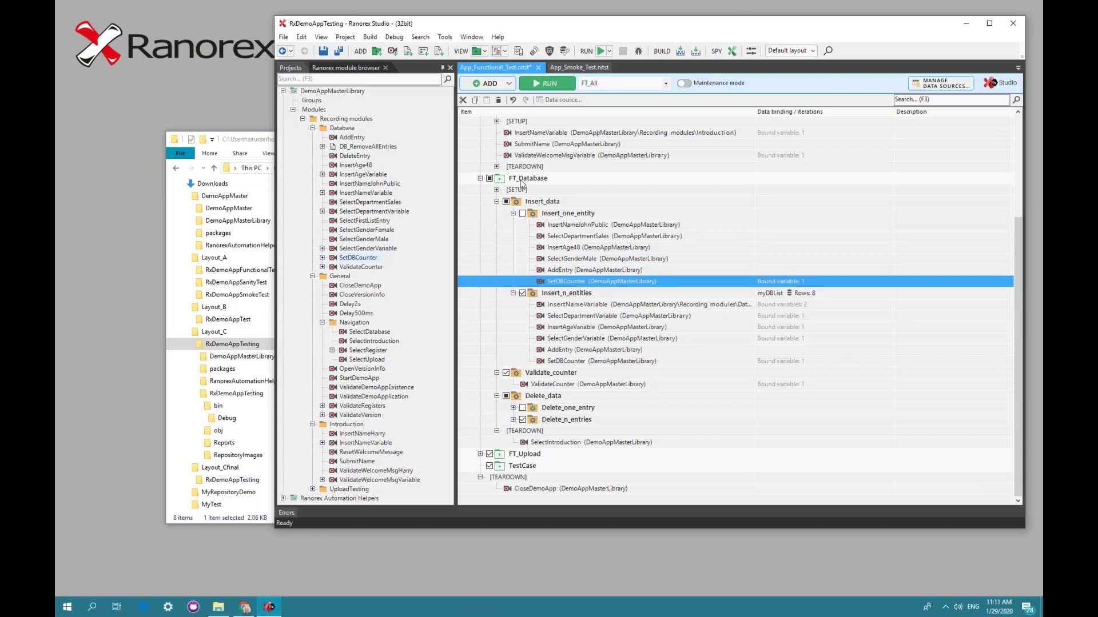
Examine the FT_Database test case and its Validate_counter smart folder, and collapse FT_Intro_One and FT_Intro_N
{"action": "left_click", "coordinate": [521, 181]}
{"action": "left_click", "coordinate": [546, 374]}
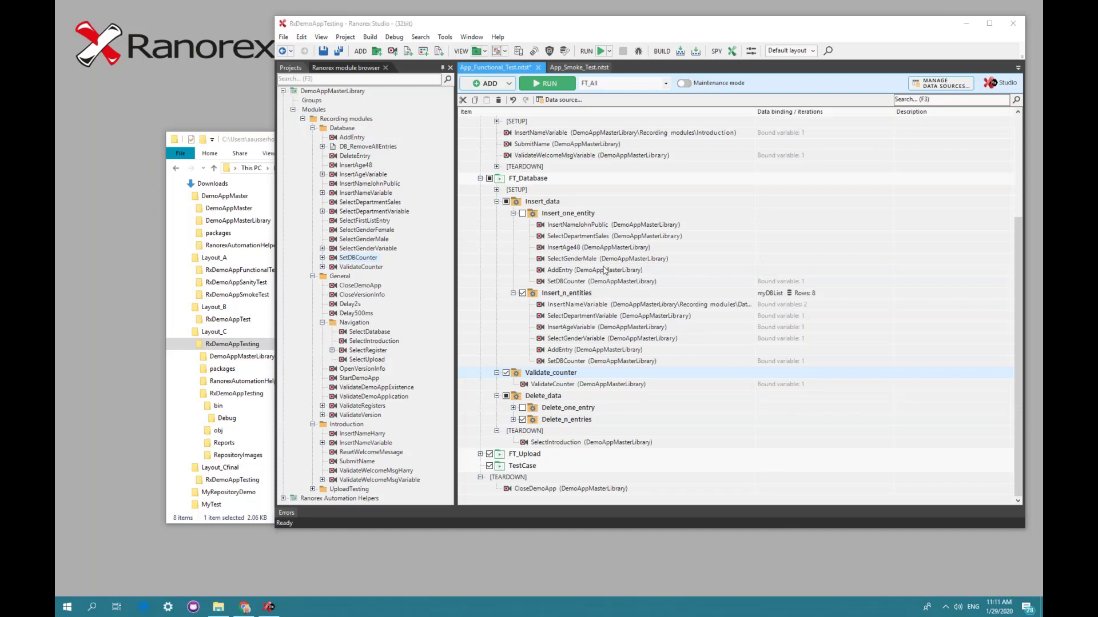
{"action": "scroll", "coordinate": [572, 250], "scroll_direction": "up", "scroll_amount": 1}
{"action": "scroll", "coordinate": [571, 249], "scroll_direction": "up", "scroll_amount": 1}
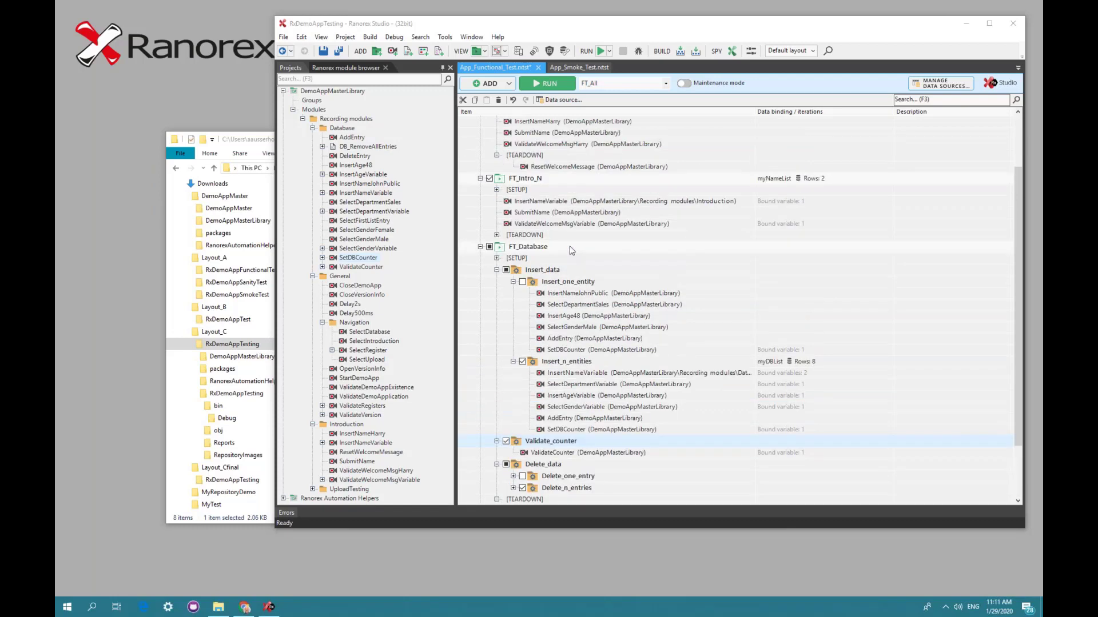
{"action": "scroll", "coordinate": [569, 245], "scroll_direction": "up", "scroll_amount": 2}
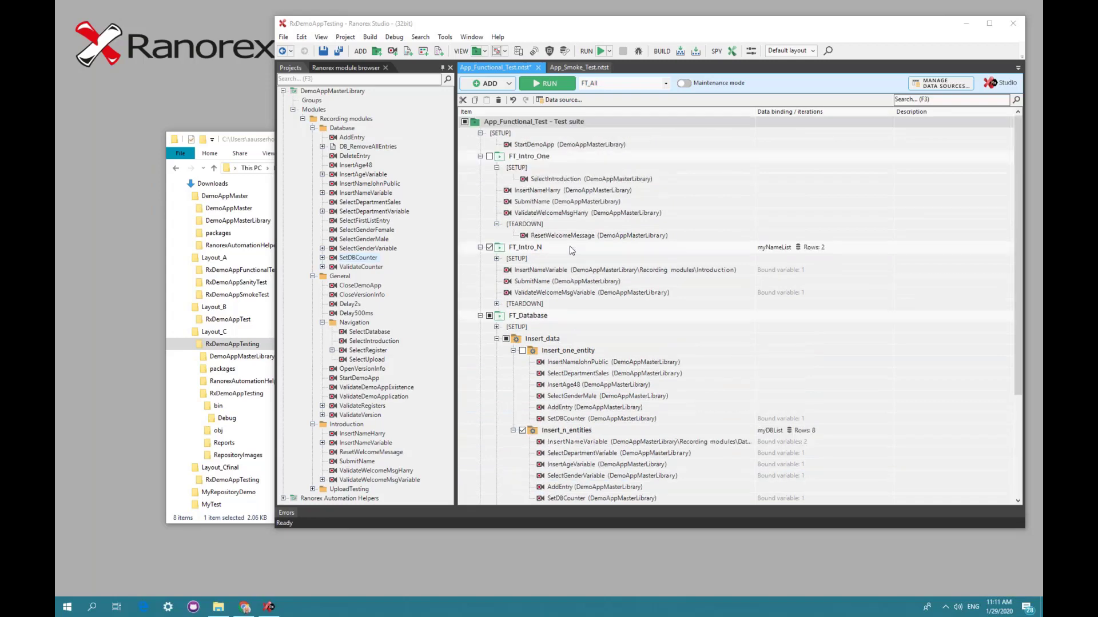
{"action": "left_click", "coordinate": [481, 156]}
{"action": "left_click", "coordinate": [480, 168]}
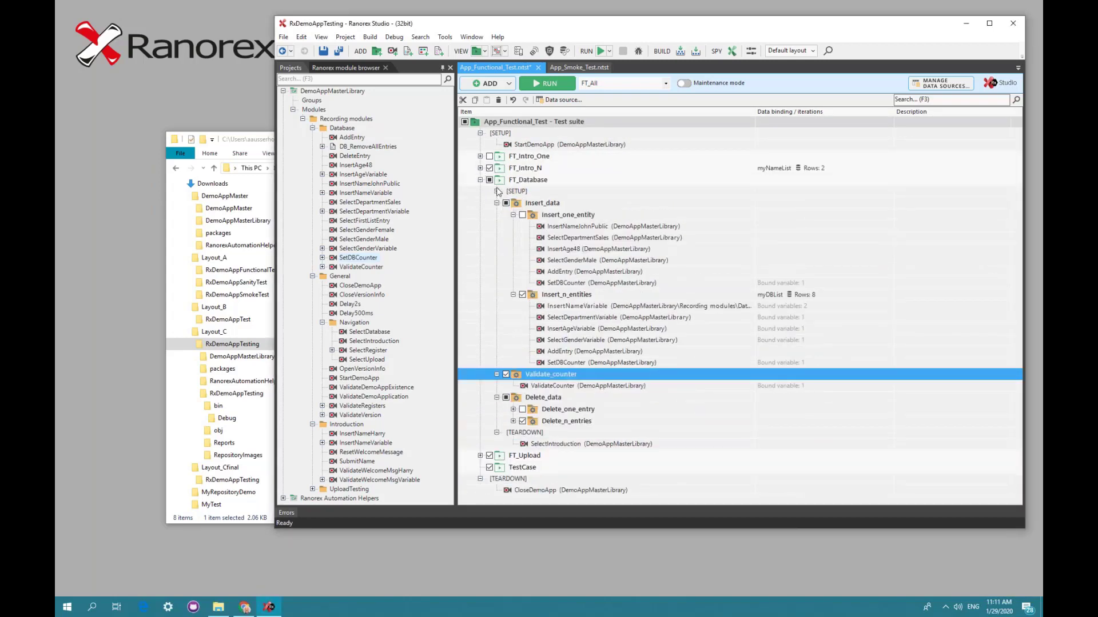
Examine the nesting of the Insert_data and Insert_one_entity smart folders under FT_Database and the test suite
{"action": "left_click", "coordinate": [536, 202]}
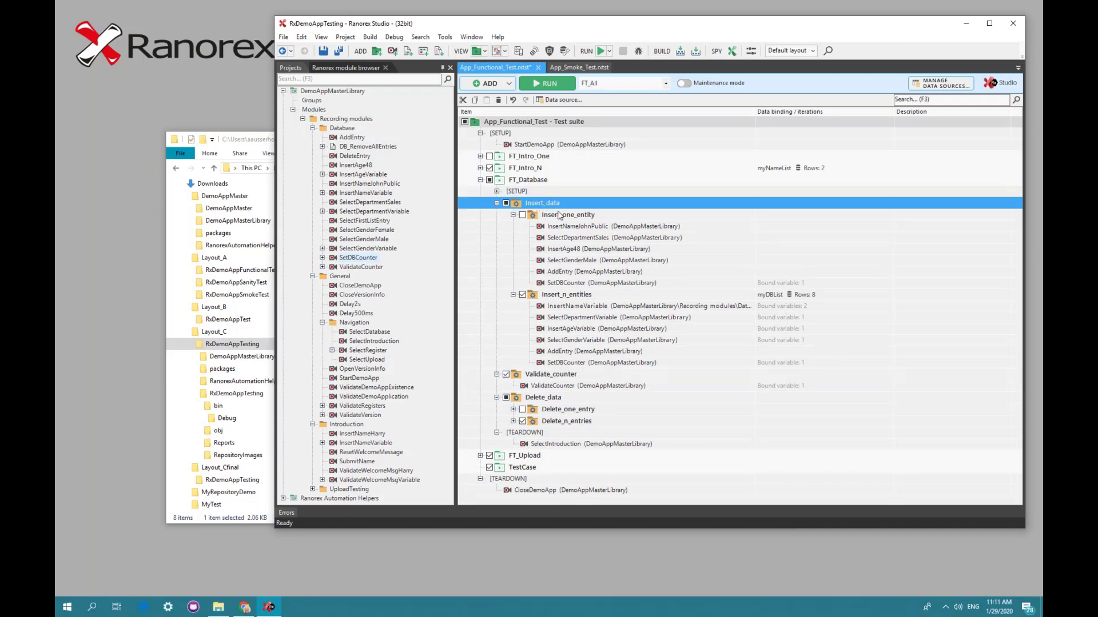
{"action": "left_click", "coordinate": [559, 215]}
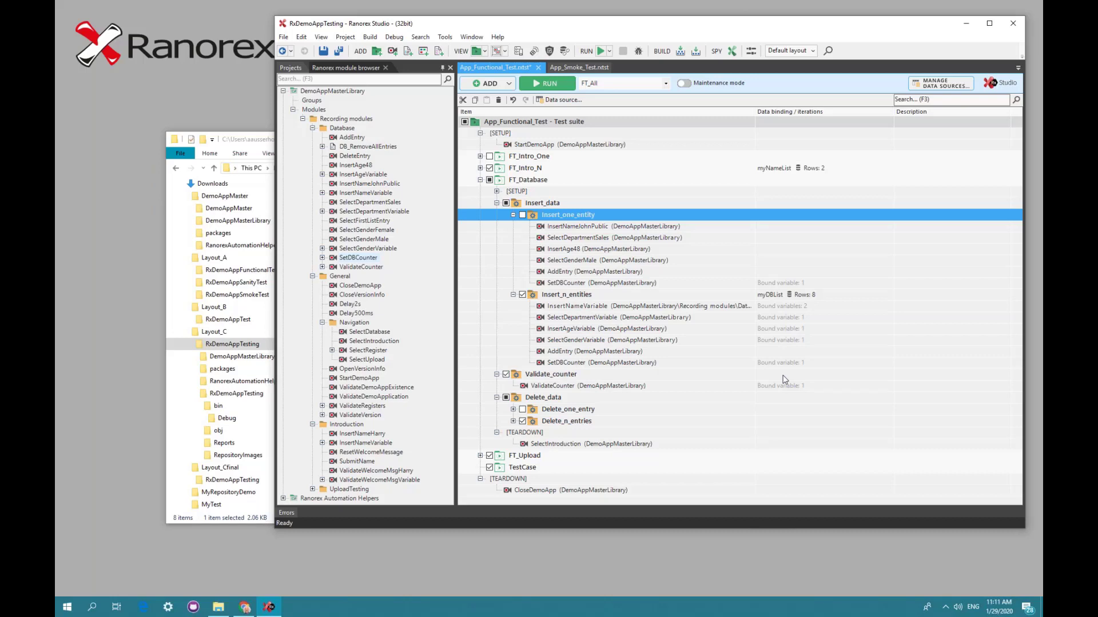
{"action": "left_click", "coordinate": [515, 123]}
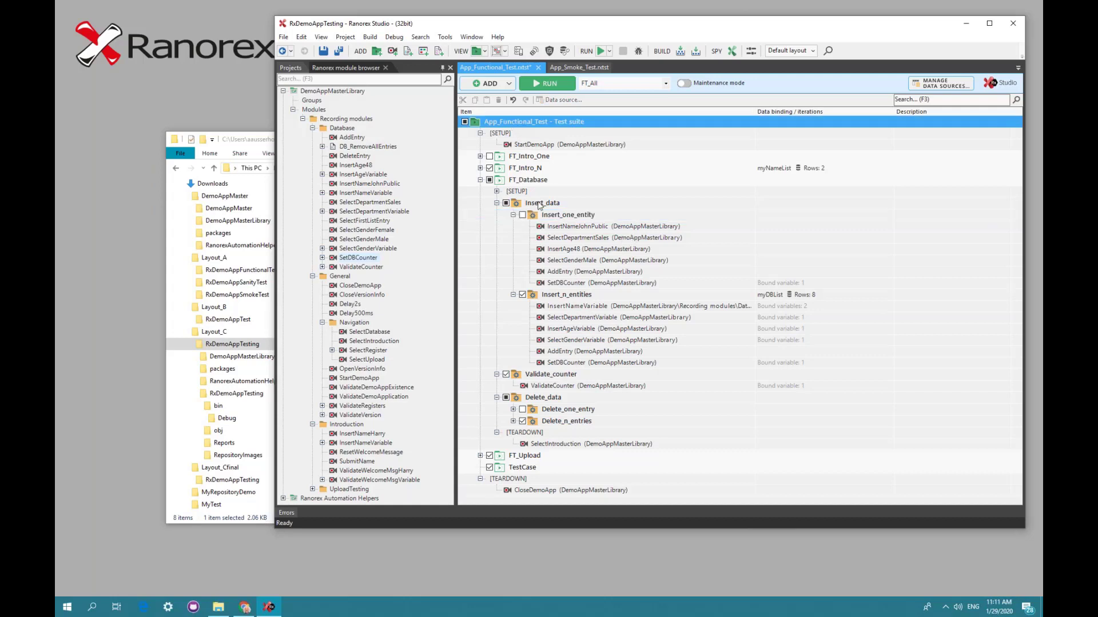
{"action": "left_click", "coordinate": [517, 181]}
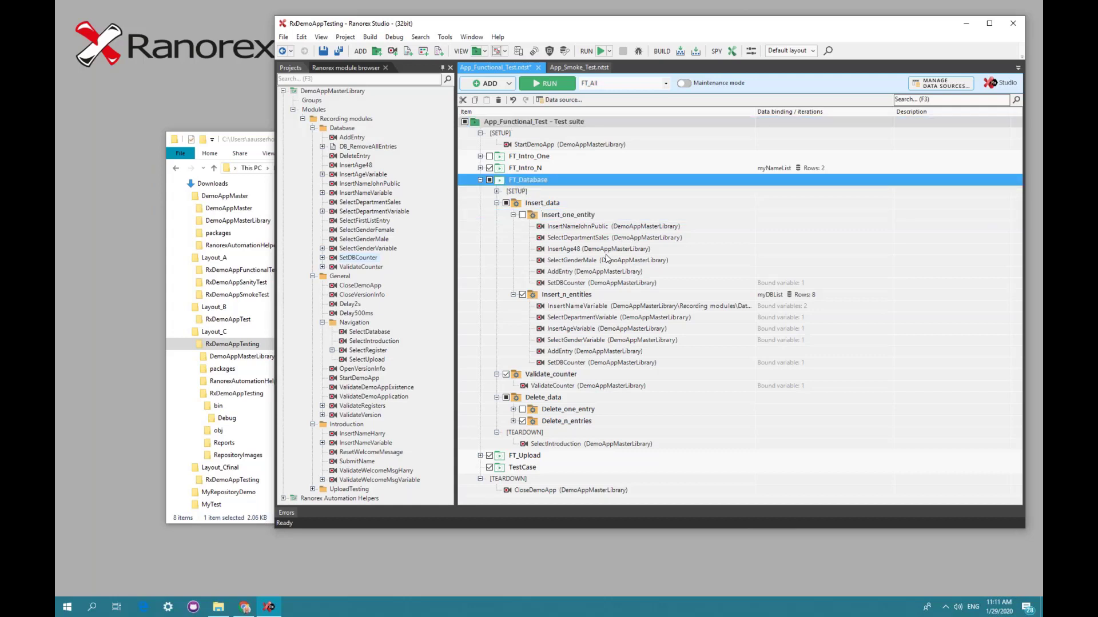
{"action": "left_click", "coordinate": [538, 205]}
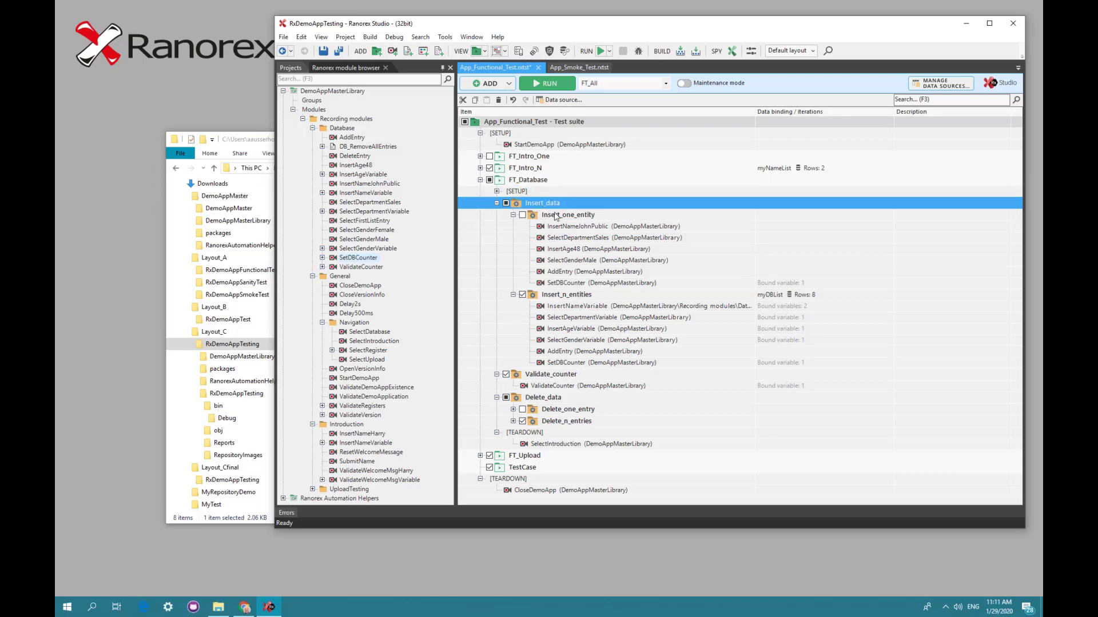
{"action": "left_click", "coordinate": [558, 216]}
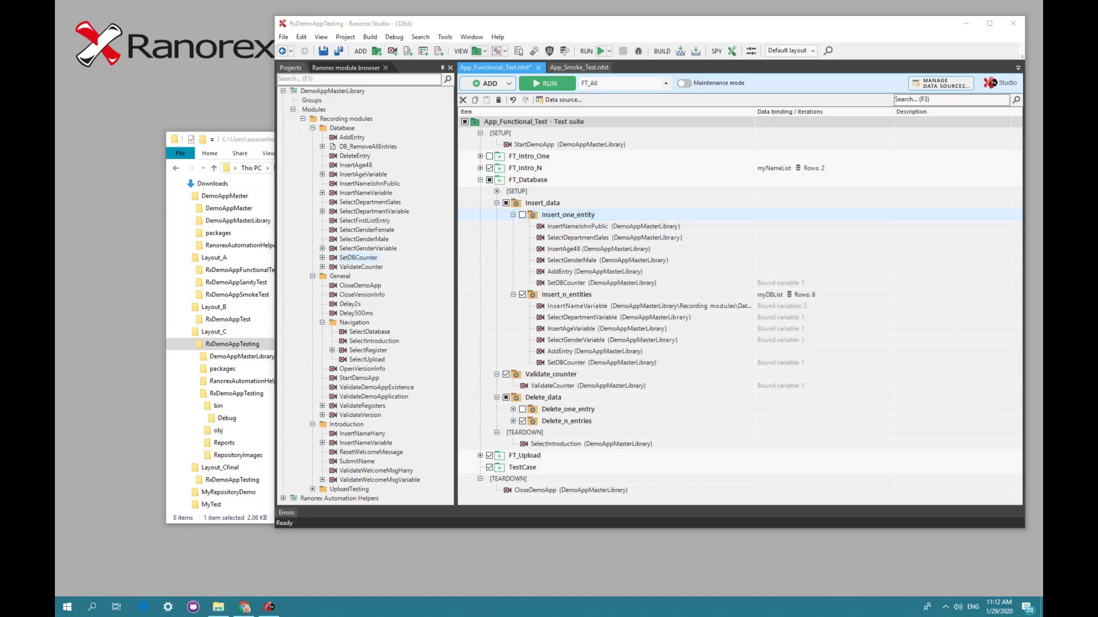
Look over the available run configurations, and expand the FT_Intro_N, FT_Intro_One and FT_Upload test cases
{"action": "left_click", "coordinate": [665, 84]}
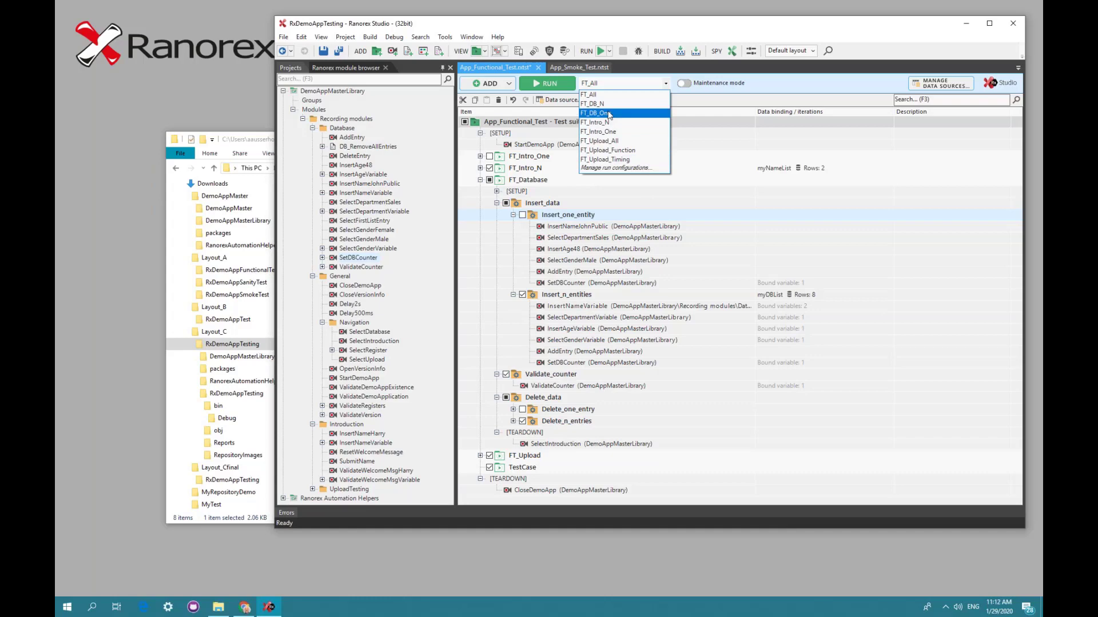
{"action": "left_click", "coordinate": [586, 197]}
{"action": "left_click", "coordinate": [480, 168]}
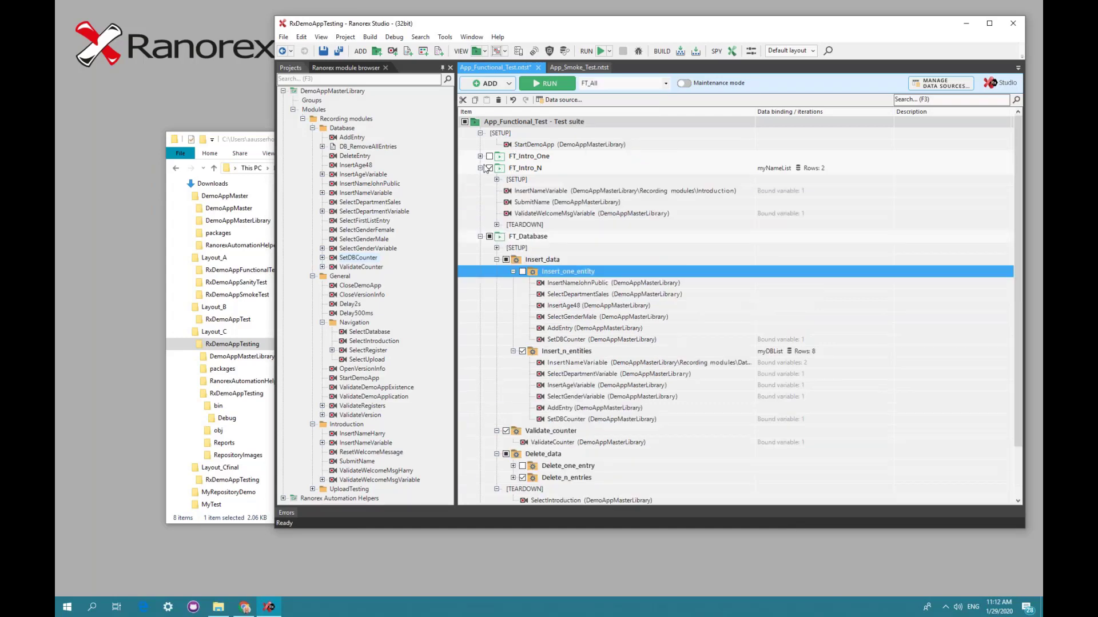
{"action": "left_click", "coordinate": [480, 157]}
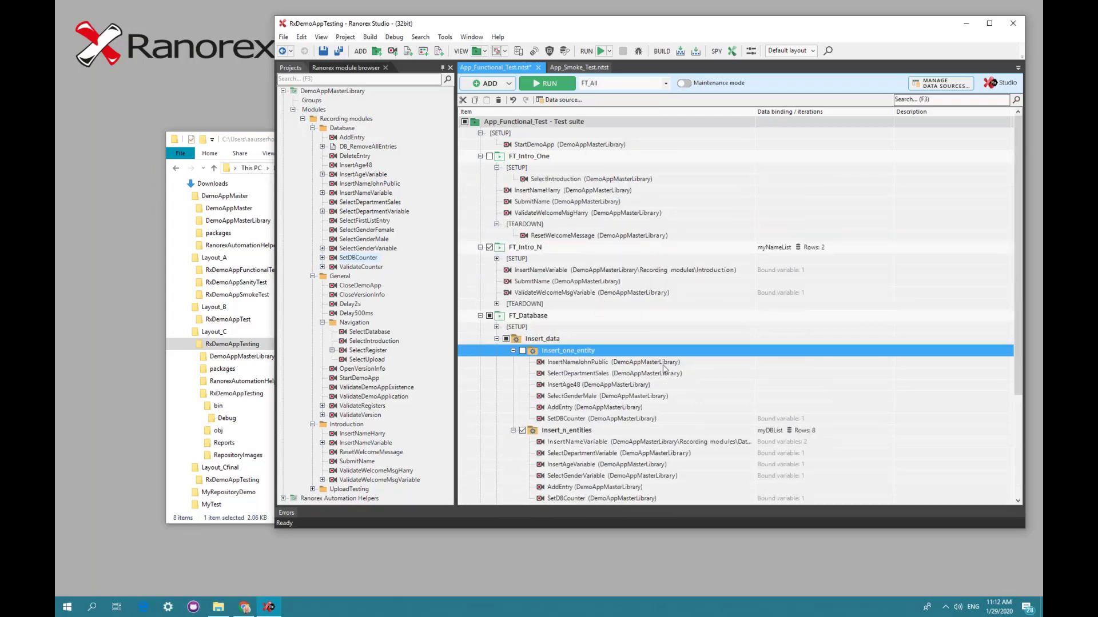
{"action": "scroll", "coordinate": [647, 331], "scroll_direction": "down", "scroll_amount": 3}
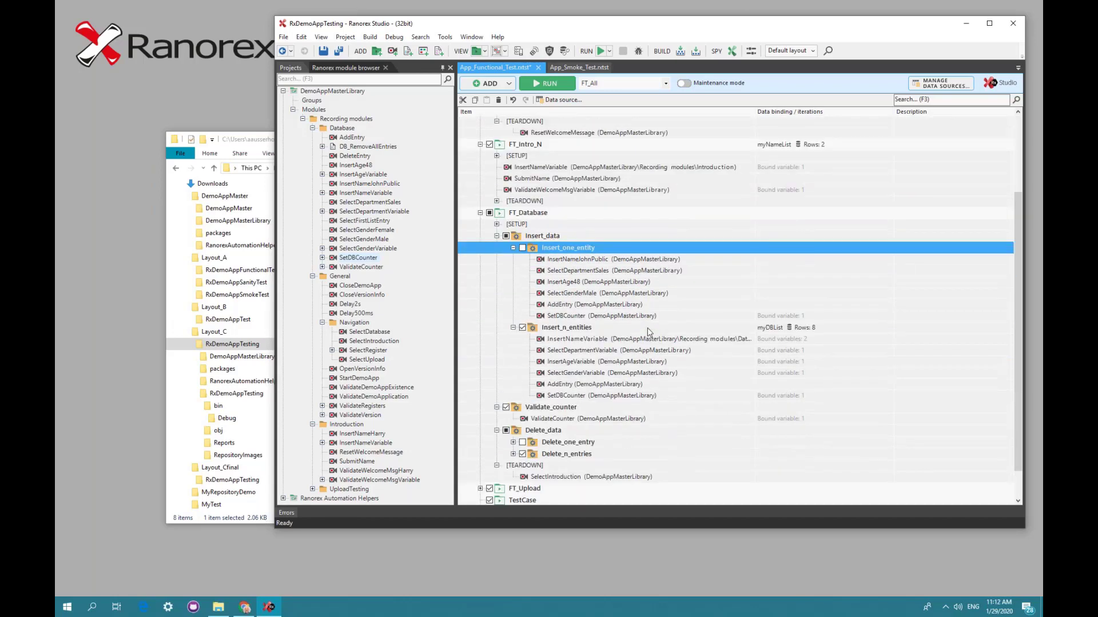
{"action": "scroll", "coordinate": [647, 327], "scroll_direction": "down", "scroll_amount": 1}
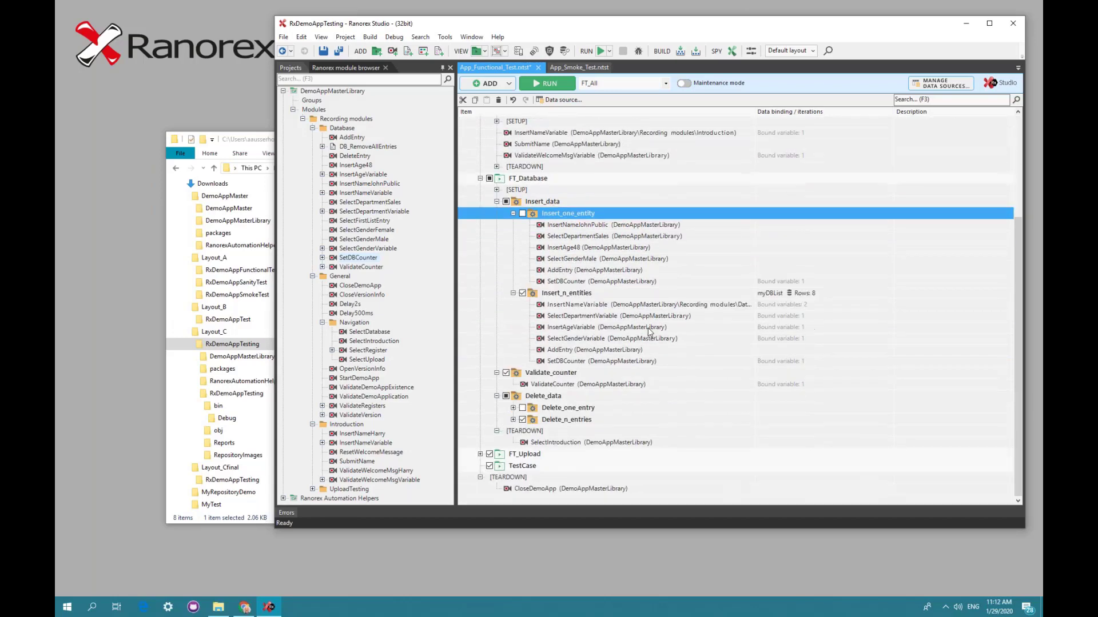
{"action": "left_click", "coordinate": [480, 454]}
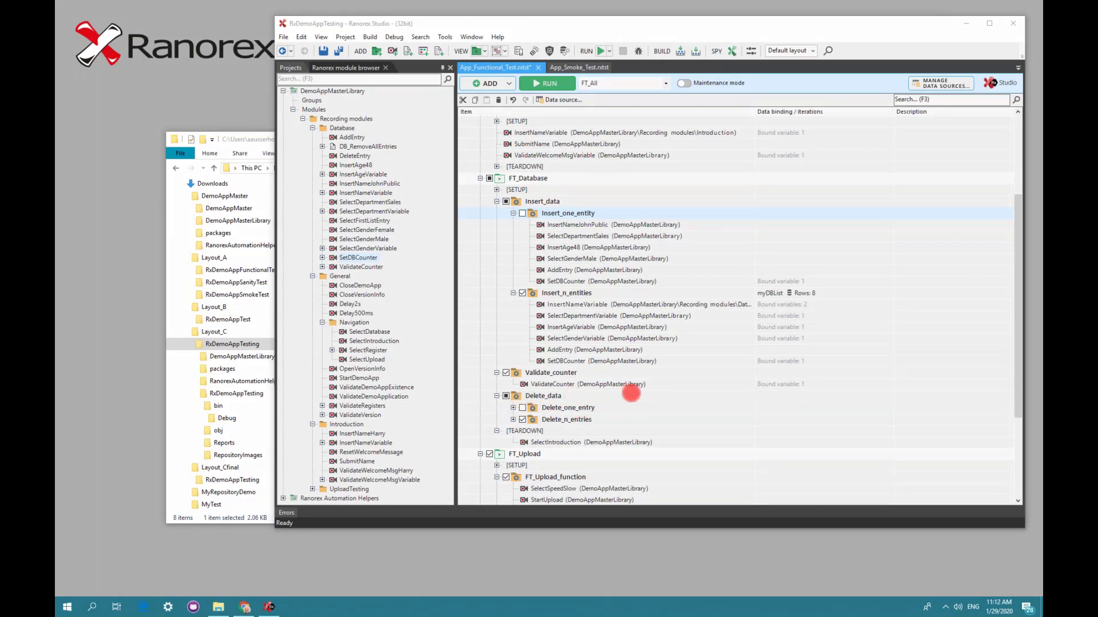
Switch the functional test suite to the FT_DB_N run configuration and check the Delete_n_entries smart folder
{"action": "left_click", "coordinate": [665, 84]}
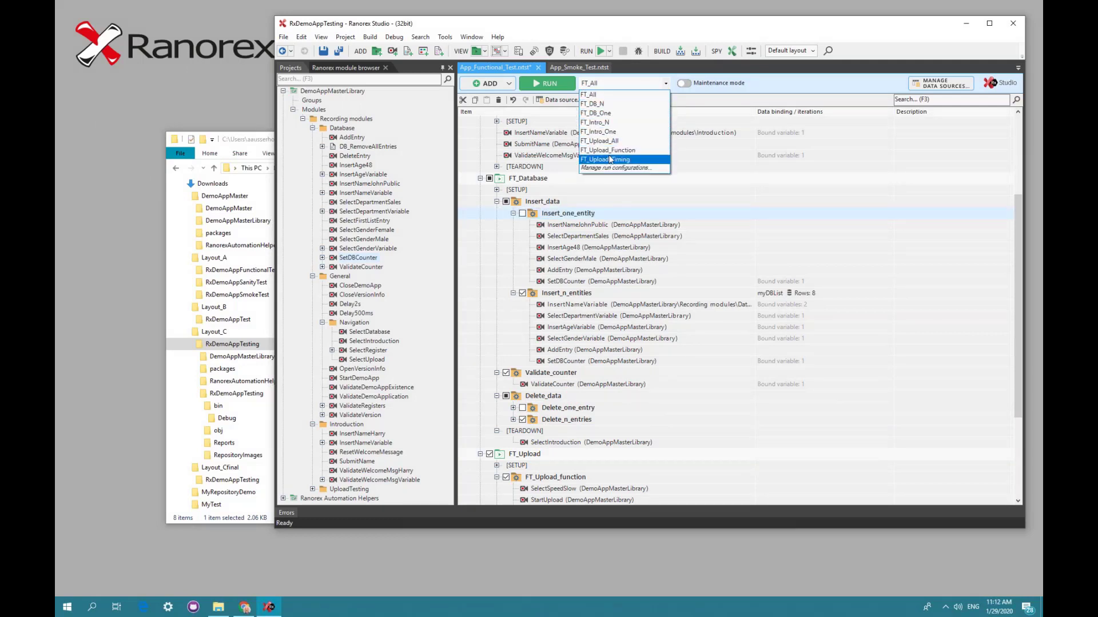
{"action": "left_click", "coordinate": [609, 105]}
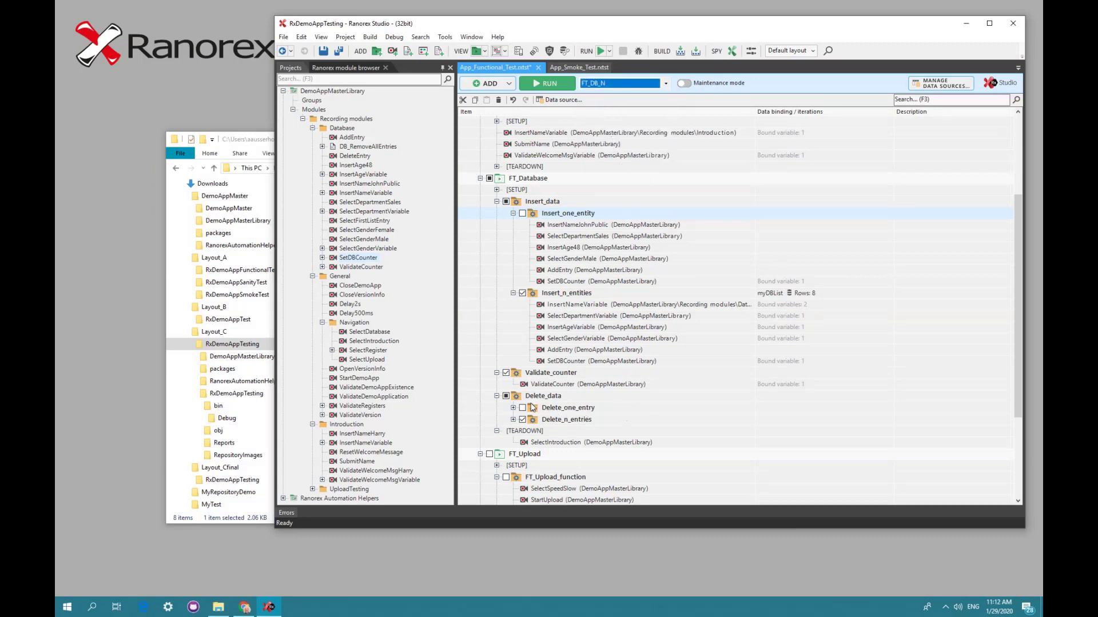
{"action": "left_click", "coordinate": [522, 420]}
Switch the functional test suite to the FT_DB_One run configuration and look over the run configuration list
{"action": "left_click", "coordinate": [666, 84]}
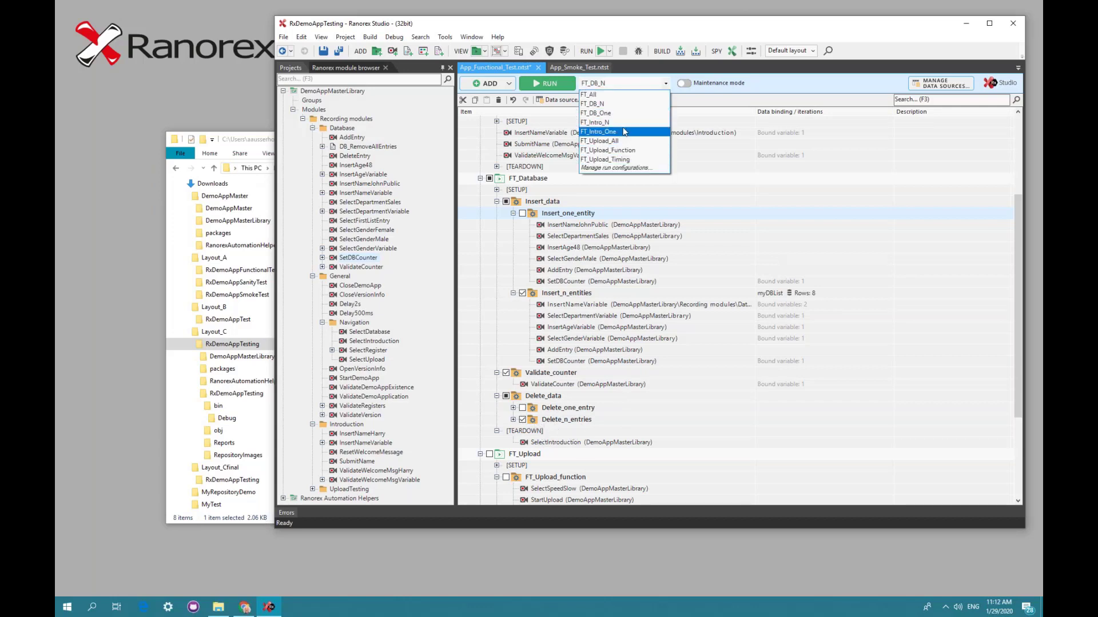
{"action": "left_click", "coordinate": [620, 113]}
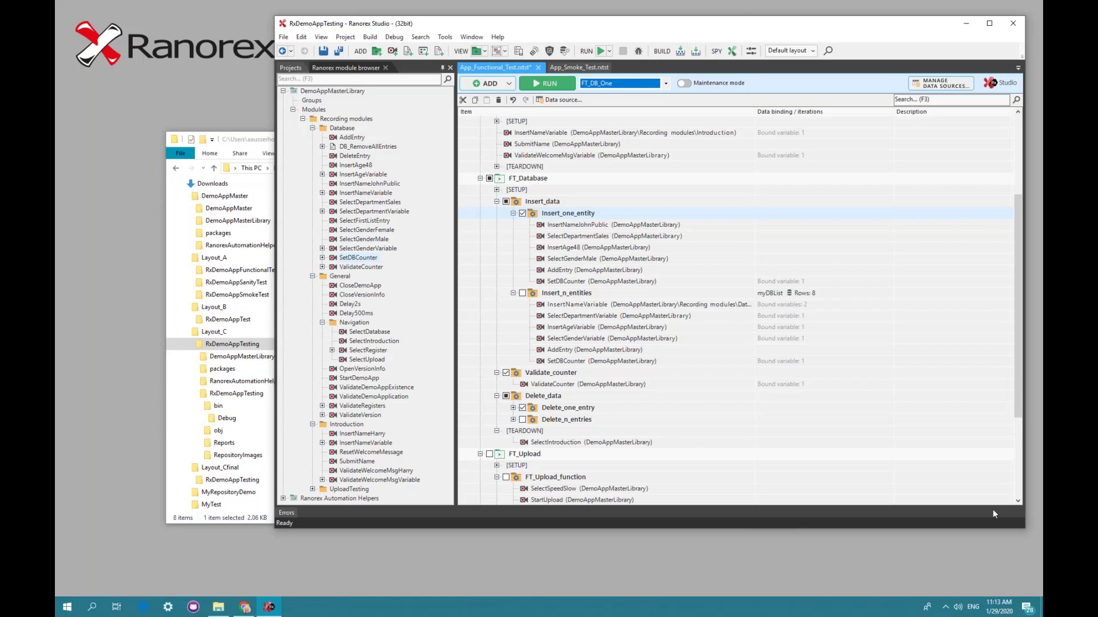
{"action": "left_click", "coordinate": [610, 51]}
{"action": "left_click", "coordinate": [702, 146]}
{"action": "left_click", "coordinate": [665, 84]}
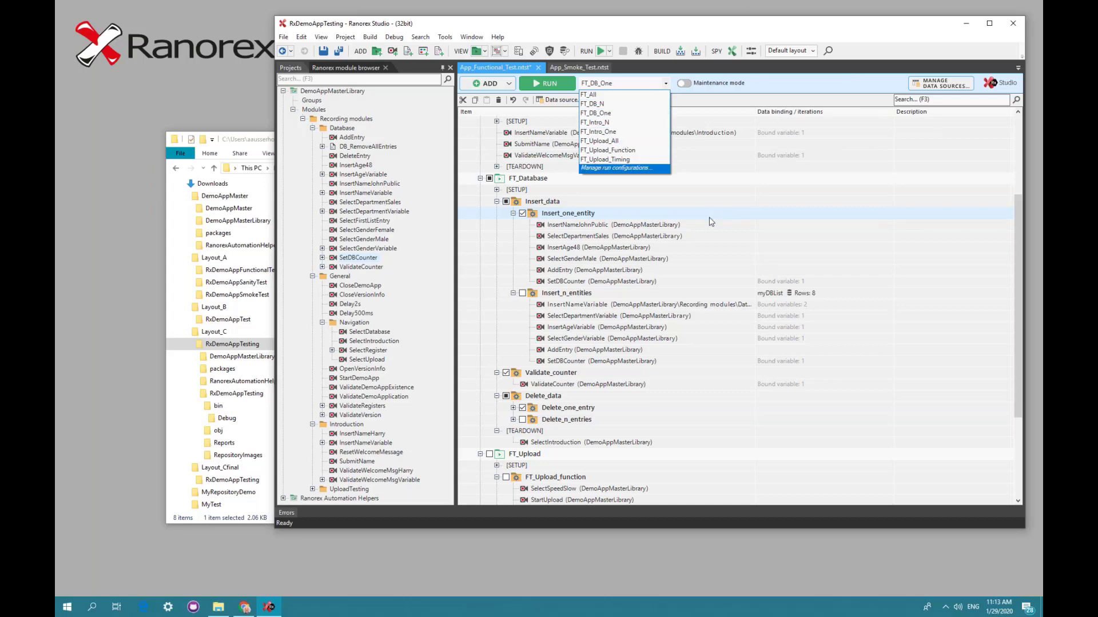
{"action": "left_click", "coordinate": [744, 214]}
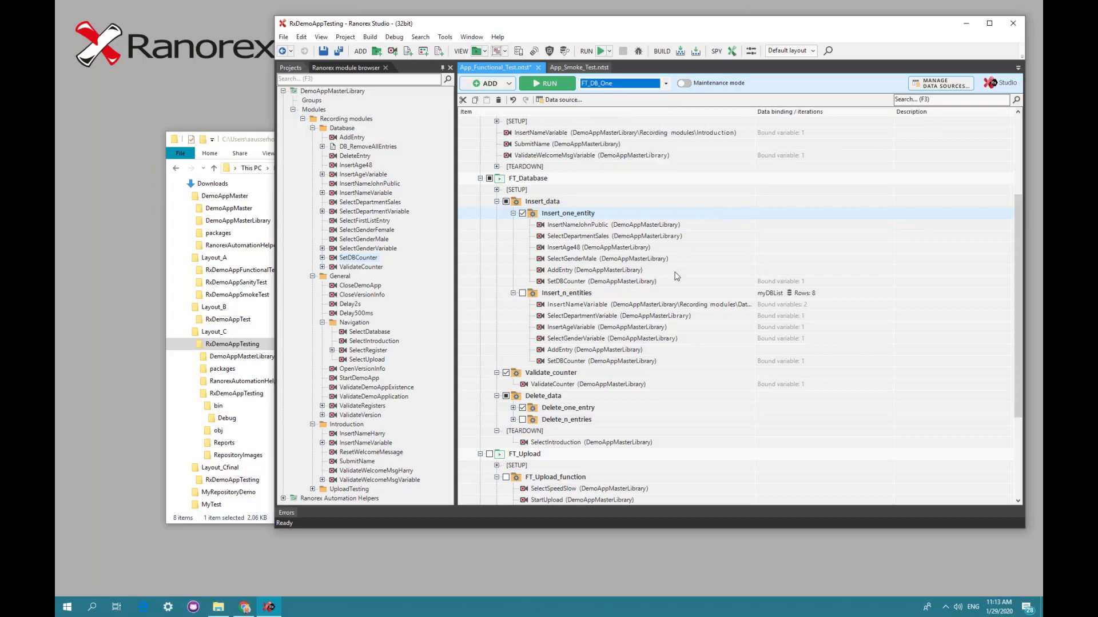
Try enabling the FT_Intro_One and FT_Intro_N test cases in the FT_DB_One run configuration
{"action": "scroll", "coordinate": [676, 276], "scroll_direction": "up", "scroll_amount": 4}
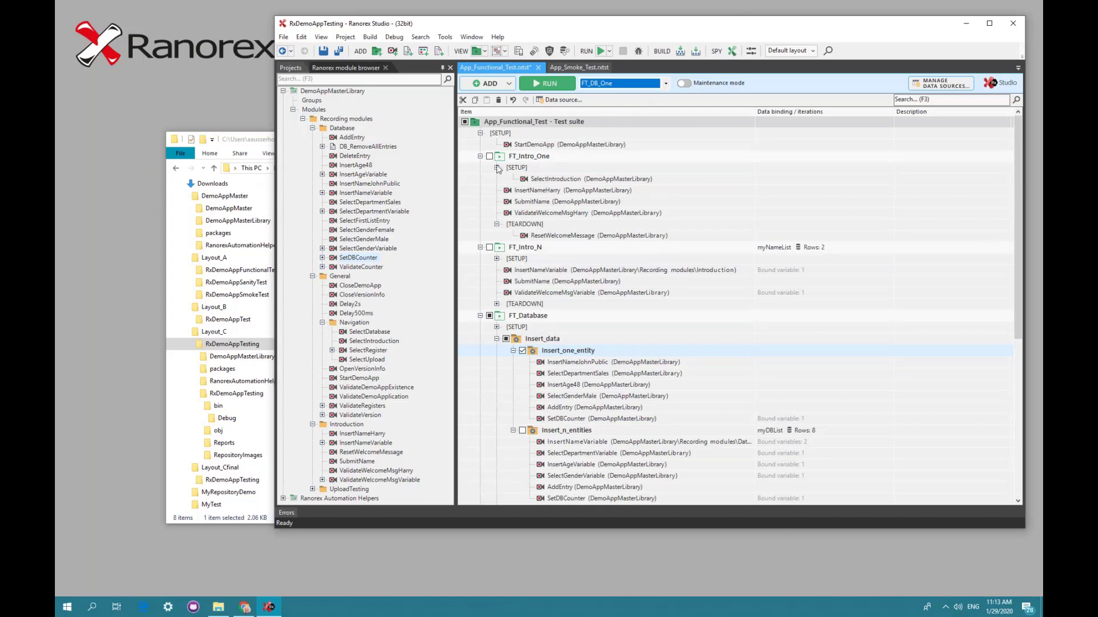
{"action": "left_click", "coordinate": [490, 247]}
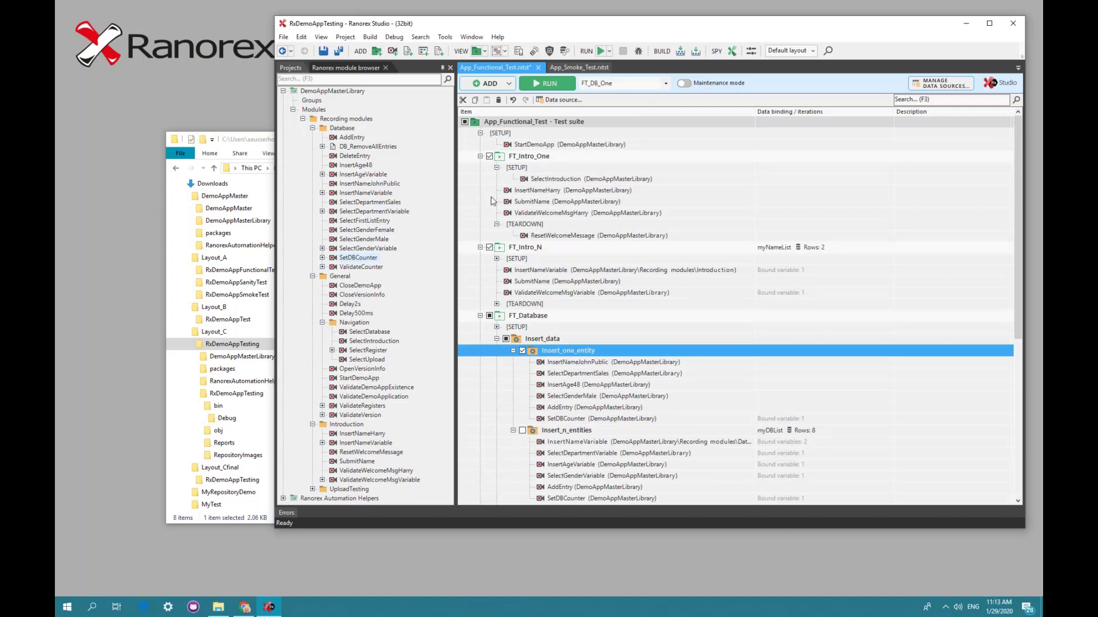
{"action": "left_click", "coordinate": [489, 247]}
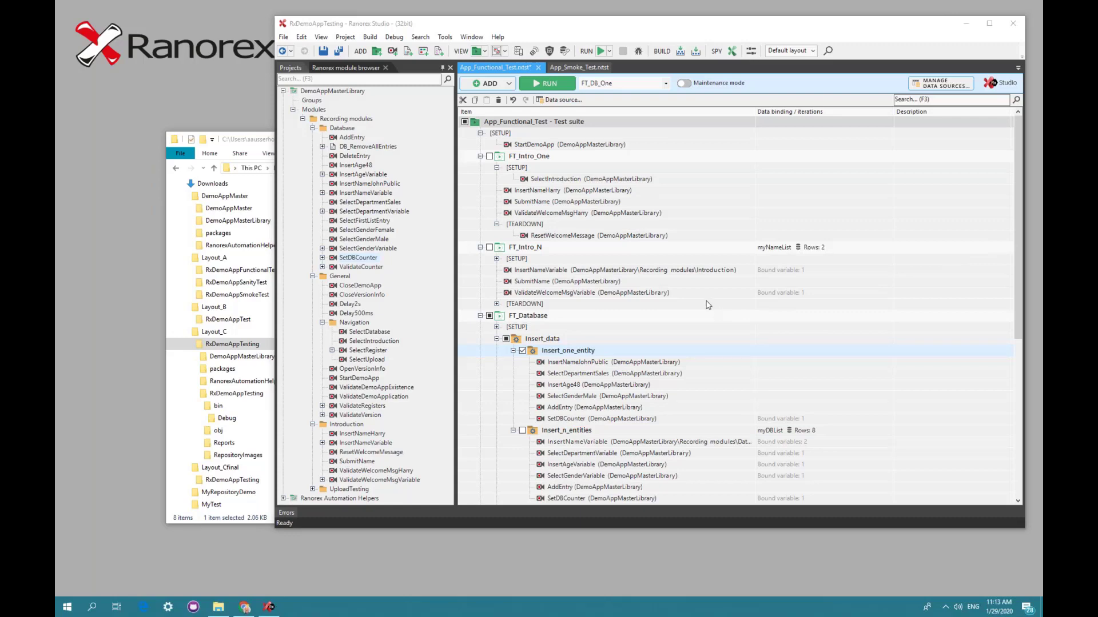
Review the items enabled under FT_Database, and collapse the FT_Intro_One and FT_Intro_N test cases
{"action": "scroll", "coordinate": [708, 305], "scroll_direction": "down", "scroll_amount": 3}
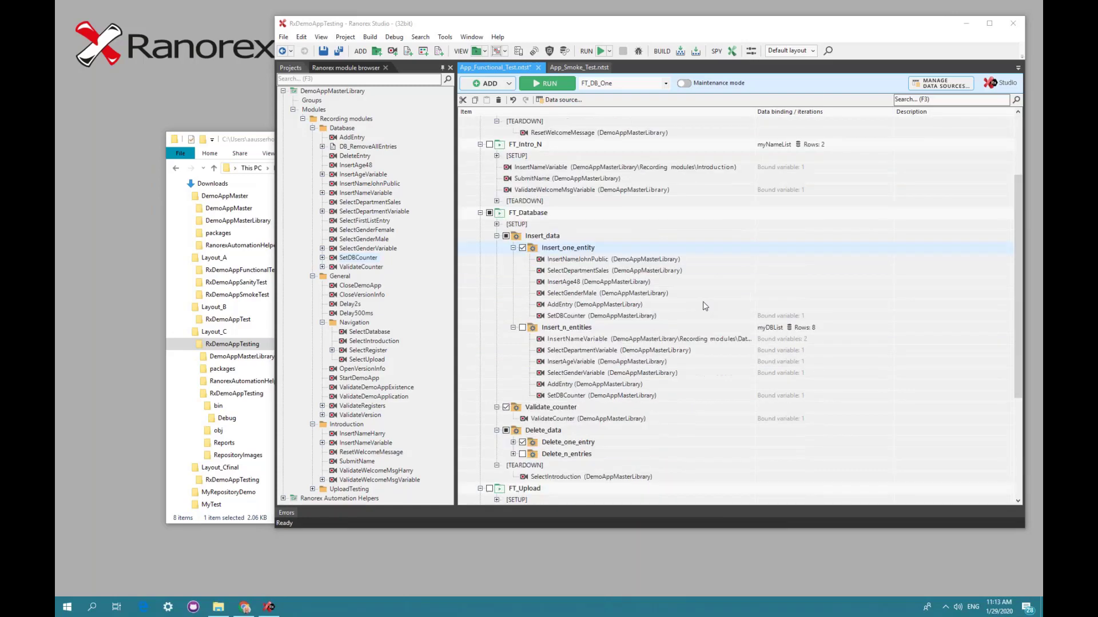
{"action": "scroll", "coordinate": [481, 171], "scroll_direction": "up", "scroll_amount": 3}
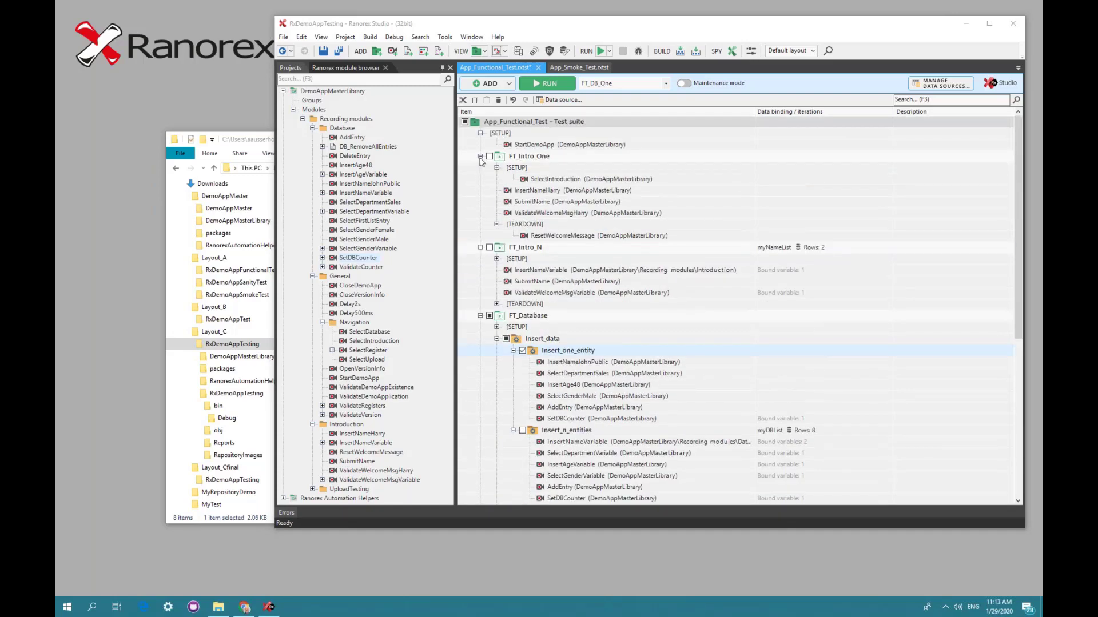
{"action": "left_click", "coordinate": [480, 157]}
{"action": "left_click", "coordinate": [480, 168]}
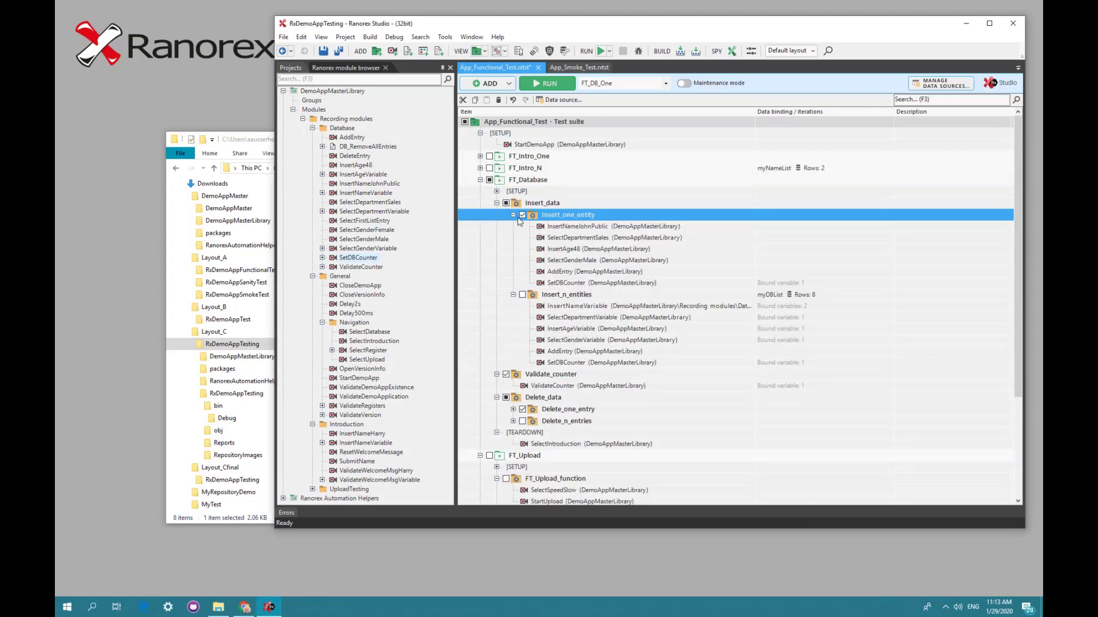
Collapse the Insert_one_entity smart folder and select the FT_Database test case
{"action": "left_click", "coordinate": [514, 216]}
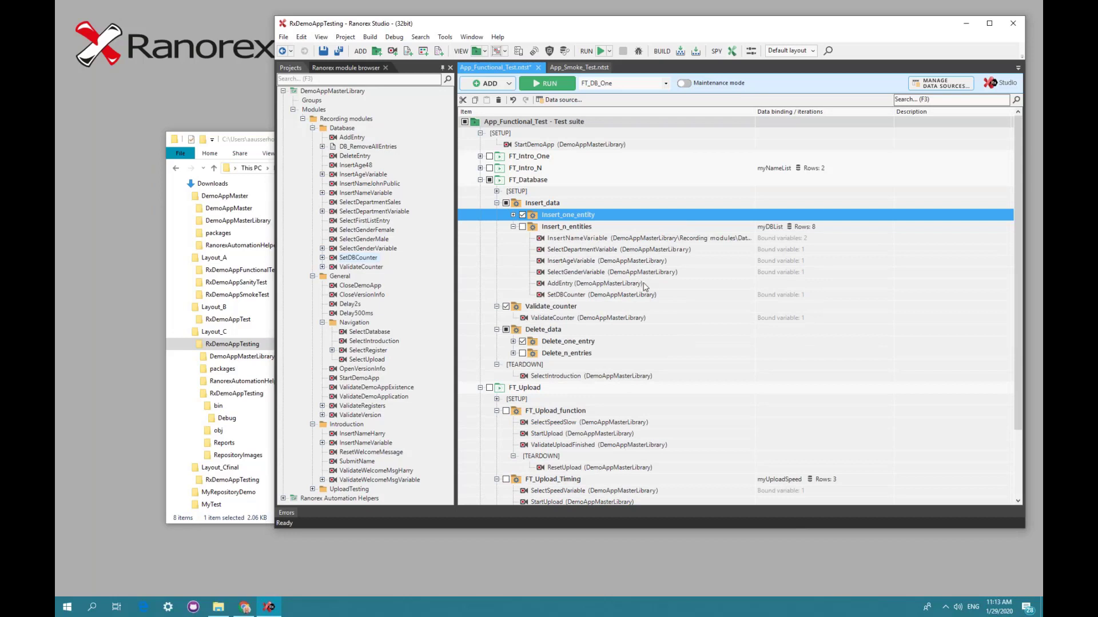
{"action": "left_click", "coordinate": [527, 180]}
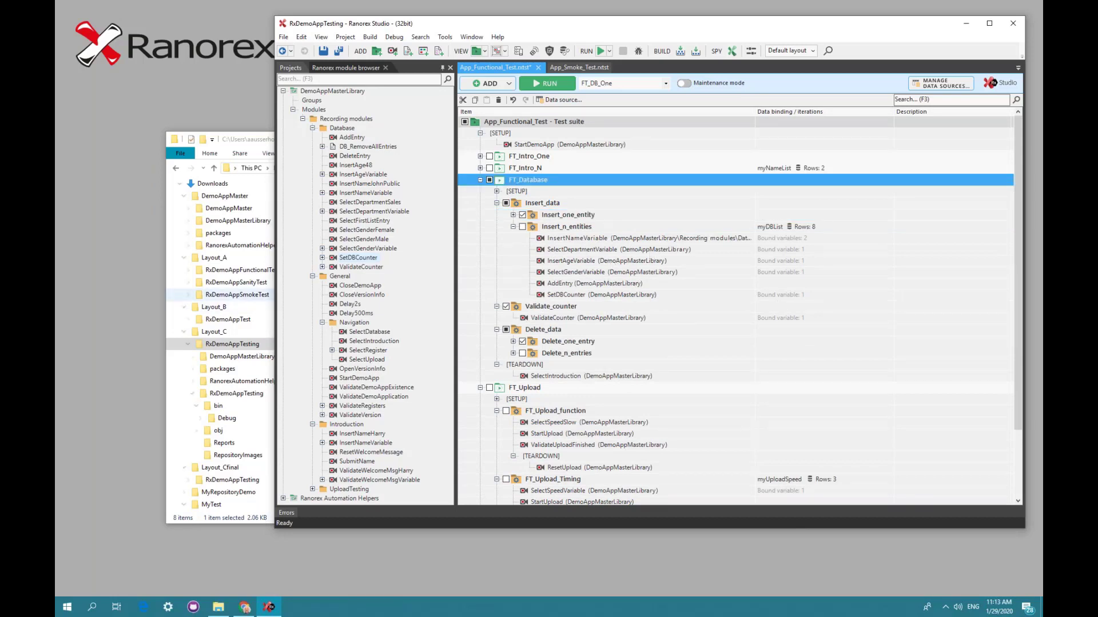
Switch to File Explorer, launch RxDemoApp.exe from the Downloads folder and show its Test database page
{"action": "left_click", "coordinate": [242, 145]}
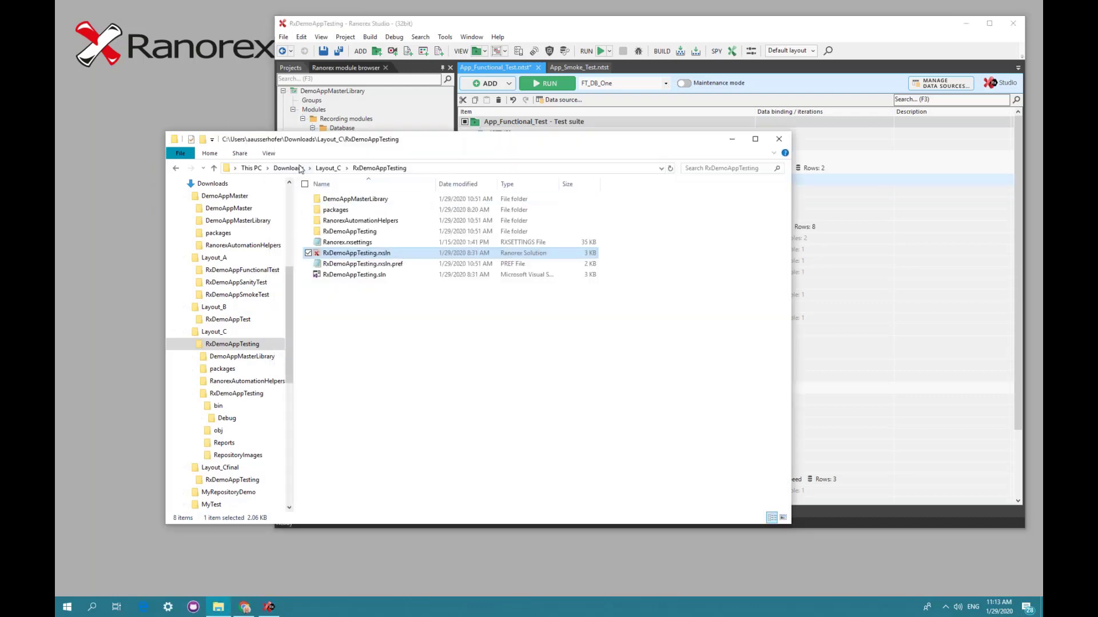
{"action": "left_click", "coordinate": [291, 170]}
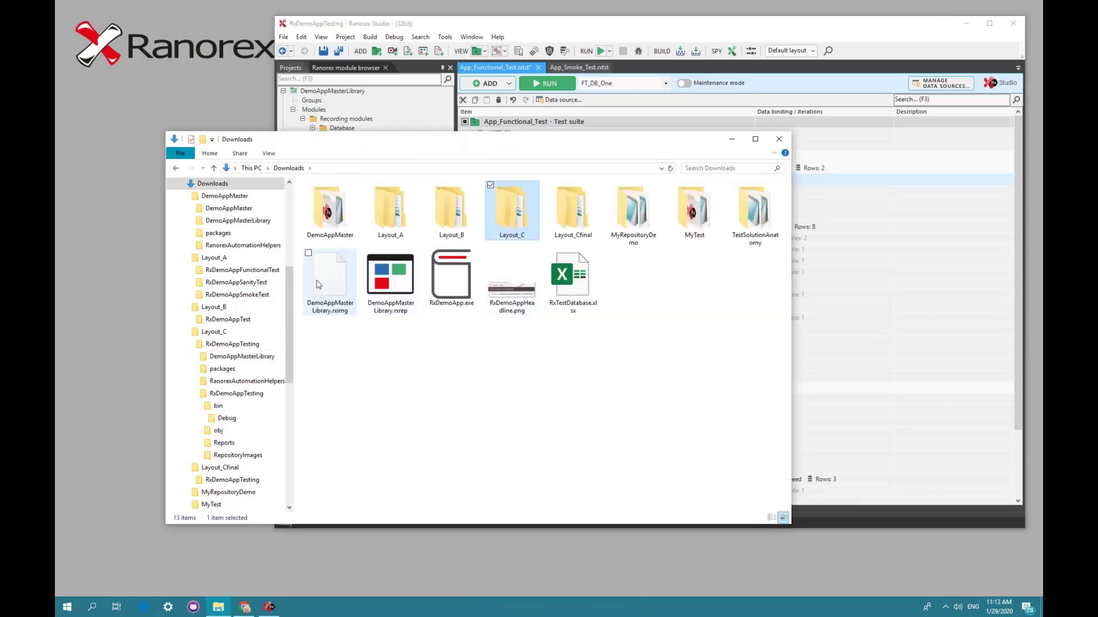
{"action": "left_click", "coordinate": [451, 276]}
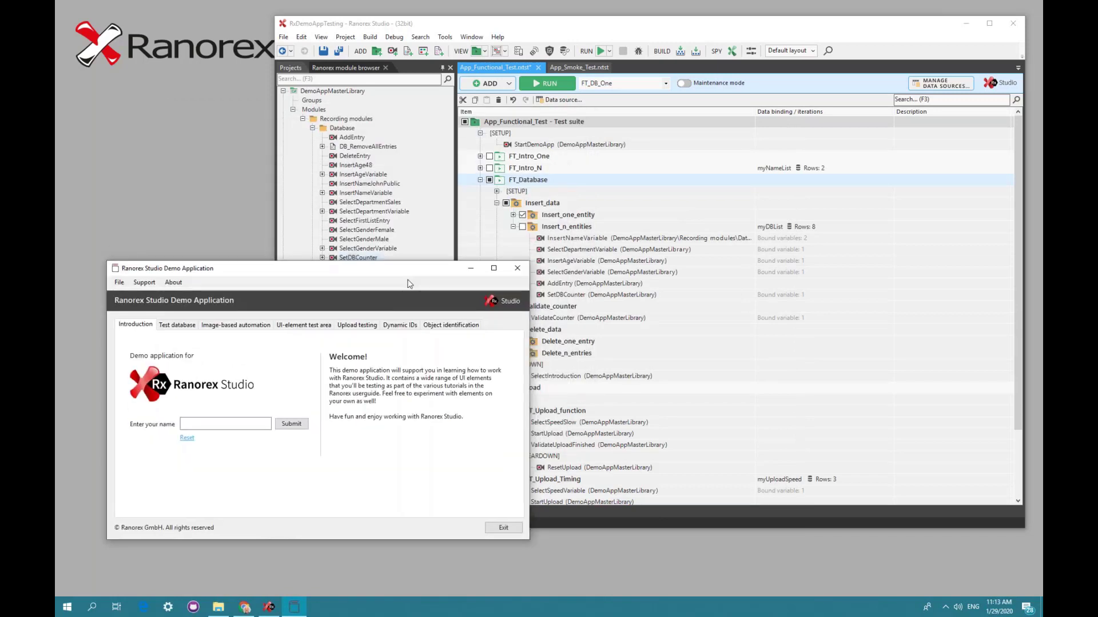
{"action": "left_click", "coordinate": [157, 337]}
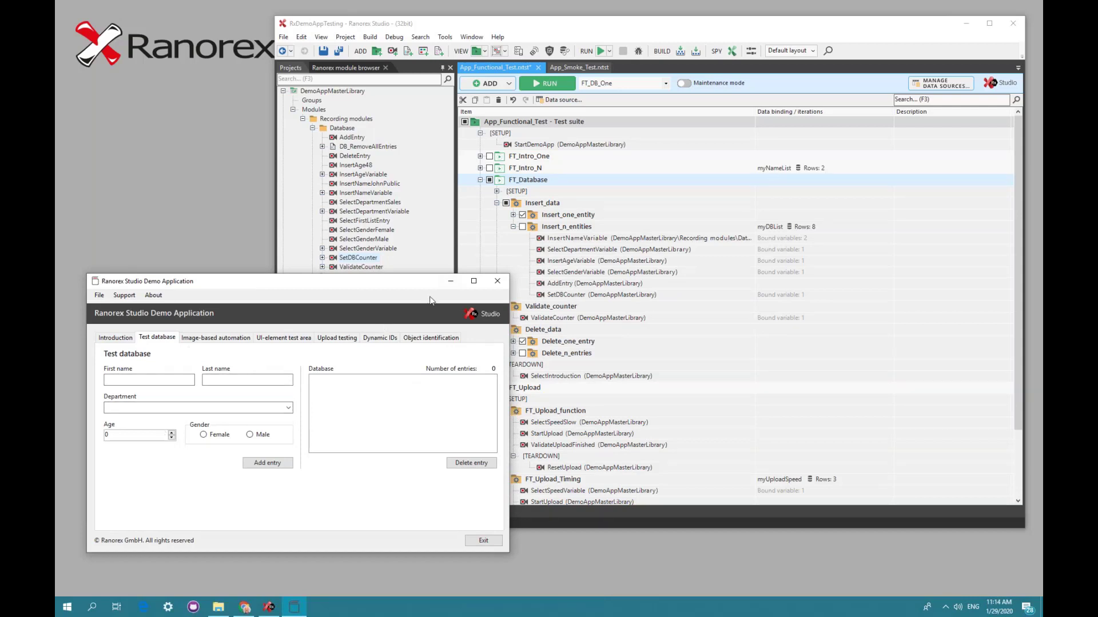
Switch back to Ranorex Studio and examine the FT_Database structure, going through each module in the Insert_n_entities smart folder
{"action": "left_click", "coordinate": [787, 345]}
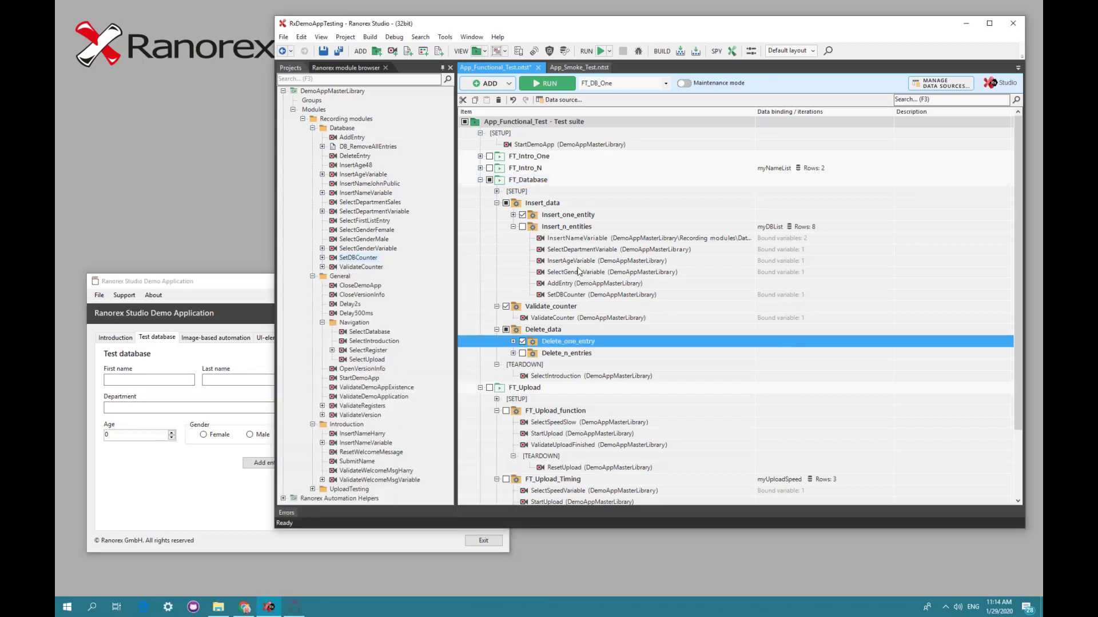
{"action": "left_click", "coordinate": [541, 183]}
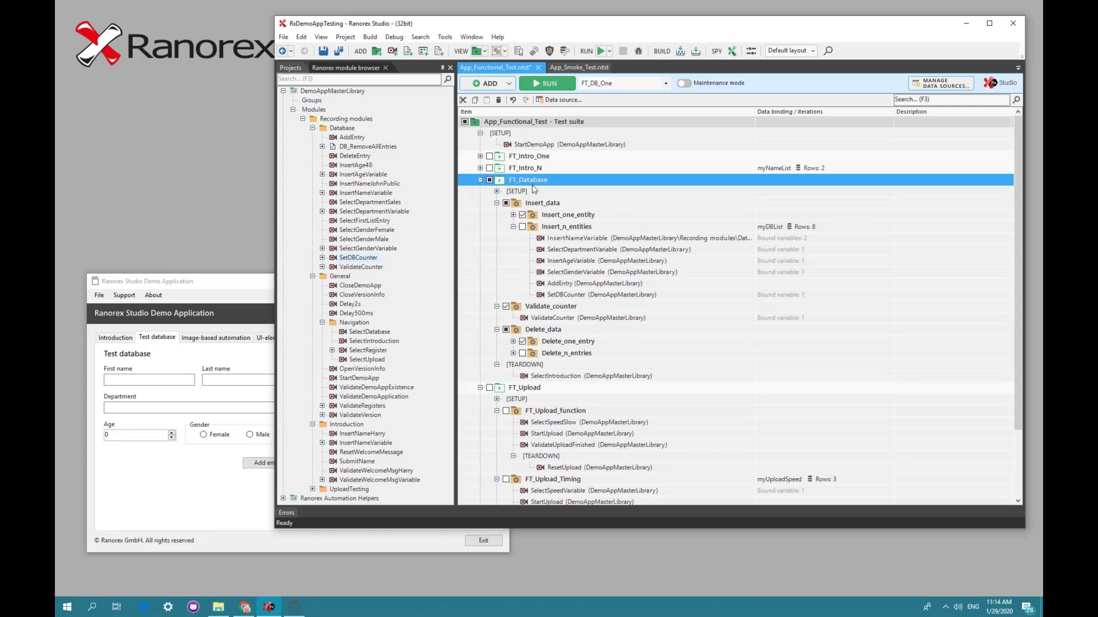
{"action": "left_click", "coordinate": [542, 204]}
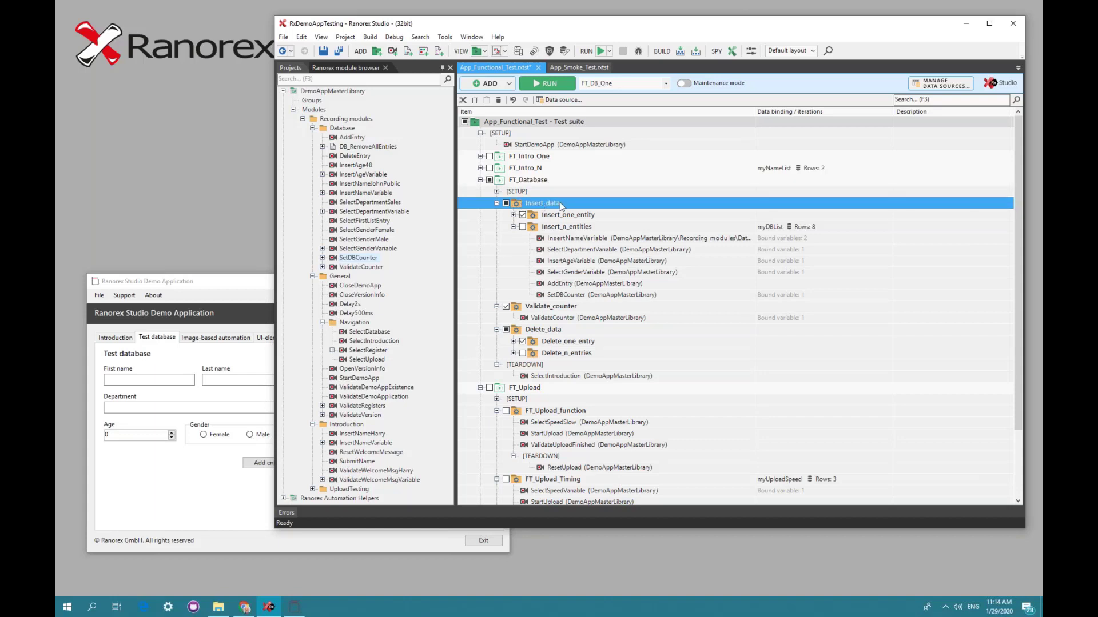
{"action": "left_click", "coordinate": [573, 230]}
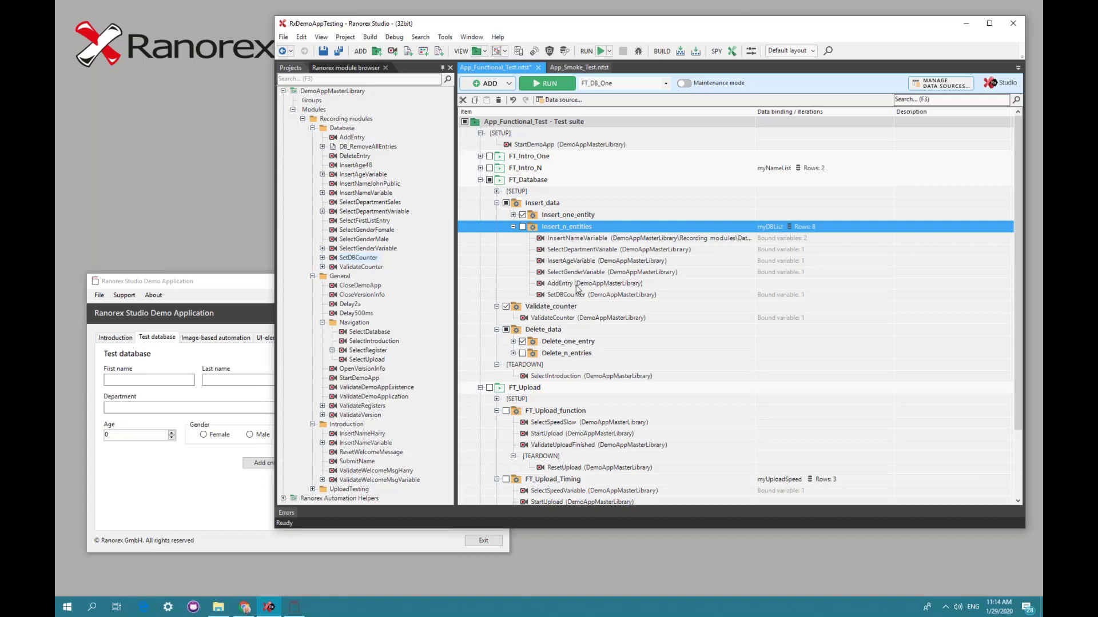
{"action": "left_click", "coordinate": [571, 239]}
{"action": "left_click", "coordinate": [571, 250]}
{"action": "left_click", "coordinate": [573, 263]}
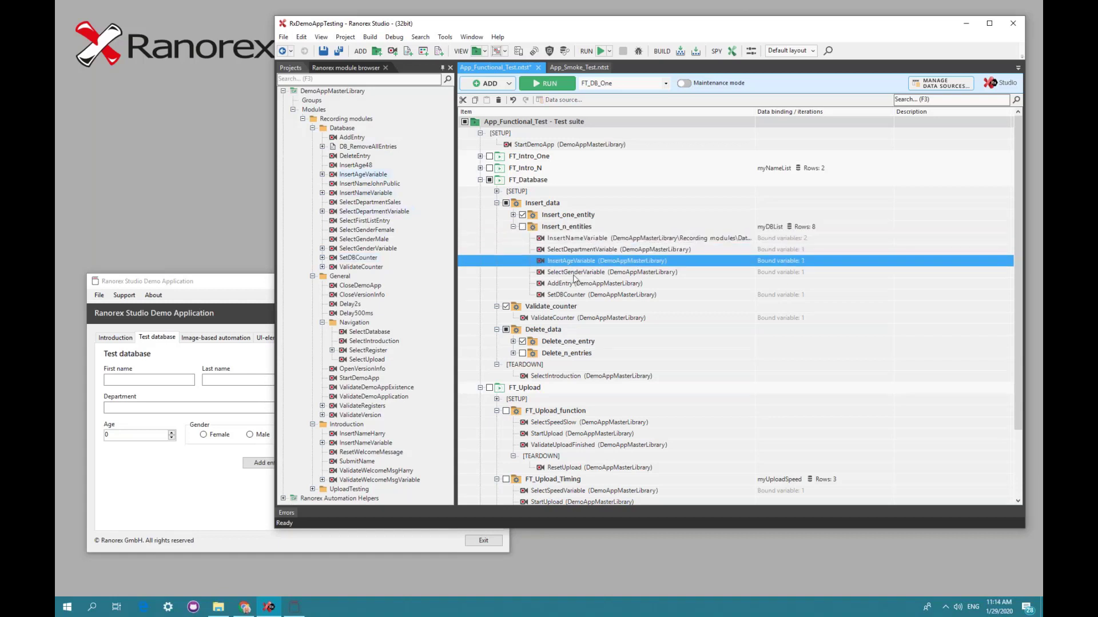
{"action": "left_click", "coordinate": [576, 274]}
{"action": "left_click", "coordinate": [578, 285]}
{"action": "left_click", "coordinate": [584, 295]}
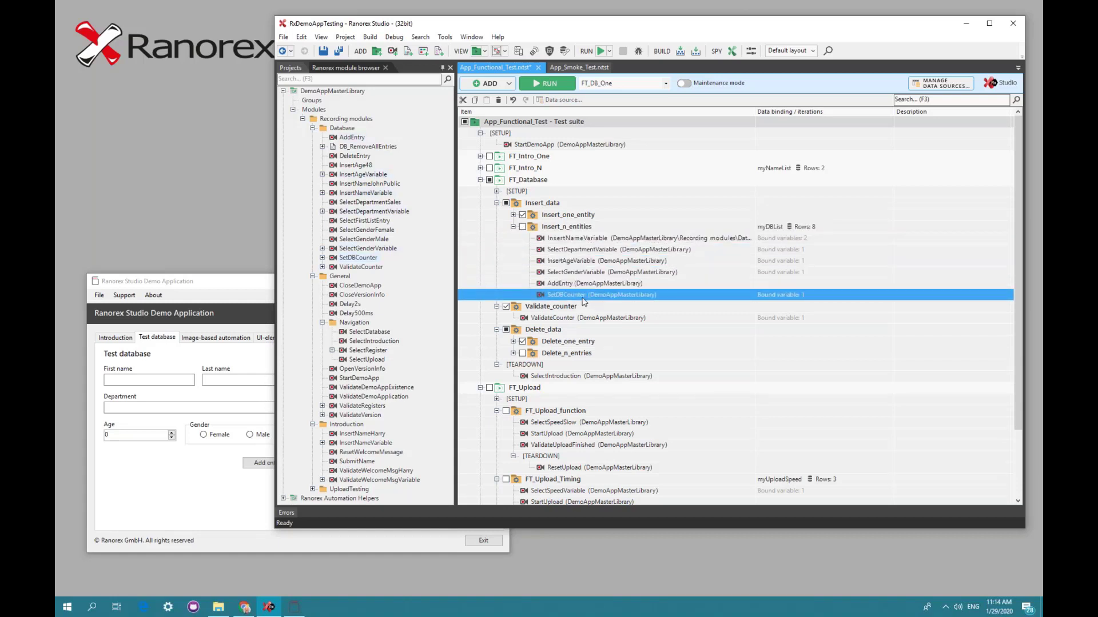
Check the myDBList data source assigned to the Insert_n_entities smart folder, and leave its properties unchanged
{"action": "left_click", "coordinate": [557, 227]}
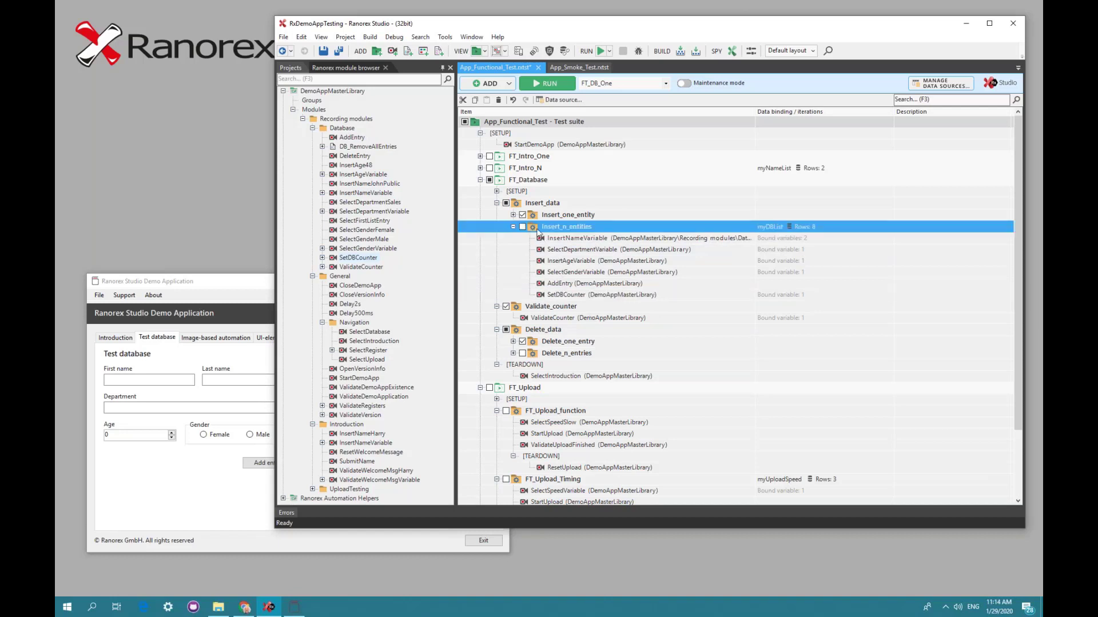
{"action": "right_click", "coordinate": [621, 228]}
{"action": "left_click", "coordinate": [660, 258]}
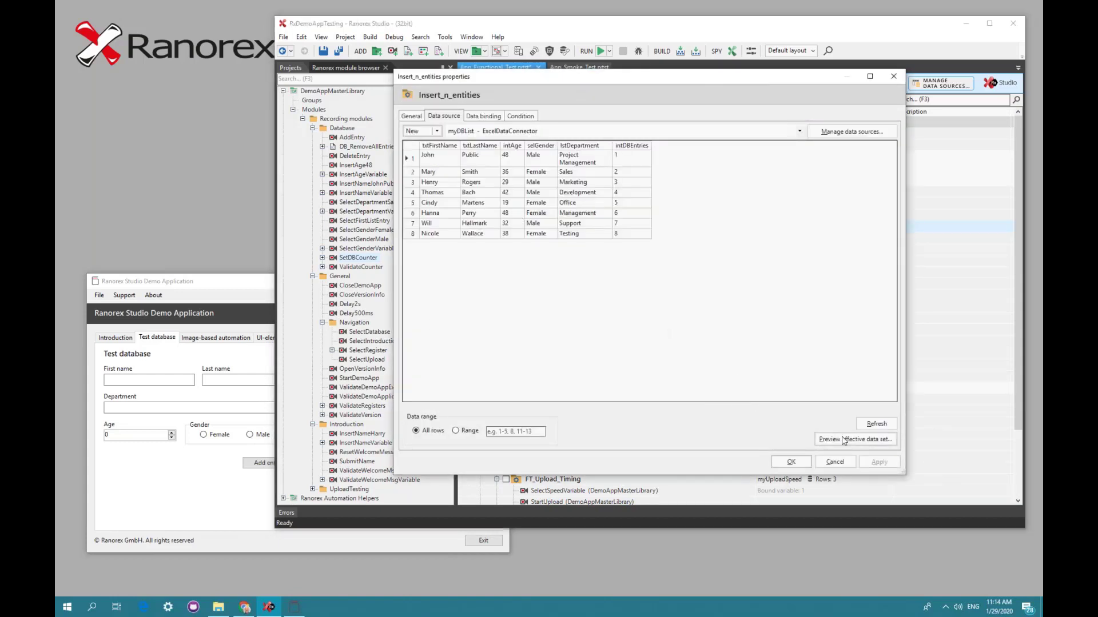
{"action": "left_click", "coordinate": [834, 462]}
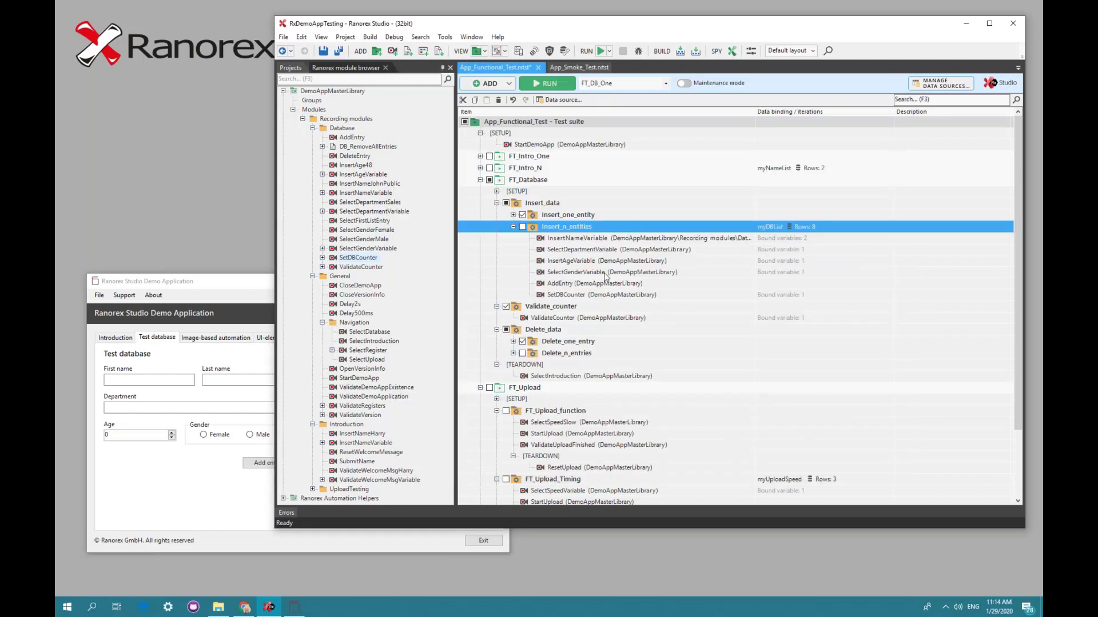
Examine the Validate_counter smart folder's data binding between FT_Database.parDBElements and the ValidateCounter variable, without changing it
{"action": "scroll", "coordinate": [605, 276], "scroll_direction": "down", "scroll_amount": 2}
{"action": "left_click", "coordinate": [528, 237]}
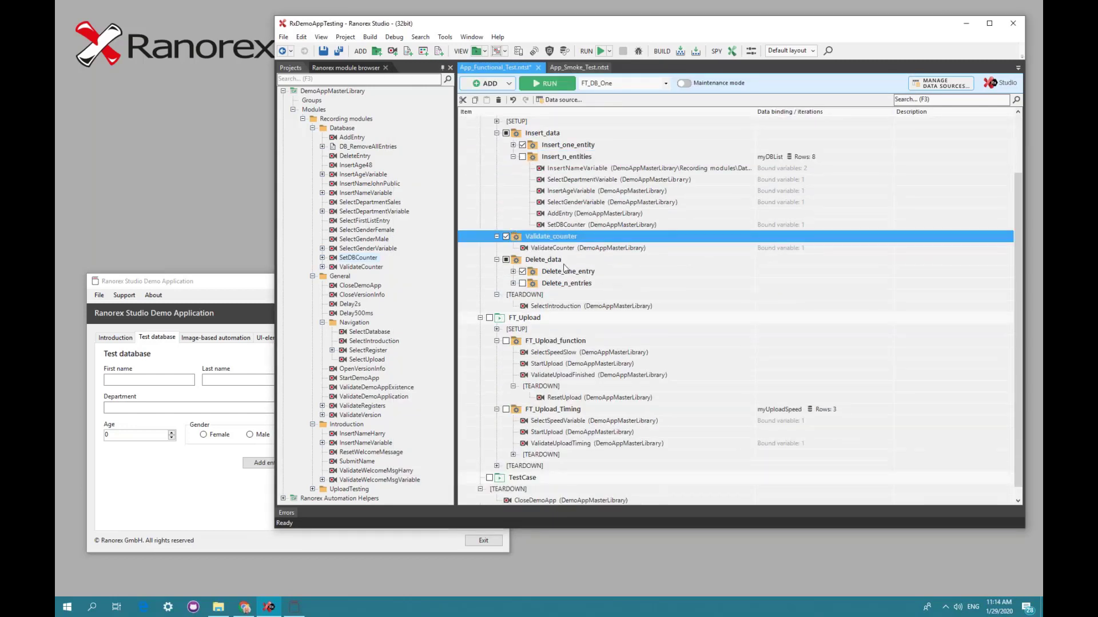
{"action": "left_click", "coordinate": [548, 250]}
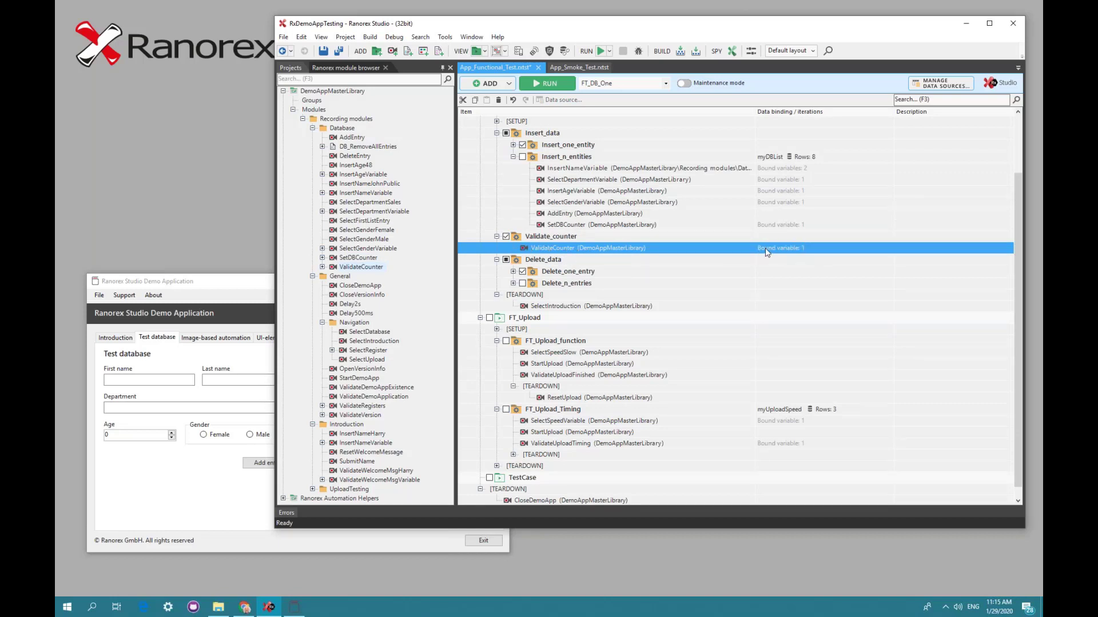
{"action": "left_click", "coordinate": [554, 238]}
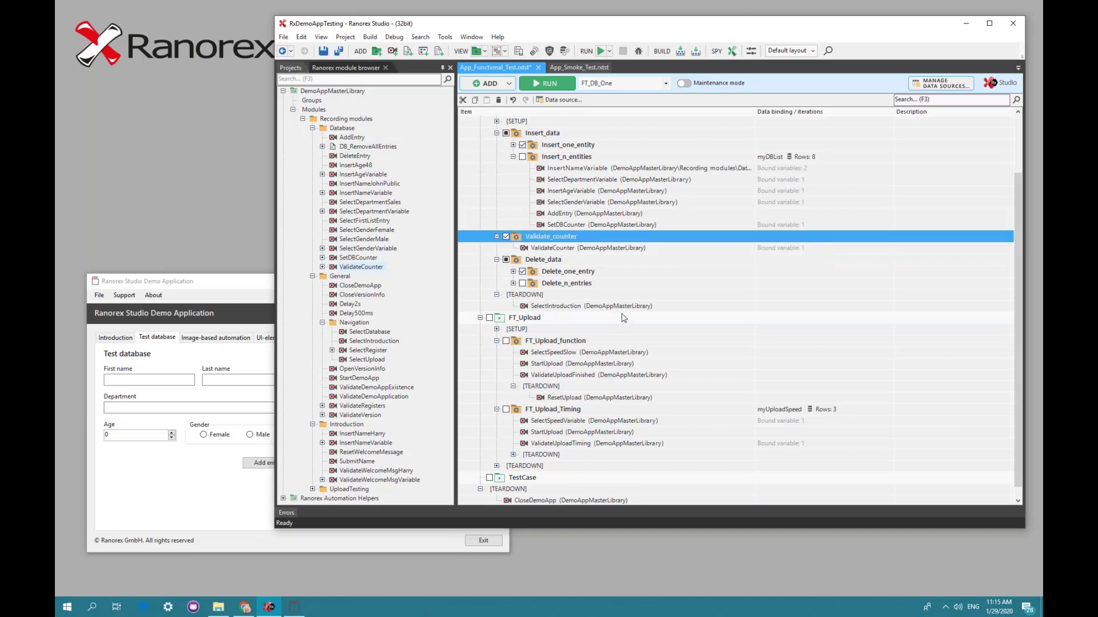
{"action": "right_click", "coordinate": [593, 235]}
{"action": "left_click", "coordinate": [631, 277]}
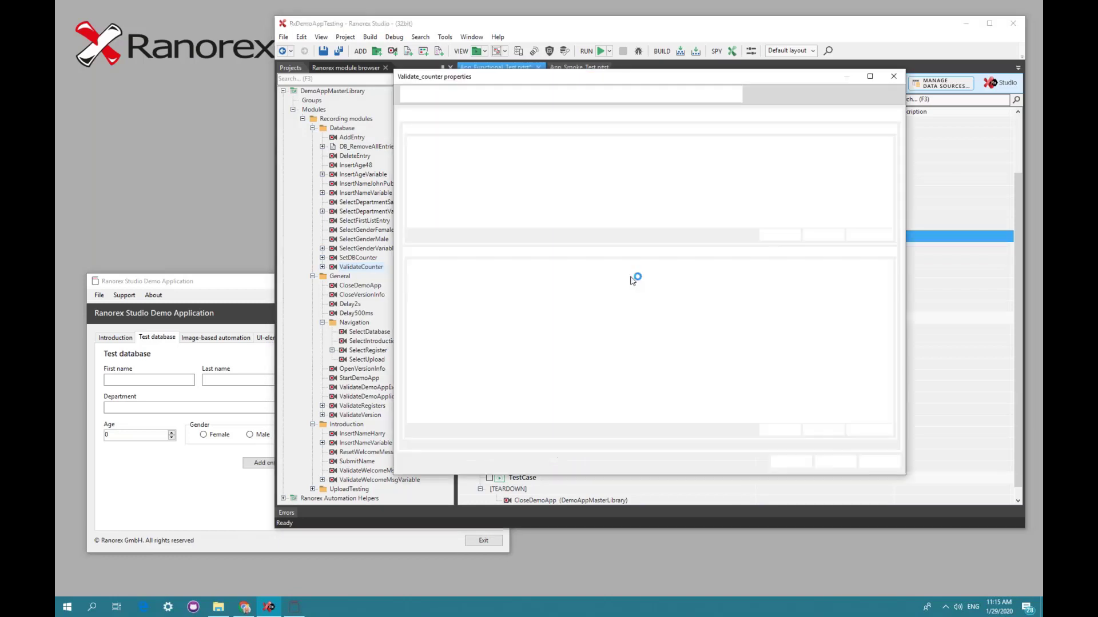
{"action": "left_click", "coordinate": [455, 275]}
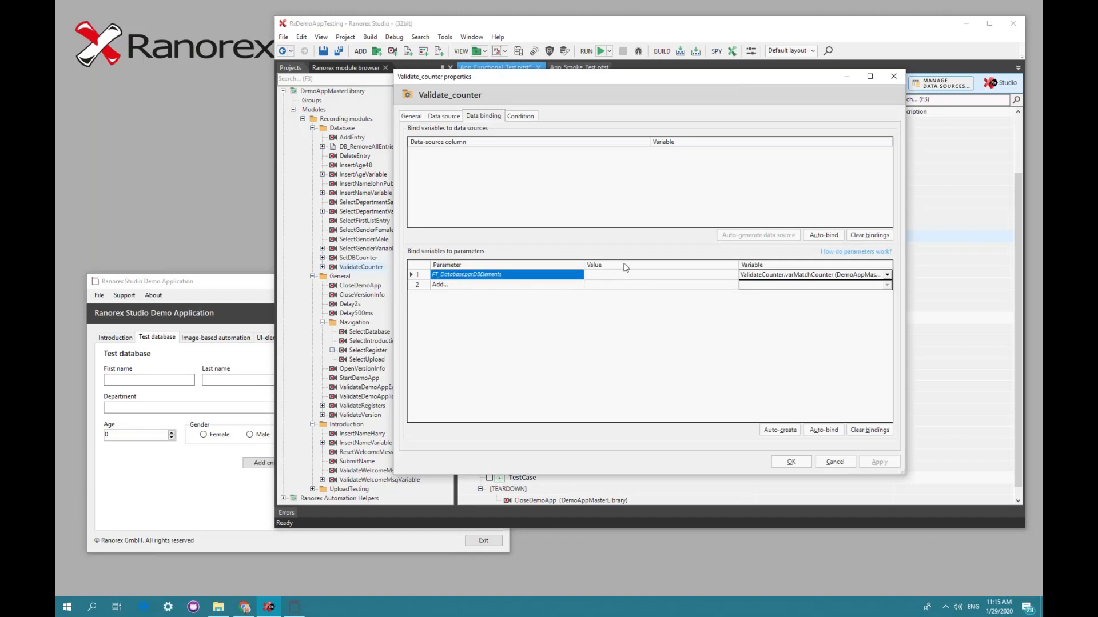
{"action": "left_click", "coordinate": [827, 463]}
Open the ValidateCounter recording module from the Validate_counter smart folder
{"action": "left_click", "coordinate": [578, 247]}
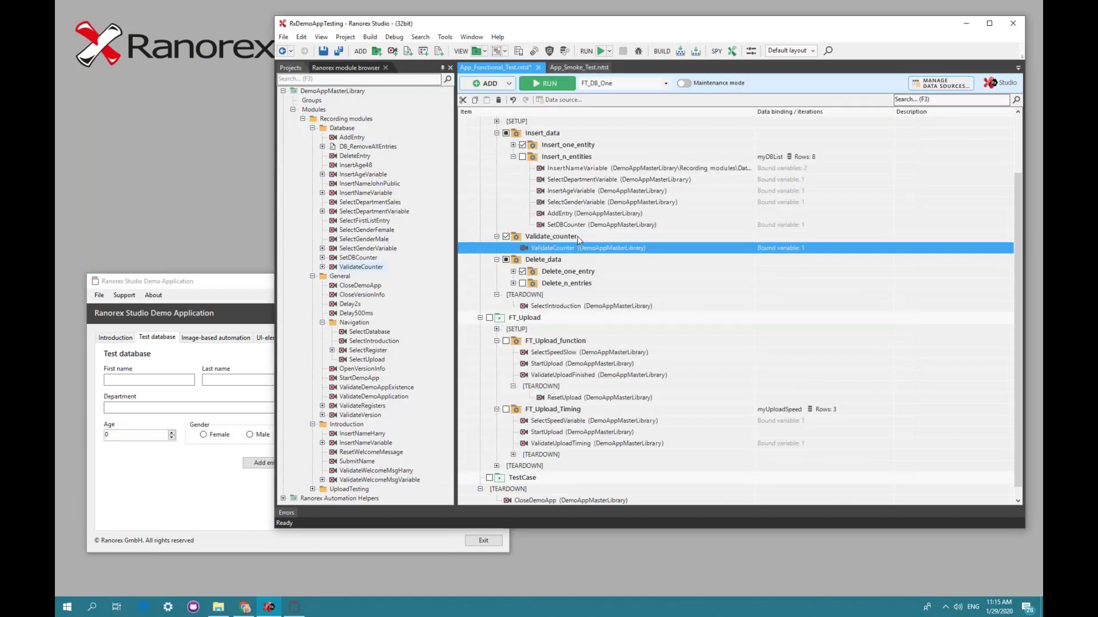
{"action": "left_click", "coordinate": [579, 238]}
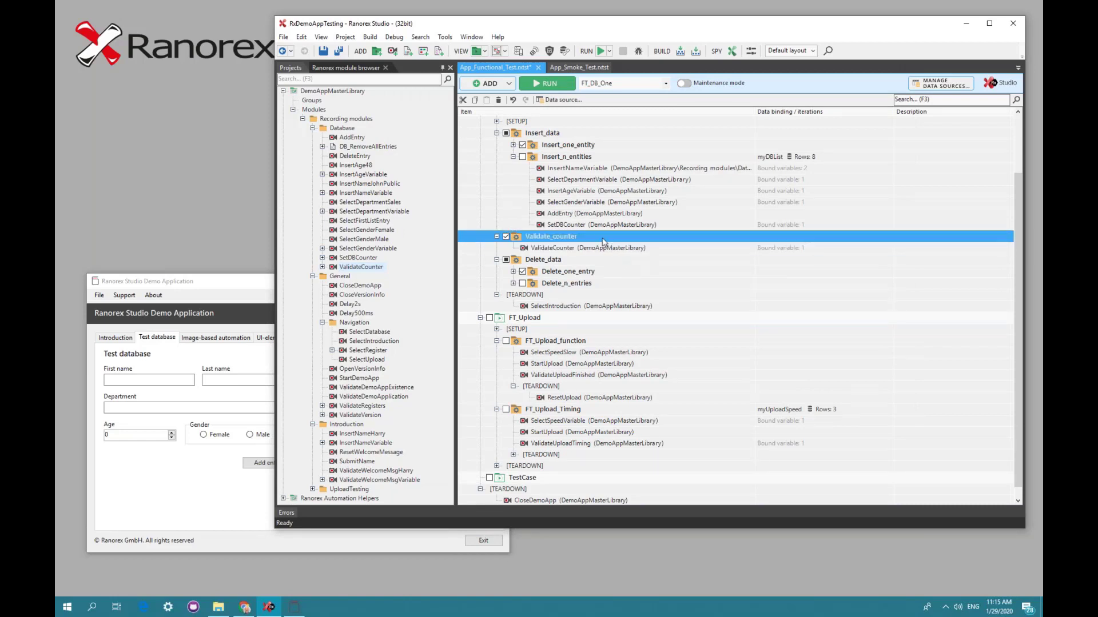
{"action": "left_click", "coordinate": [640, 250]}
{"action": "double_click", "coordinate": [639, 248]}
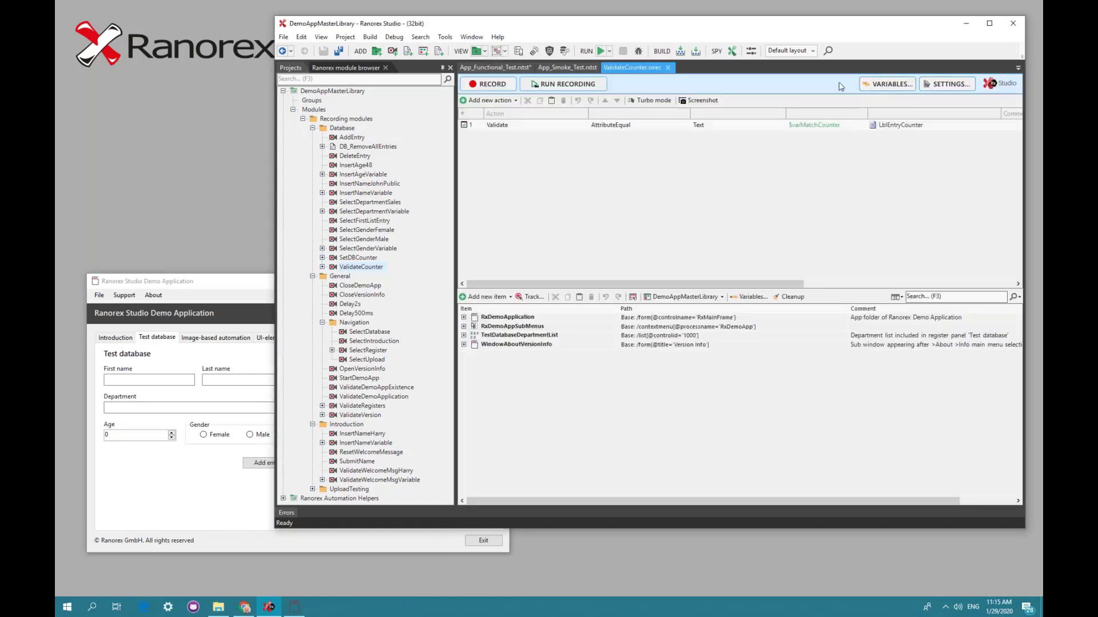
Check the name and default value of the varMatchCounter variable, and close the ValidateCounter module
{"action": "left_click", "coordinate": [873, 87]}
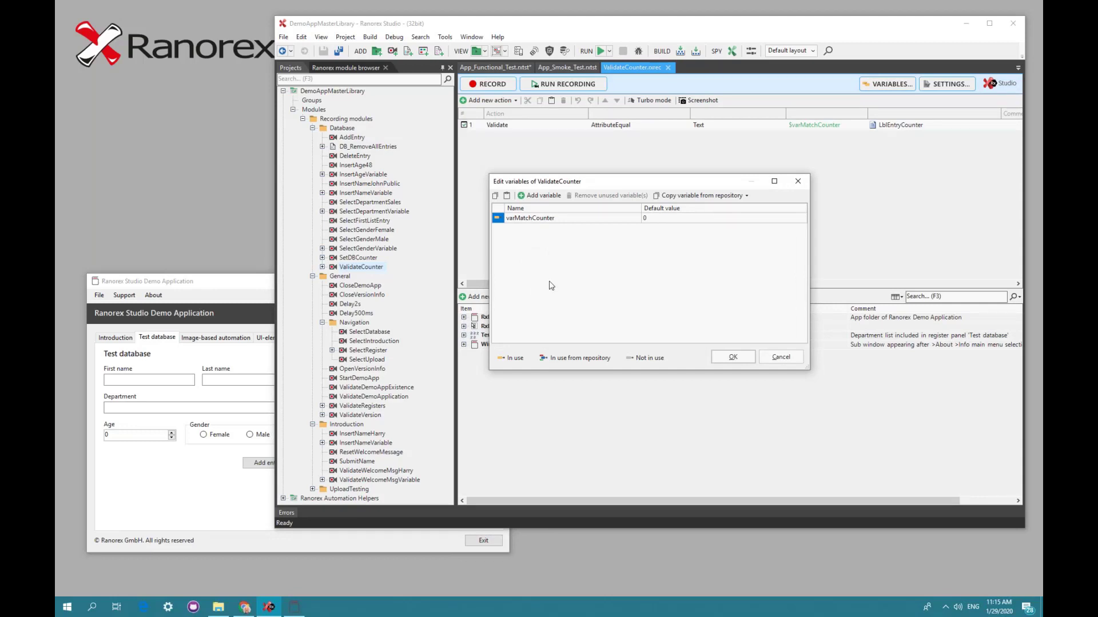
{"action": "left_click", "coordinate": [532, 221]}
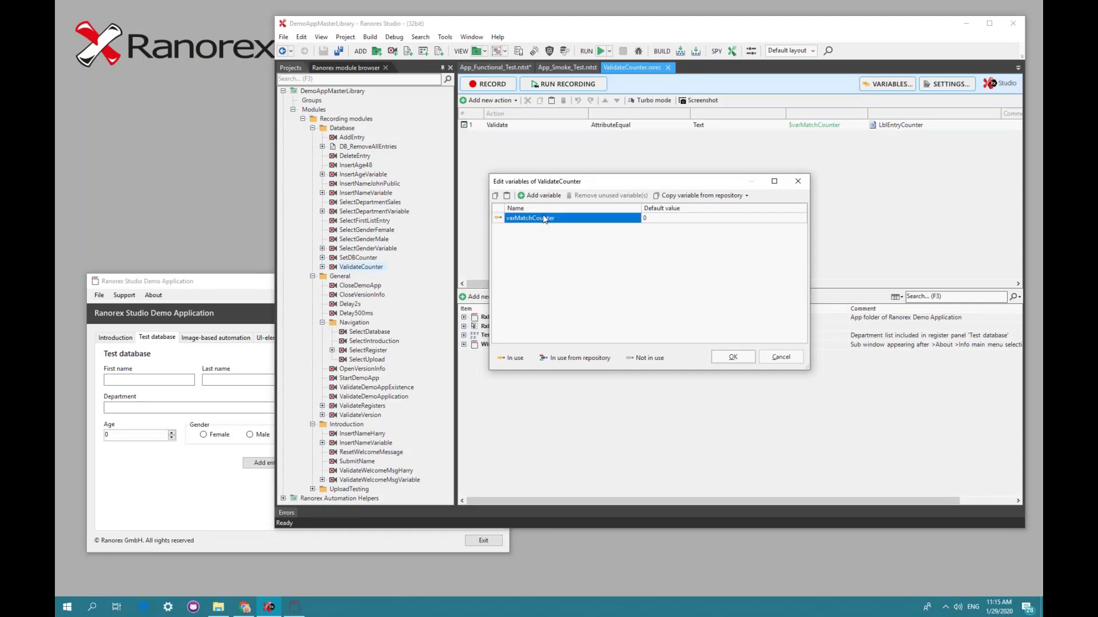
{"action": "left_click", "coordinate": [671, 220]}
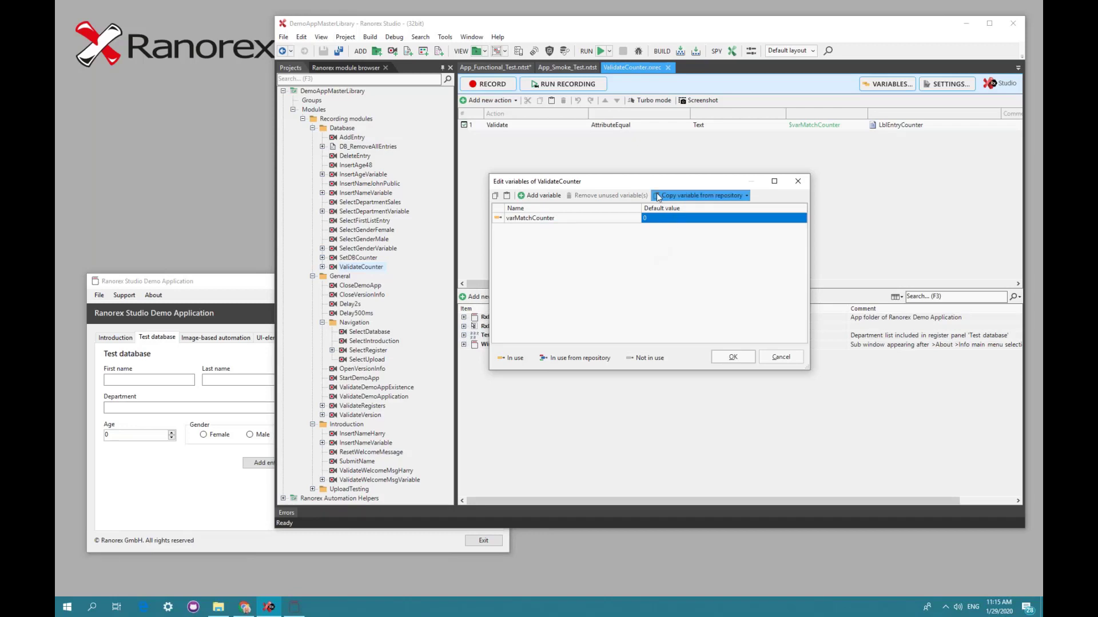
{"action": "left_click", "coordinate": [519, 220]}
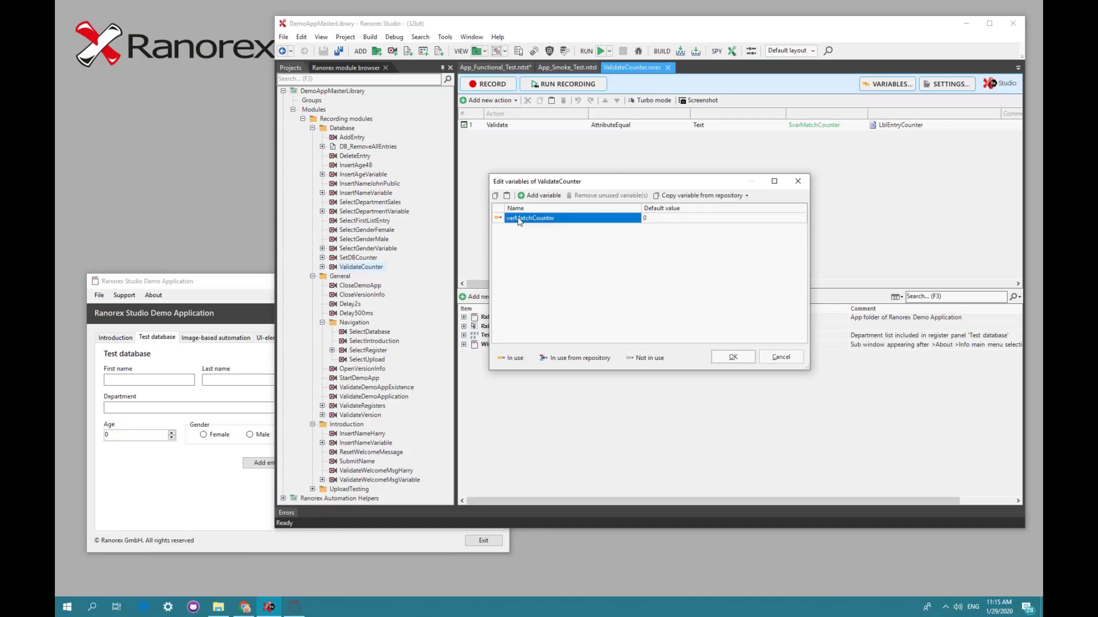
{"action": "left_click", "coordinate": [662, 223]}
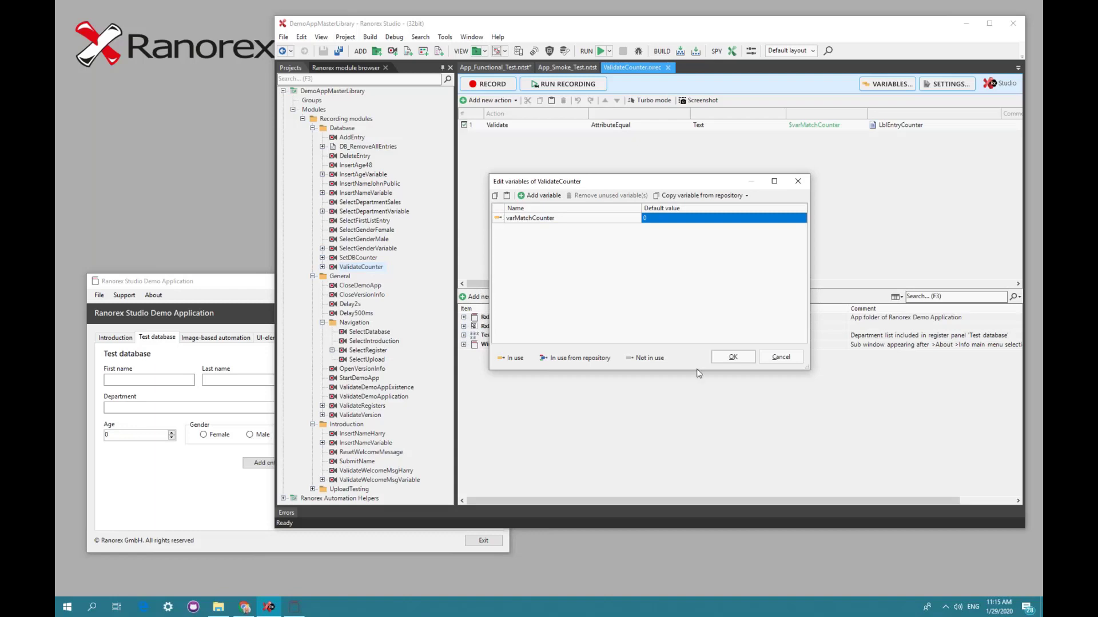
{"action": "left_click", "coordinate": [790, 360]}
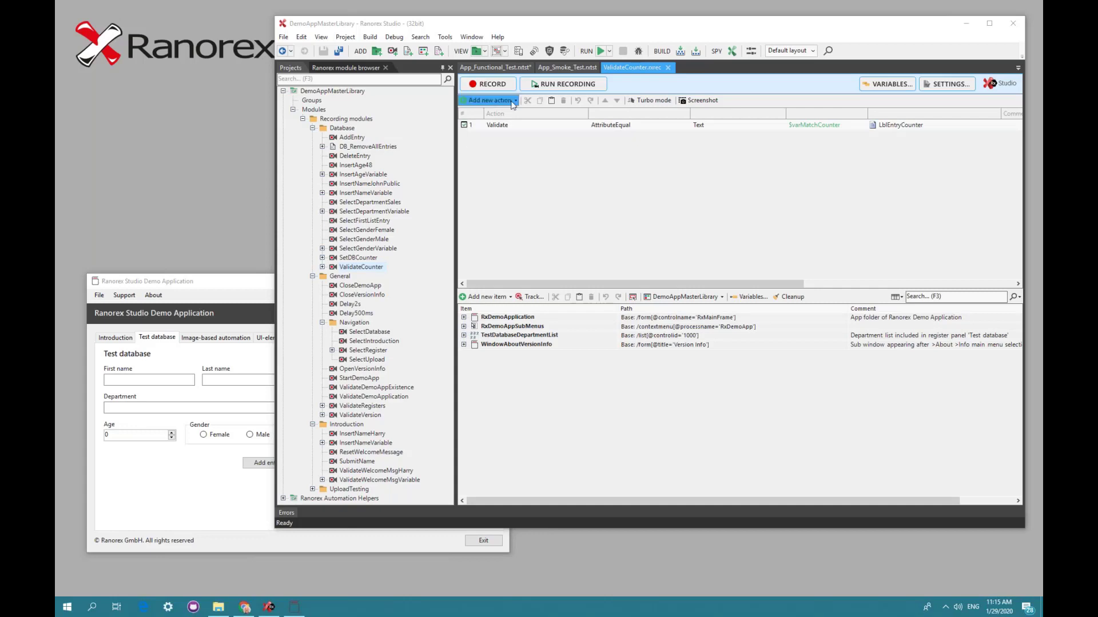
{"action": "left_click", "coordinate": [668, 68]}
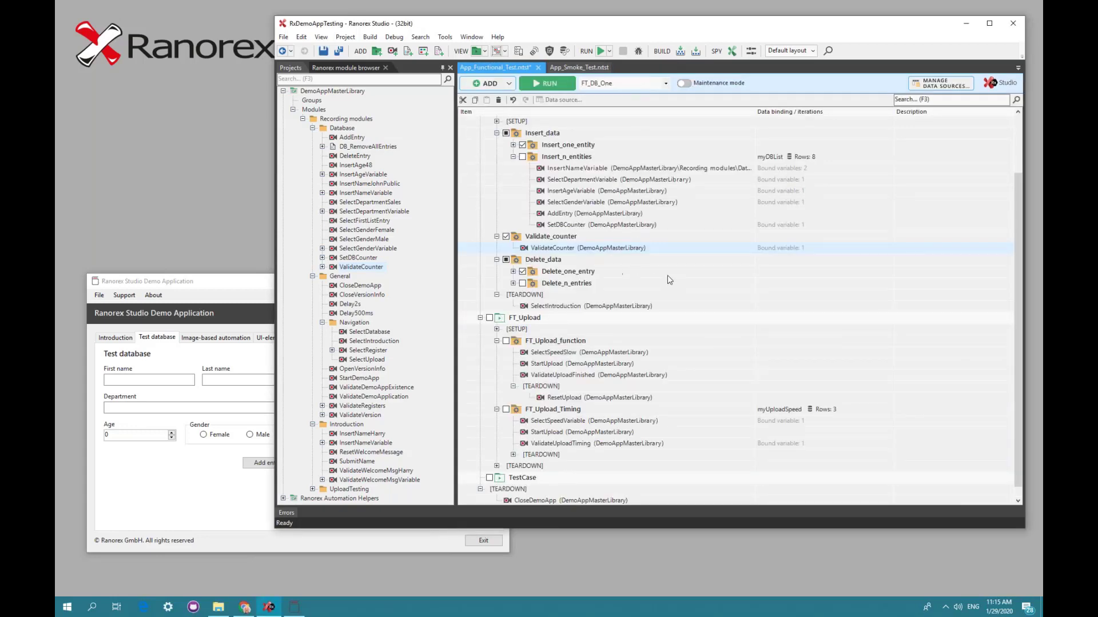
Explore the condition rule settings of the Insert_data smart folder, including the available rule source types, and discard the new rule
{"action": "scroll", "coordinate": [670, 280], "scroll_direction": "up", "scroll_amount": 2}
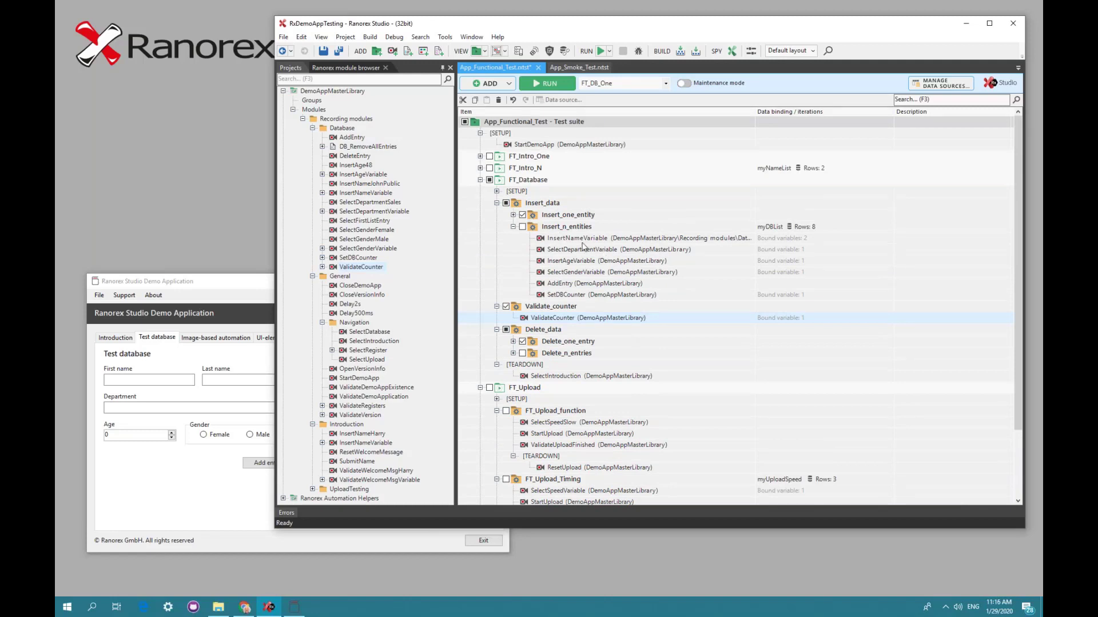
{"action": "left_click", "coordinate": [532, 204]}
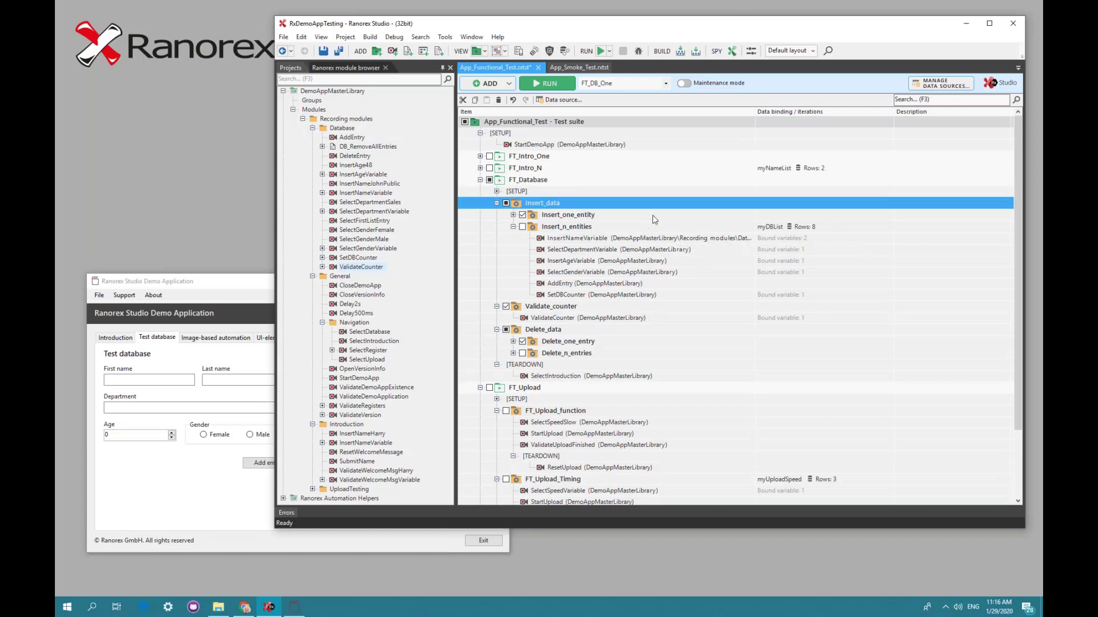
{"action": "right_click", "coordinate": [610, 205]}
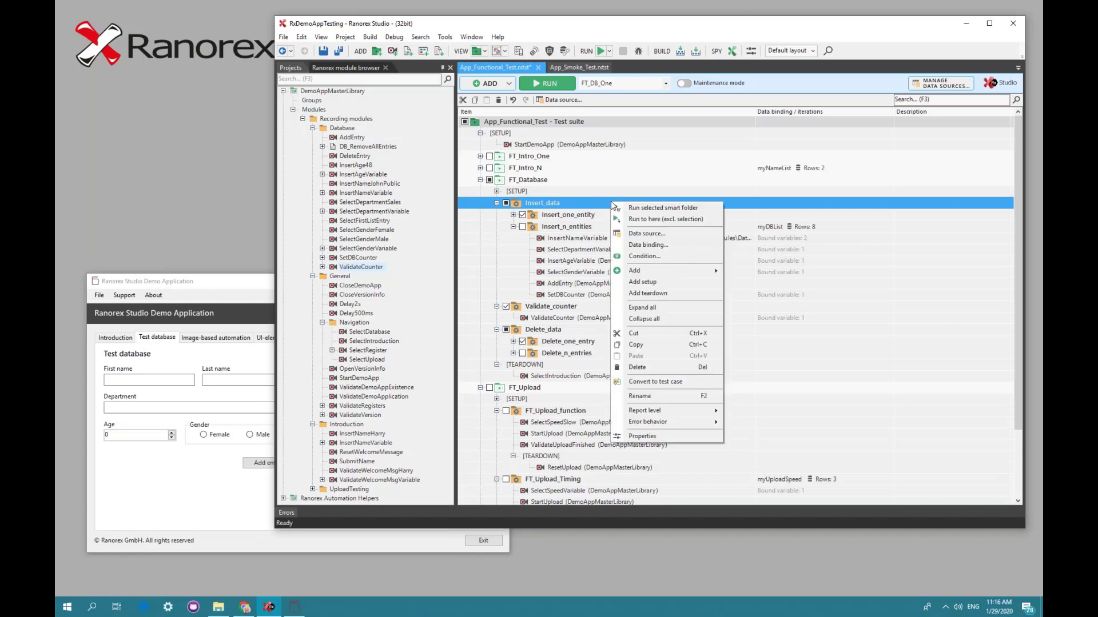
{"action": "left_click", "coordinate": [665, 257]}
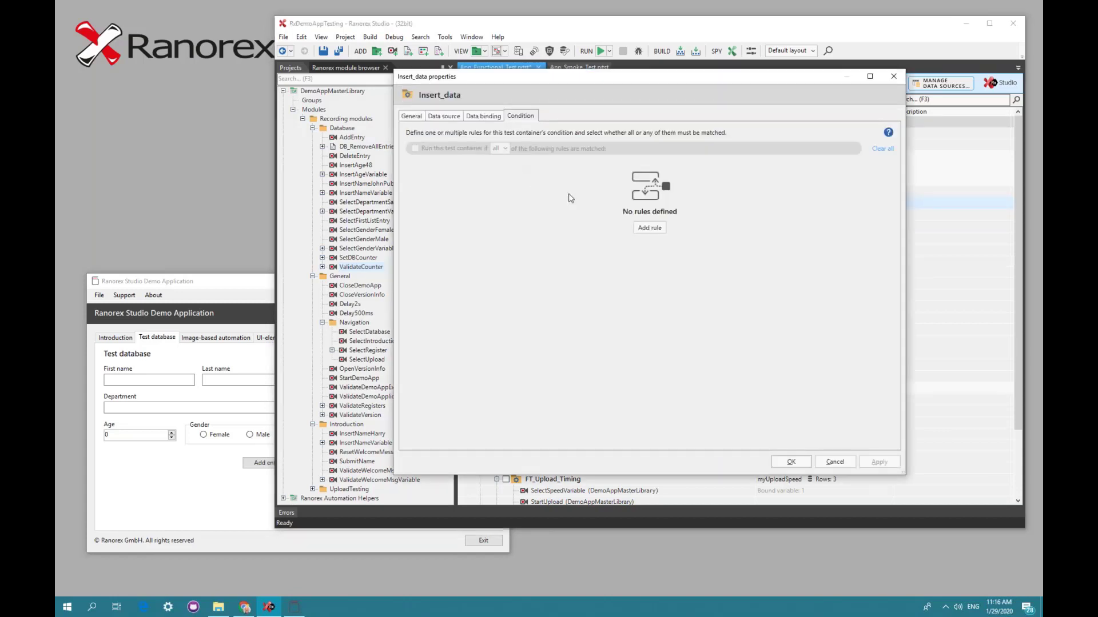
{"action": "left_click", "coordinate": [652, 232]}
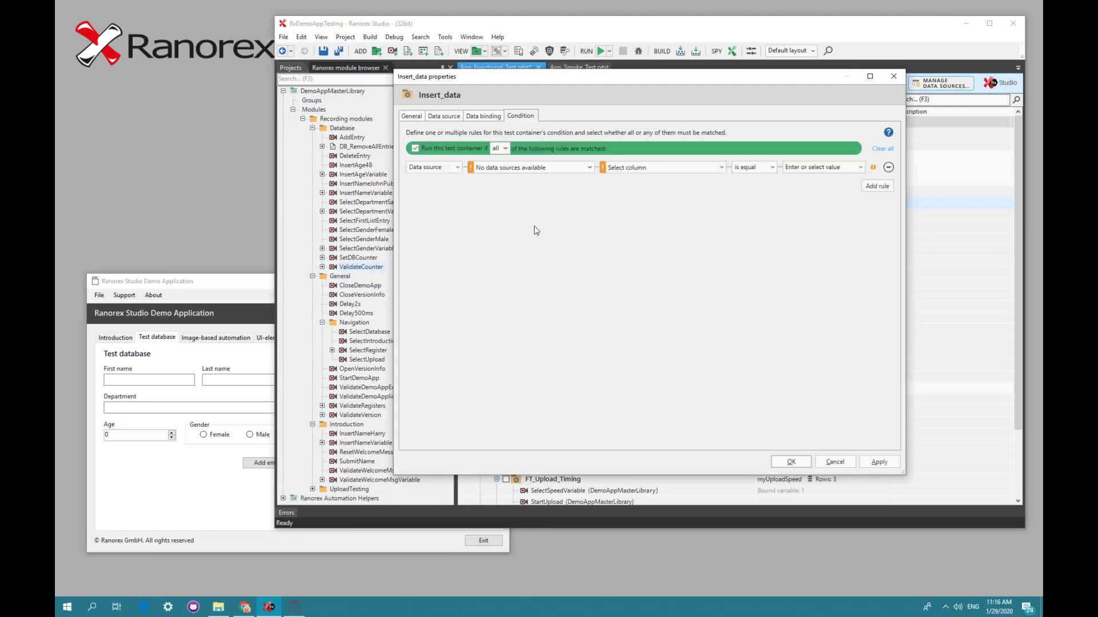
{"action": "left_click", "coordinate": [456, 168]}
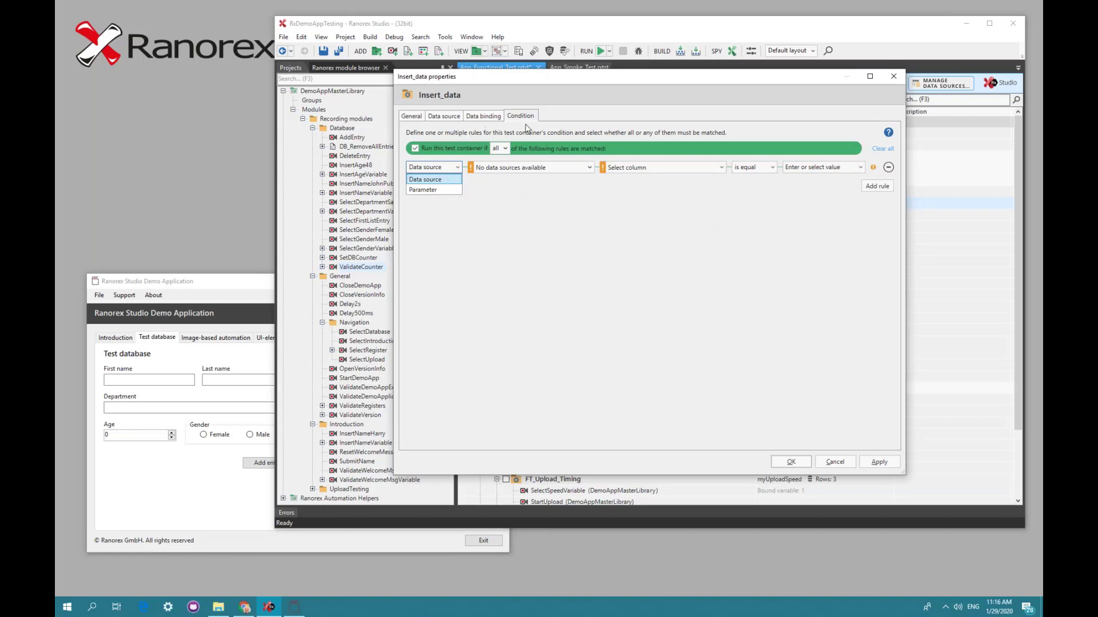
{"action": "left_click", "coordinate": [833, 462]}
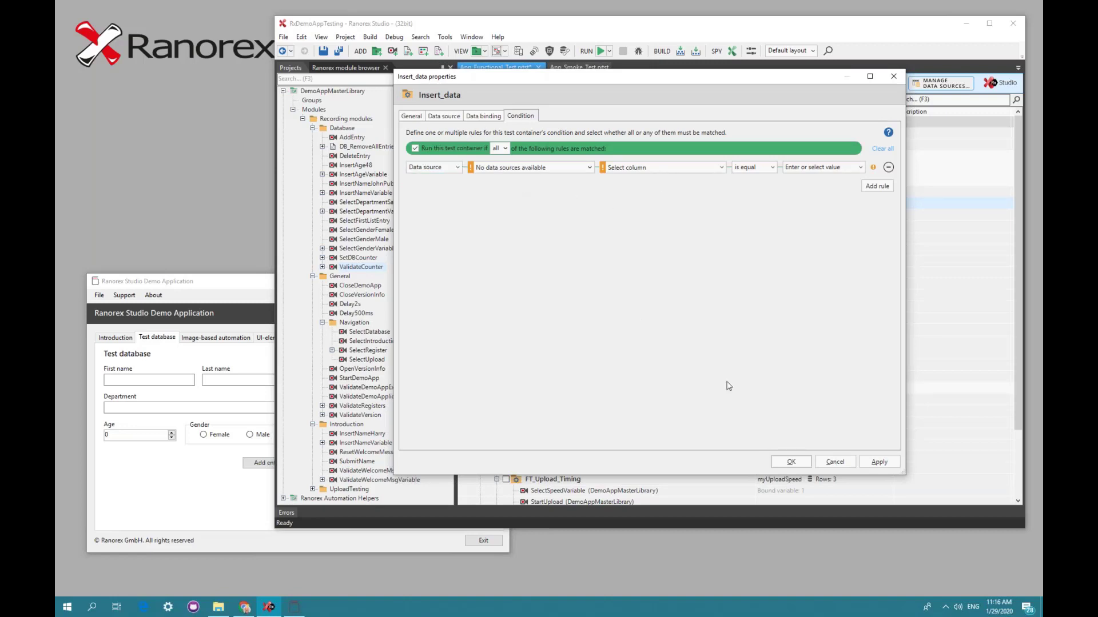
{"action": "left_click", "coordinate": [834, 462]}
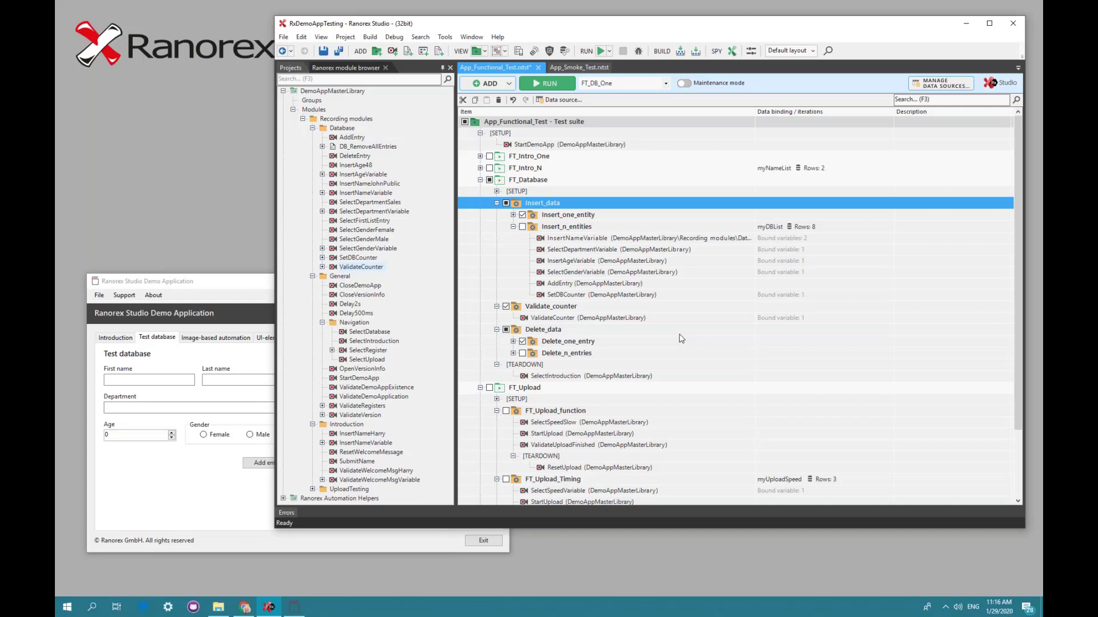
{"action": "left_click", "coordinate": [664, 84]}
{"action": "left_click", "coordinate": [665, 85]}
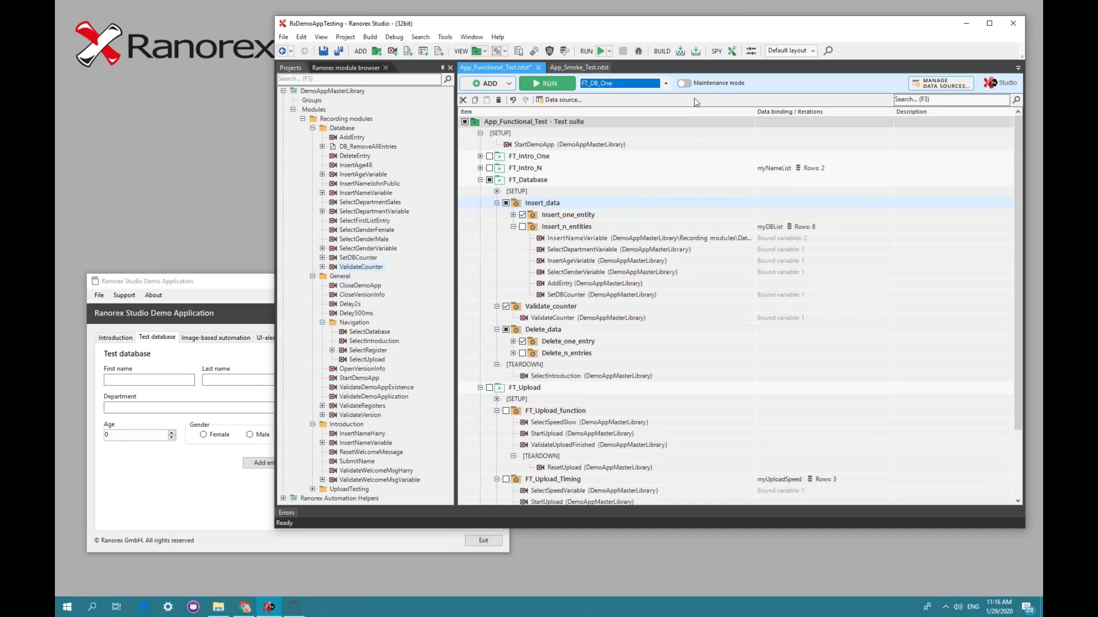
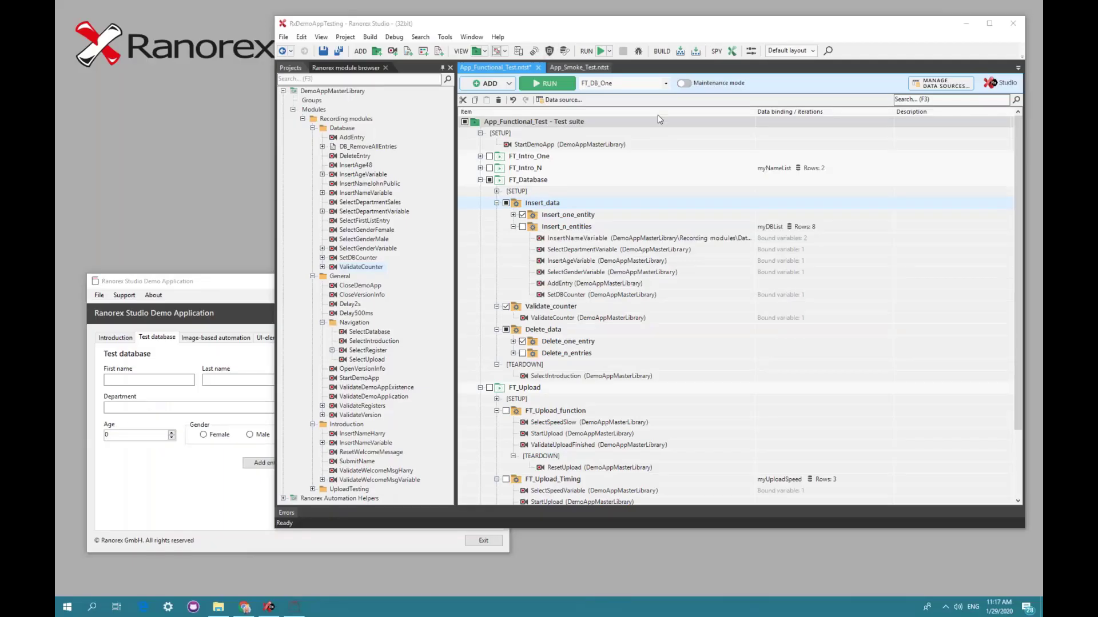
Close the App_Functional_Test test suite and save its changes
{"action": "left_click", "coordinate": [538, 68]}
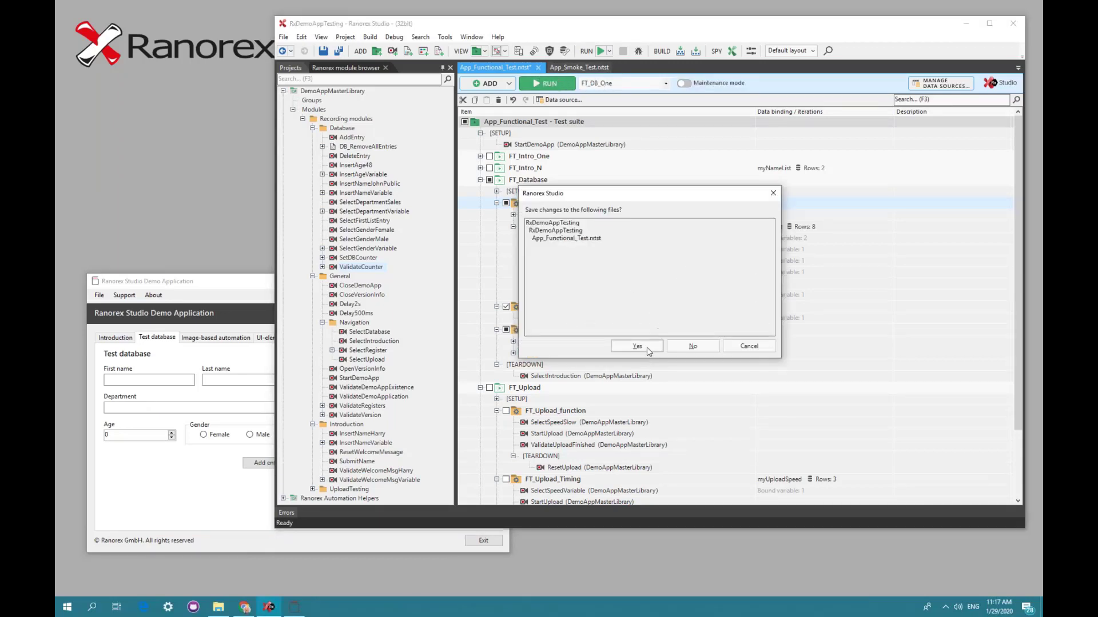
{"action": "left_click", "coordinate": [637, 347]}
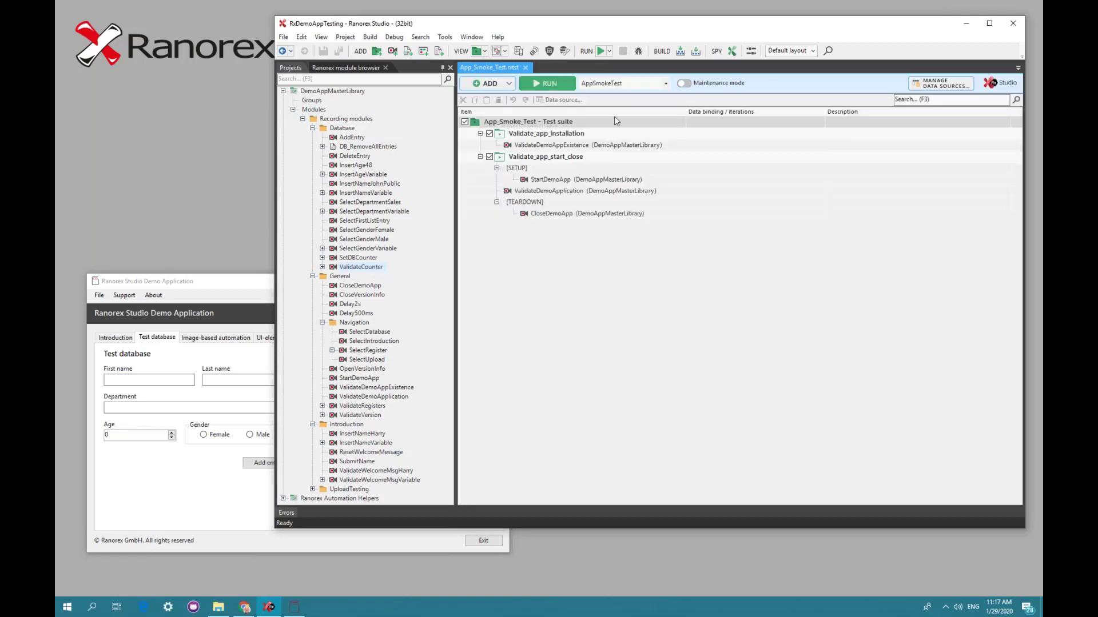
Run the App_Smoke_Test suite with the AppSmokeTest run configuration, and close the demo application window that is already open
{"action": "left_click", "coordinate": [665, 85]}
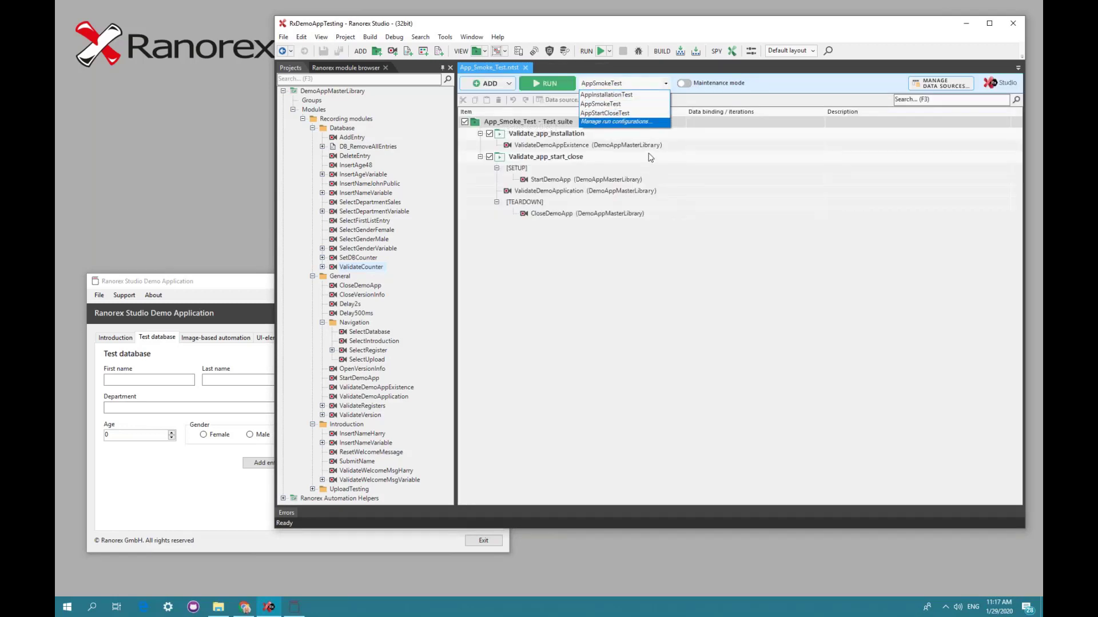
{"action": "left_click", "coordinate": [606, 103]}
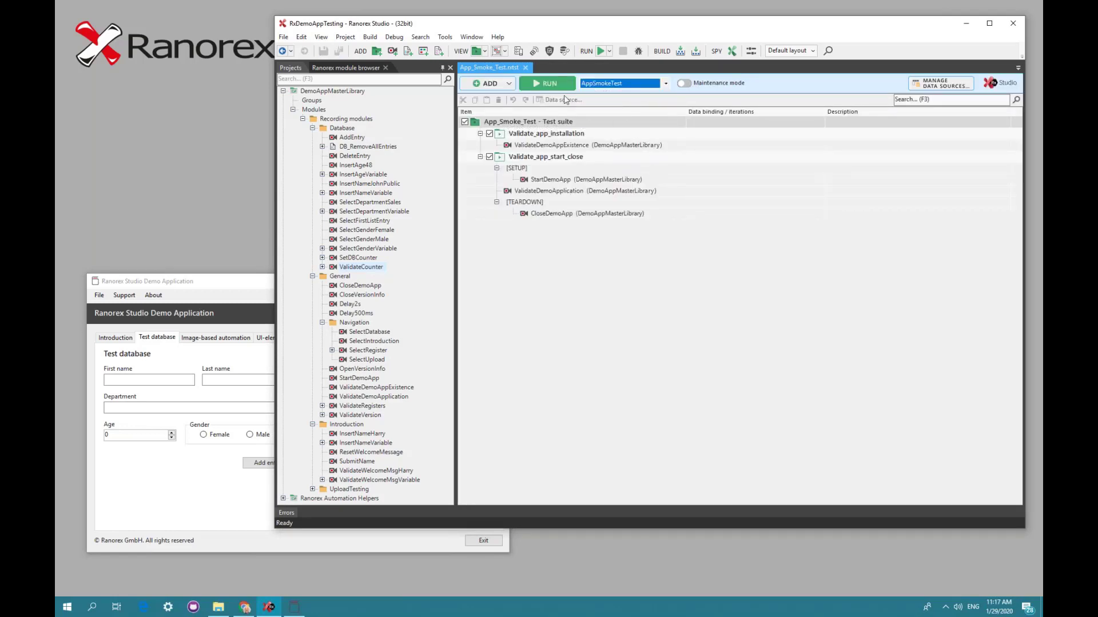
{"action": "left_click", "coordinate": [553, 86]}
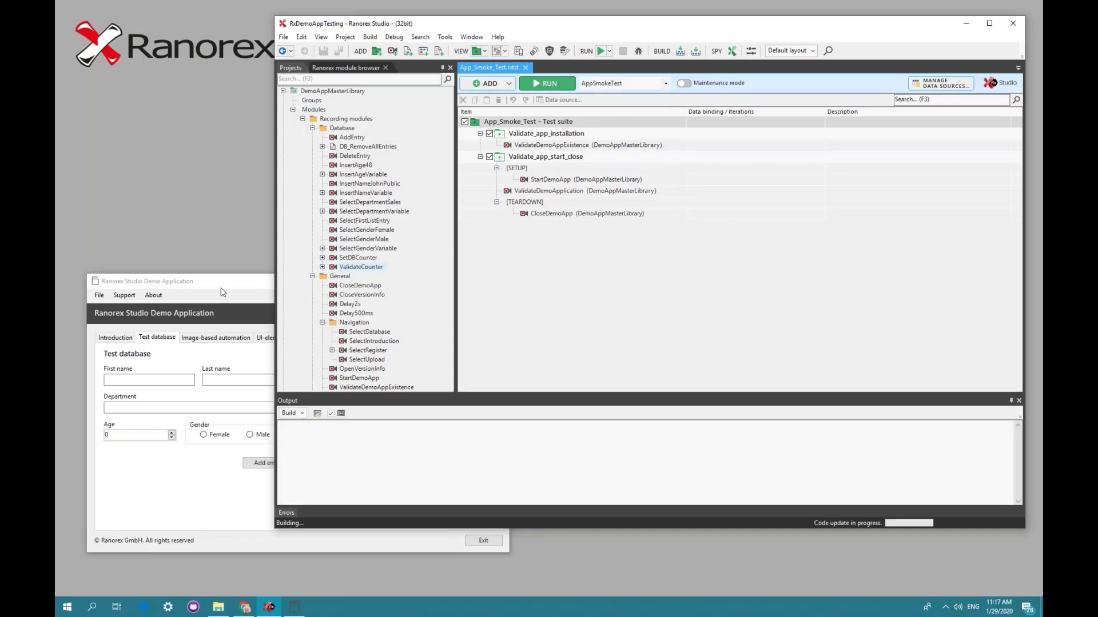
{"action": "left_click", "coordinate": [502, 281]}
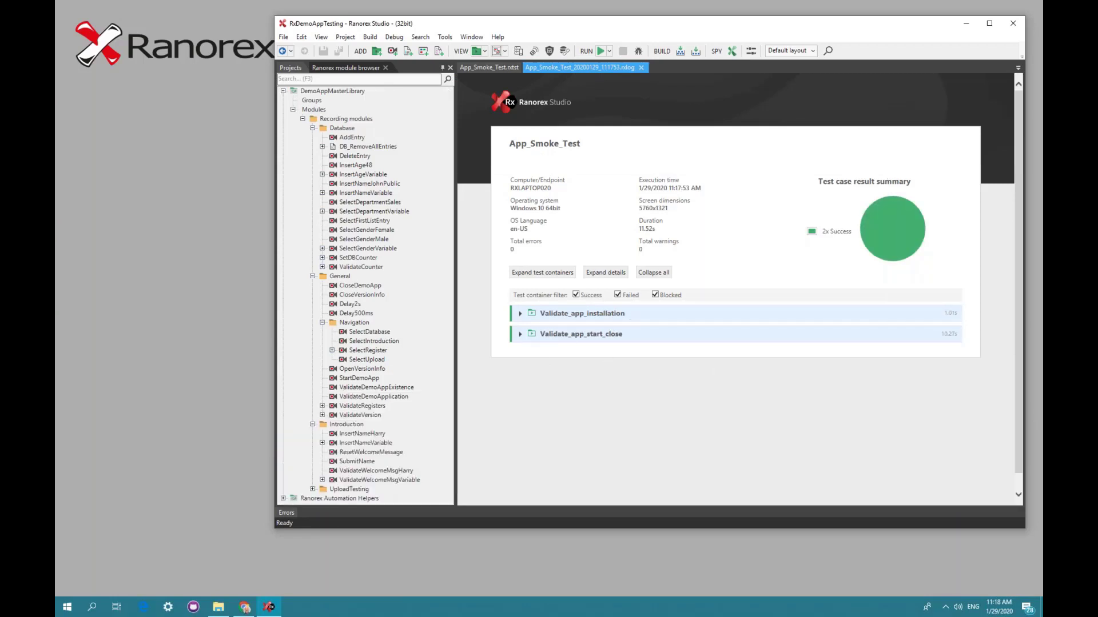
Examine the smoke test report's ValidateDemoAppExistence entries and the setup of the Validate_app_start_close test case
{"action": "left_click", "coordinate": [520, 314]}
{"action": "left_click", "coordinate": [520, 347]}
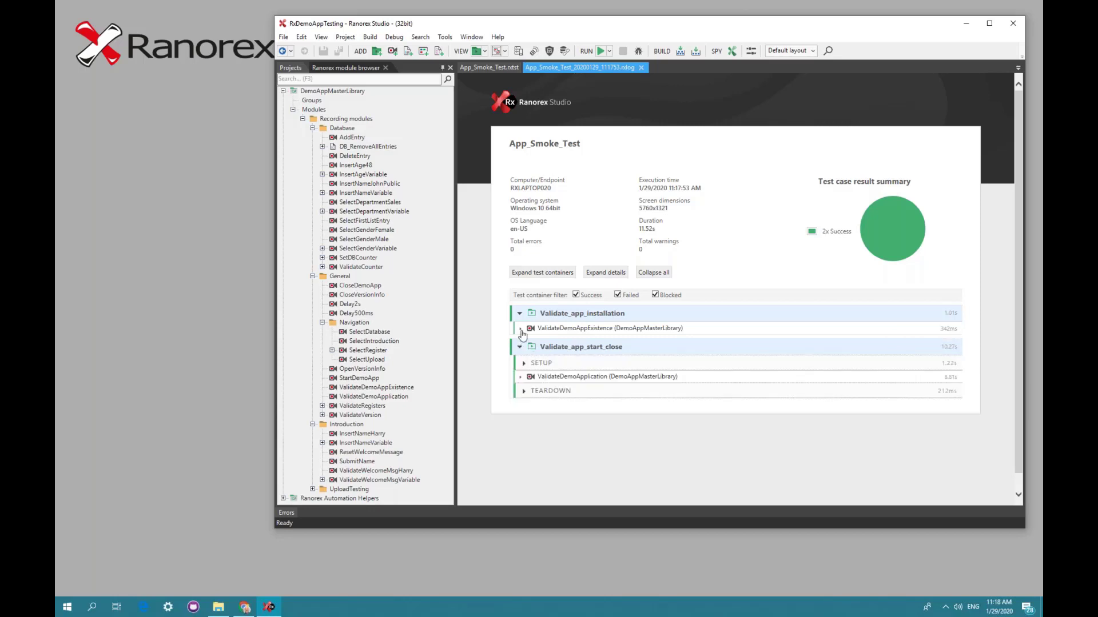
{"action": "left_click", "coordinate": [520, 328]}
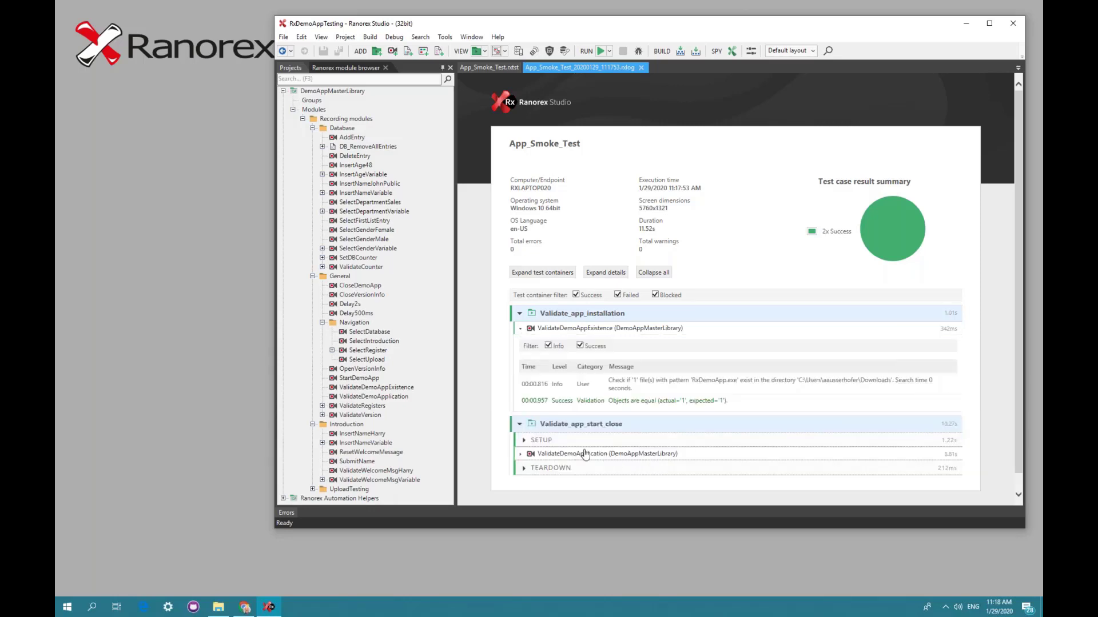
{"action": "left_click", "coordinate": [524, 441]}
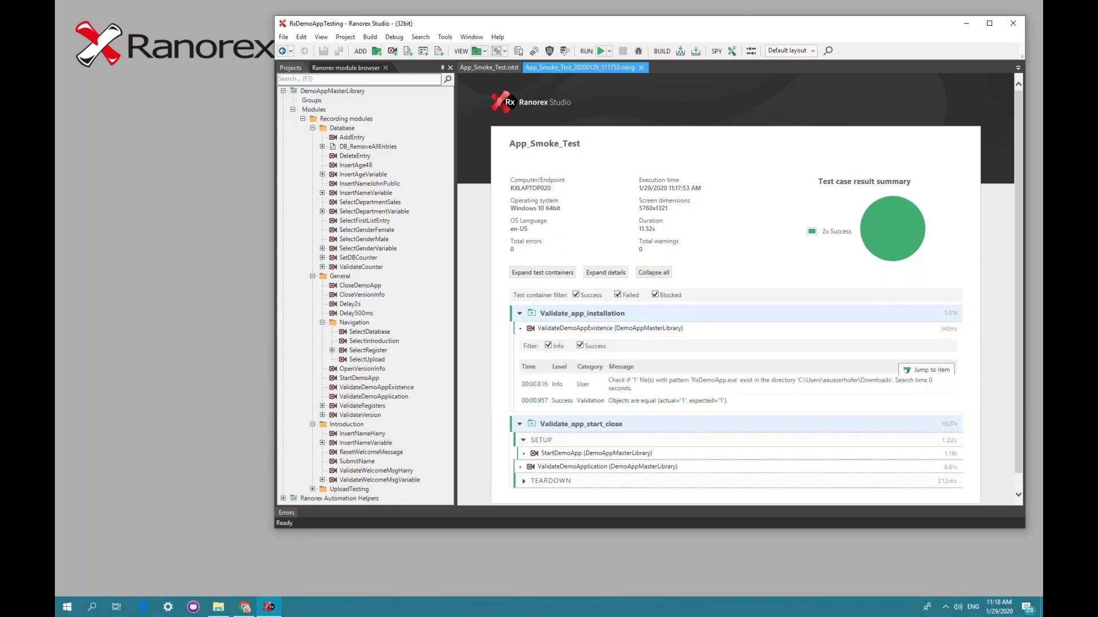
{"action": "scroll", "coordinate": [895, 355], "scroll_direction": "down", "scroll_amount": 1}
{"action": "mouse_move", "coordinate": [700, 374]}
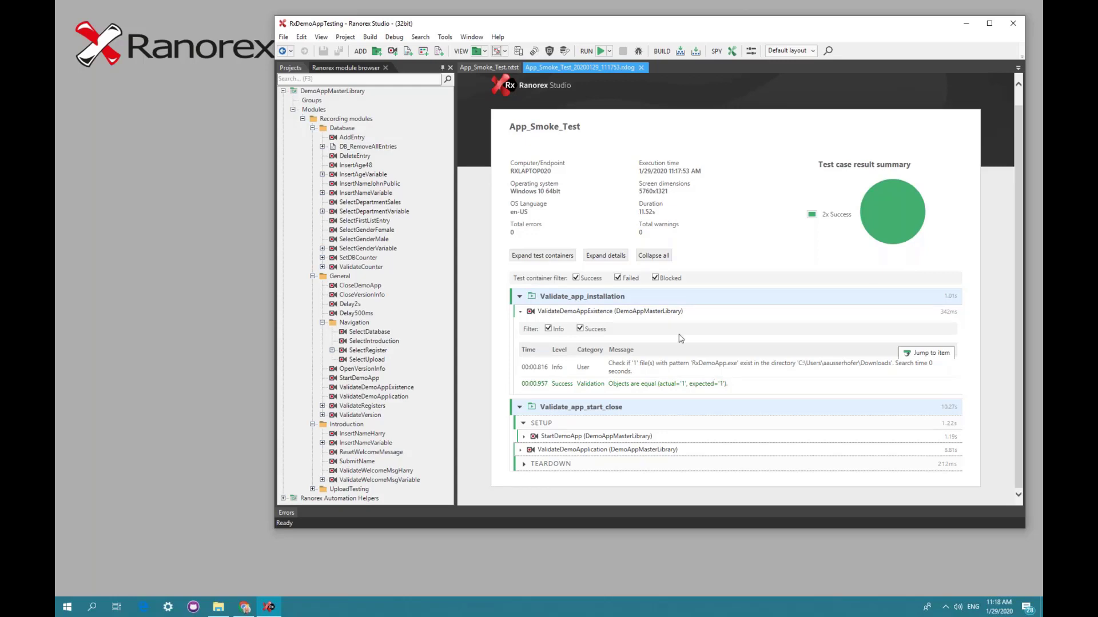
Close the current solution's window and open the RxDemoAppTesting Ranorex solution from the Layout_Cfinal folder in Downloads
{"action": "left_click", "coordinate": [1012, 25]}
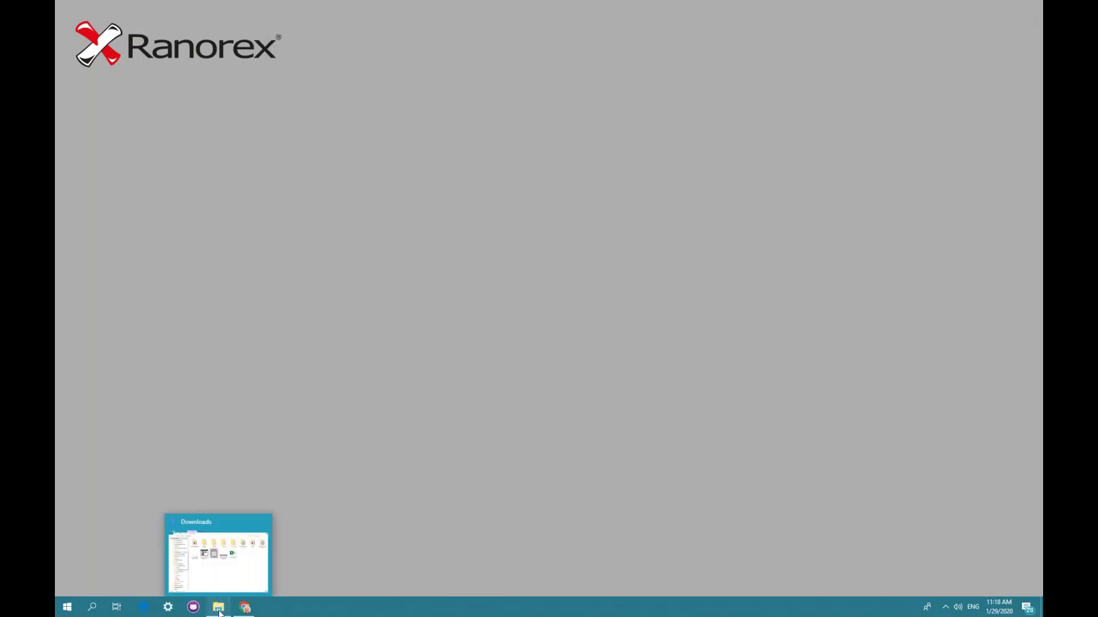
{"action": "left_click", "coordinate": [220, 613]}
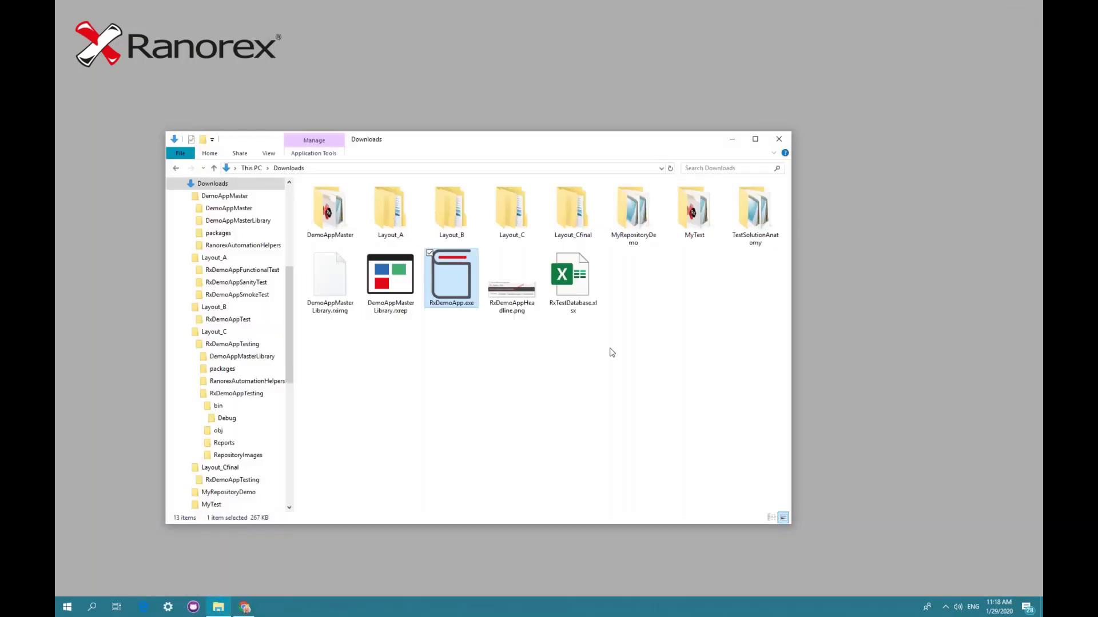
{"action": "double_click", "coordinate": [582, 217]}
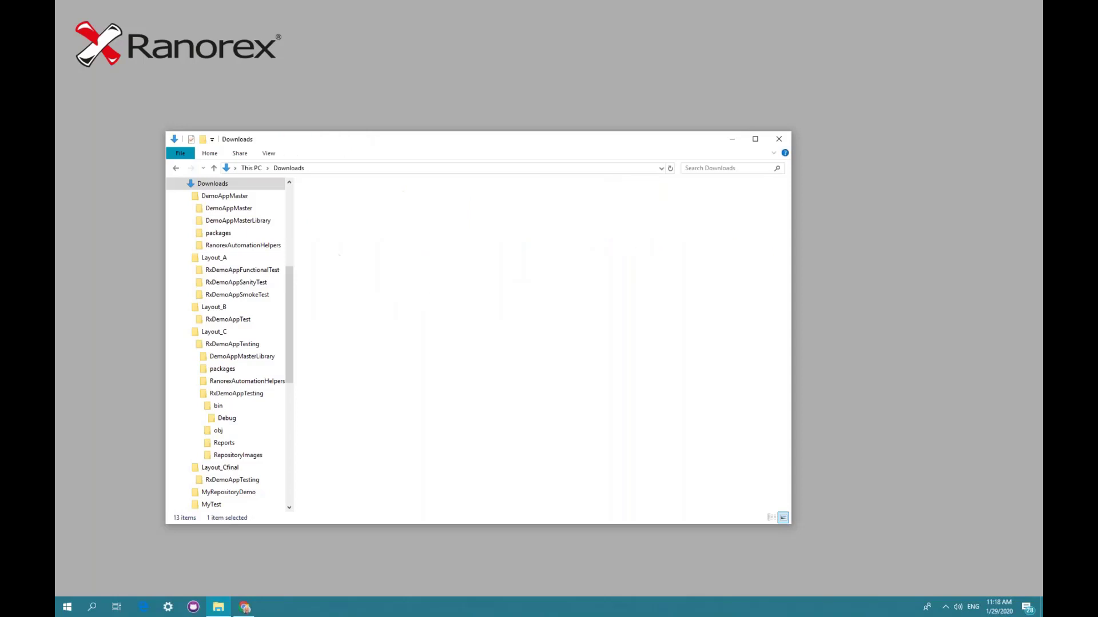
{"action": "double_click", "coordinate": [352, 200]}
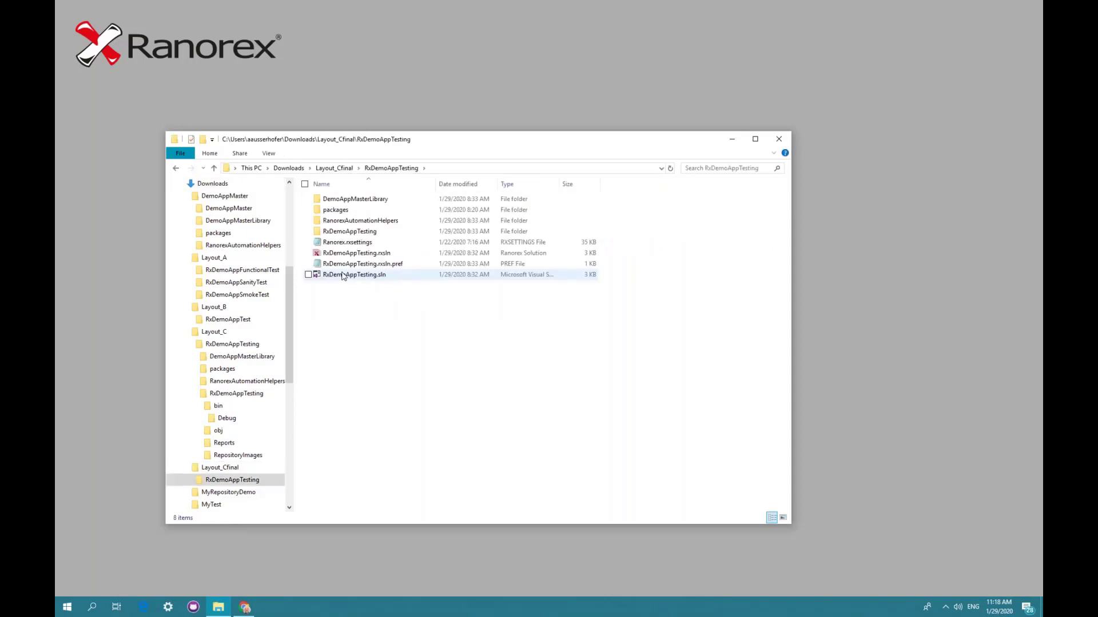
{"action": "double_click", "coordinate": [355, 254]}
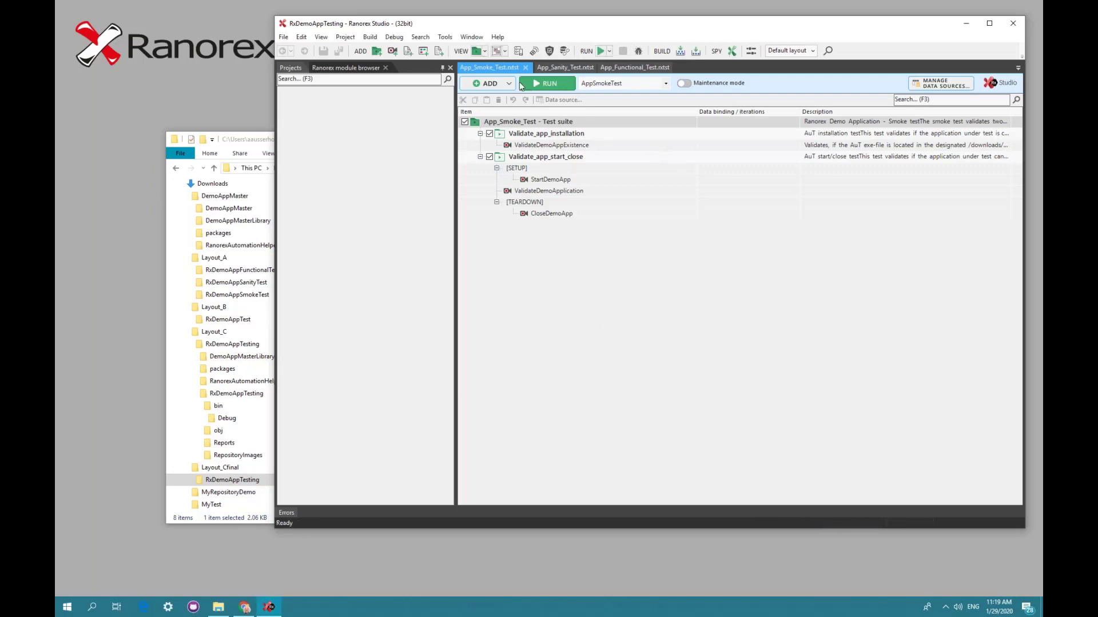
Run the documented App_Smoke_Test suite with the AppSmokeTest run configuration, and hide the build output to give the report more room
{"action": "left_click", "coordinate": [667, 84]}
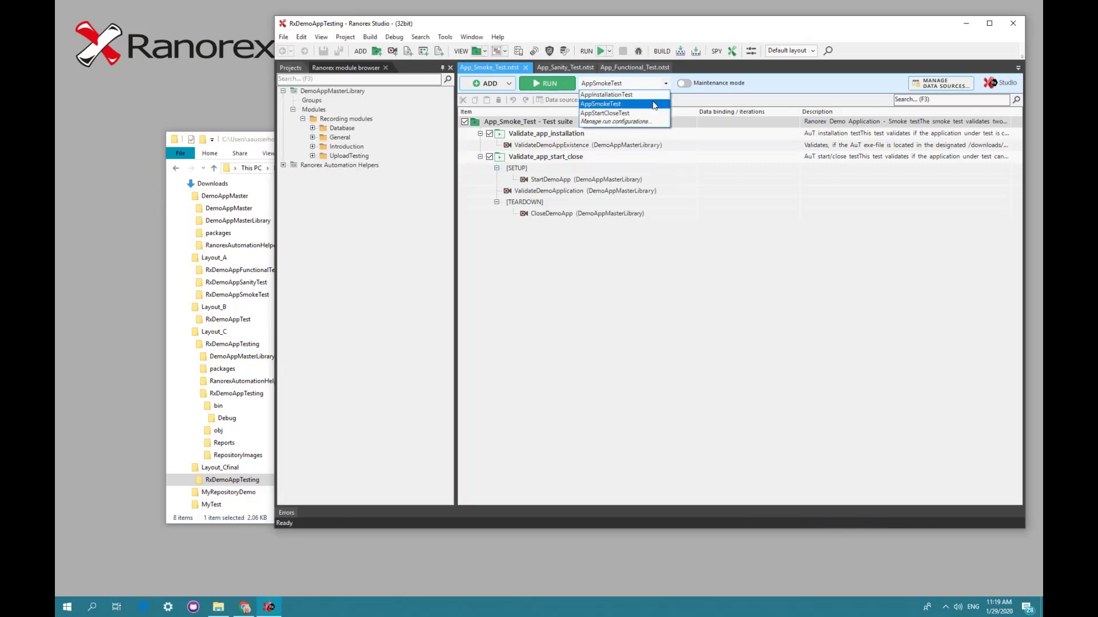
{"action": "left_click", "coordinate": [654, 106]}
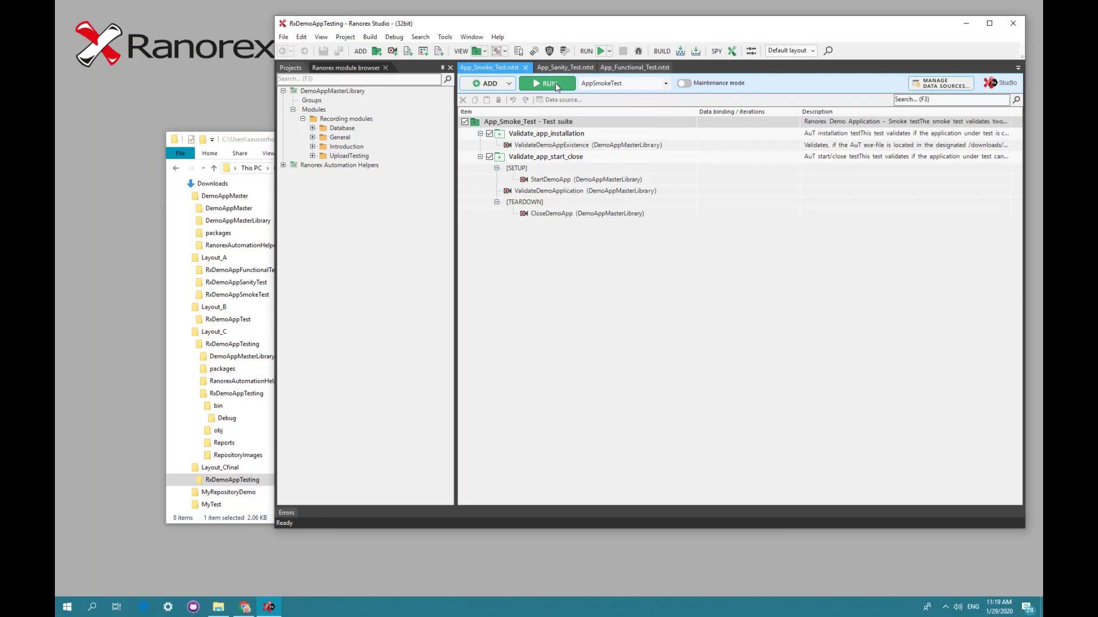
{"action": "left_click", "coordinate": [555, 83]}
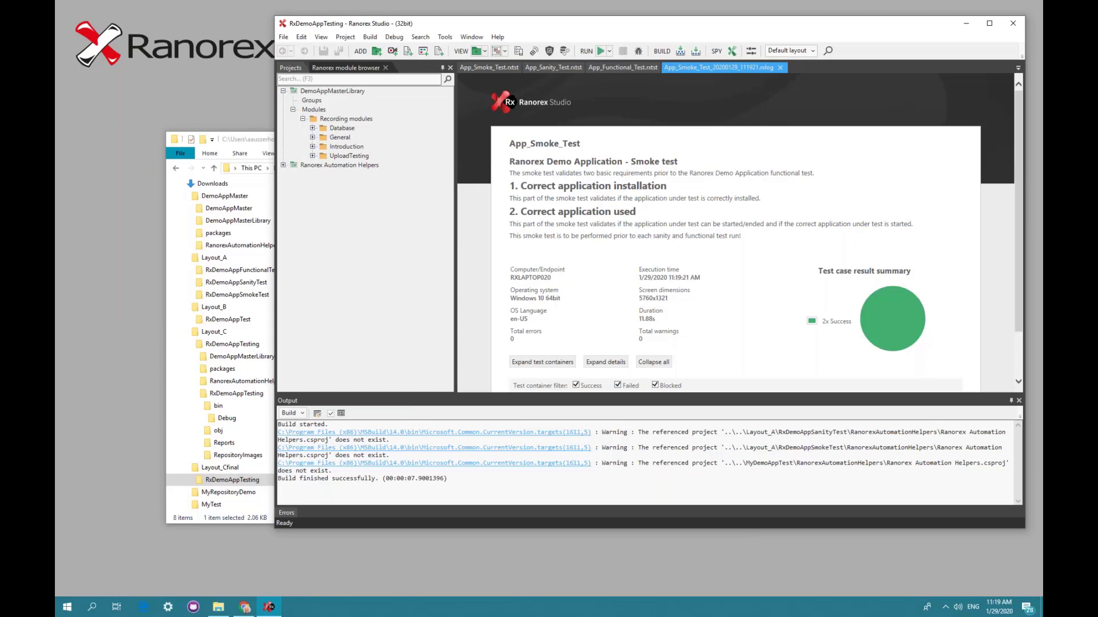
{"action": "left_click", "coordinate": [1019, 401]}
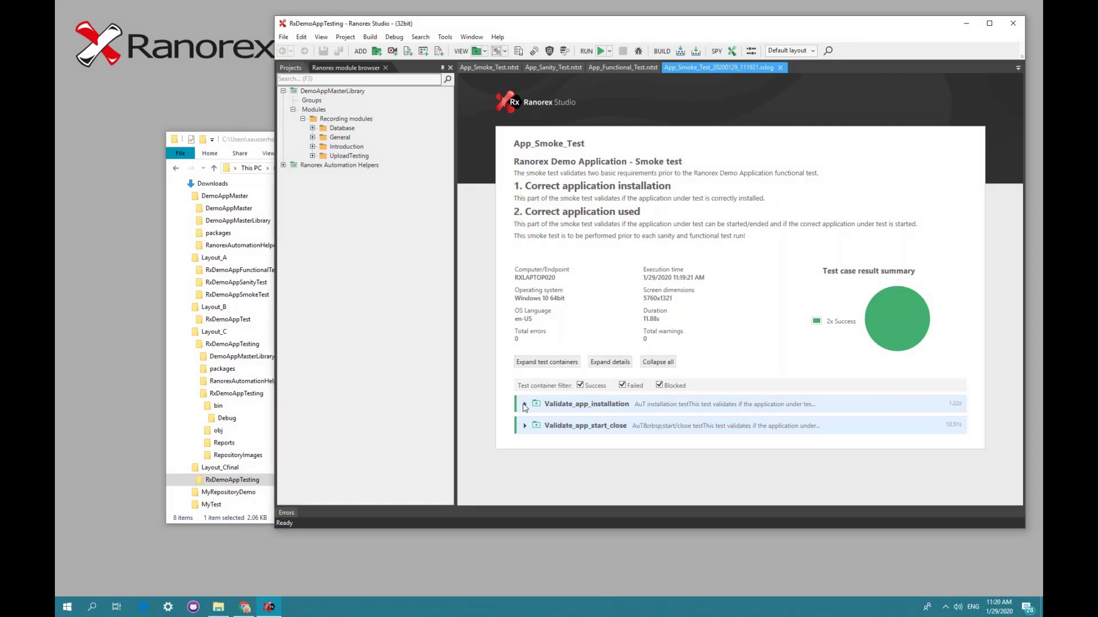
Examine the Validate_app_installation description and the ValidateDemoAppExistence log messages in the new smoke test report
{"action": "left_click", "coordinate": [521, 406]}
{"action": "scroll", "coordinate": [554, 394], "scroll_direction": "down", "scroll_amount": 2}
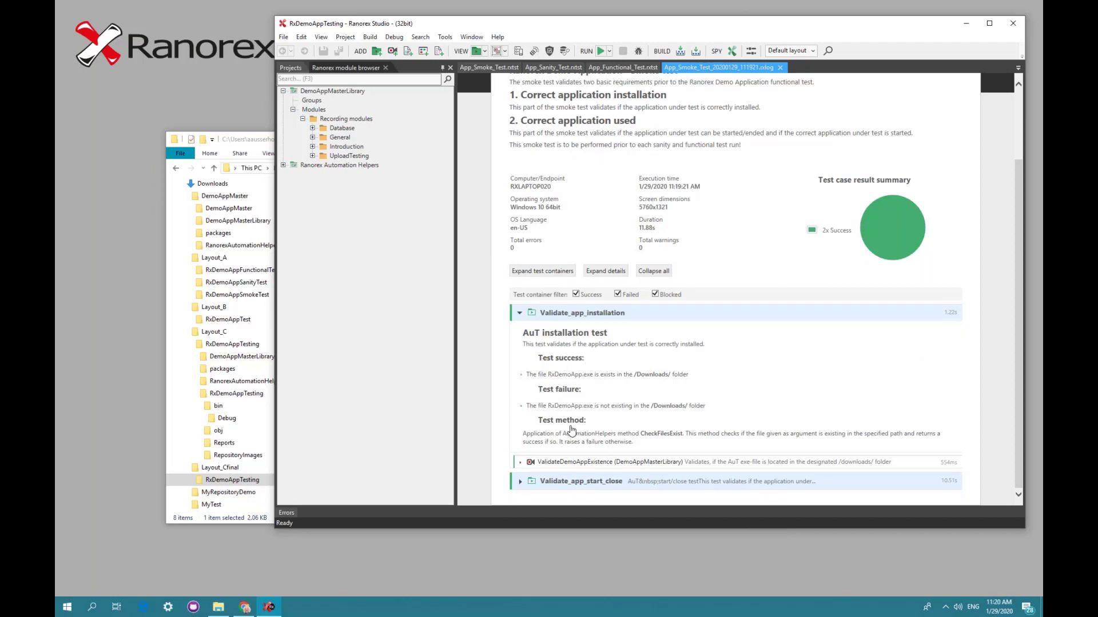
{"action": "left_click", "coordinate": [520, 462]}
{"action": "scroll", "coordinate": [571, 446], "scroll_direction": "down", "scroll_amount": 2}
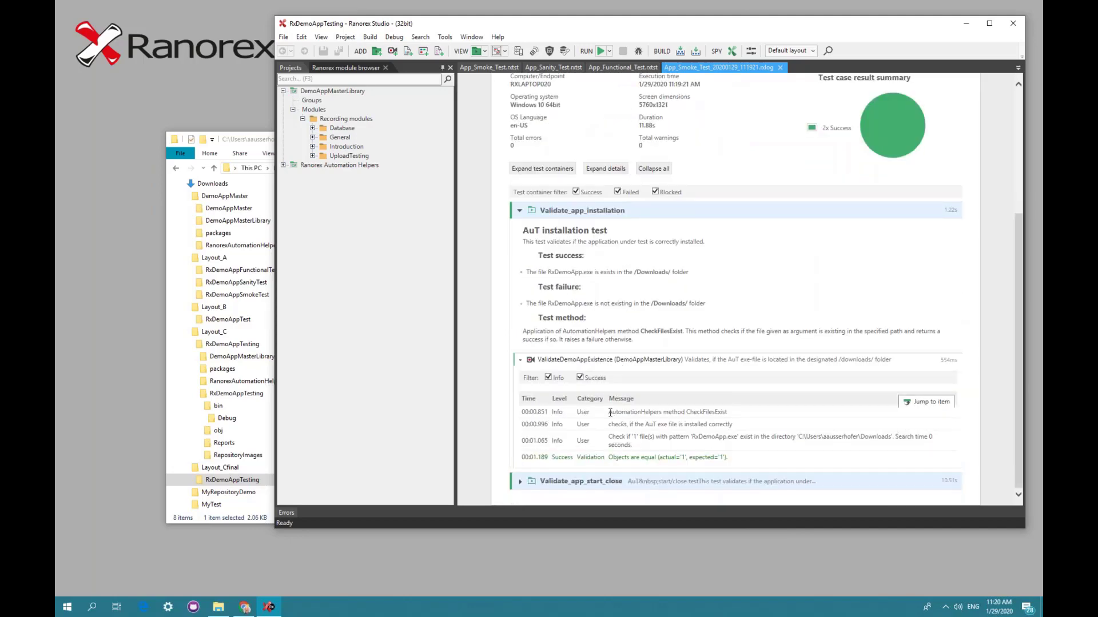
{"action": "left_click_drag", "start_coordinate": [610, 413], "coordinate": [727, 413]}
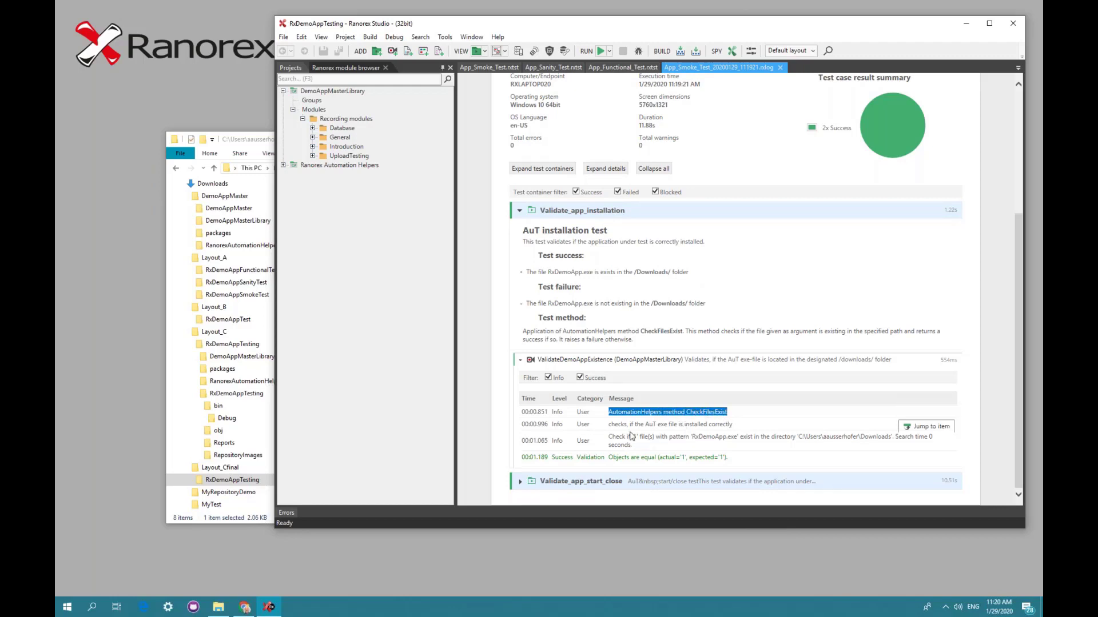
{"action": "left_click_drag", "start_coordinate": [609, 425], "coordinate": [694, 448]}
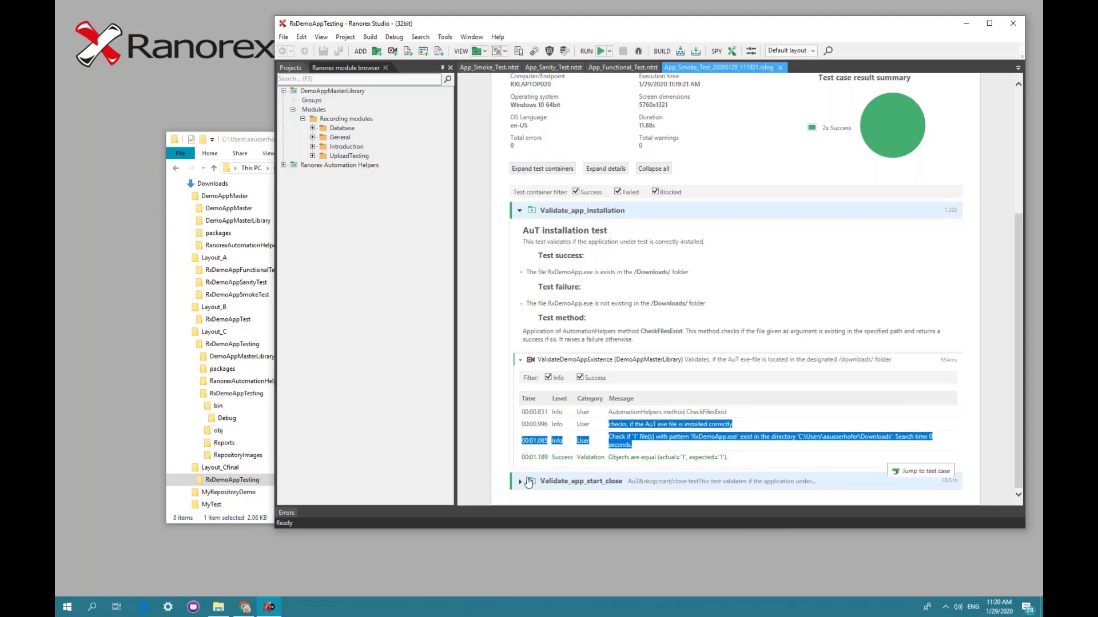
Examine the Validate_app_start_close description and the ValidateDemoApplication log messages in the smoke test report
{"action": "left_click", "coordinate": [556, 478]}
{"action": "scroll", "coordinate": [557, 475], "scroll_direction": "down", "scroll_amount": 5}
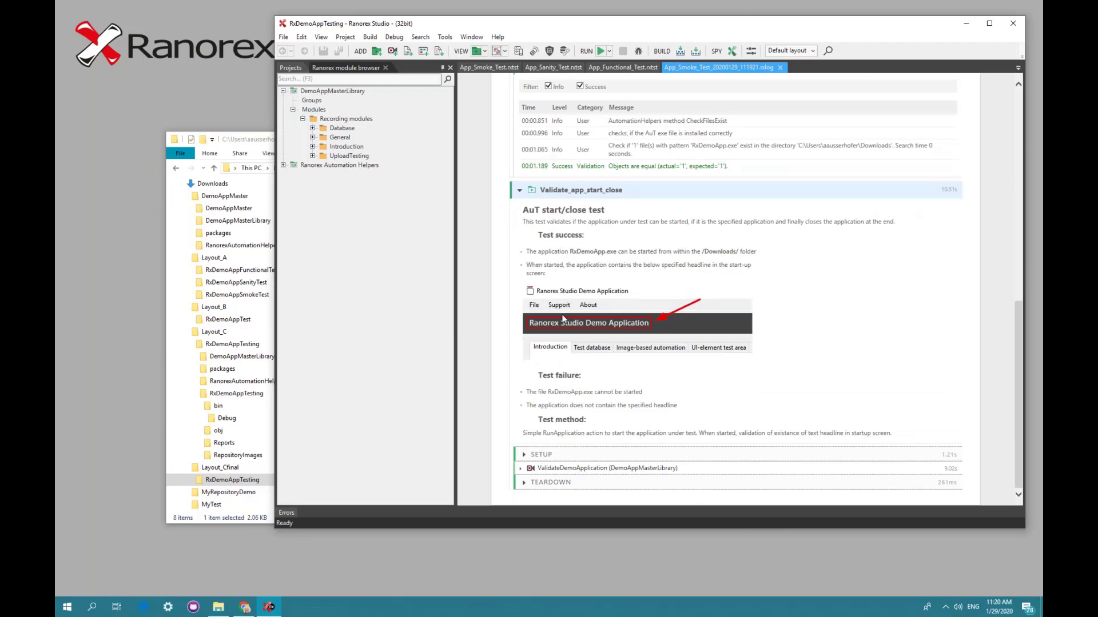
{"action": "left_click", "coordinate": [522, 469]}
{"action": "scroll", "coordinate": [571, 443], "scroll_direction": "down", "scroll_amount": 3}
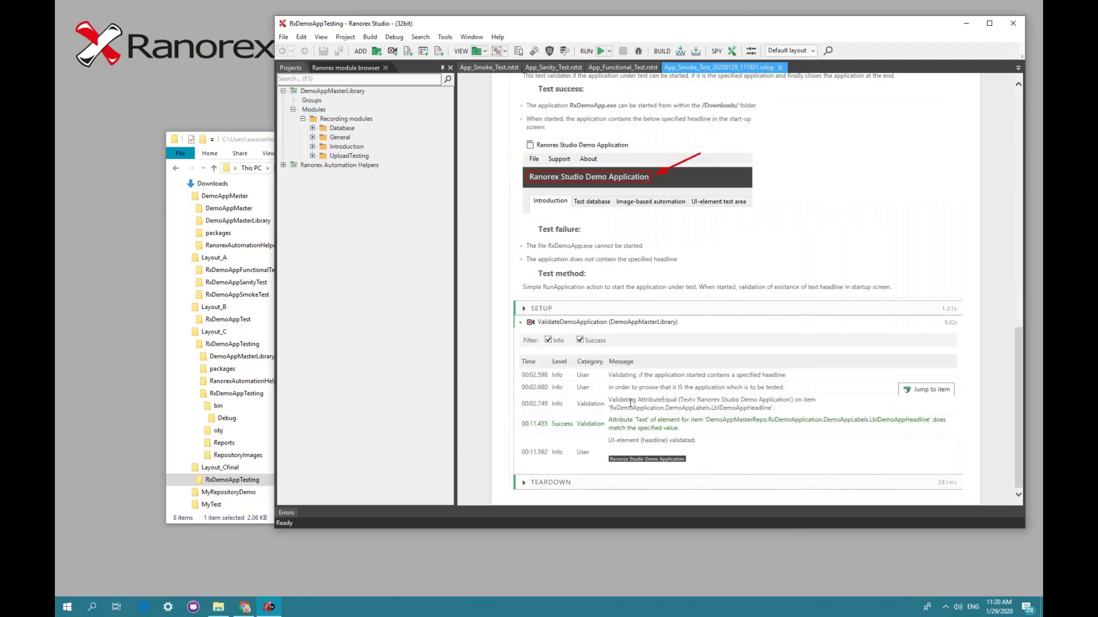
Highlight the two user log messages that explain the headline validation in the ValidateDemoApplication report entry
{"action": "left_click_drag", "start_coordinate": [608, 375], "coordinate": [789, 387]}
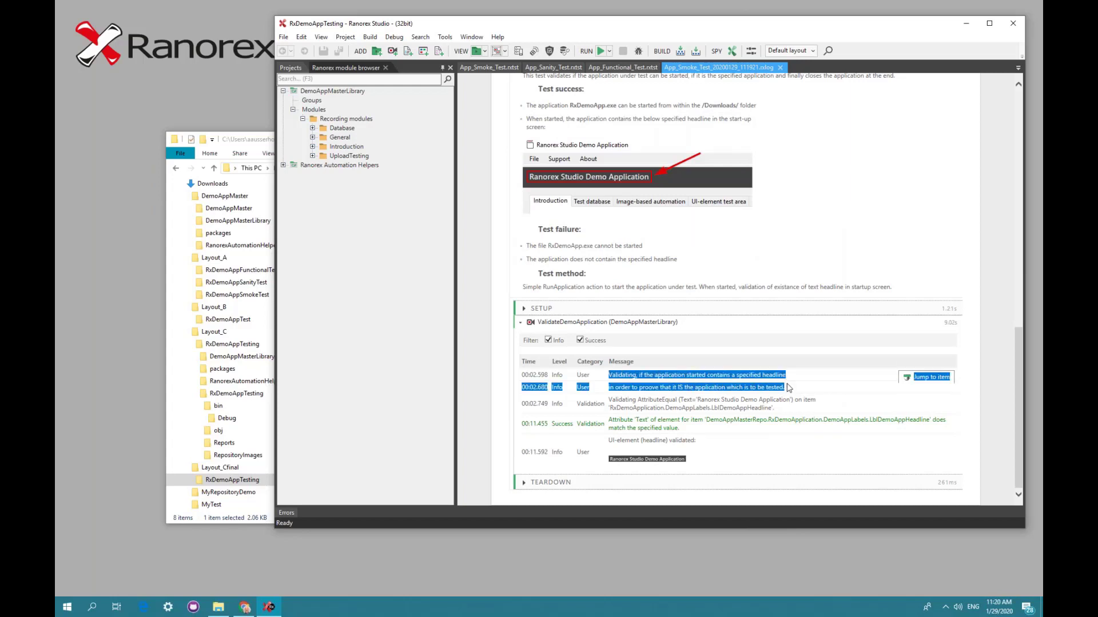
{"action": "left_click", "coordinate": [780, 406]}
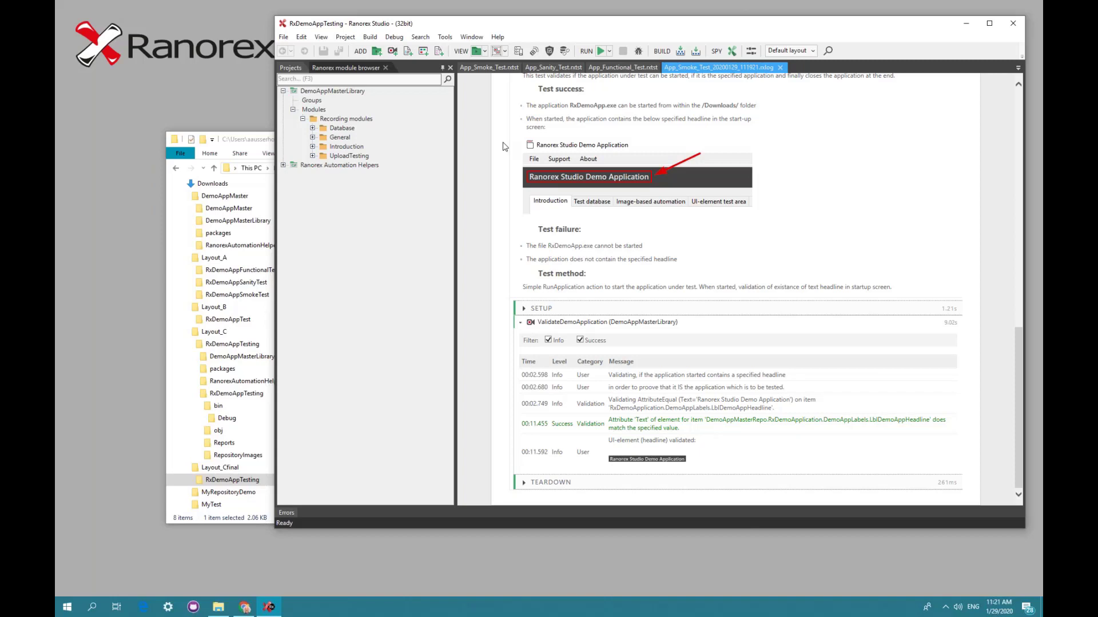
Inspect the App_Smoke_Test suite's description in its properties, including its HTML source and the available paragraph formats, without changing anything
{"action": "left_click", "coordinate": [489, 67]}
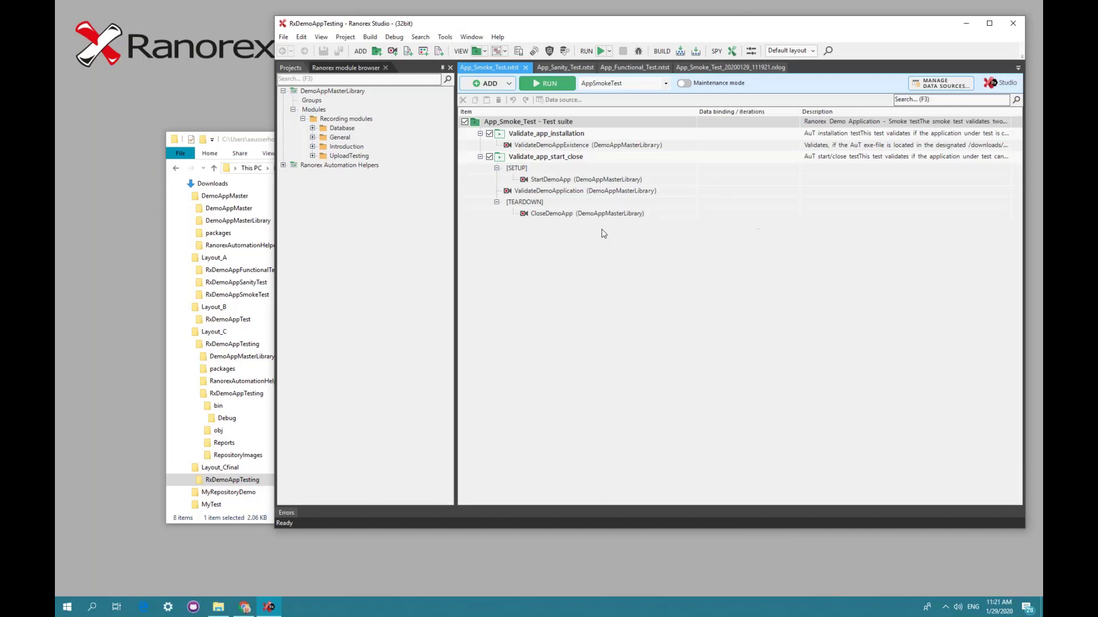
{"action": "left_click", "coordinate": [521, 122]}
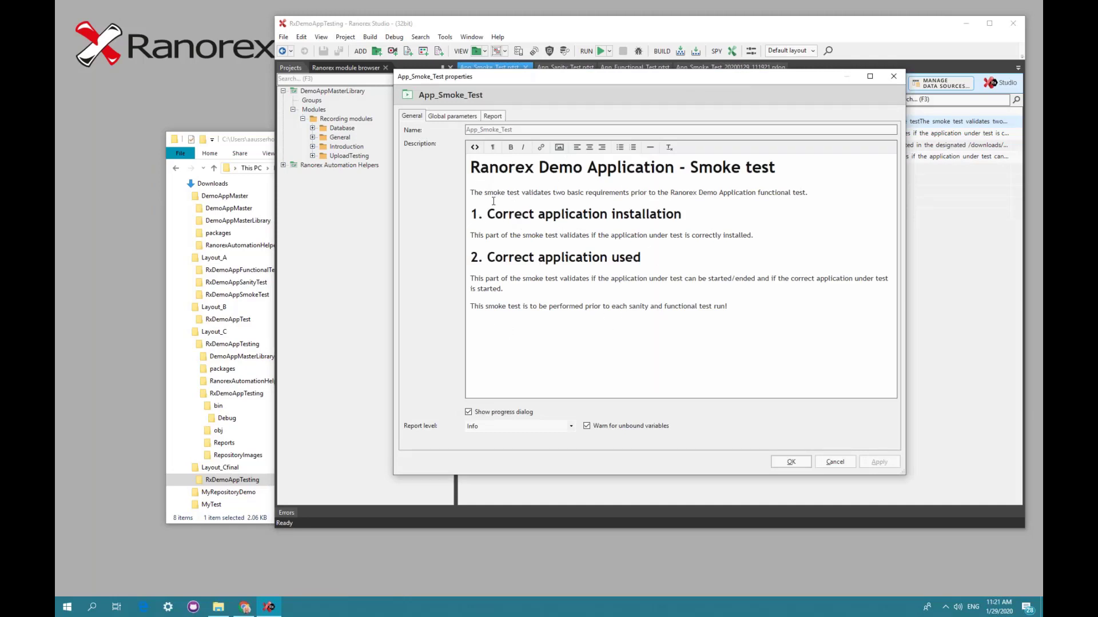
{"action": "left_click", "coordinate": [477, 149]}
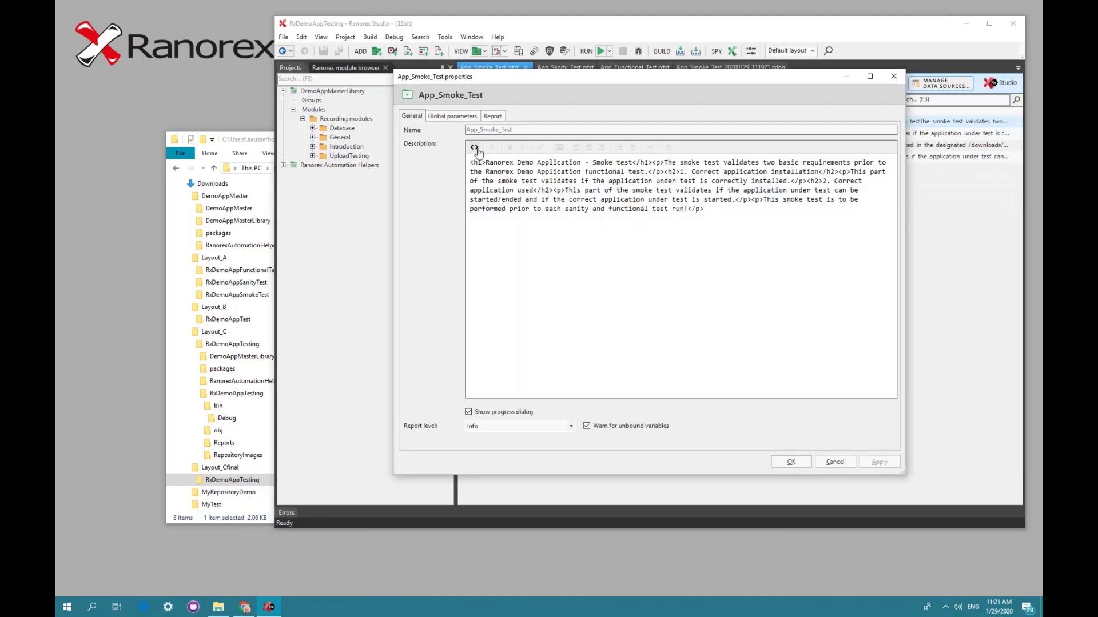
{"action": "left_click", "coordinate": [477, 150]}
{"action": "left_click", "coordinate": [492, 147]}
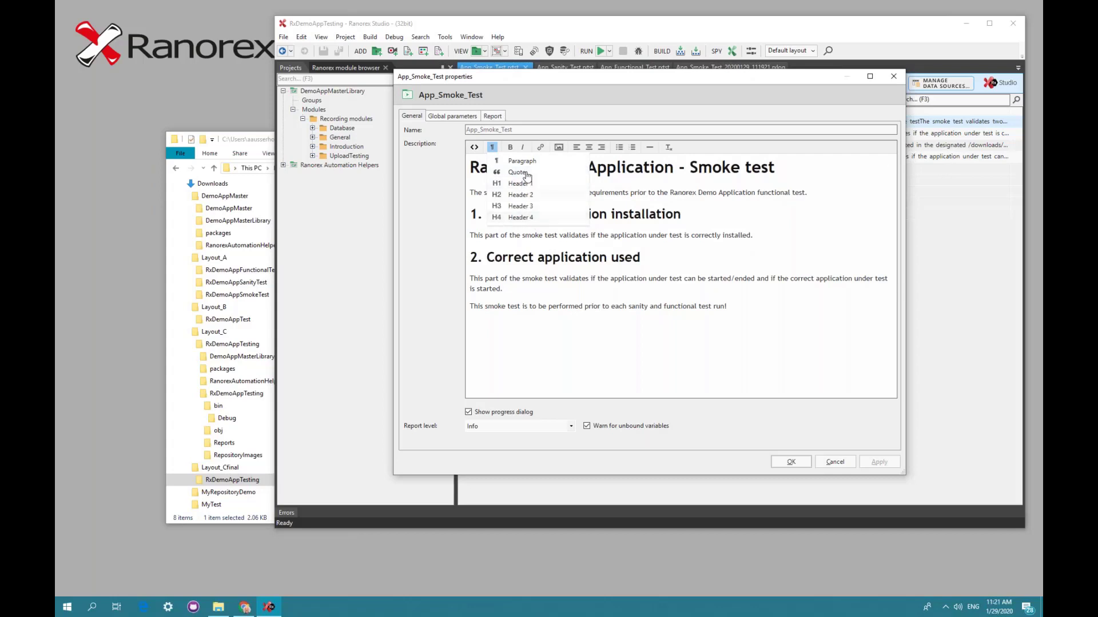
{"action": "left_click", "coordinate": [572, 284]}
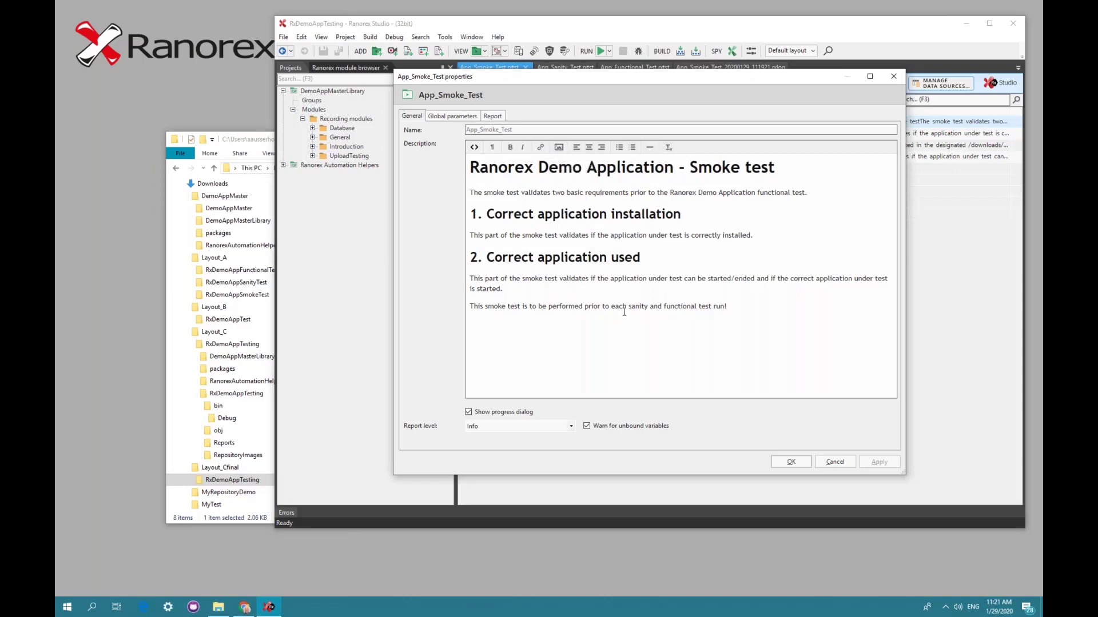
{"action": "left_click", "coordinate": [834, 462]}
Review the formatted descriptions in the properties of the Validate_app_installation and Validate_app_start_close test cases
{"action": "left_click", "coordinate": [537, 136]}
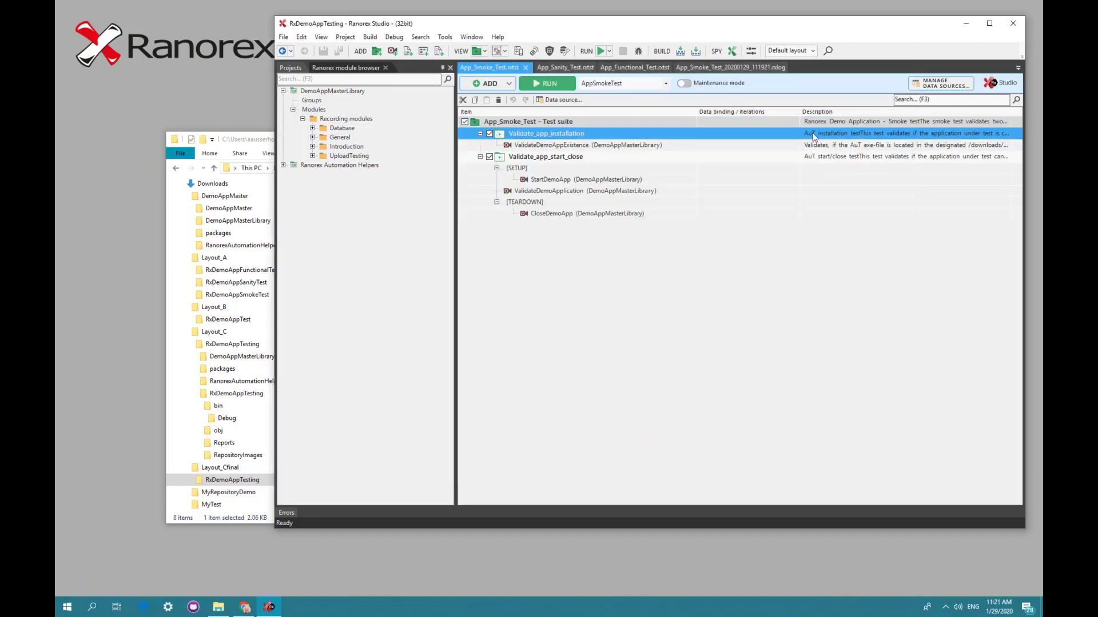
{"action": "key", "text": "alt+Return"}
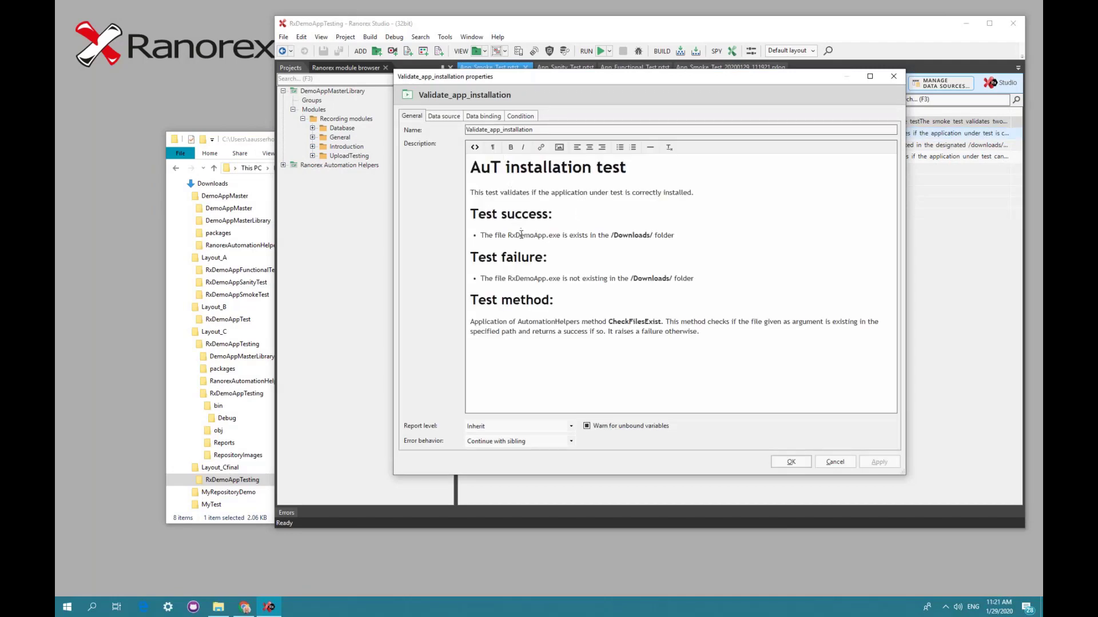
{"action": "left_click", "coordinate": [790, 462]}
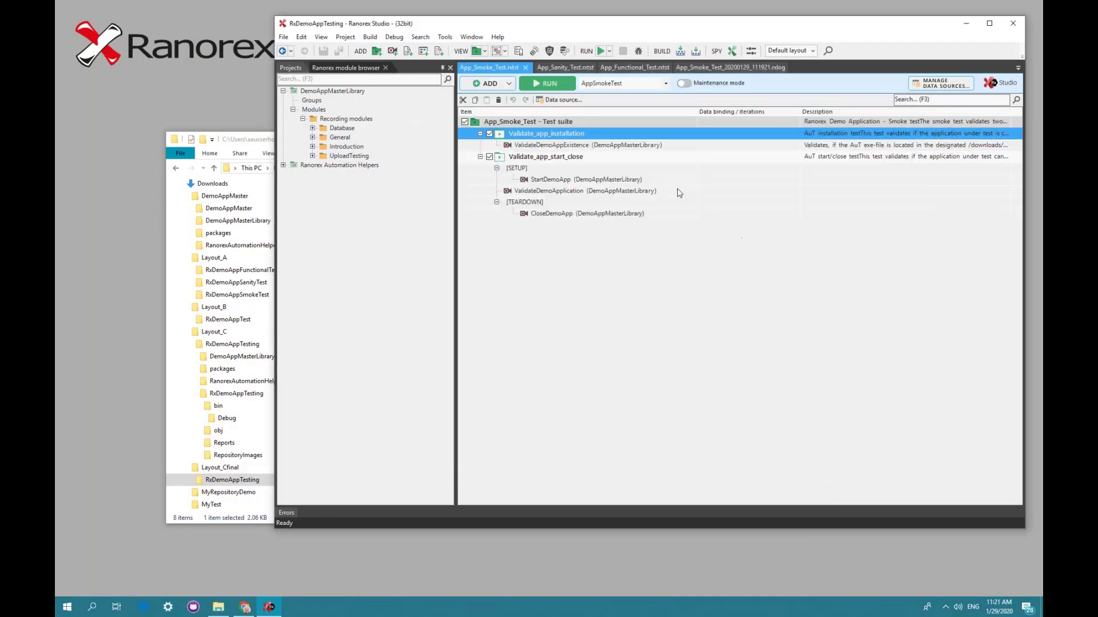
{"action": "left_click", "coordinate": [566, 160]}
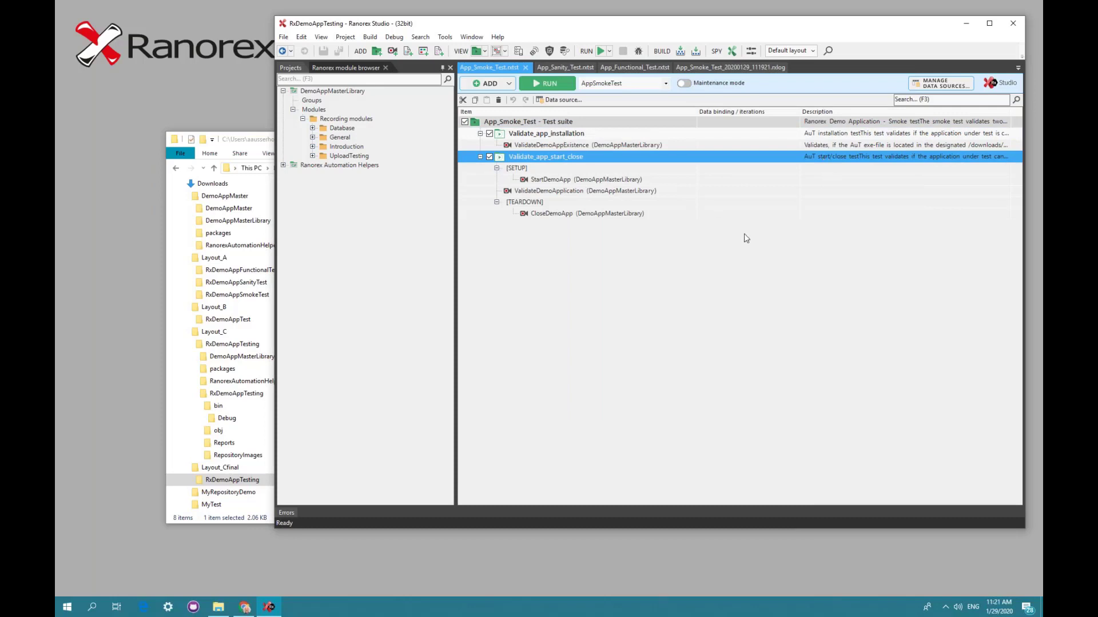
{"action": "key", "text": "alt+Return"}
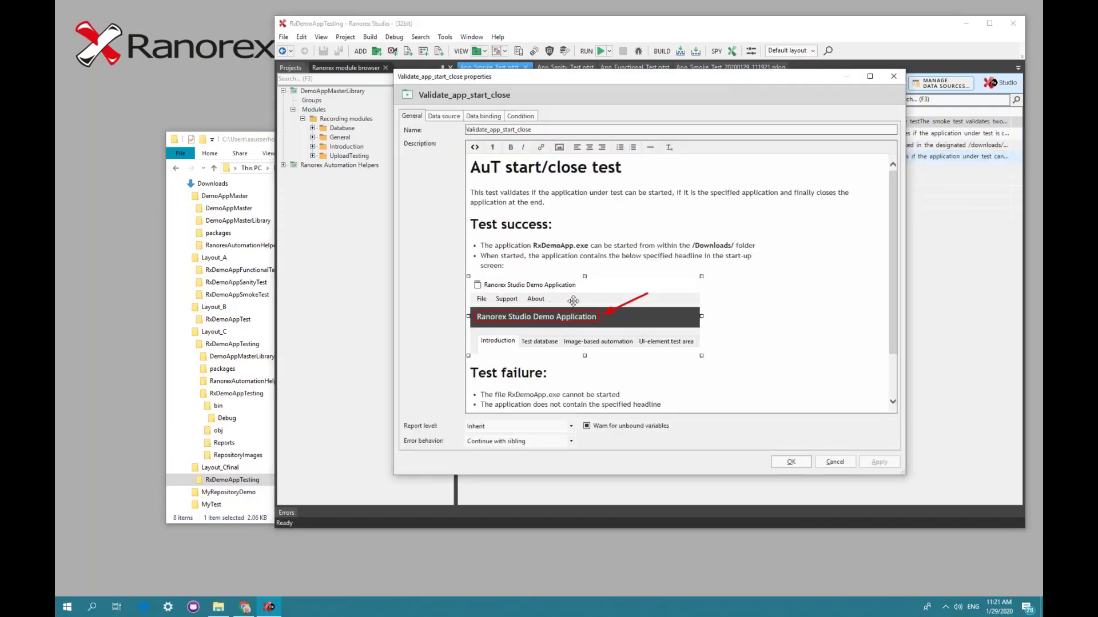
{"action": "scroll", "coordinate": [572, 301], "scroll_direction": "down", "scroll_amount": 2}
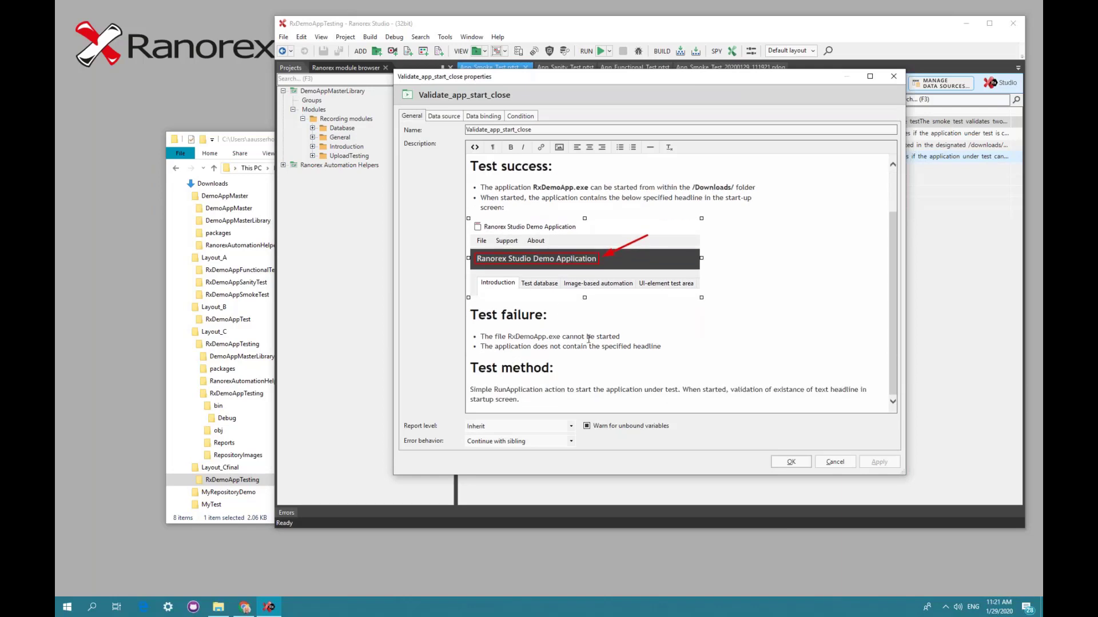
{"action": "left_click", "coordinate": [835, 462]}
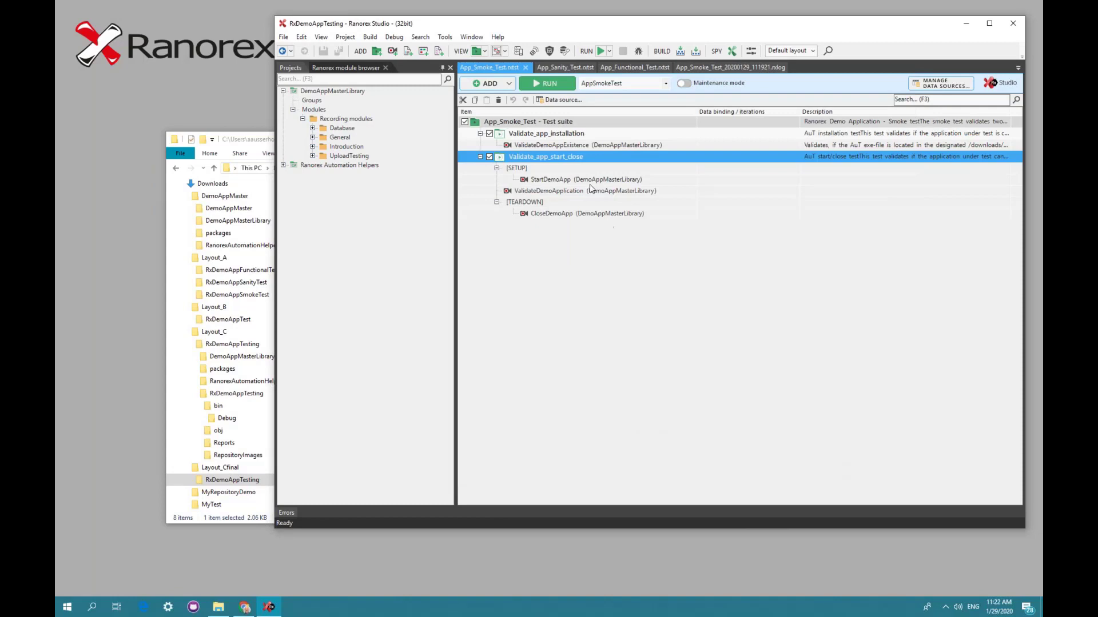
Examine the log and screenshot report actions in the ValidateDemoApplication recording module, widening the message column to read them in full
{"action": "left_click", "coordinate": [550, 192]}
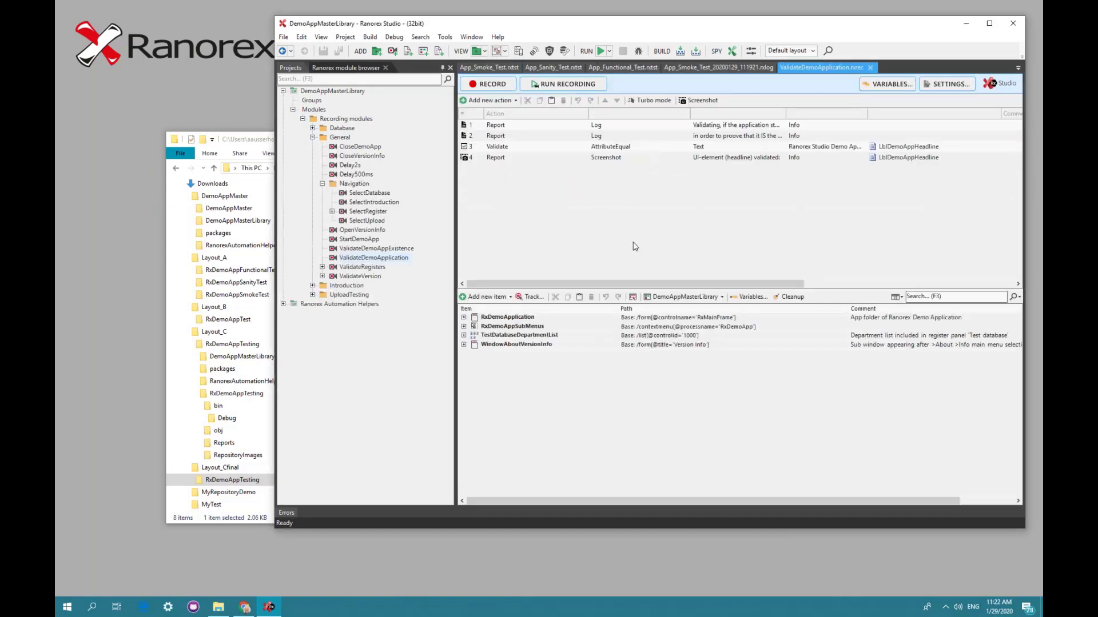
{"action": "left_click", "coordinate": [505, 127]}
{"action": "left_click", "coordinate": [515, 138]}
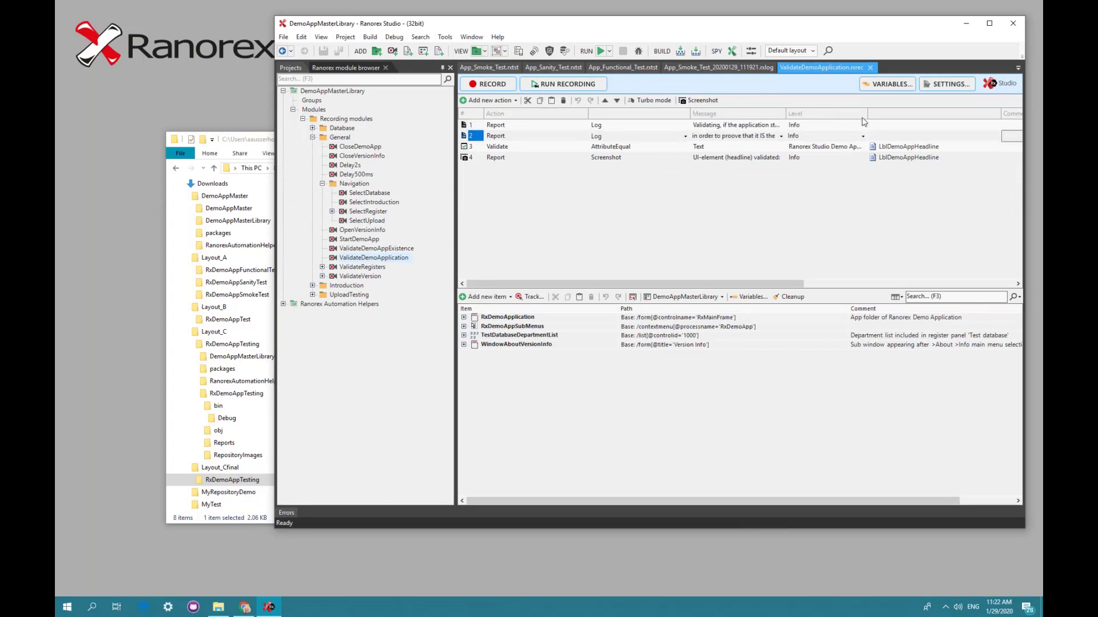
{"action": "double_click", "coordinate": [786, 114]}
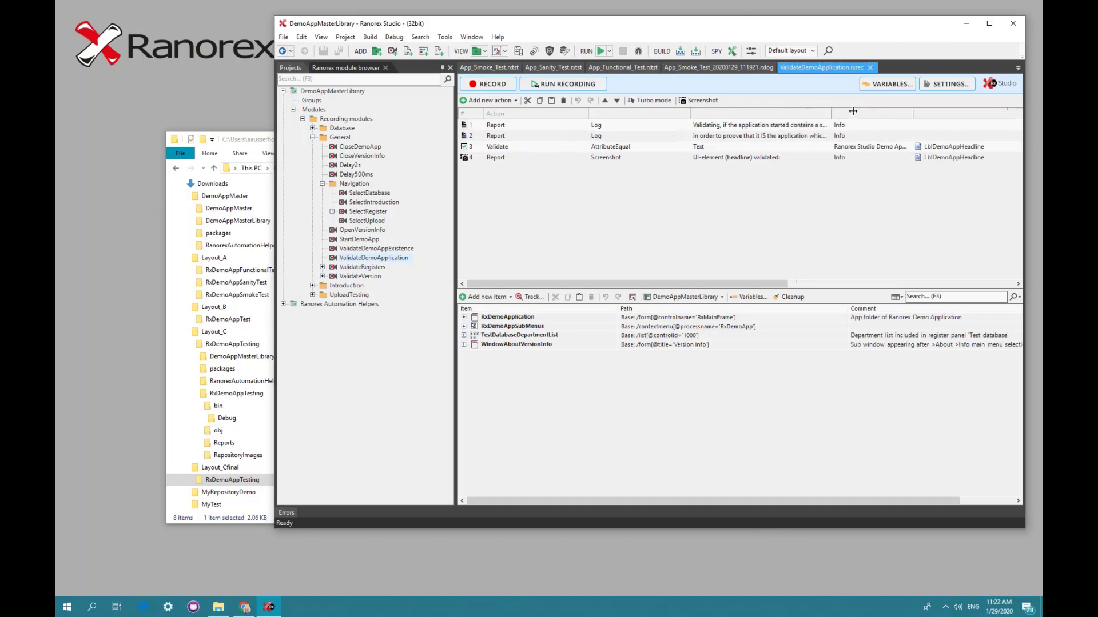
{"action": "left_click", "coordinate": [750, 126]}
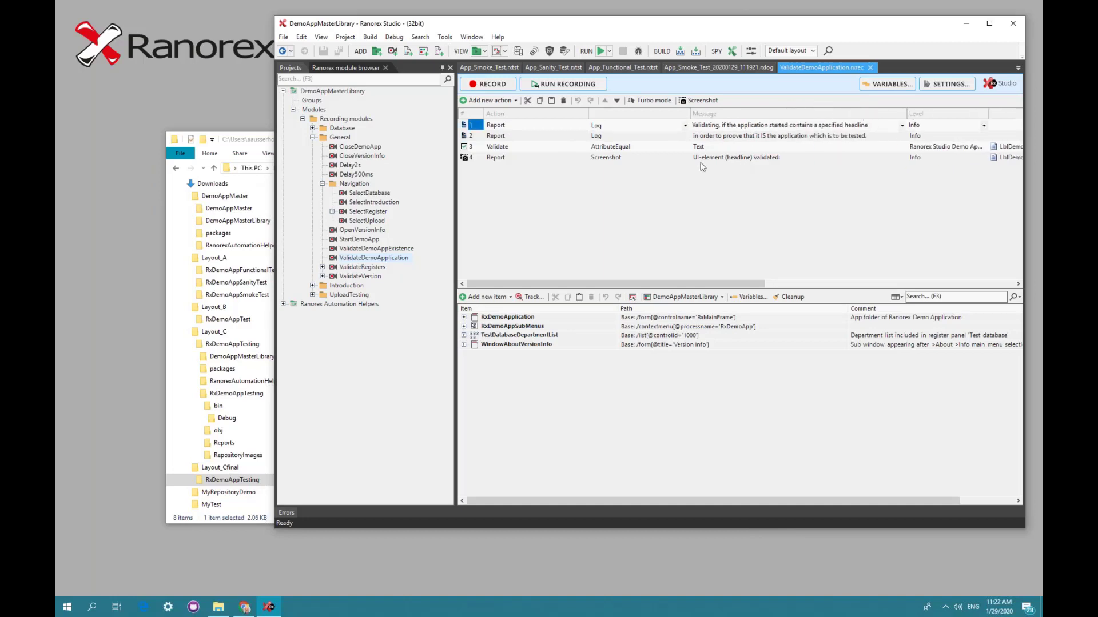
{"action": "left_click", "coordinate": [558, 160]}
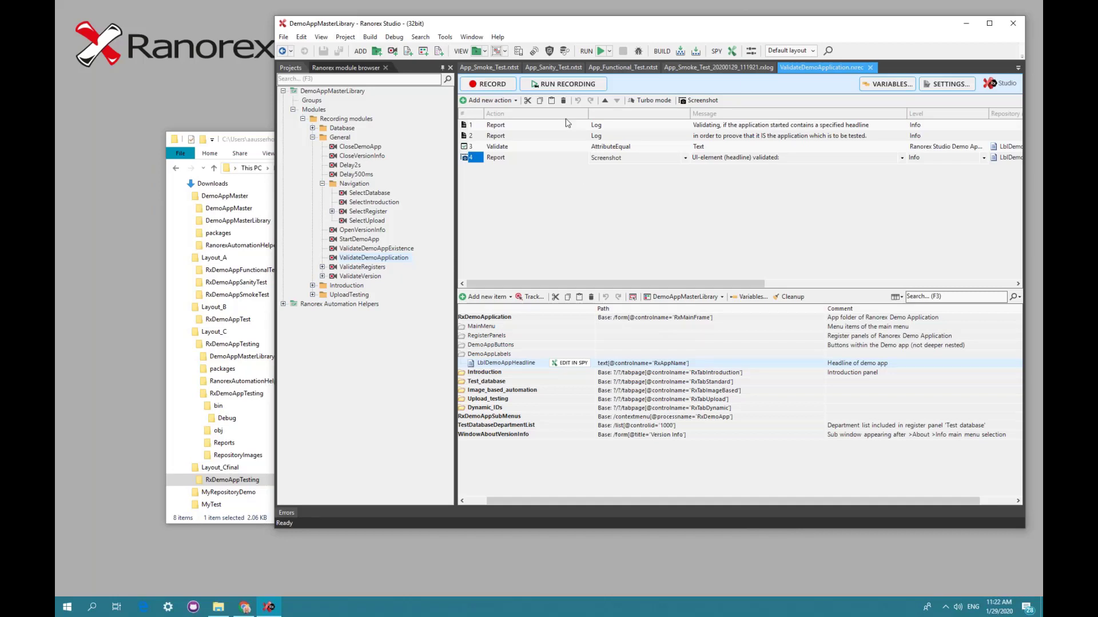
{"action": "left_click", "coordinate": [870, 68]}
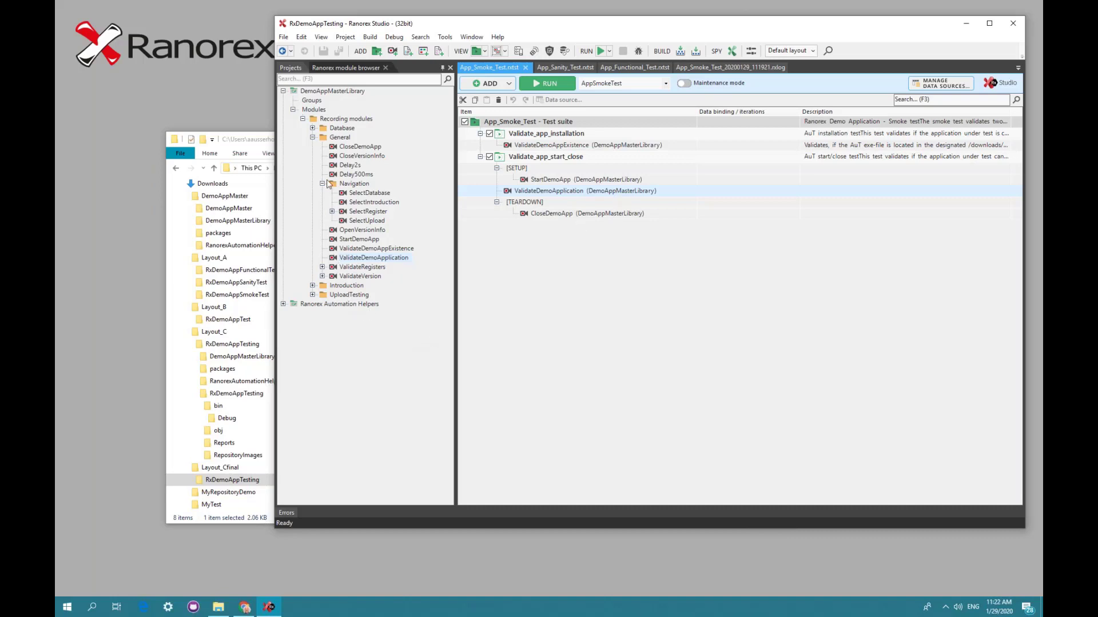
Open the App_Sanity_Test suite from the RxDemoAppTesting project
{"action": "left_click", "coordinate": [283, 304]}
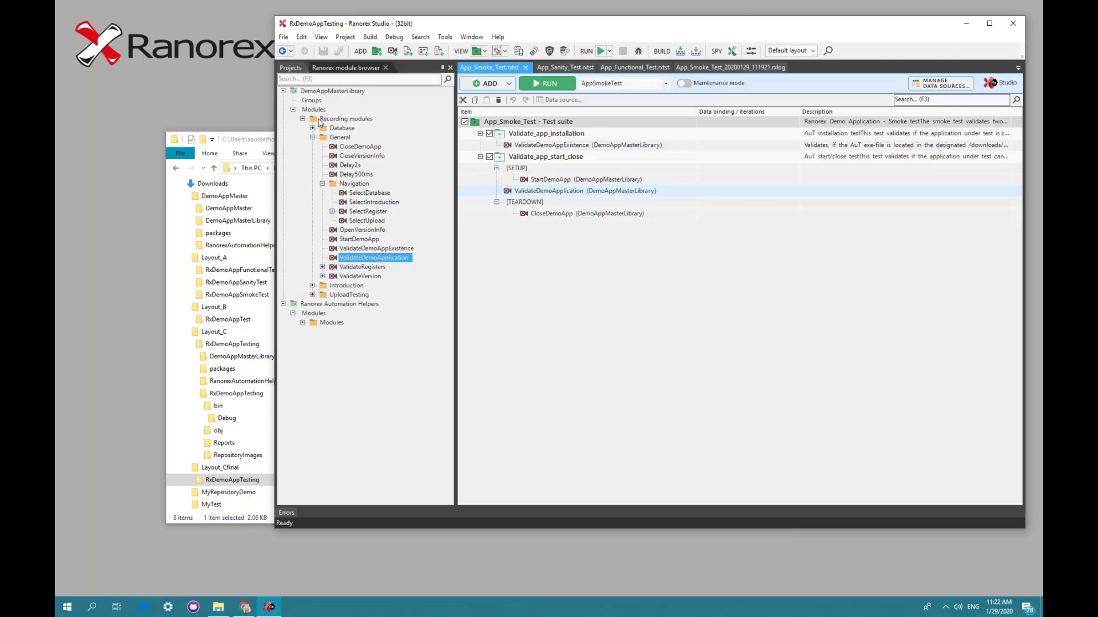
{"action": "left_click", "coordinate": [290, 68]}
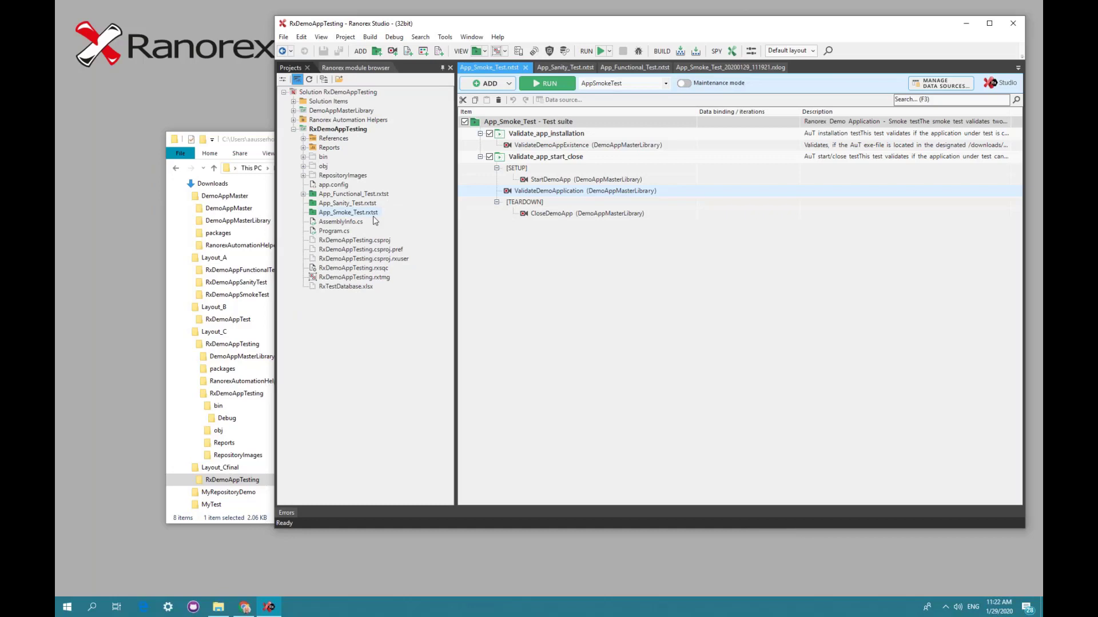
{"action": "left_click", "coordinate": [345, 206]}
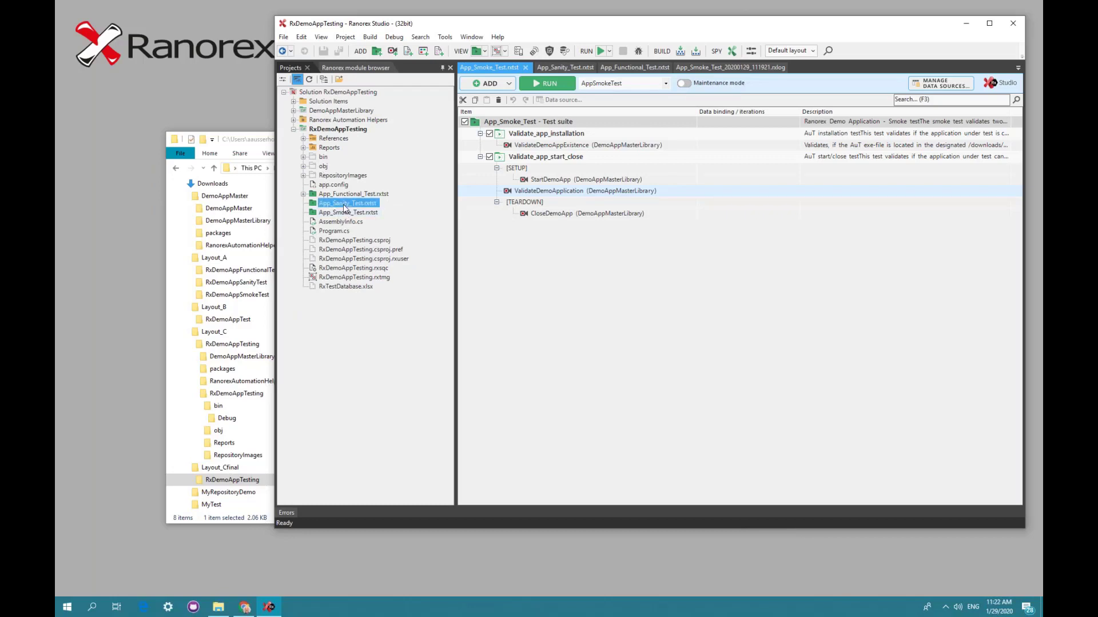
{"action": "double_click", "coordinate": [345, 207]}
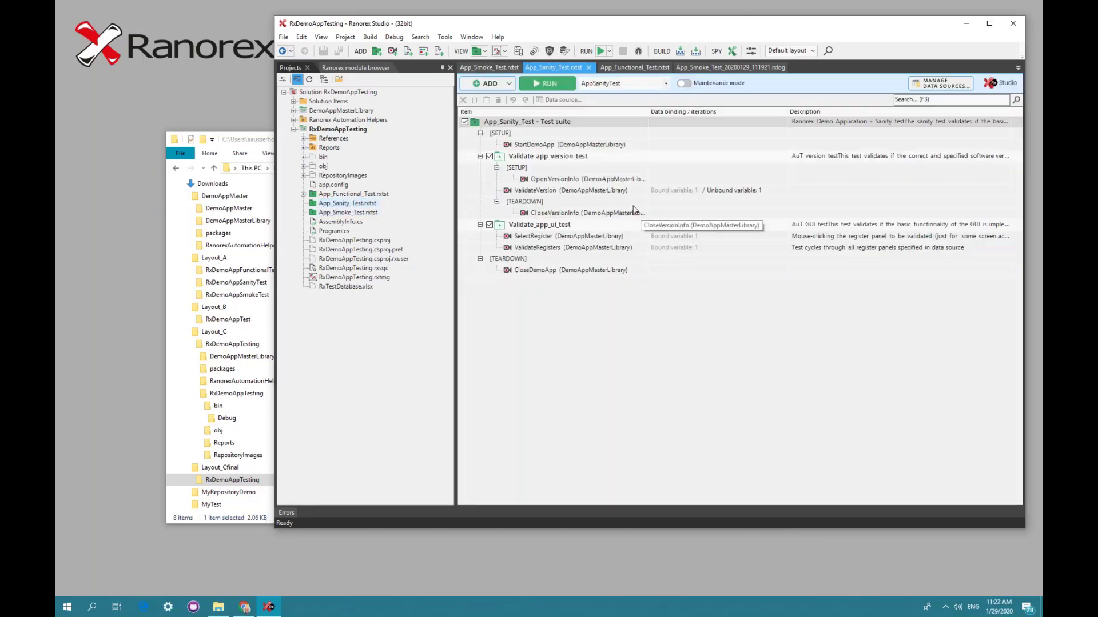
Examine the actions of the OpenVersionInfo recording module and the screenshot report action in the ValidateVersion module
{"action": "left_click", "coordinate": [563, 179]}
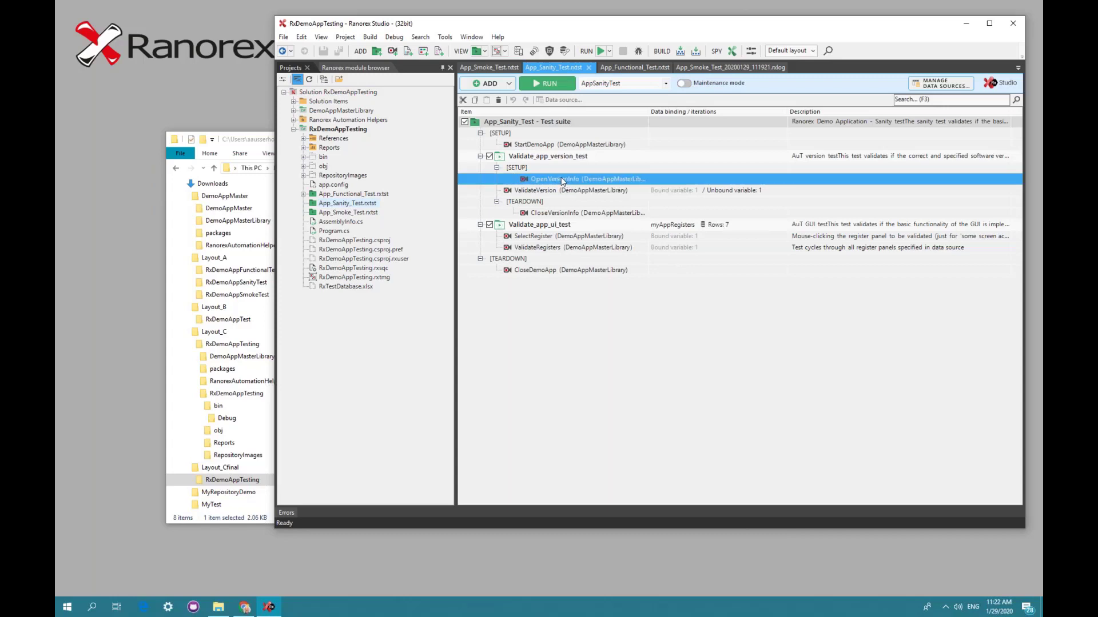
{"action": "double_click", "coordinate": [563, 179]}
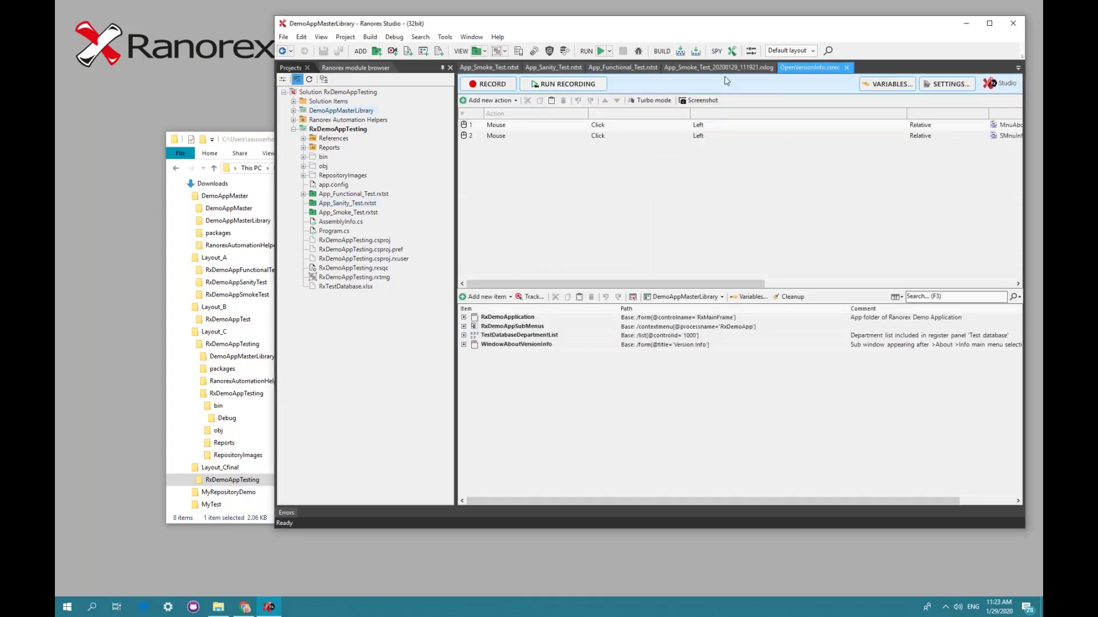
{"action": "left_click", "coordinate": [846, 68]}
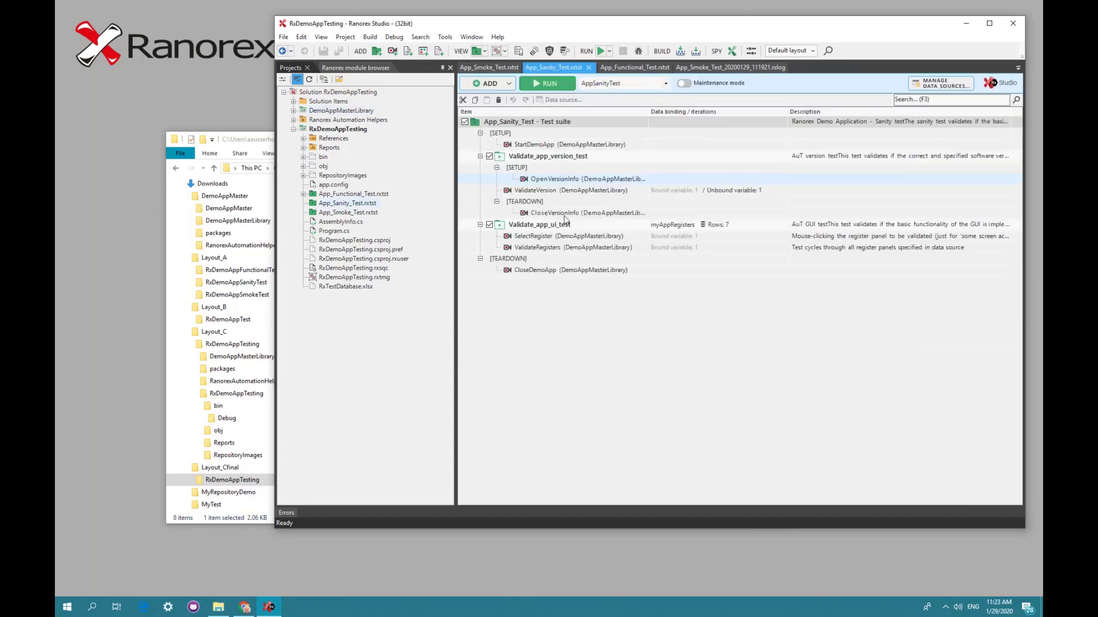
{"action": "left_click", "coordinate": [540, 192]}
{"action": "double_click", "coordinate": [534, 191]}
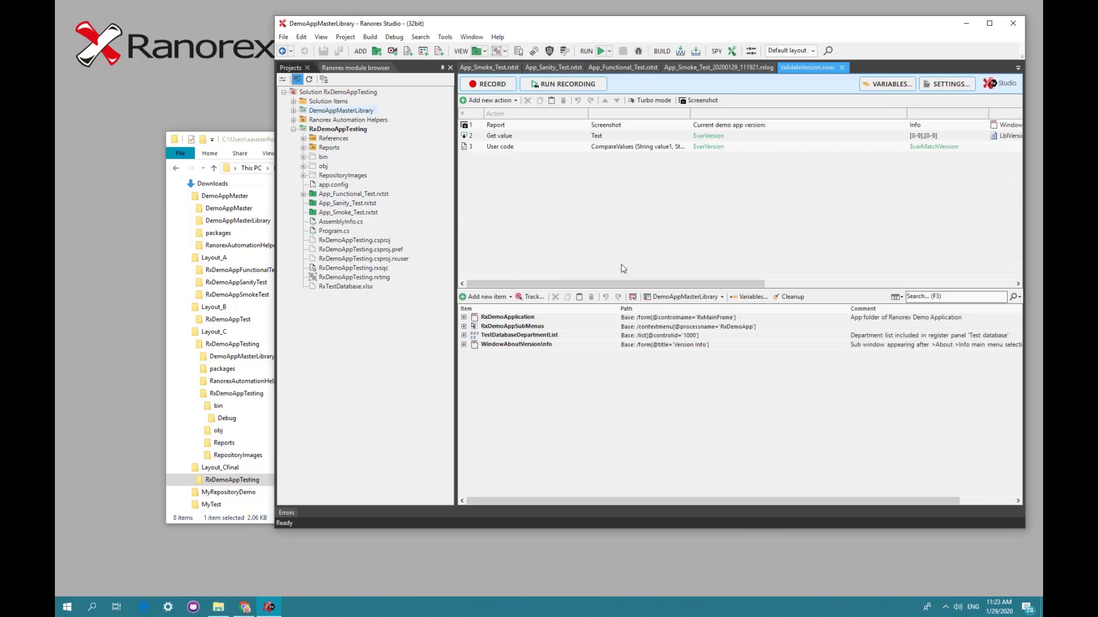
{"action": "left_click", "coordinate": [527, 127]}
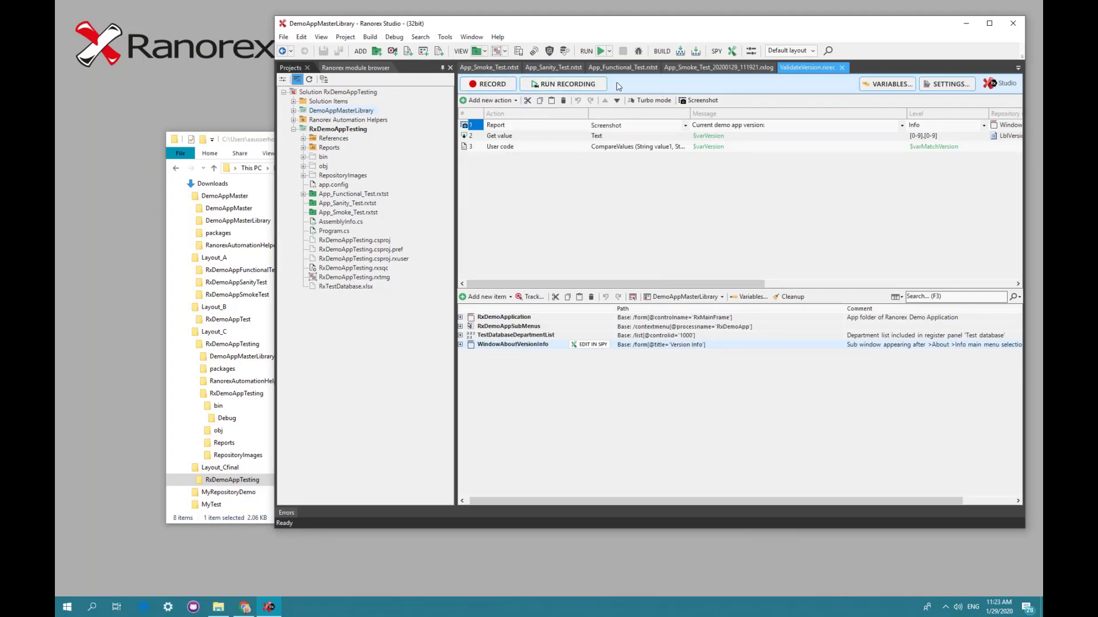
Run the App_Sanity_Test suite with the AppVersionTest run configuration, and hide the build output
{"action": "left_click", "coordinate": [544, 67]}
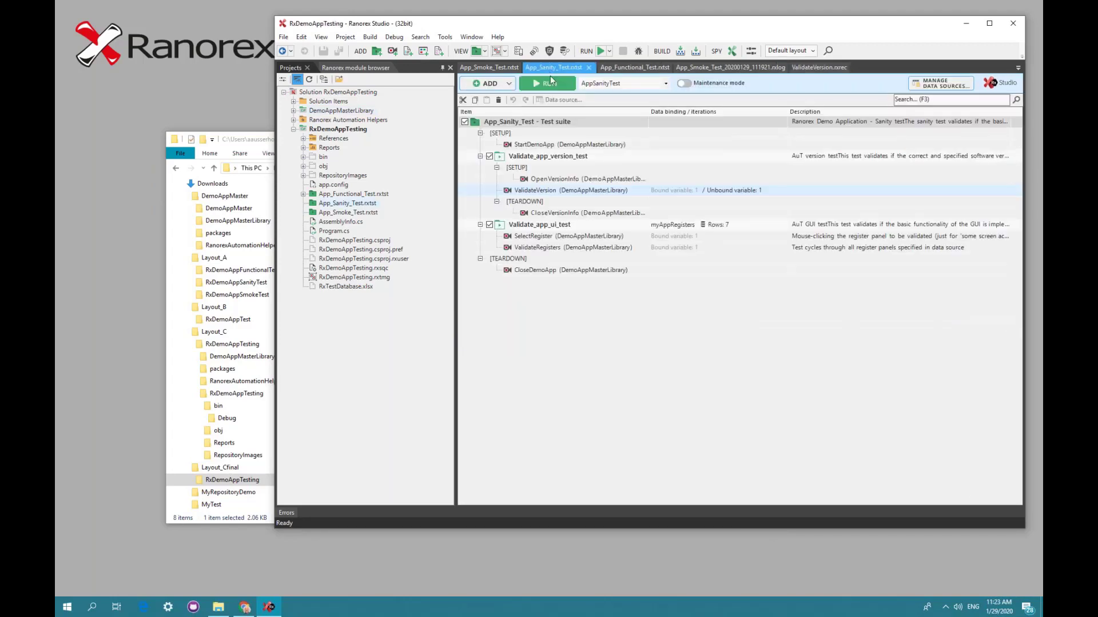
{"action": "left_click", "coordinate": [666, 84]}
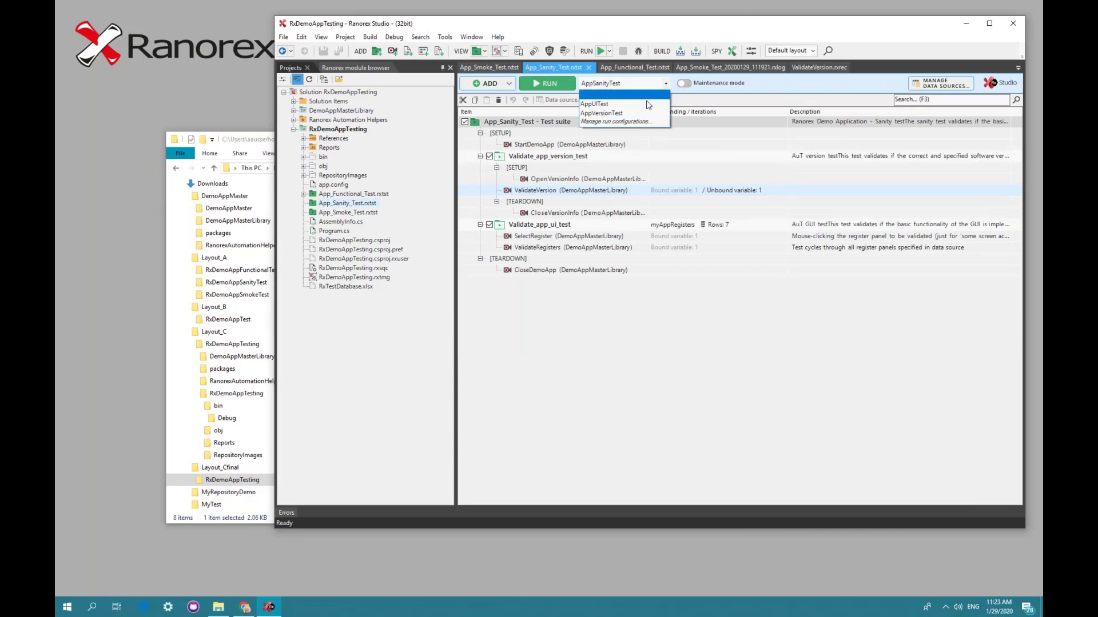
{"action": "left_click", "coordinate": [633, 113]}
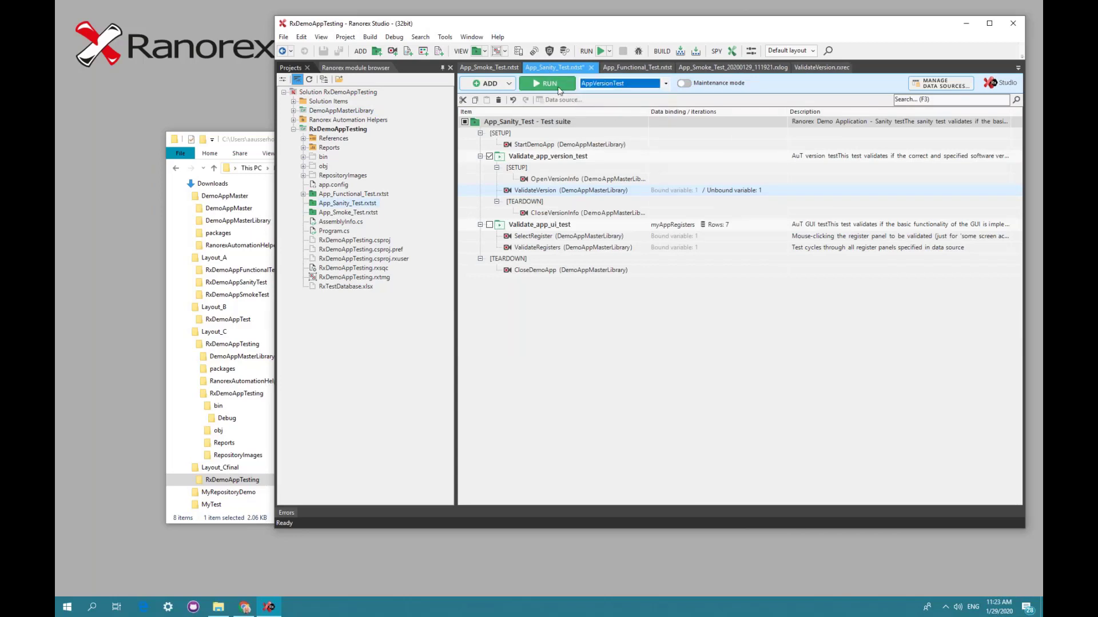
{"action": "left_click", "coordinate": [554, 87]}
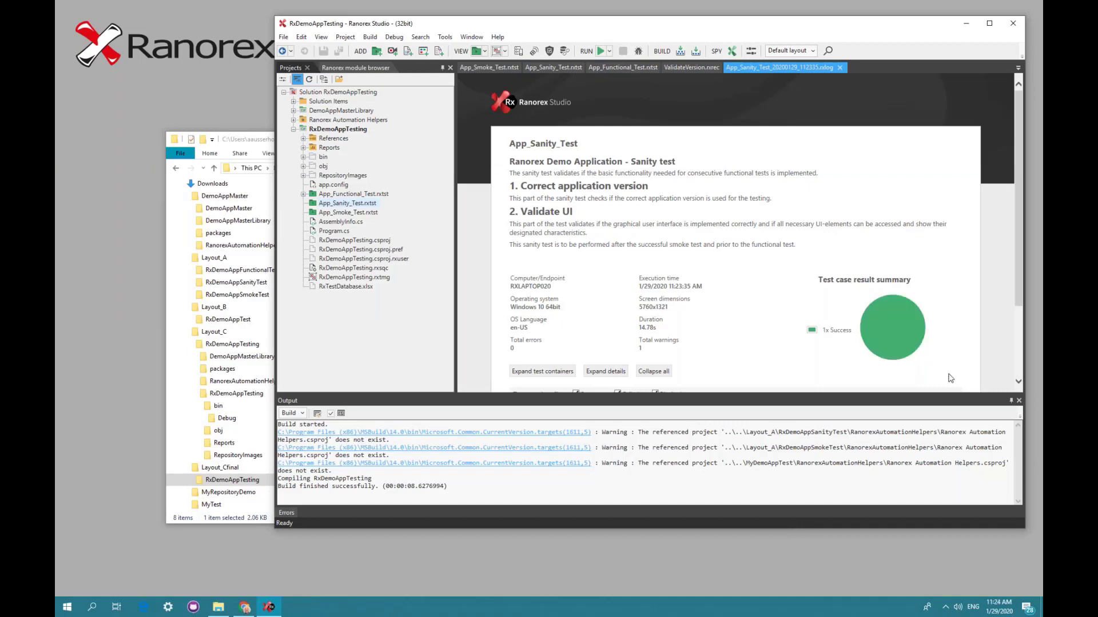
{"action": "left_click", "coordinate": [1018, 400]}
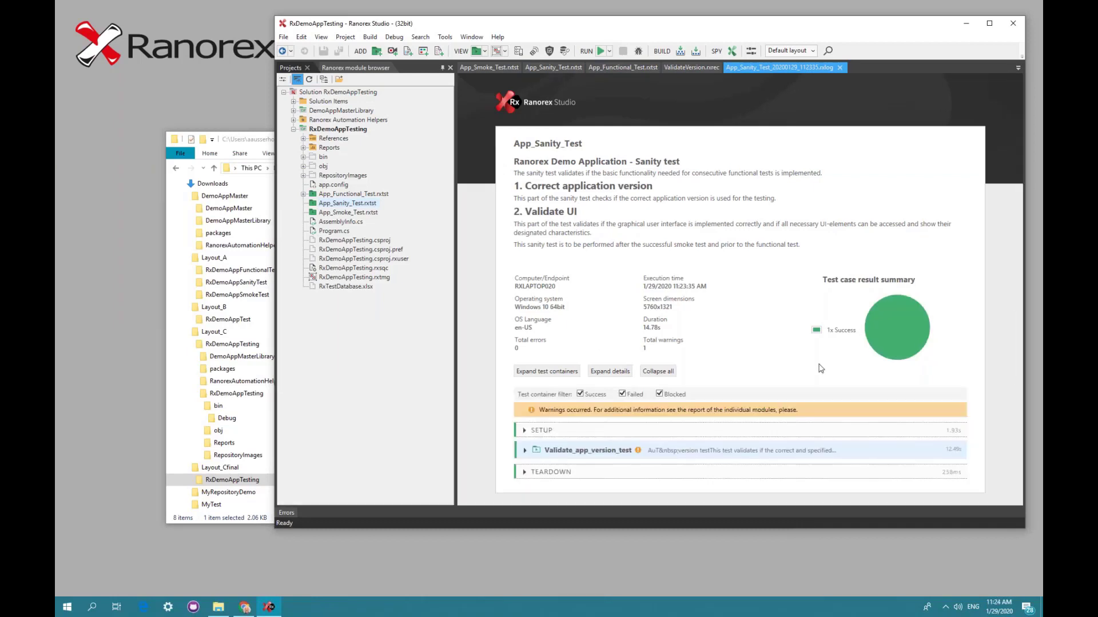
Examine the Validate_app_version_test description and the ValidateVersion log messages in the sanity test report, and close the report
{"action": "left_click", "coordinate": [526, 452]}
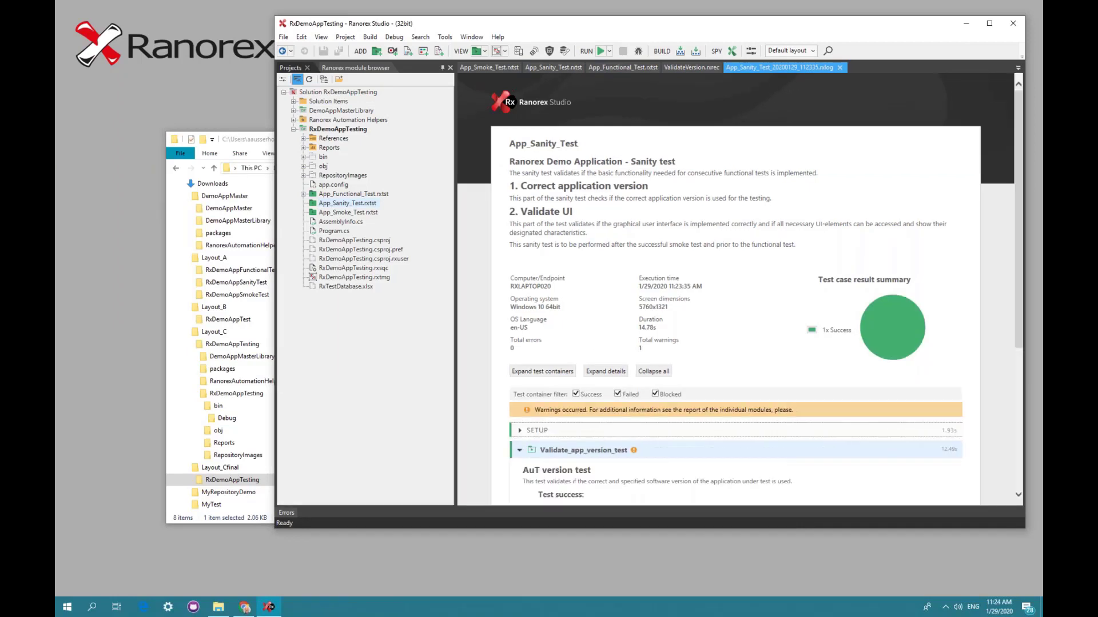
{"action": "scroll", "coordinate": [586, 423], "scroll_direction": "down", "scroll_amount": 4}
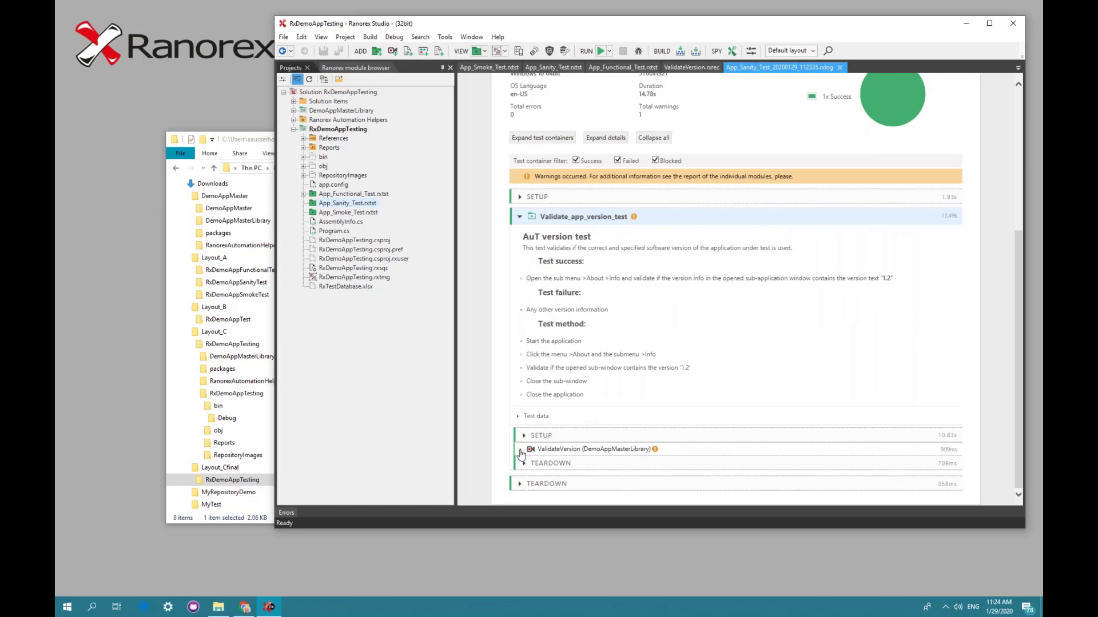
{"action": "left_click", "coordinate": [520, 450]}
{"action": "scroll", "coordinate": [657, 400], "scroll_direction": "down", "scroll_amount": 4}
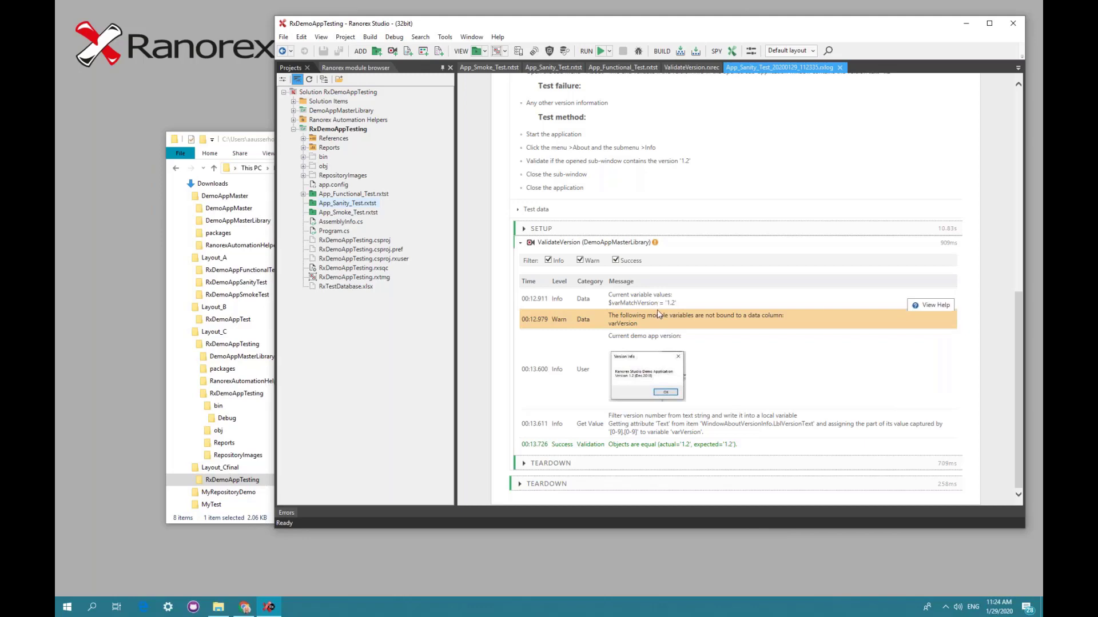
{"action": "scroll", "coordinate": [658, 314], "scroll_direction": "up", "scroll_amount": 15}
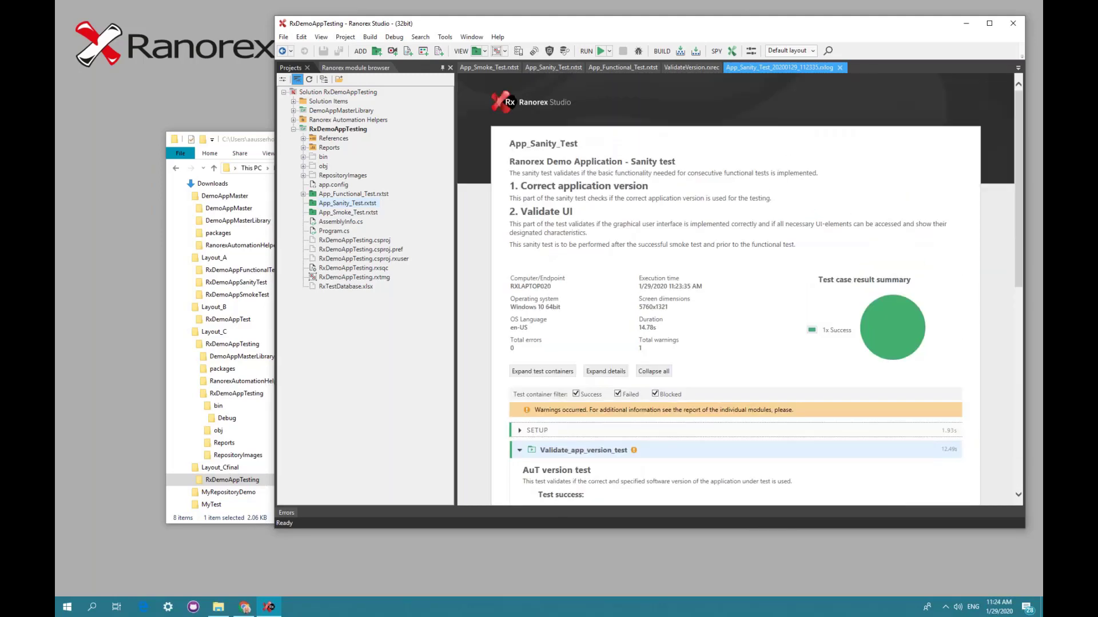
{"action": "left_click", "coordinate": [839, 67]}
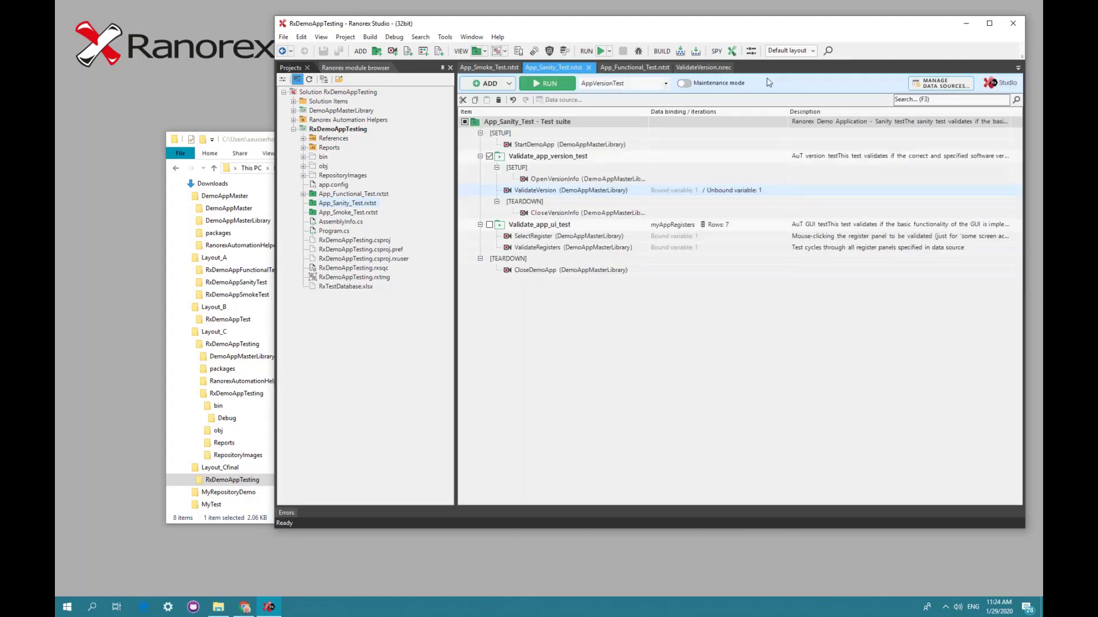